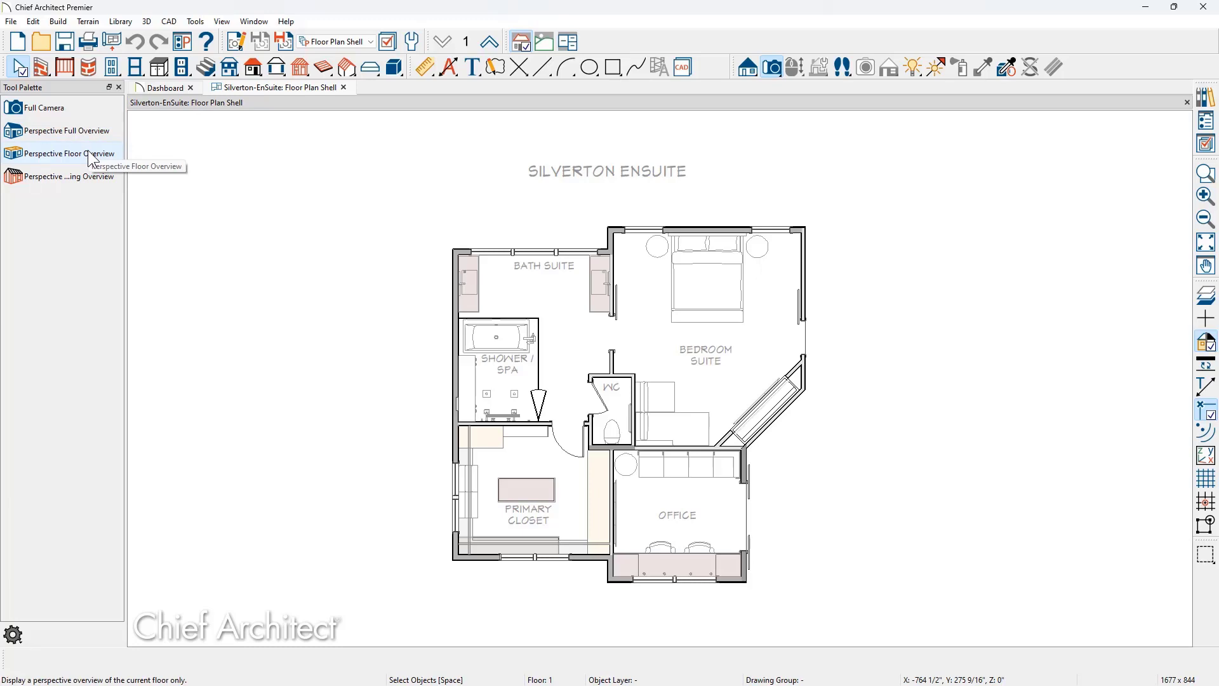
- Create a perspective floor overview of the current floor and inspect its bathroom, closet and office from several angles
click(93, 158)
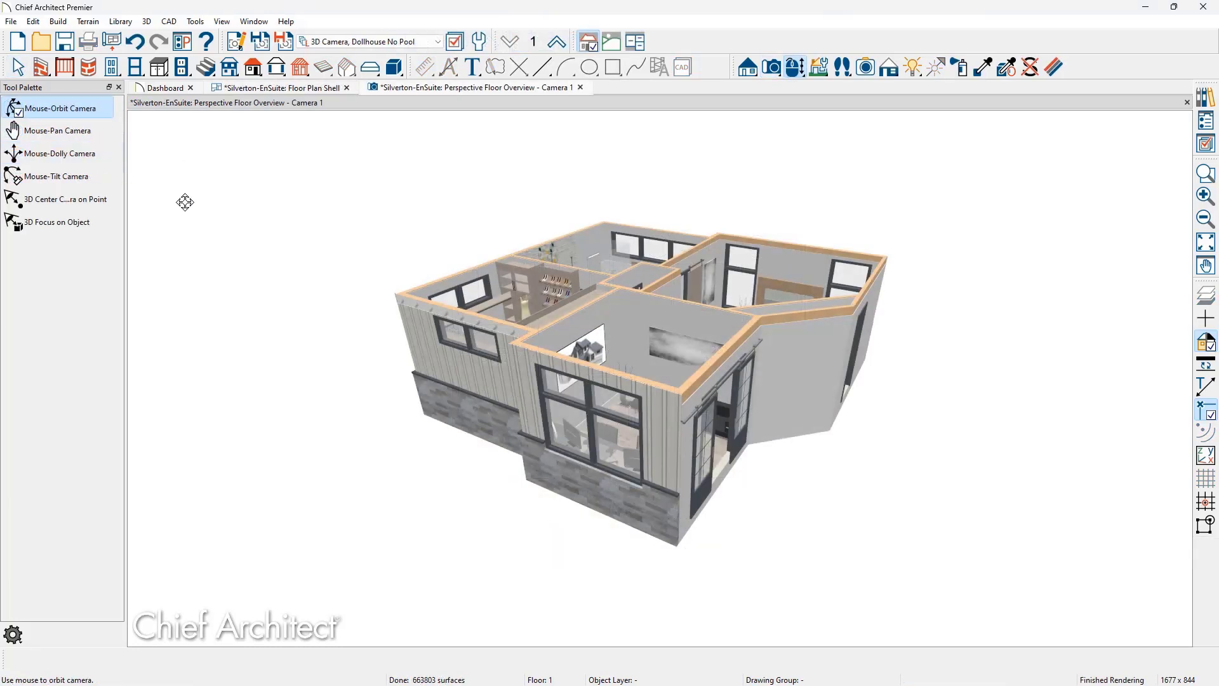
drag(332, 239, 650, 324)
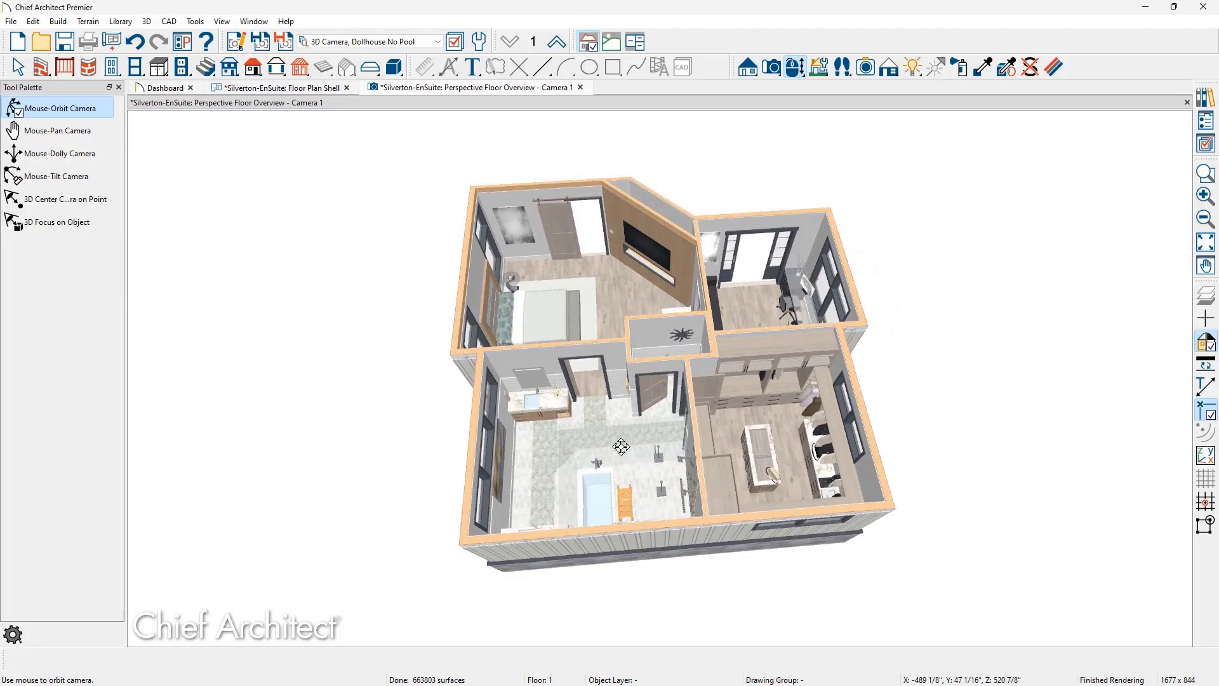
scroll(621, 445, up, 6)
scroll(621, 446, down, 6)
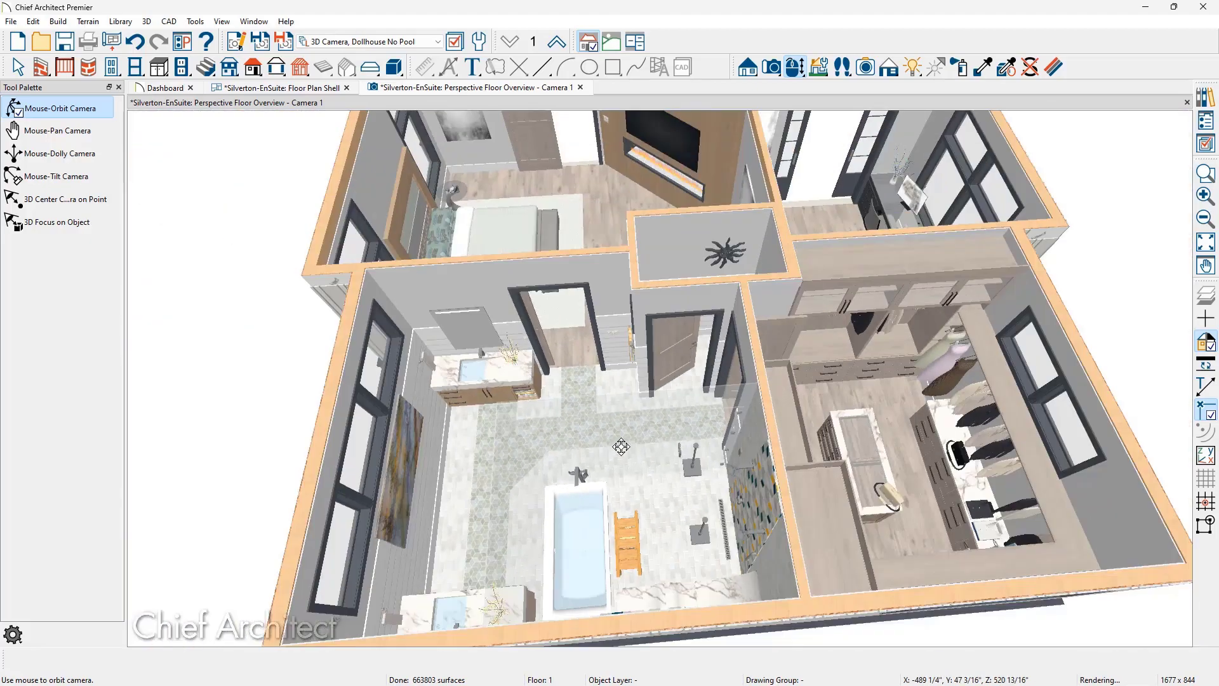
middle_drag(841, 425, 744, 452)
scroll(842, 474, up, 6)
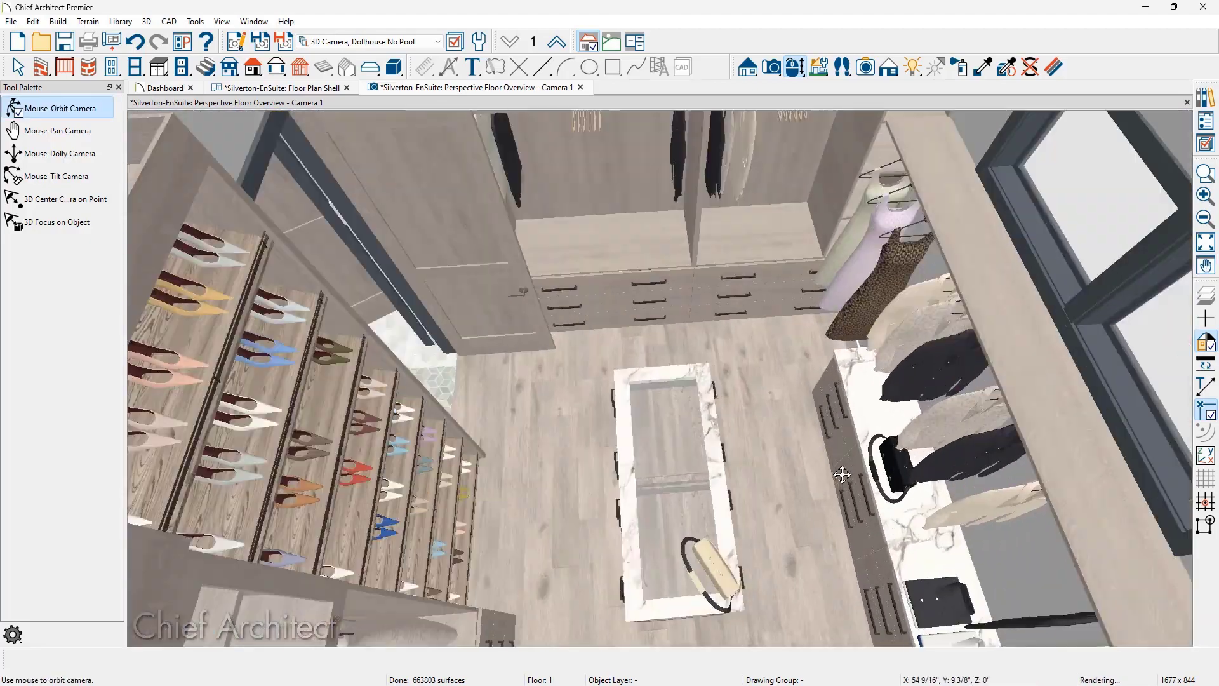
scroll(842, 474, down, 5)
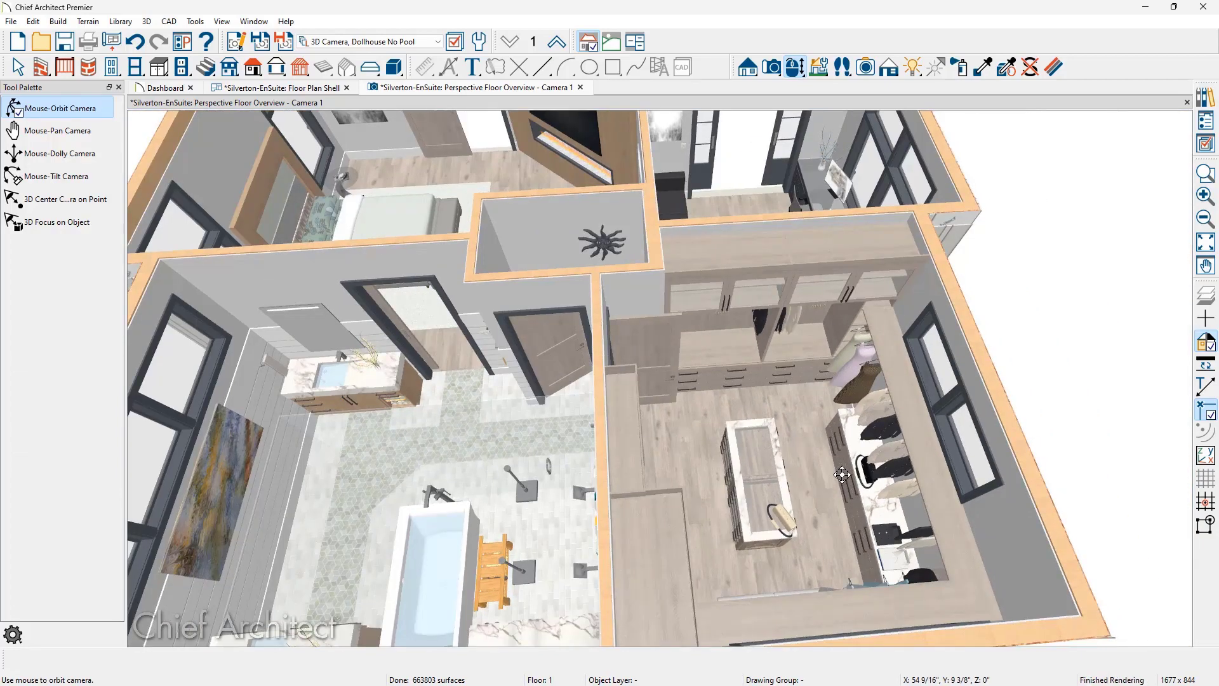
scroll(842, 474, down, 1)
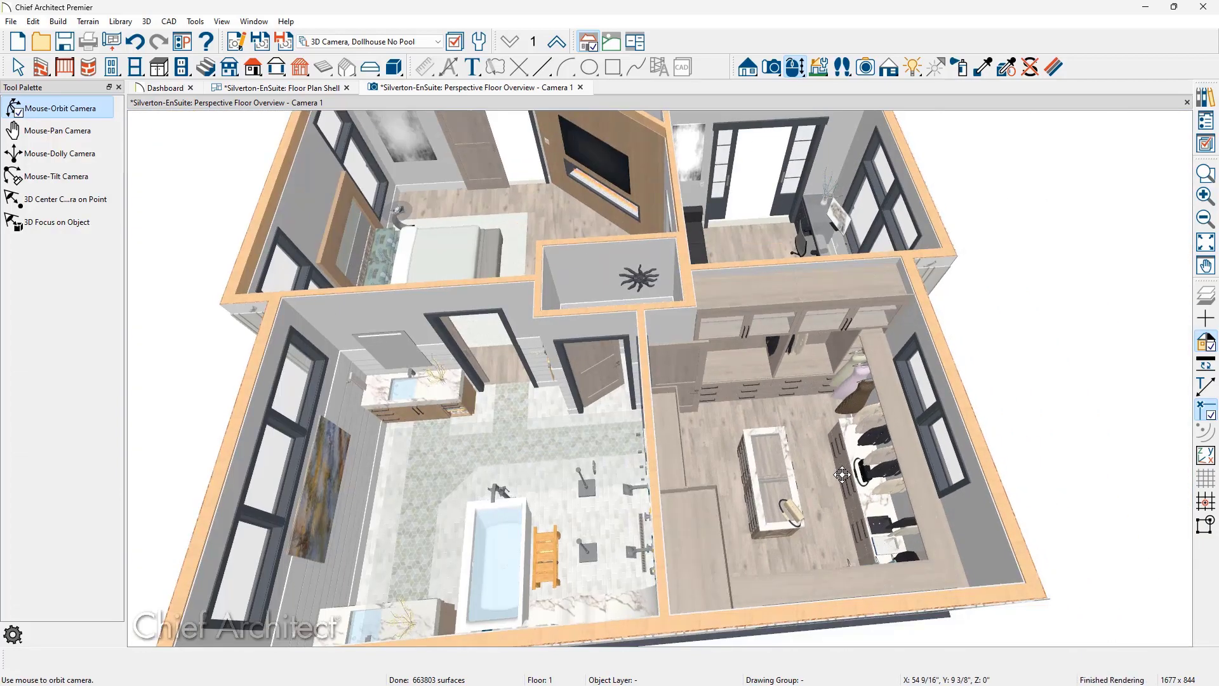
scroll(842, 474, down, 1)
drag(873, 489, 641, 479)
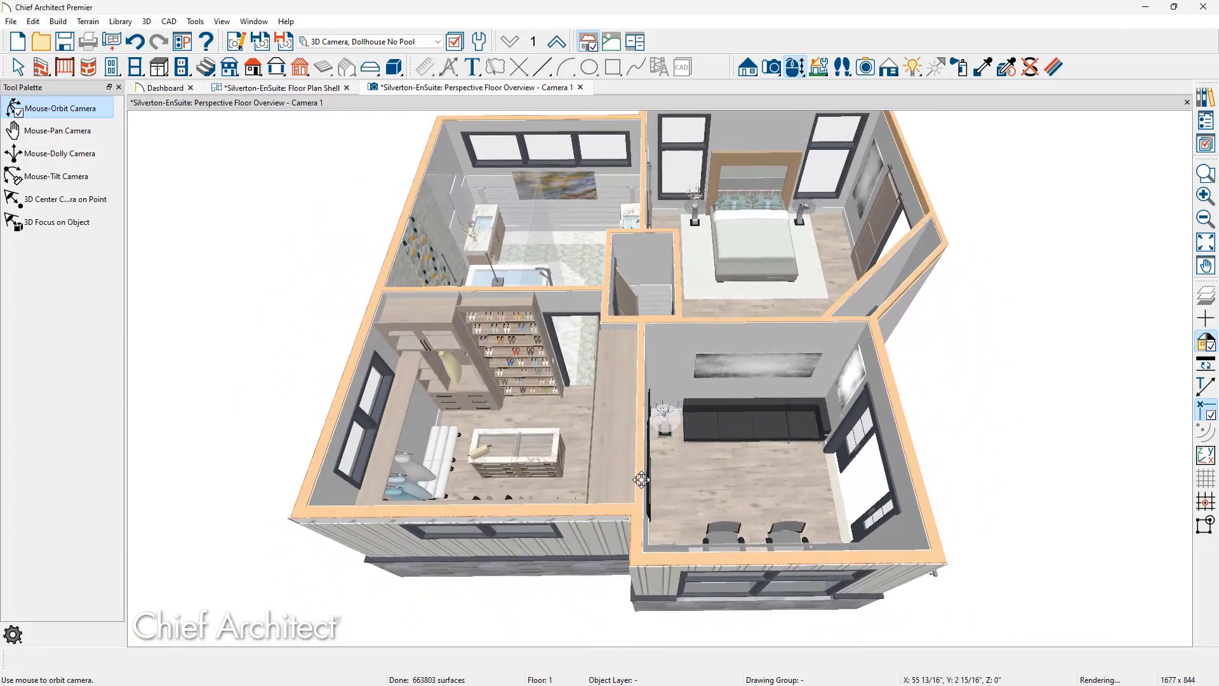
- Return to the floor plan, create a perspective full overview of the house and orbit around its exterior
click(328, 89)
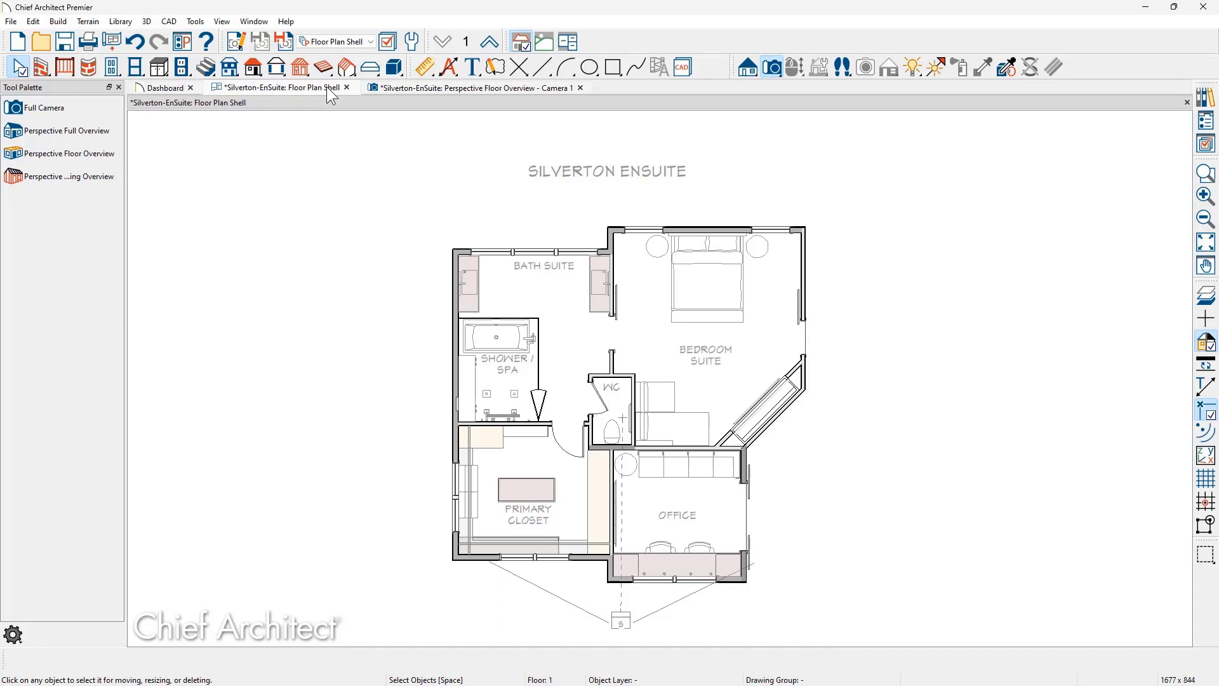
click(101, 134)
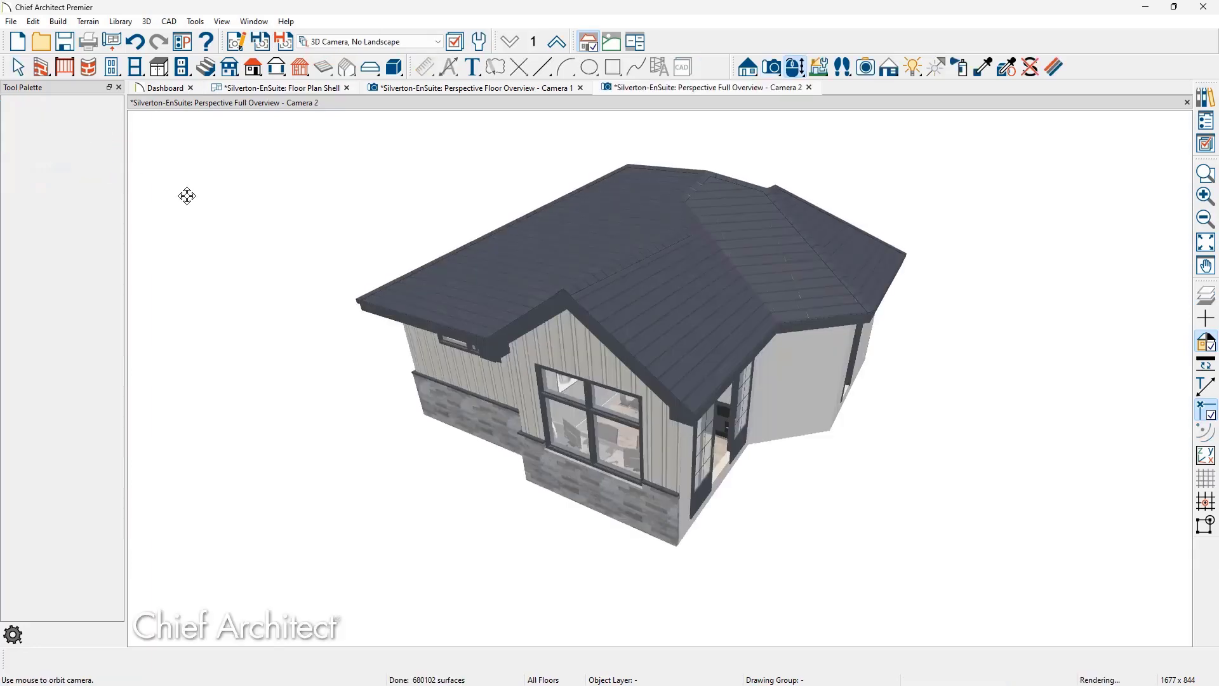
drag(267, 263, 318, 288)
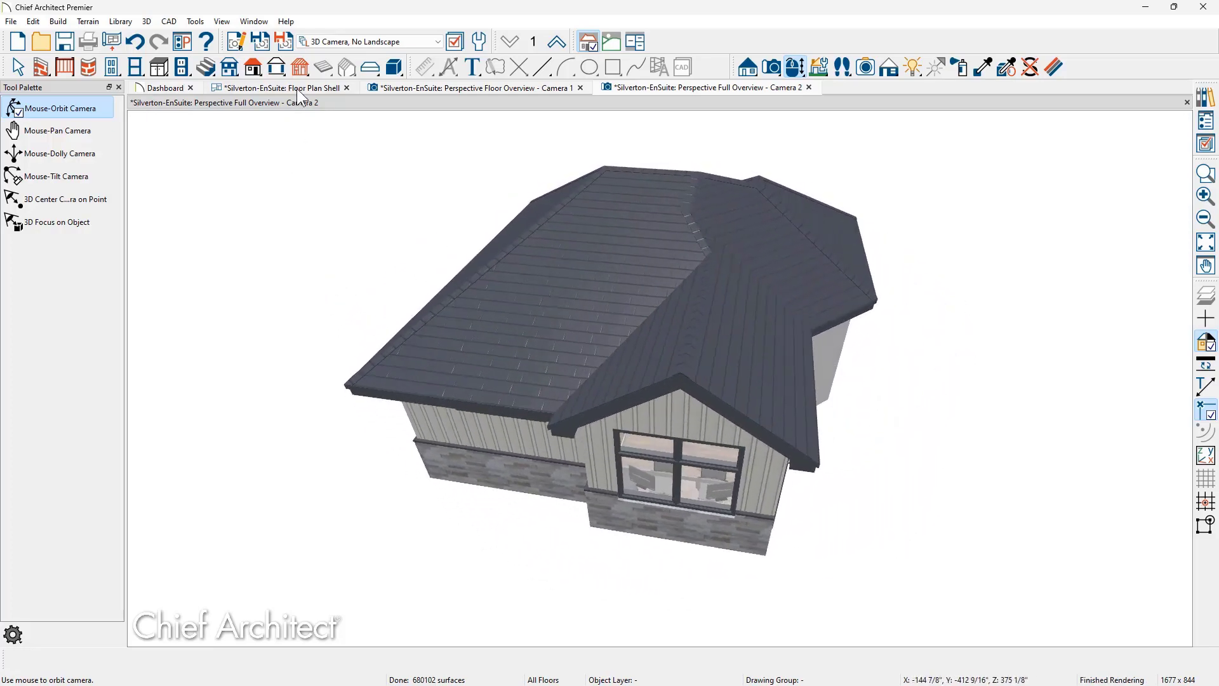
- From the floor plan, create a full camera view in the bath suite looking toward the WC and closet doorways
click(296, 89)
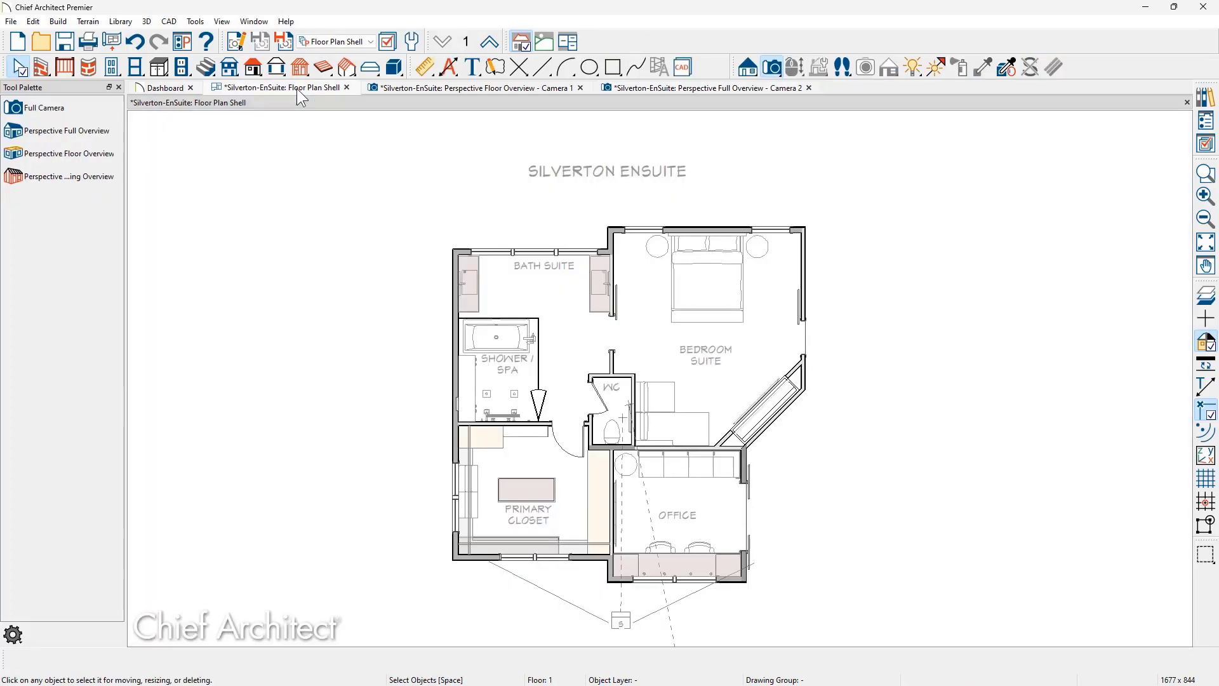
click(77, 106)
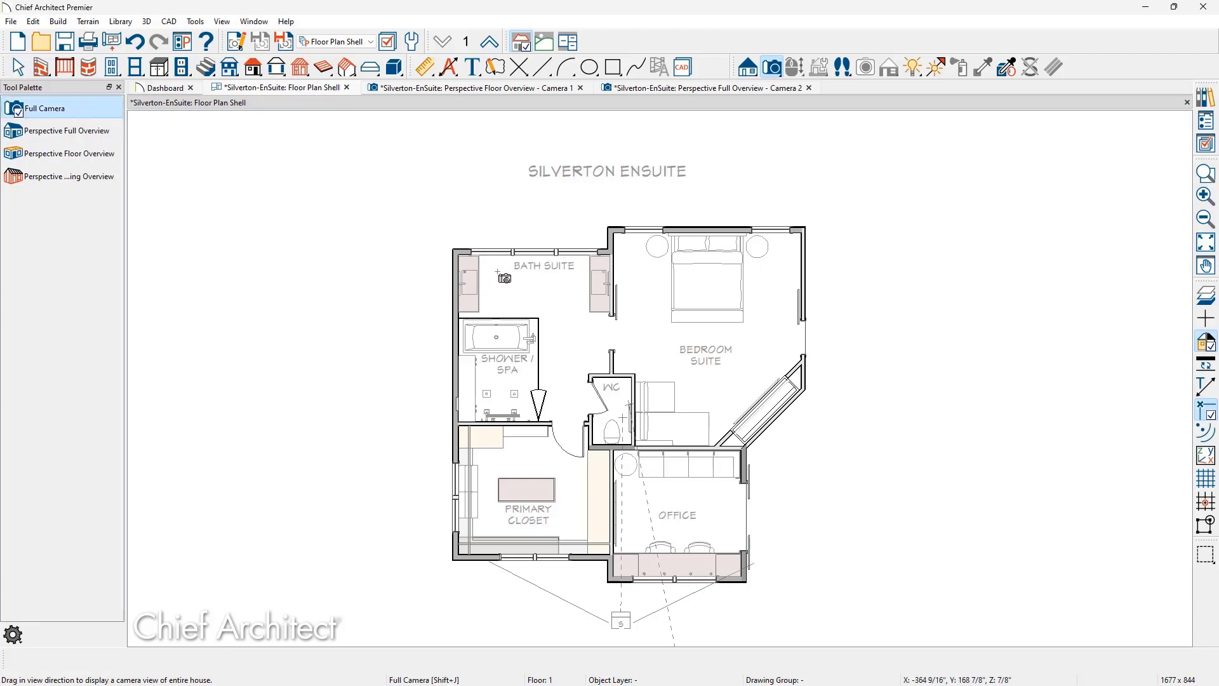
drag(504, 277, 562, 341)
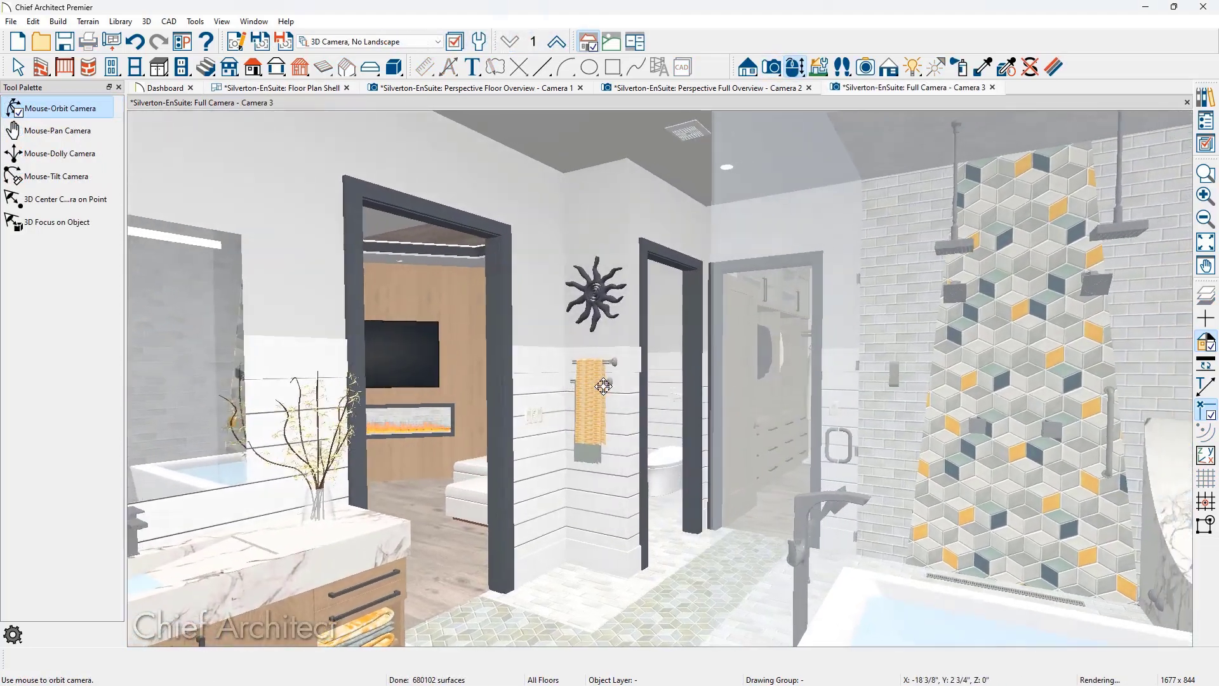
mouse_move(603, 387)
mouse_down()
mouse_move(651, 387)
mouse_move(604, 387)
mouse_up()
scroll(610, 388, up, 1)
scroll(614, 390, up, 1)
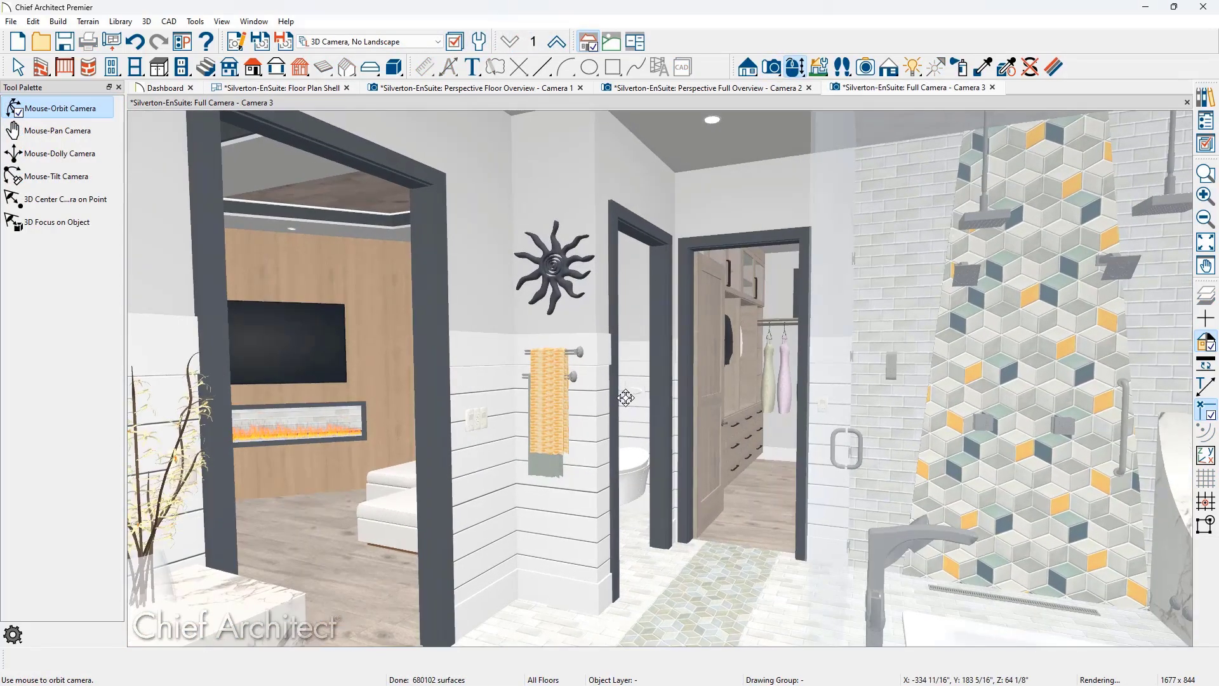
middle_drag(624, 395, 703, 385)
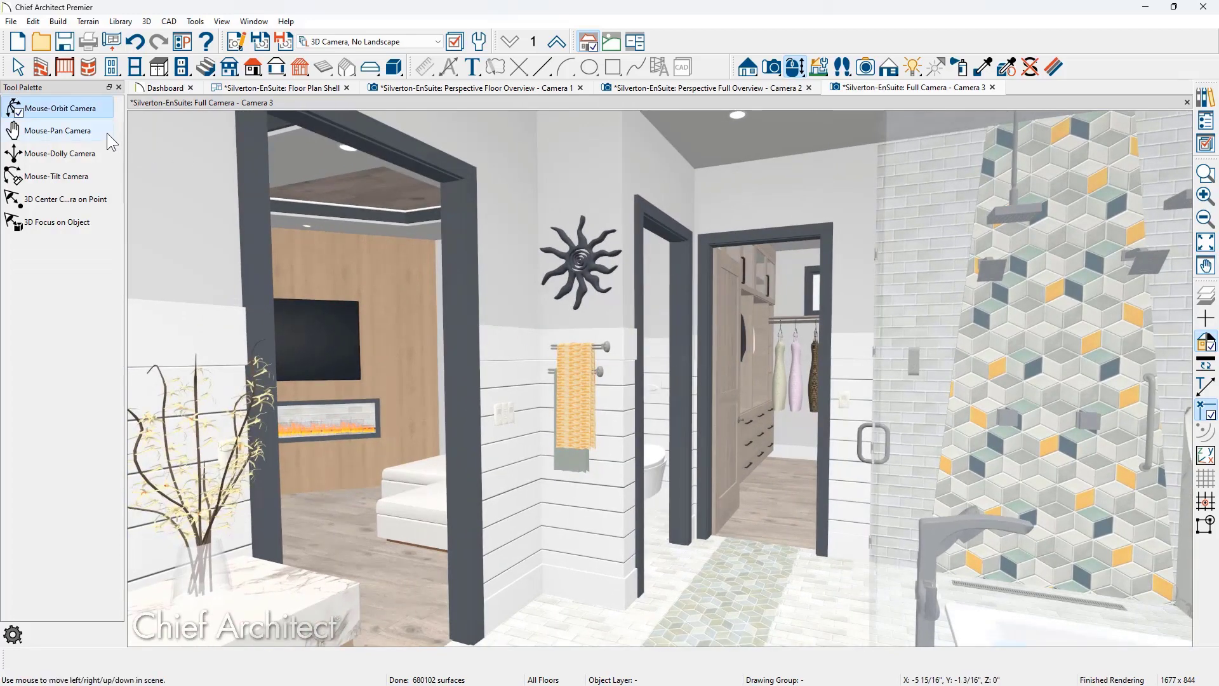
- Shift the bath suite camera slightly with Mouse-Pan Camera, and return to Mouse-Orbit Camera
click(57, 131)
drag(343, 293, 313, 286)
click(52, 110)
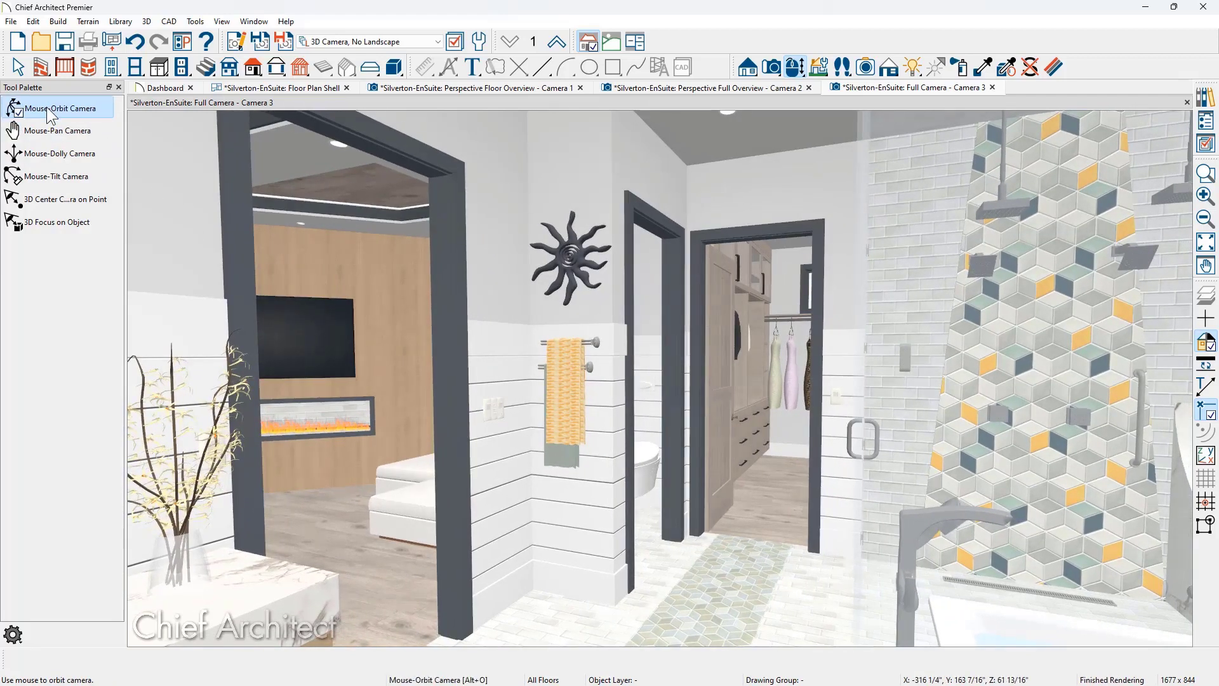
- Focus the camera on the flower vase on the vanity with 3D Focus on Object and orbit around it
click(58, 221)
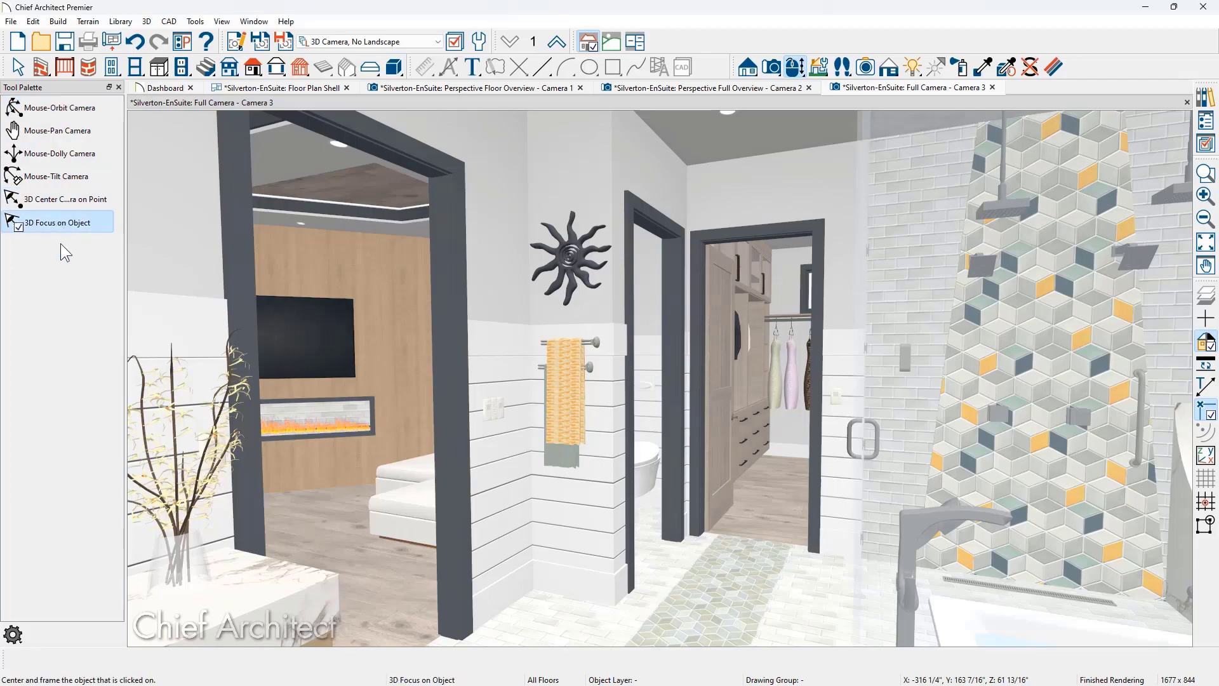
click(189, 543)
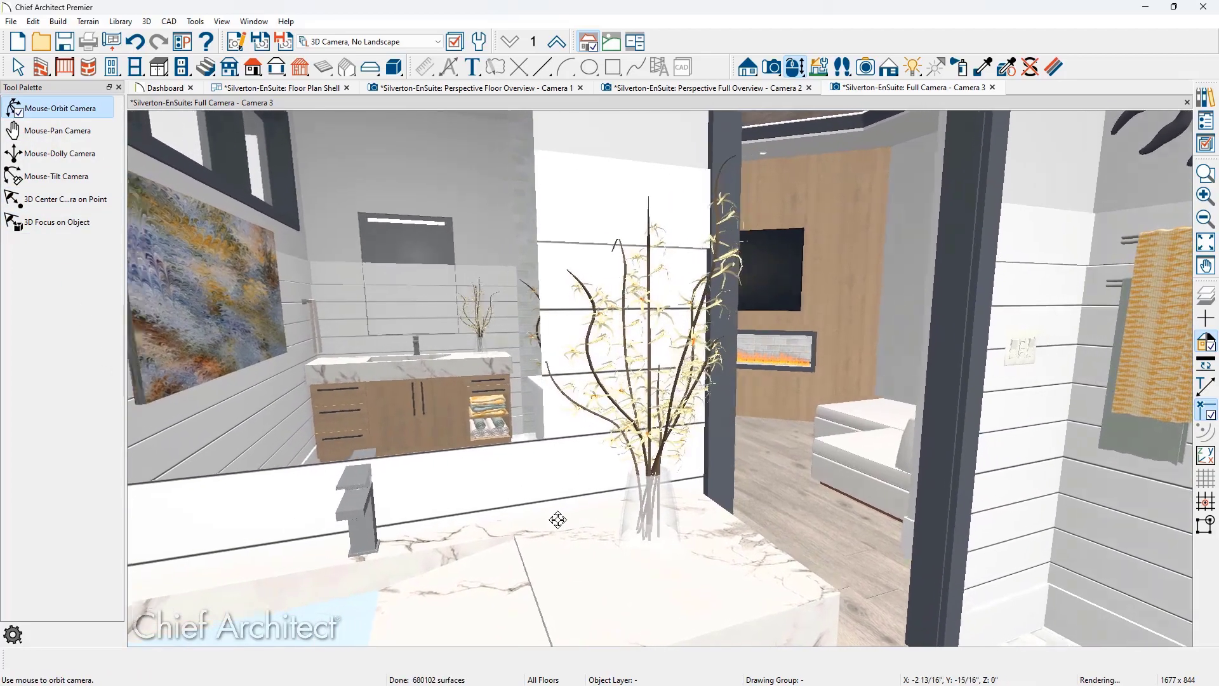
drag(558, 519, 583, 513)
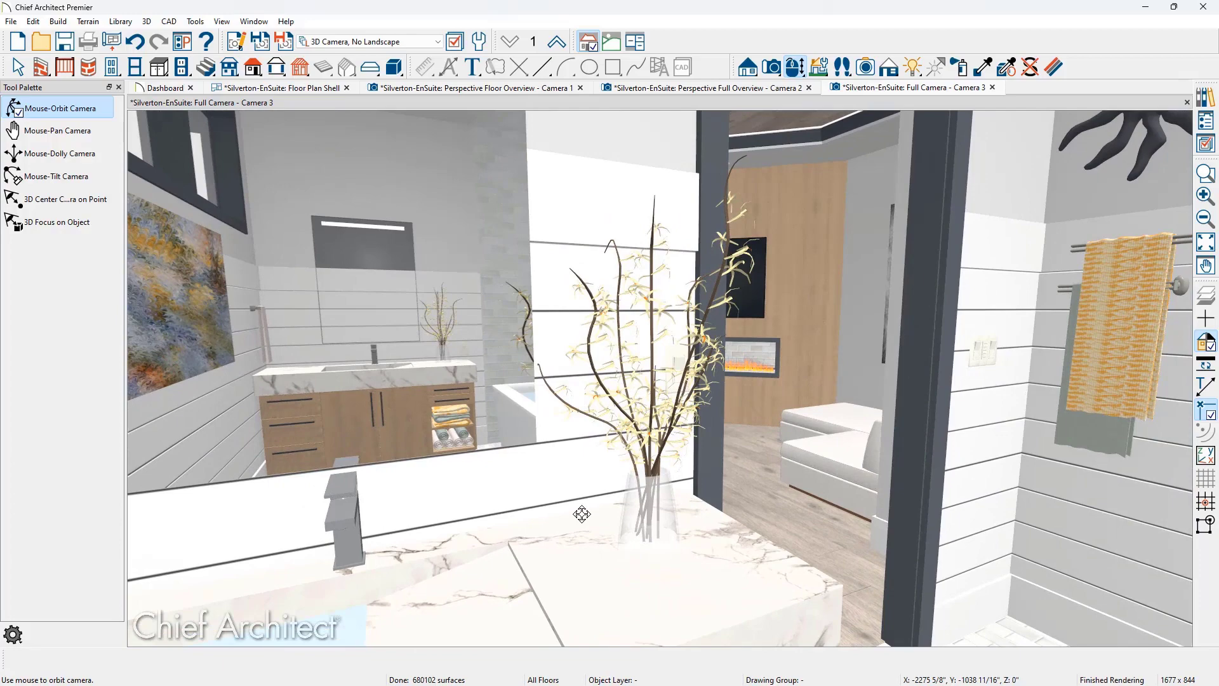
drag(582, 514, 603, 475)
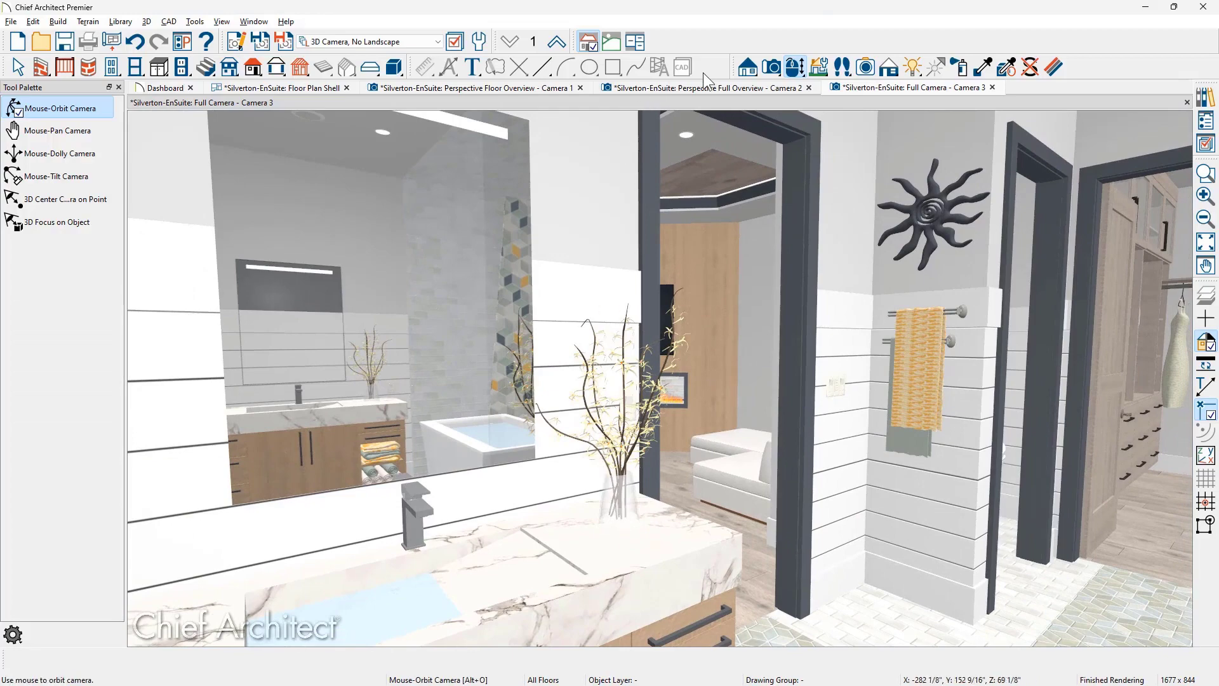
- Revisit the two overview camera views, and change the floor plan to the saved Electrical plan view
click(716, 87)
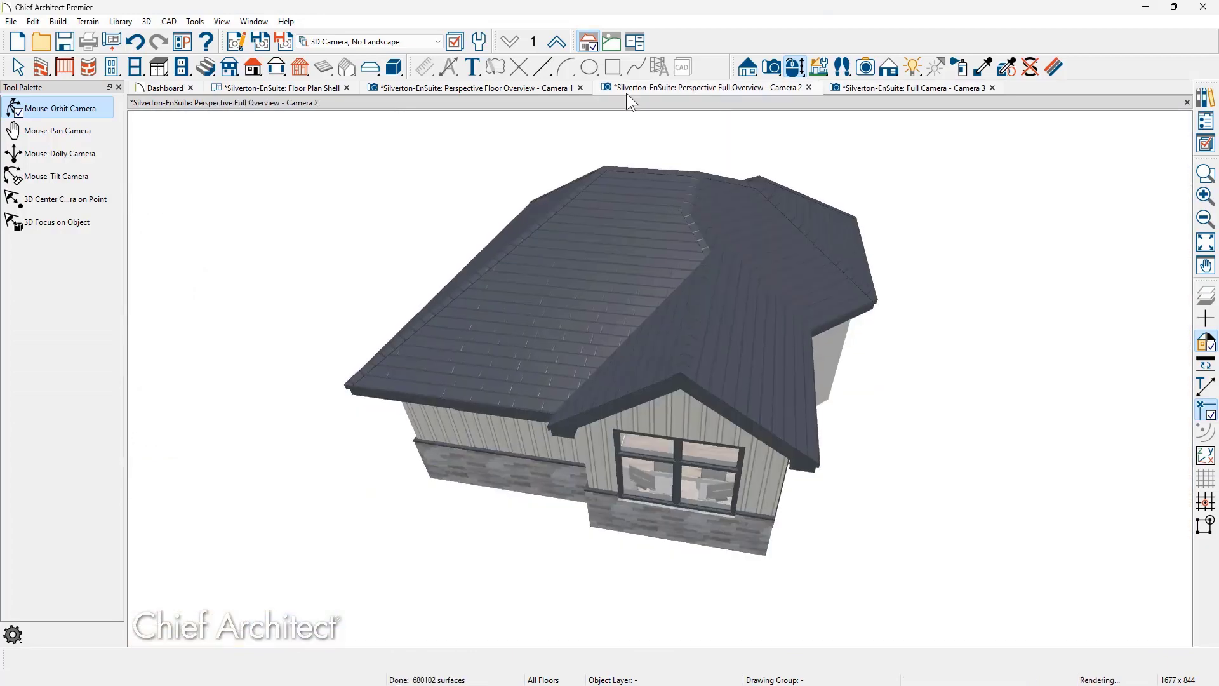
click(531, 87)
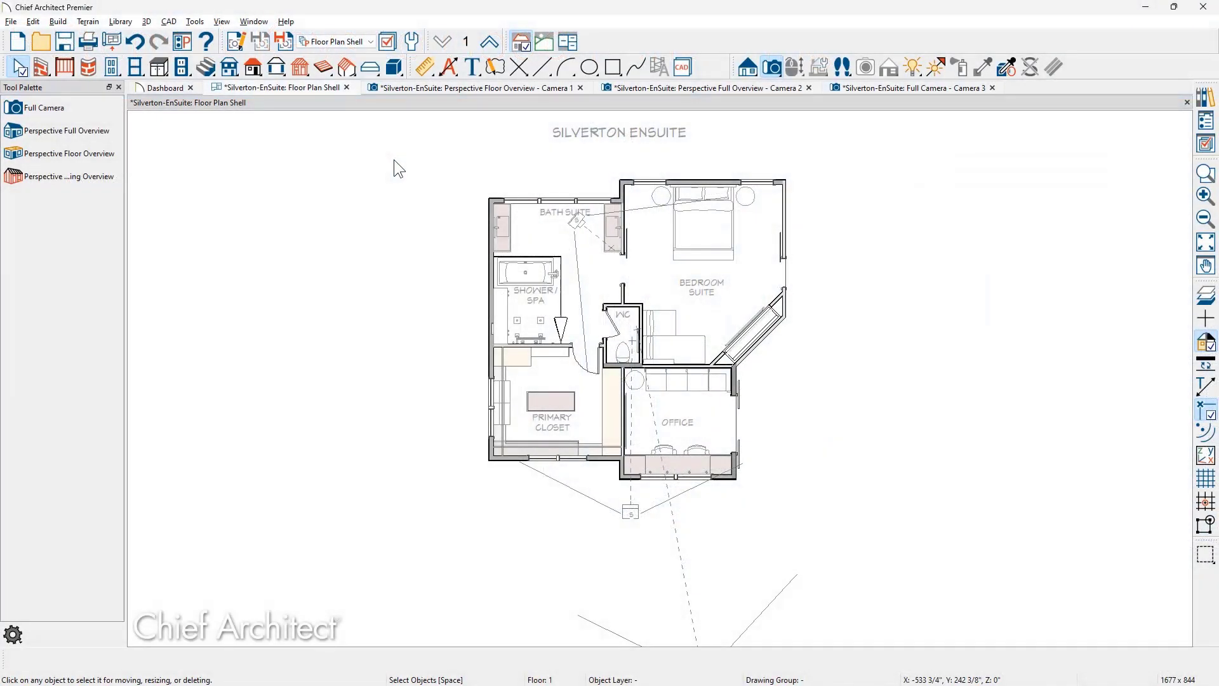
click(360, 44)
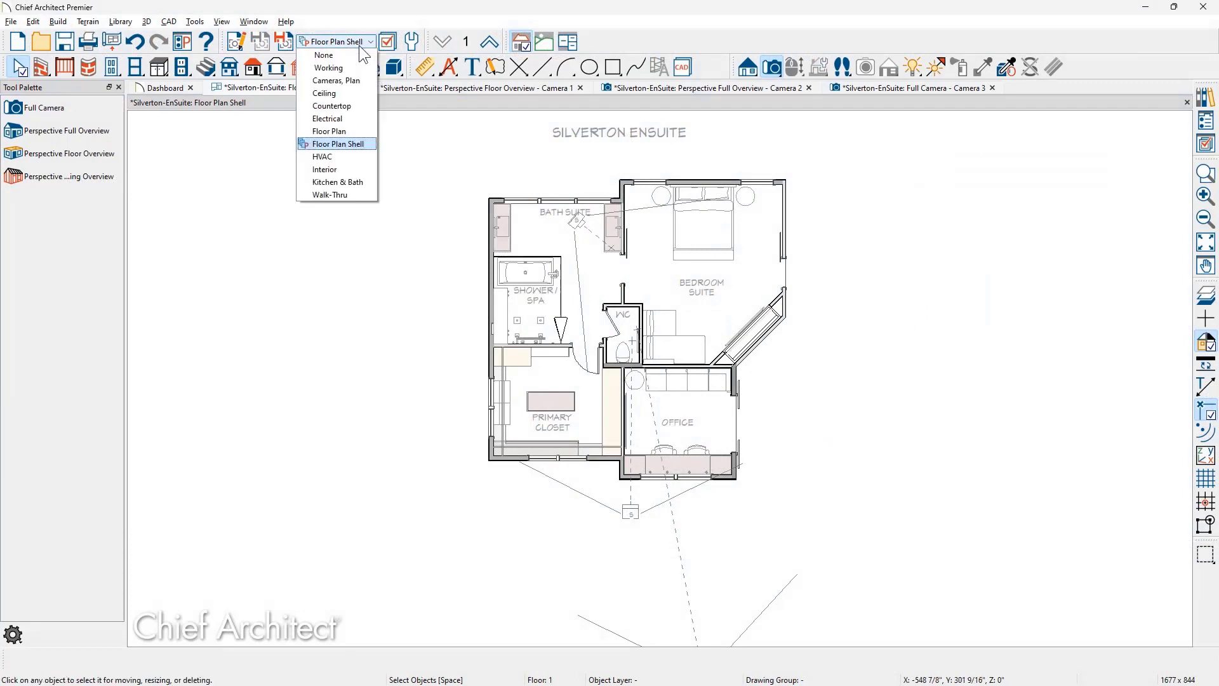
click(352, 119)
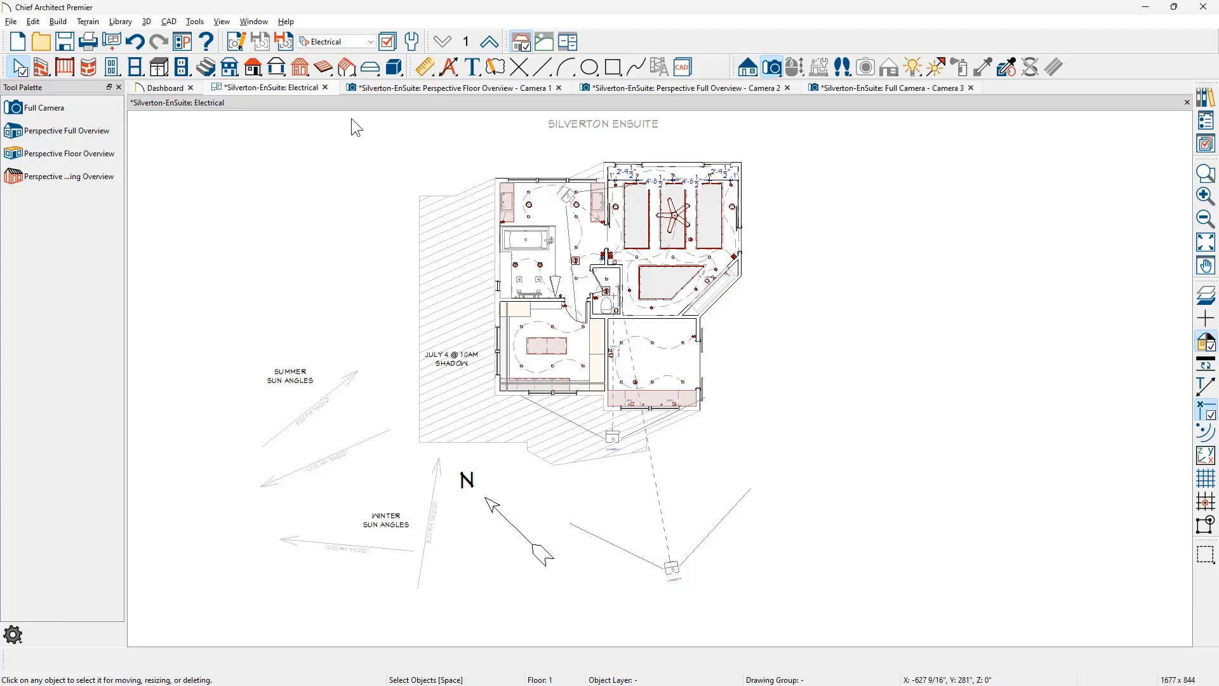
- Open the specification of the upper recessed ceiling light near the bath suite's west vanity and show its light data
scroll(490, 173, up, 5)
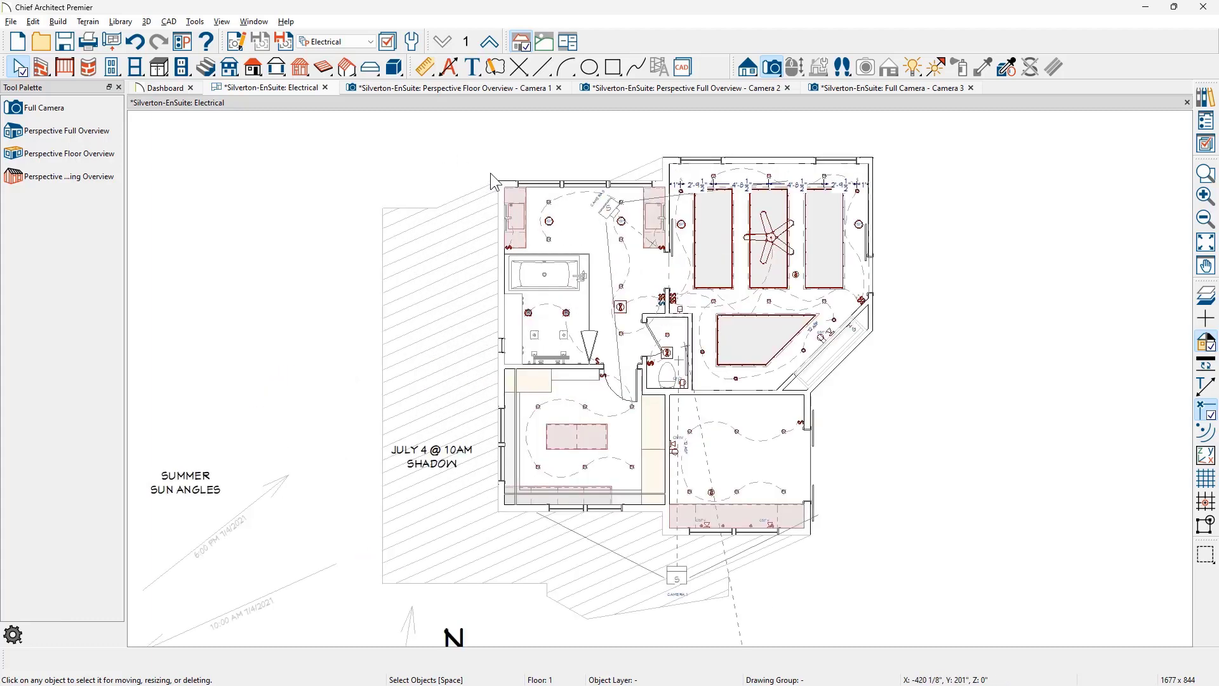
scroll(504, 179, up, 1)
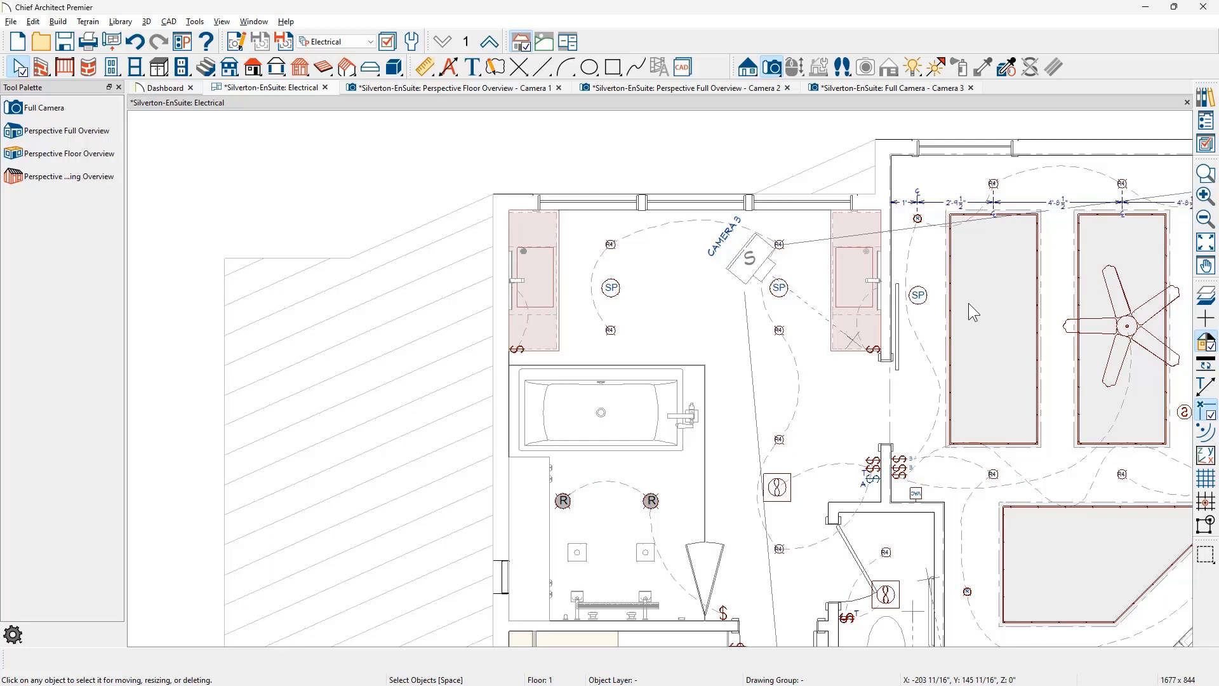
double_click(612, 248)
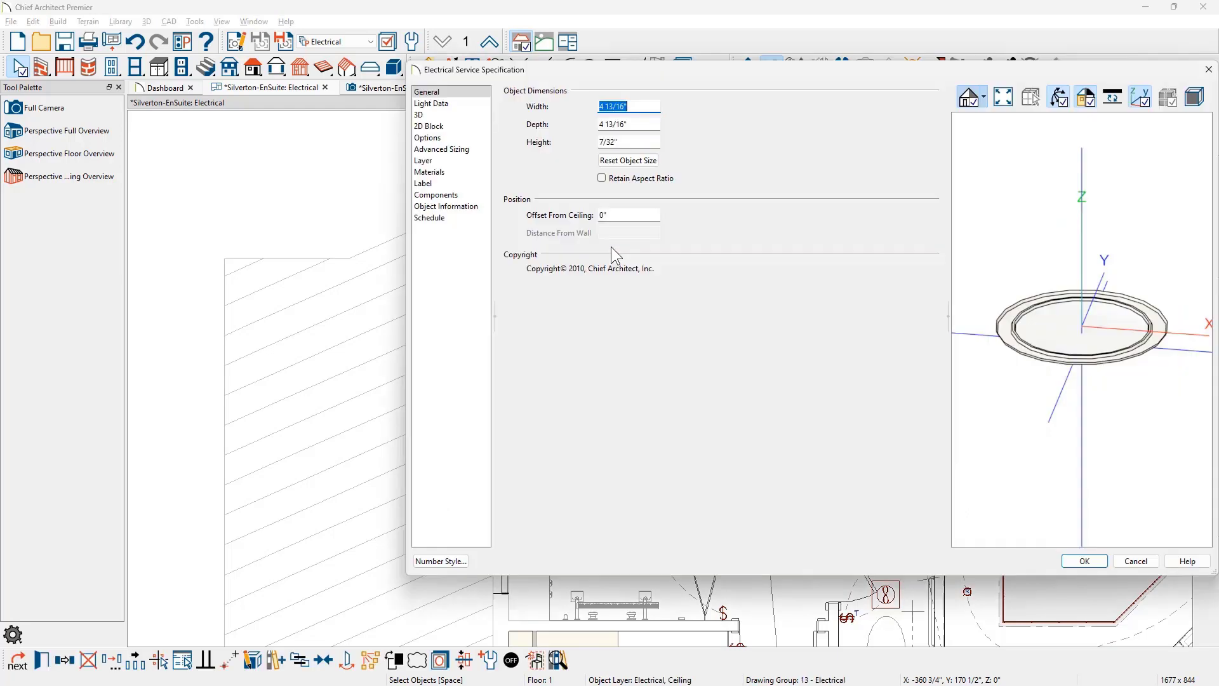
drag(1045, 321, 1083, 267)
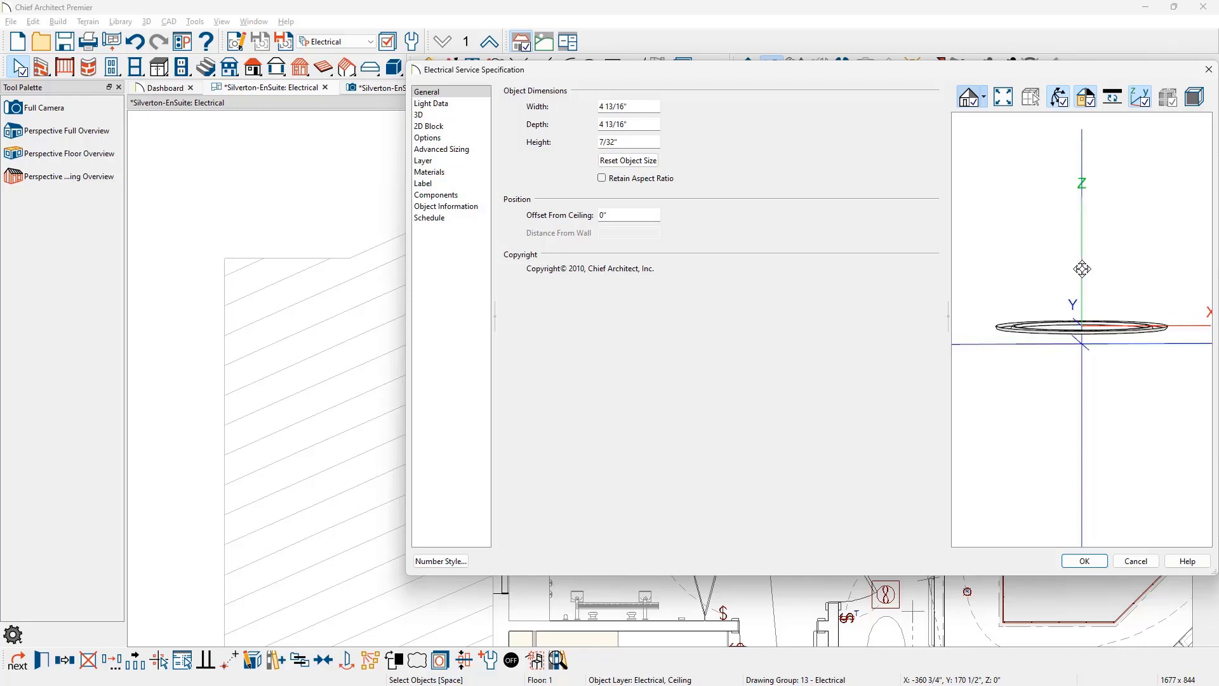
click(454, 105)
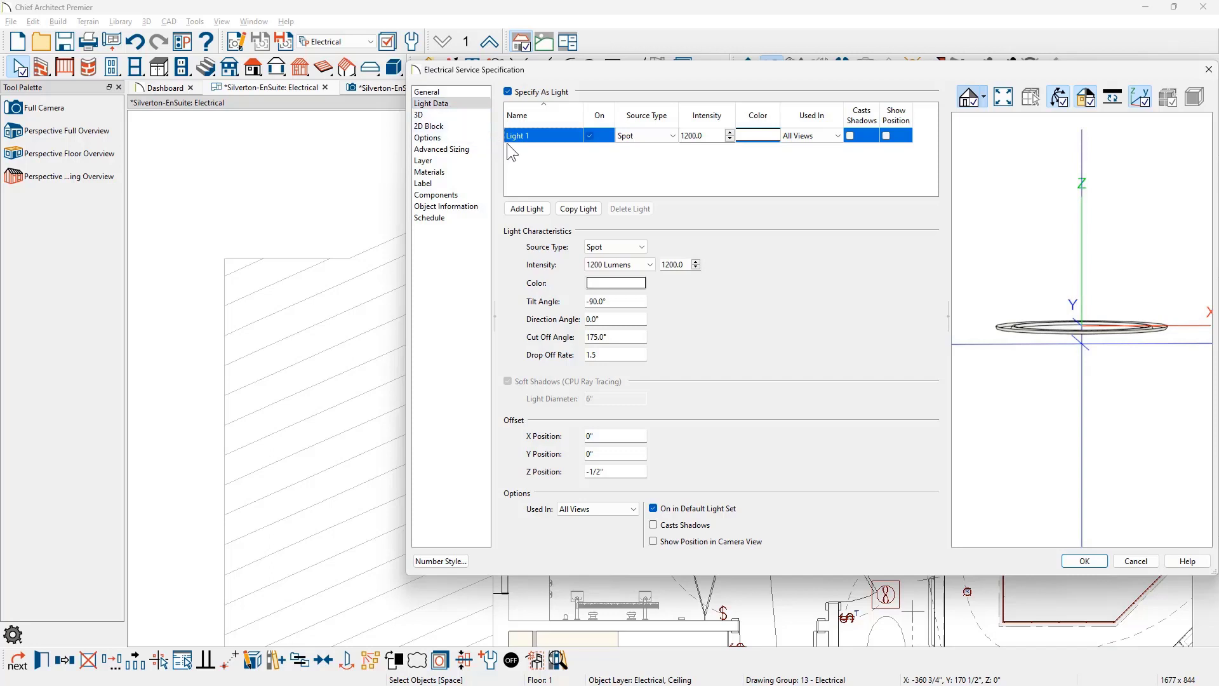
- Review the source type and color options of Light 1, and close the specification without changing them
click(630, 136)
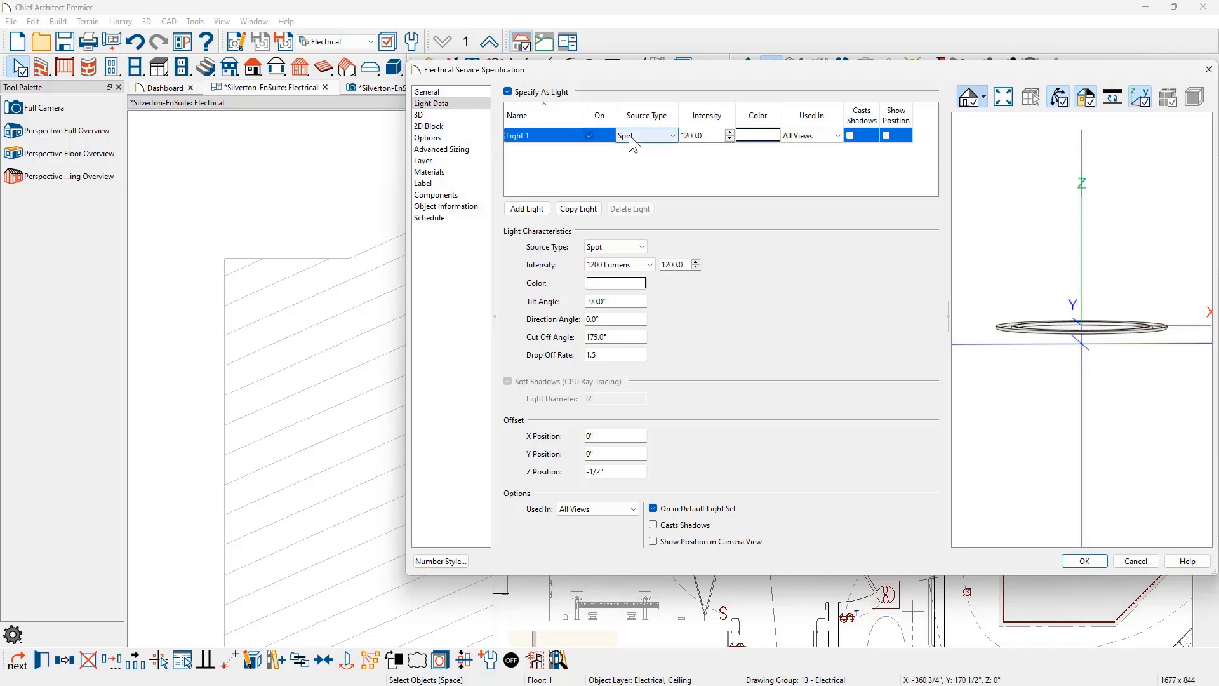
click(669, 134)
click(672, 136)
click(756, 136)
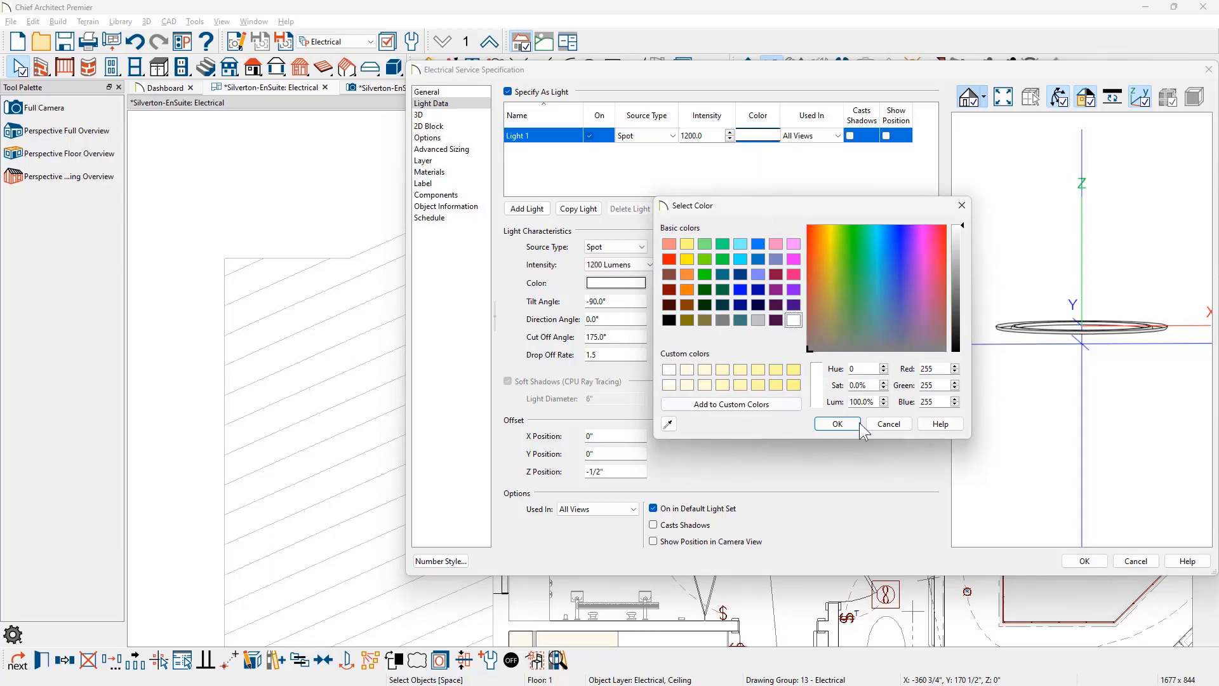
click(901, 424)
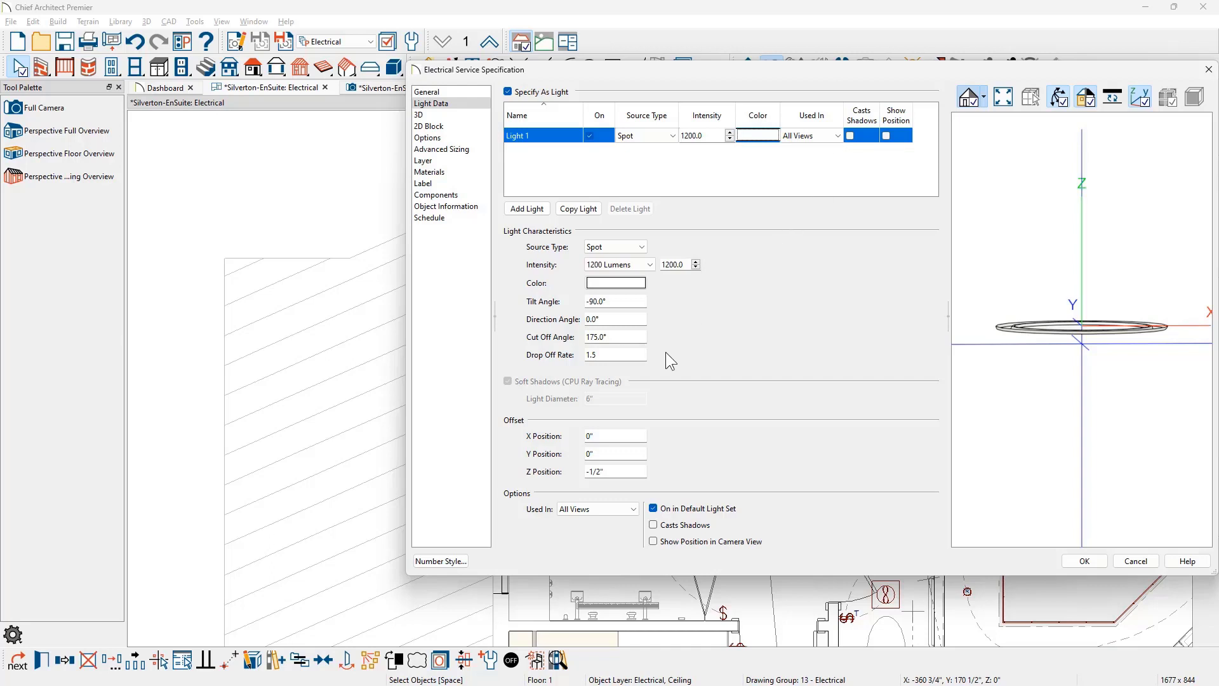
click(1083, 561)
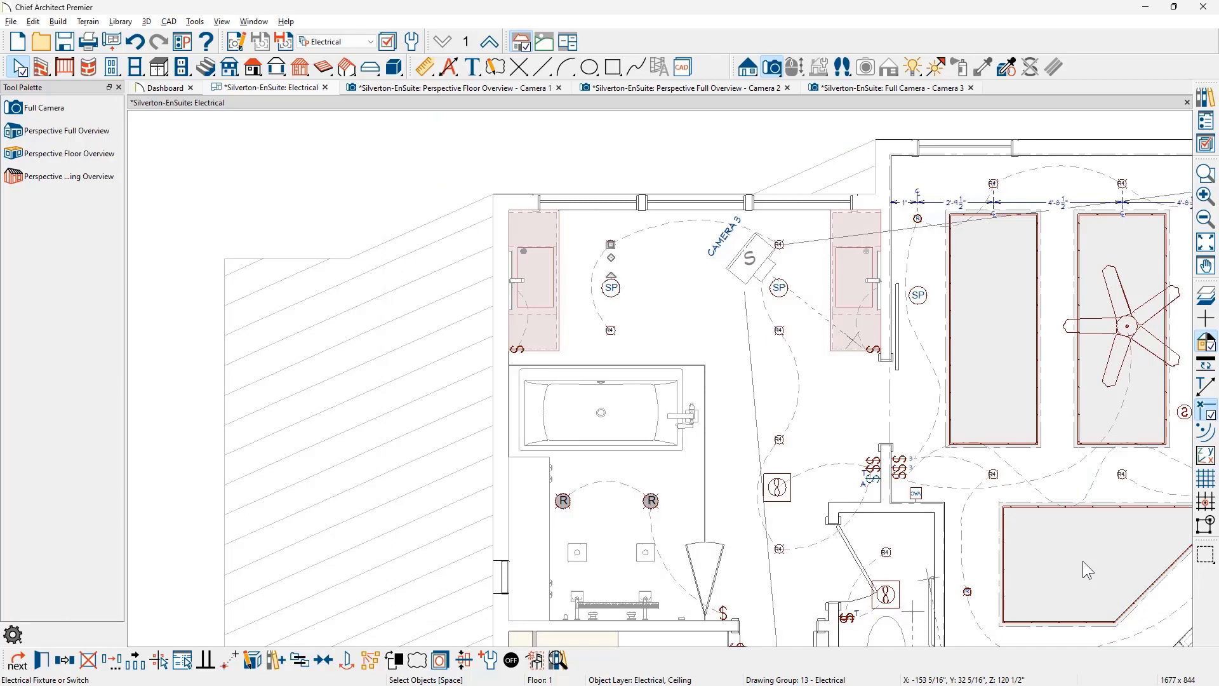
- Open the specification of the 6:00 PM summer sun angle beside the plan, review its earth data, and close it without changes
scroll(740, 311, down, 3)
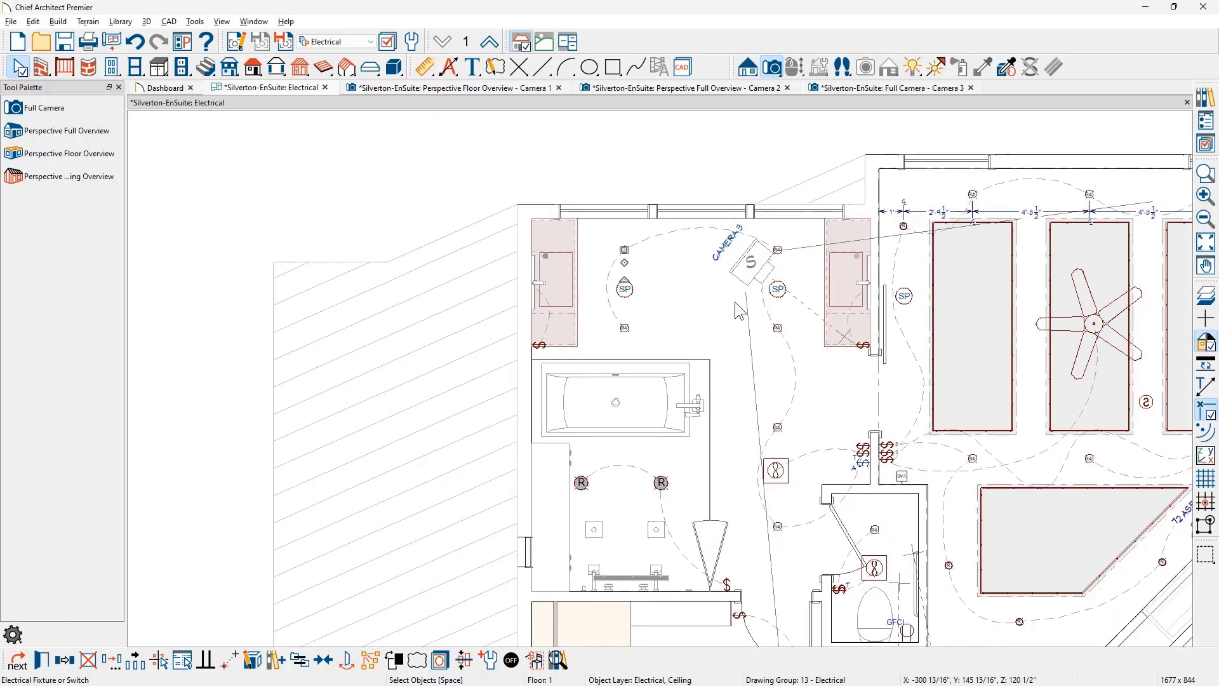
scroll(739, 311, down, 3)
middle_drag(814, 445, 761, 308)
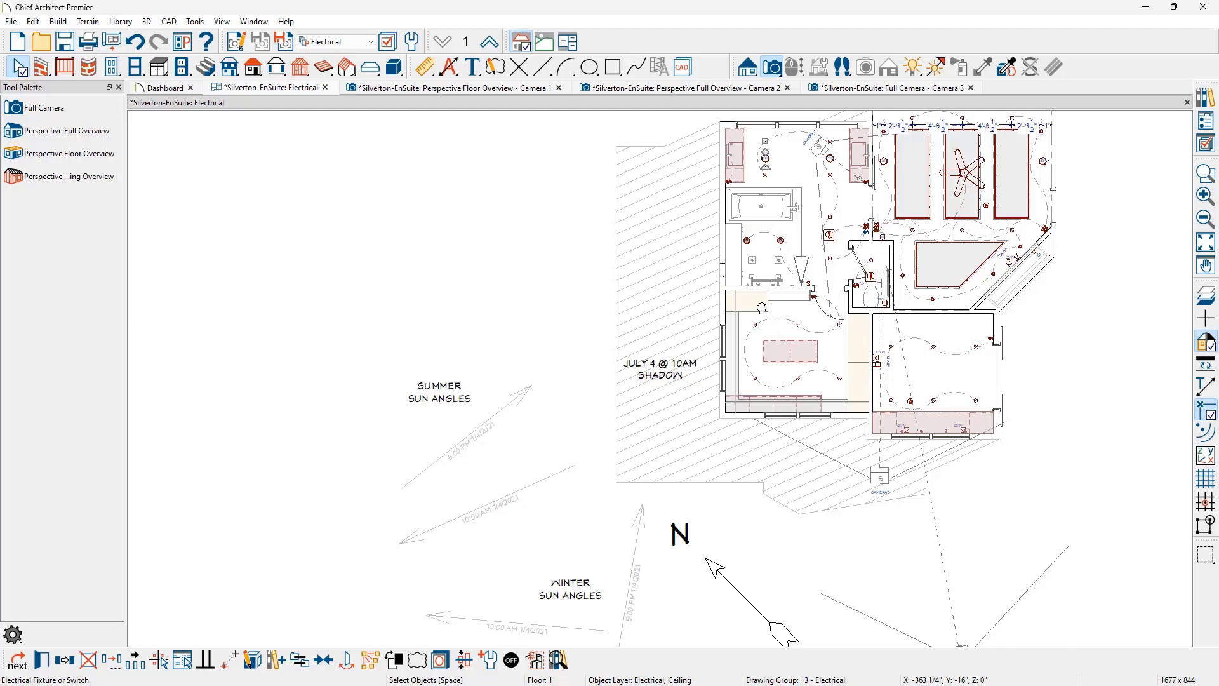
middle_drag(761, 307, 784, 137)
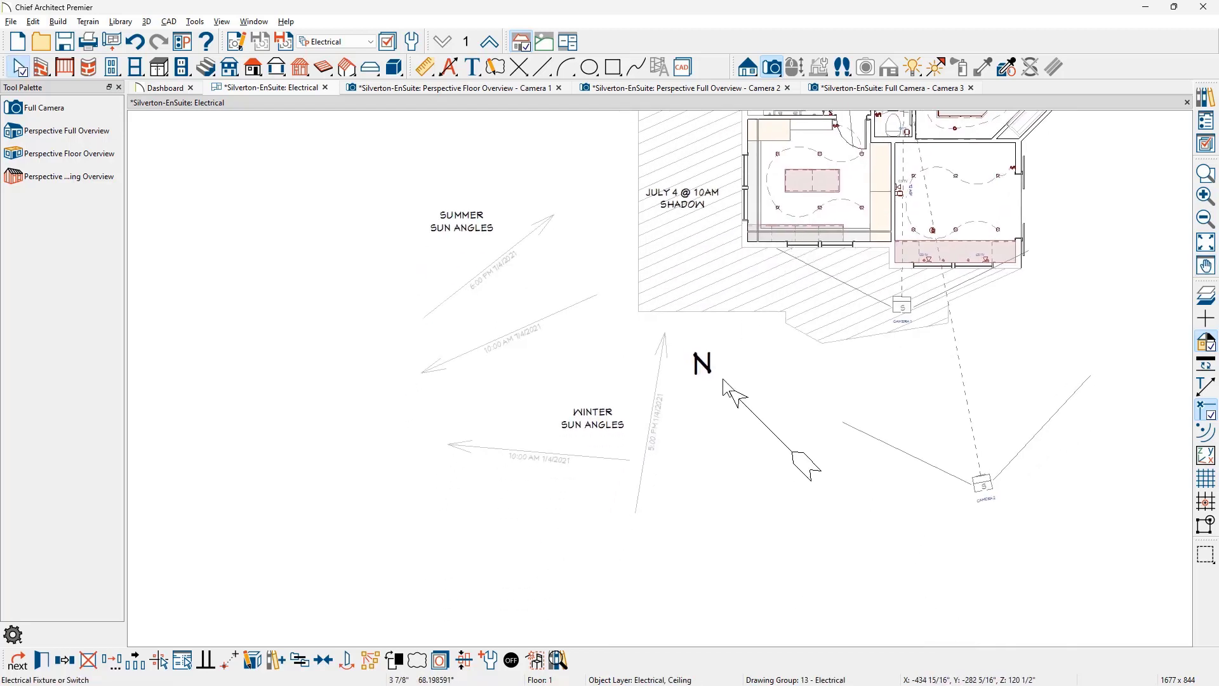
scroll(724, 381, up, 2)
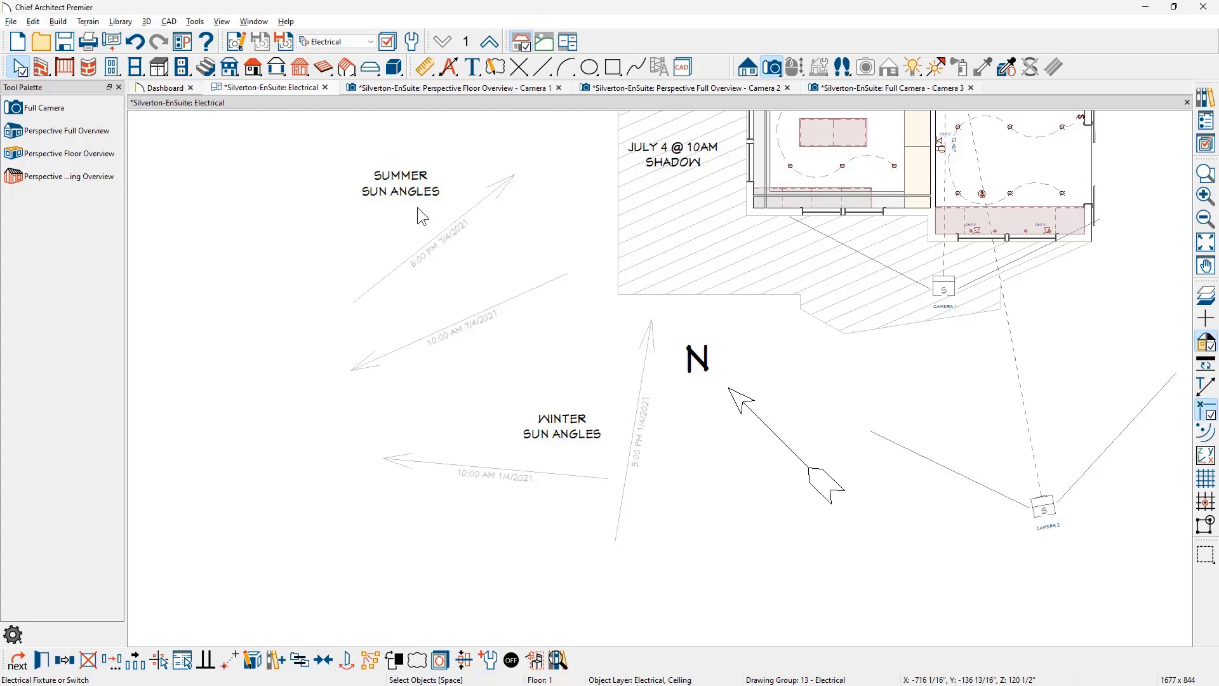
double_click(432, 248)
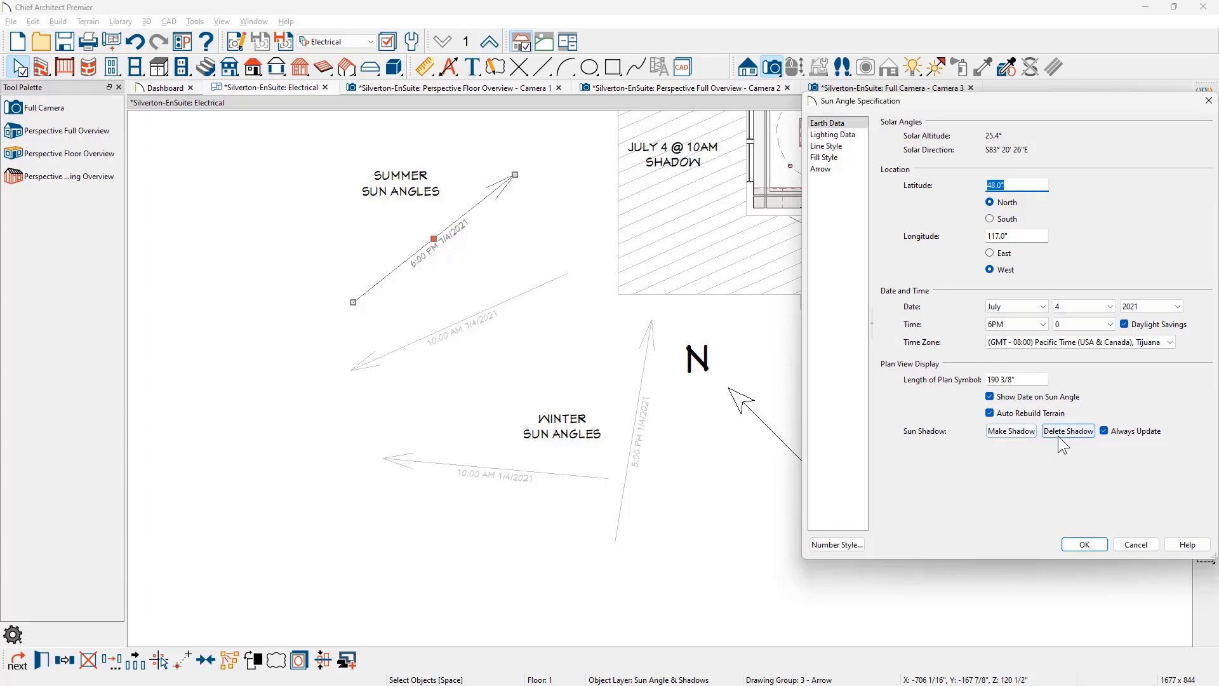
click(1083, 545)
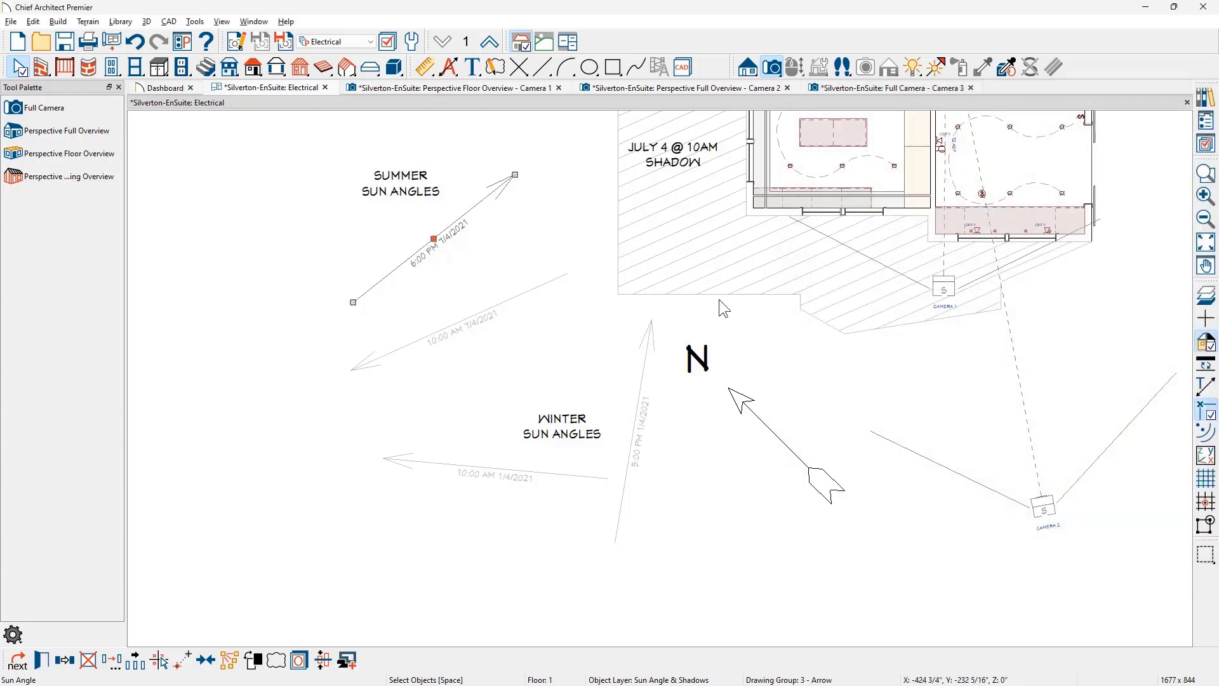
- Review the whole plan with its sun angles and shadow, revisit the open camera views, and return to the Electrical plan view
middle_drag(718, 302, 711, 365)
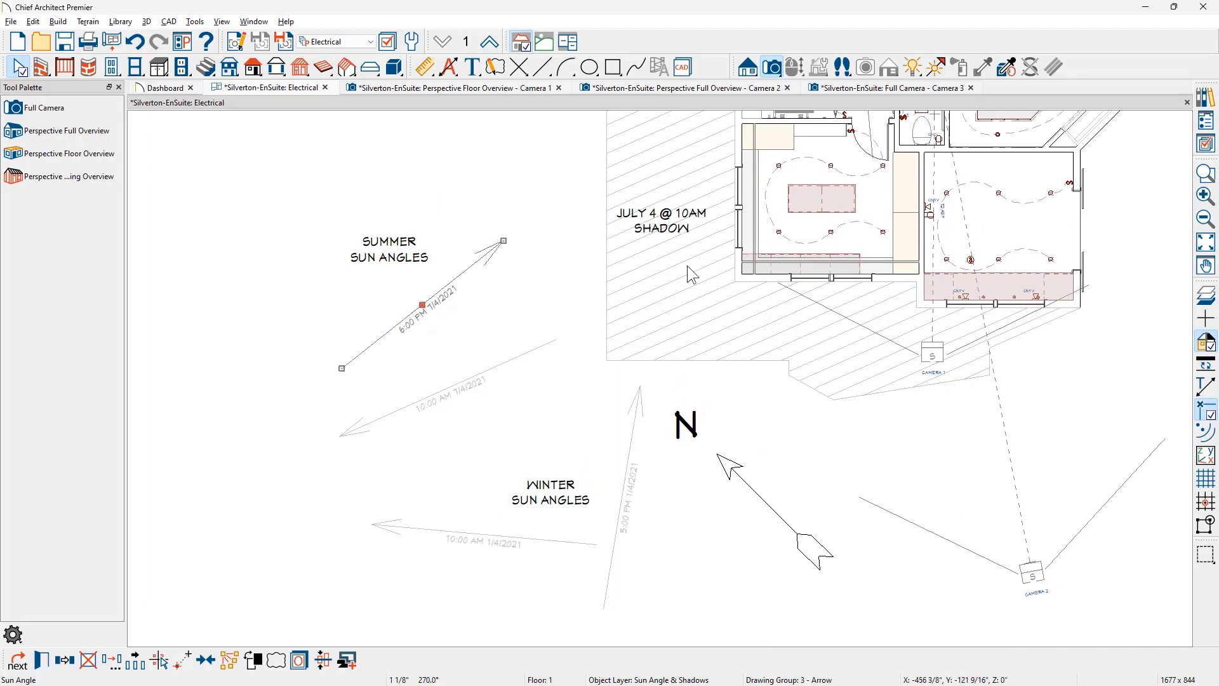
scroll(686, 273, down, 3)
middle_drag(672, 284, 653, 344)
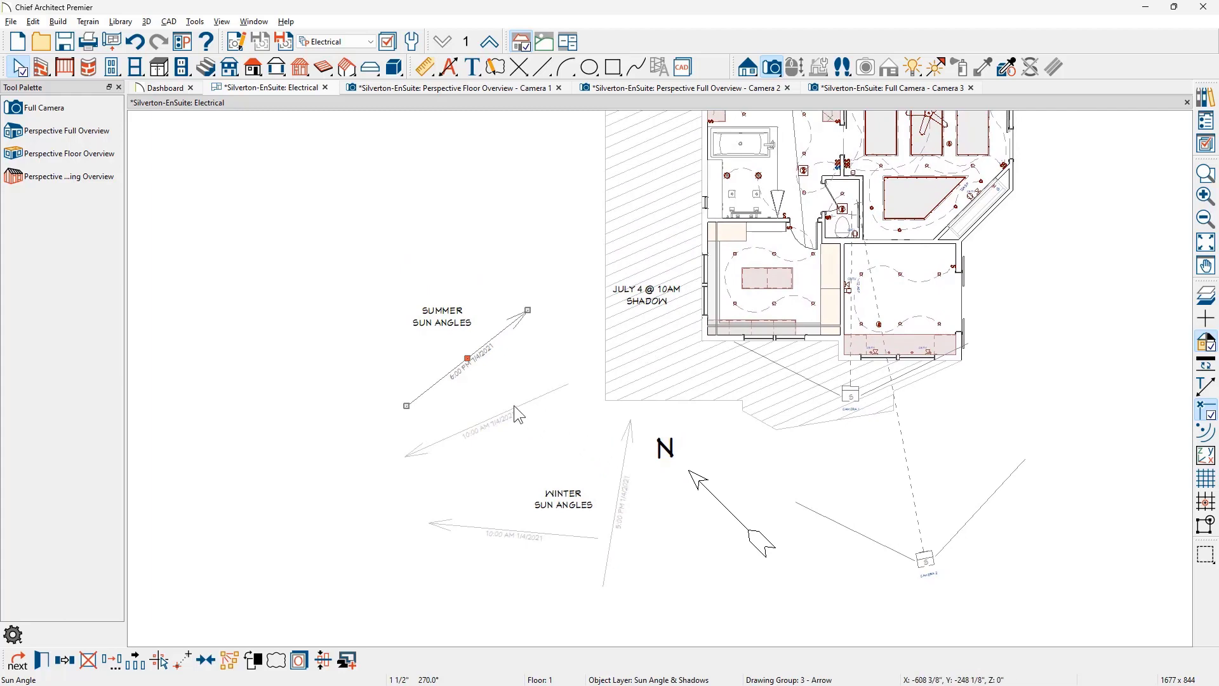
middle_drag(481, 357, 480, 393)
scroll(480, 394, down, 1)
scroll(479, 393, down, 1)
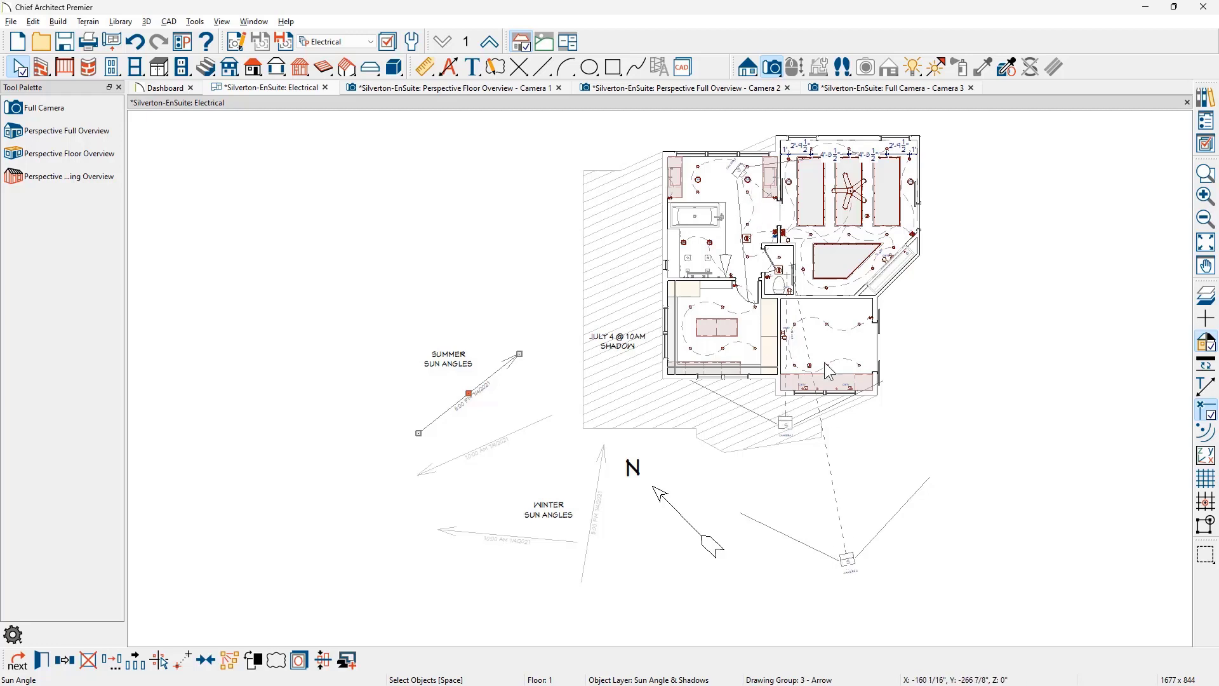
click(863, 87)
click(753, 89)
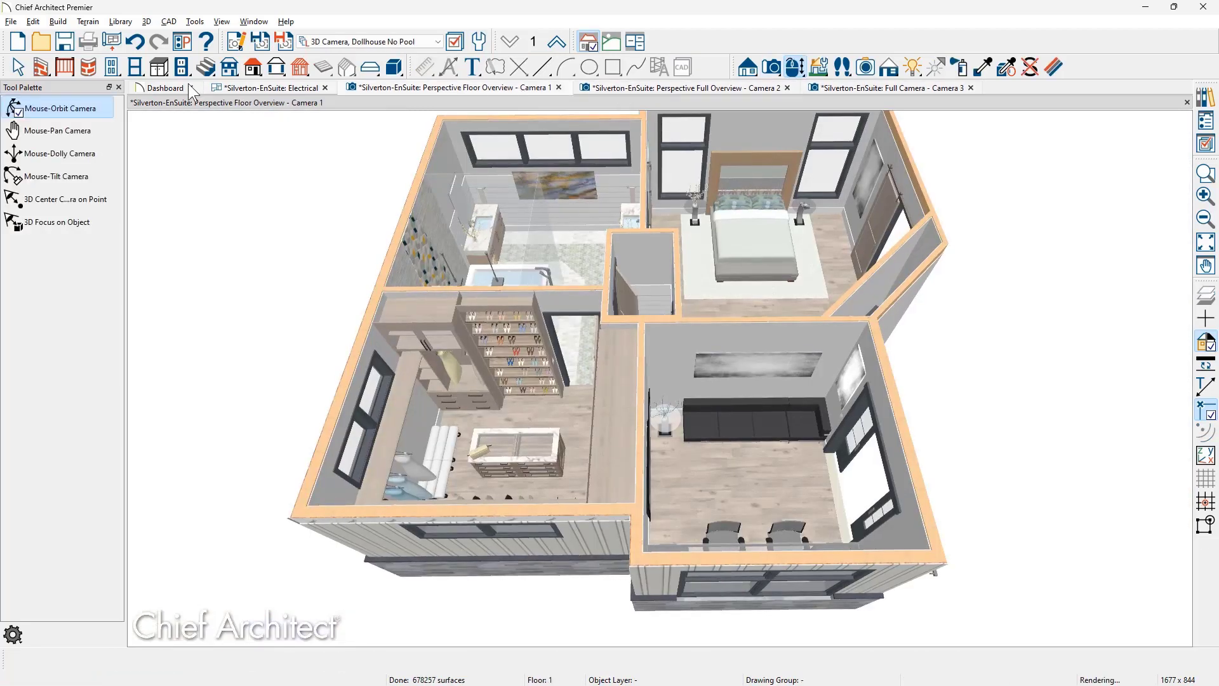
click(261, 89)
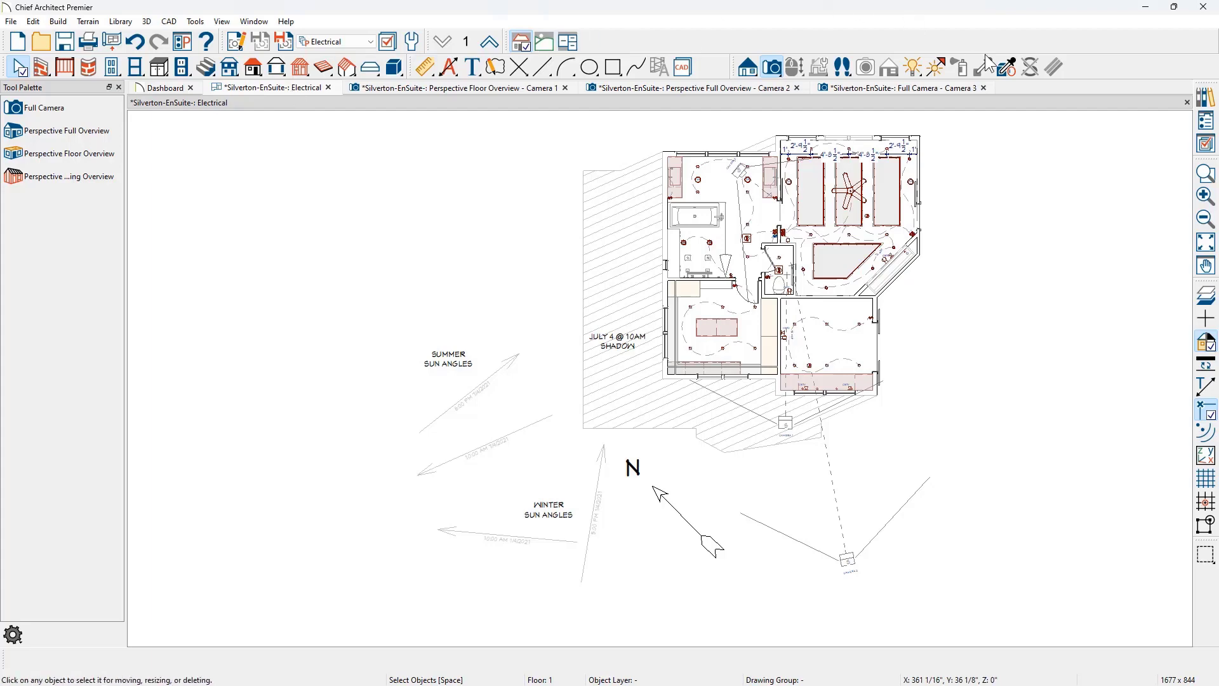
- Open the saved first-floor camera Bedroom2 and turn on shadows and sunlight in its specification
click(1206, 123)
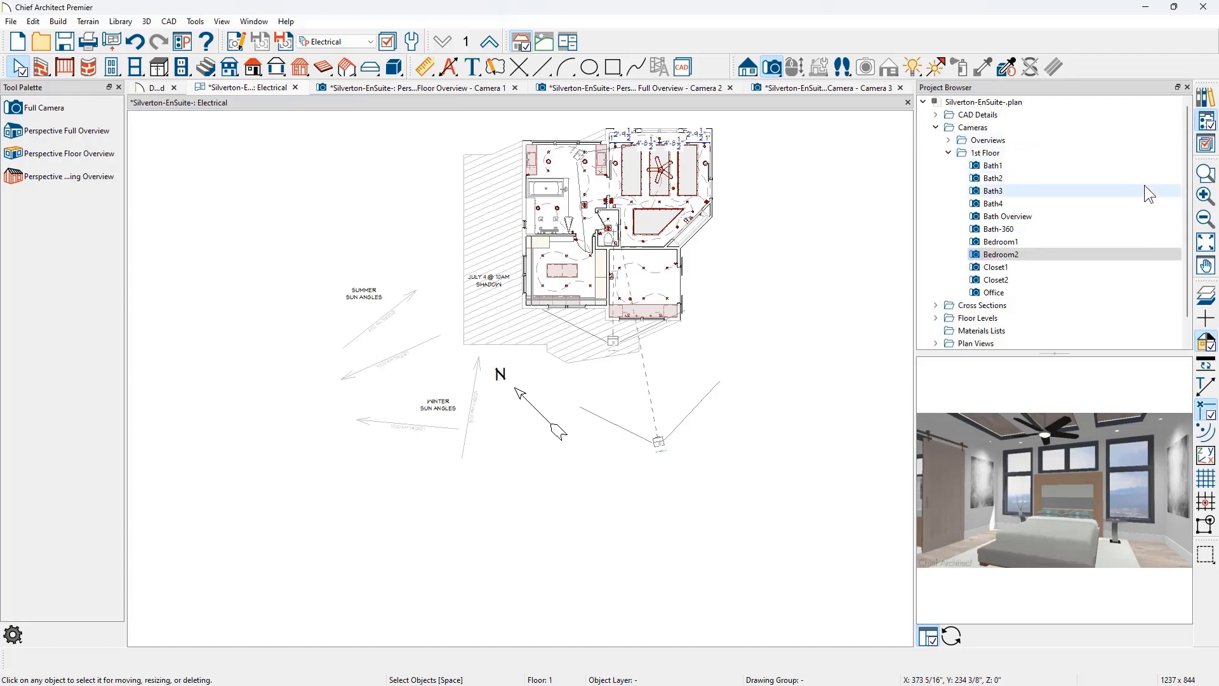
double_click(1012, 257)
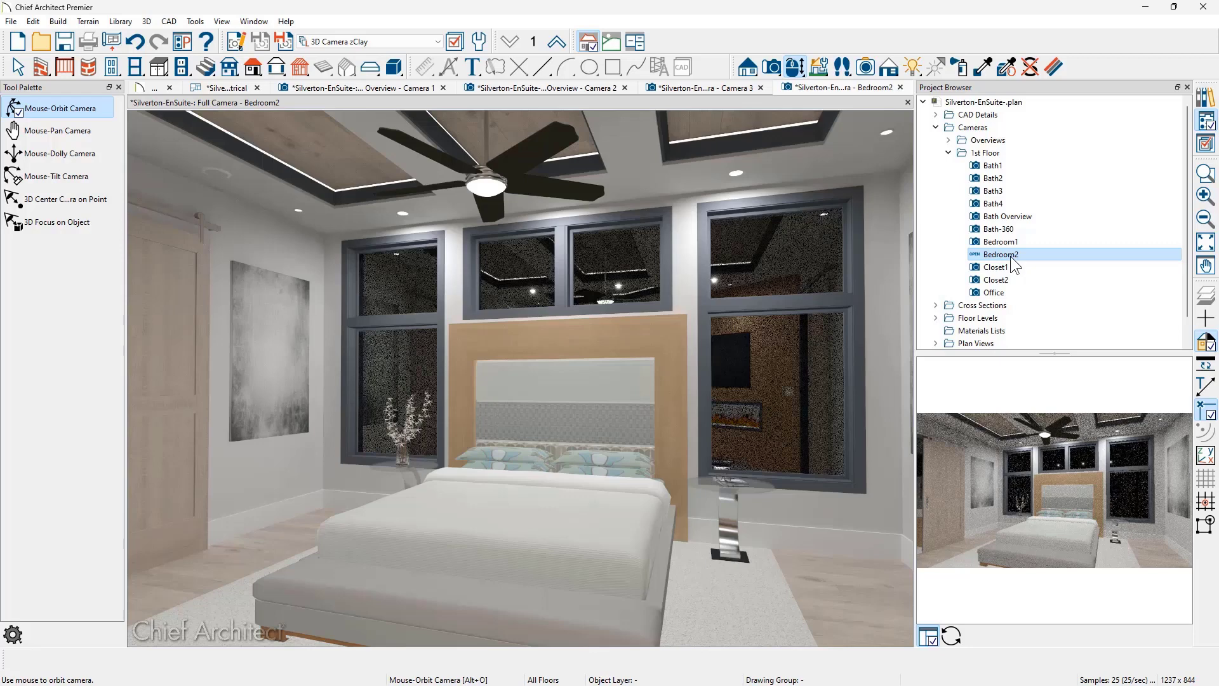
click(243, 48)
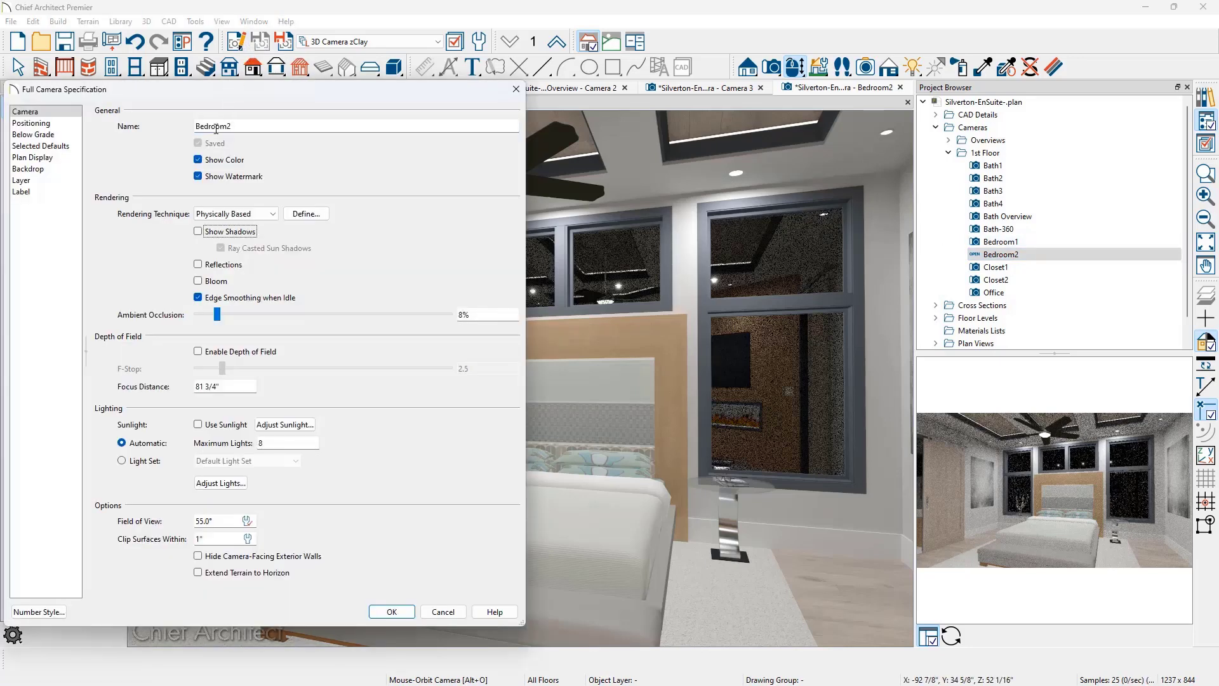
click(195, 232)
click(198, 426)
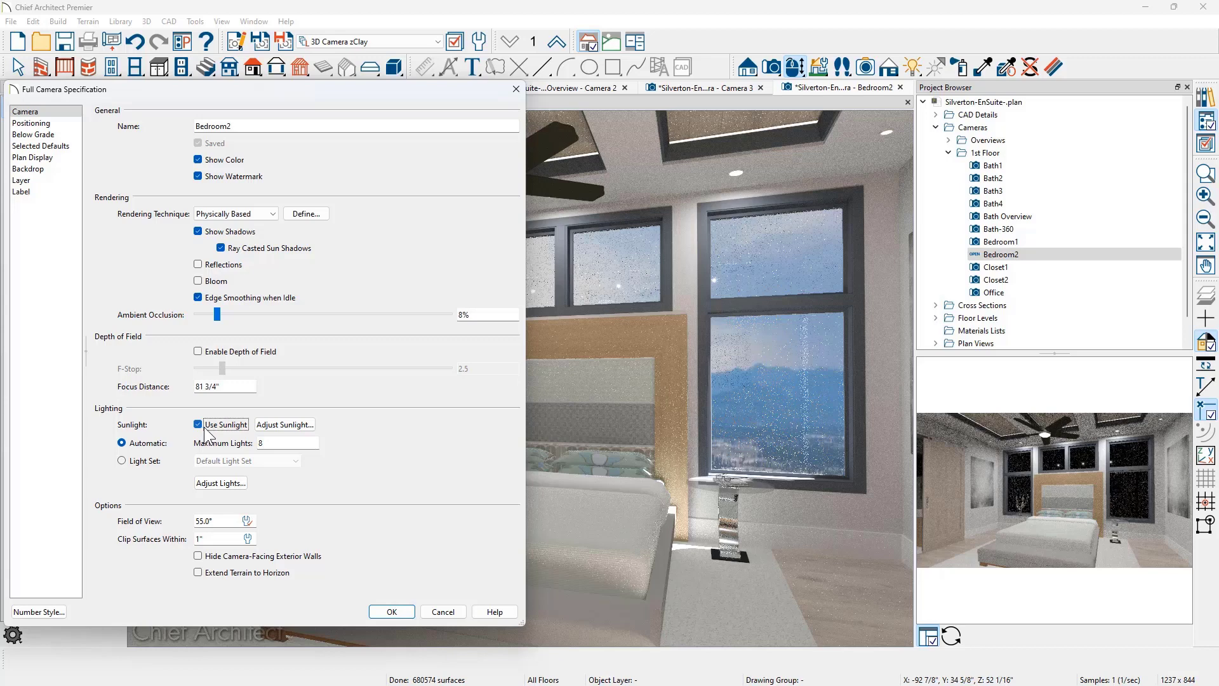
- Review the sun angles available to the Bedroom2 camera and open the lighting data of the 10:00 AM 7/4/2021 sun angle
click(307, 424)
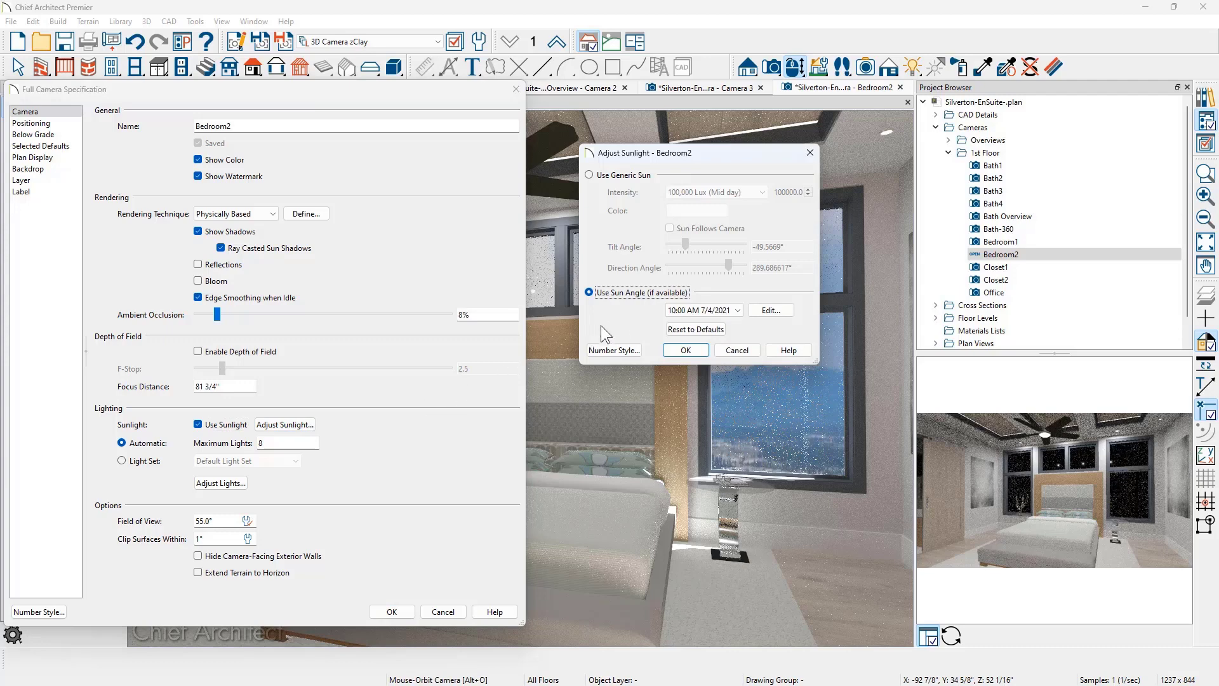
click(741, 309)
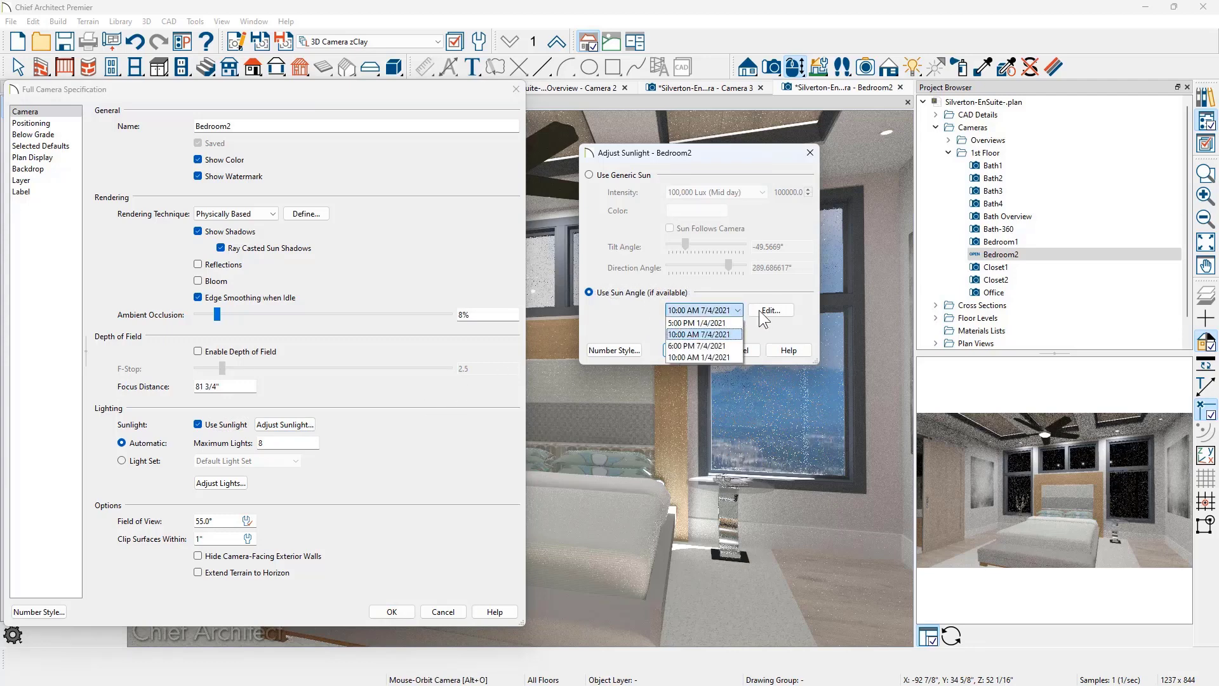
click(764, 310)
click(764, 310)
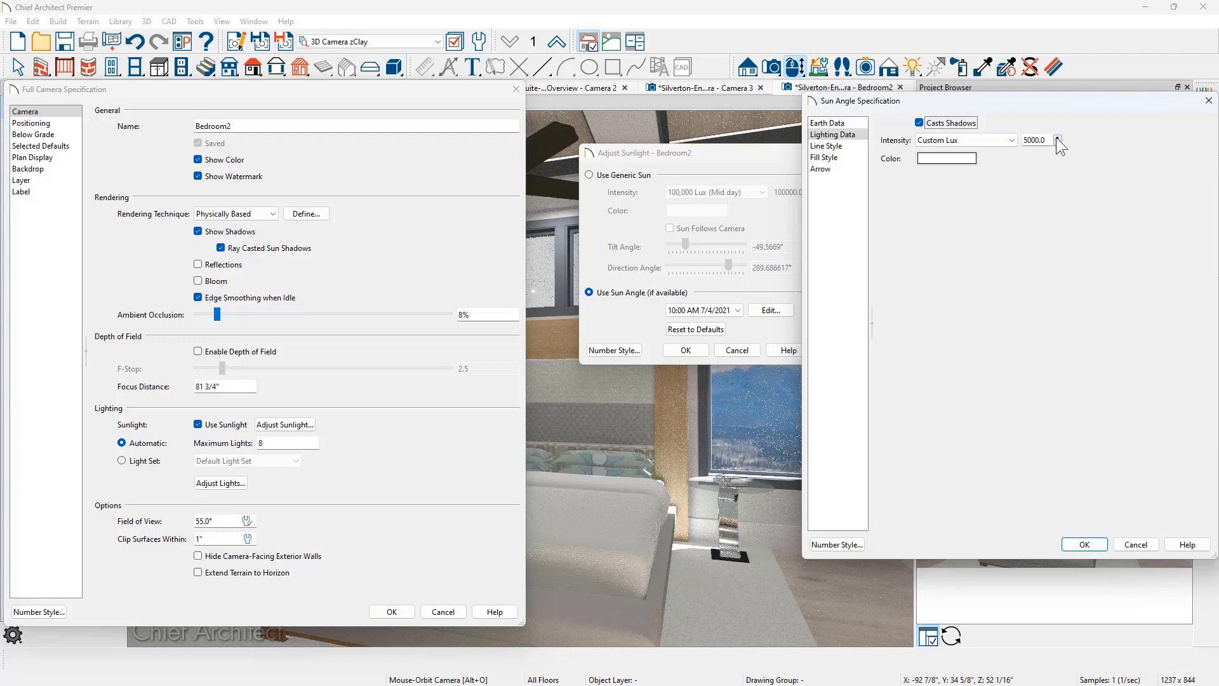
- Review the sun angle's intensity presets, keep Custom Lux, and confirm the sunlight and camera settings
click(1012, 141)
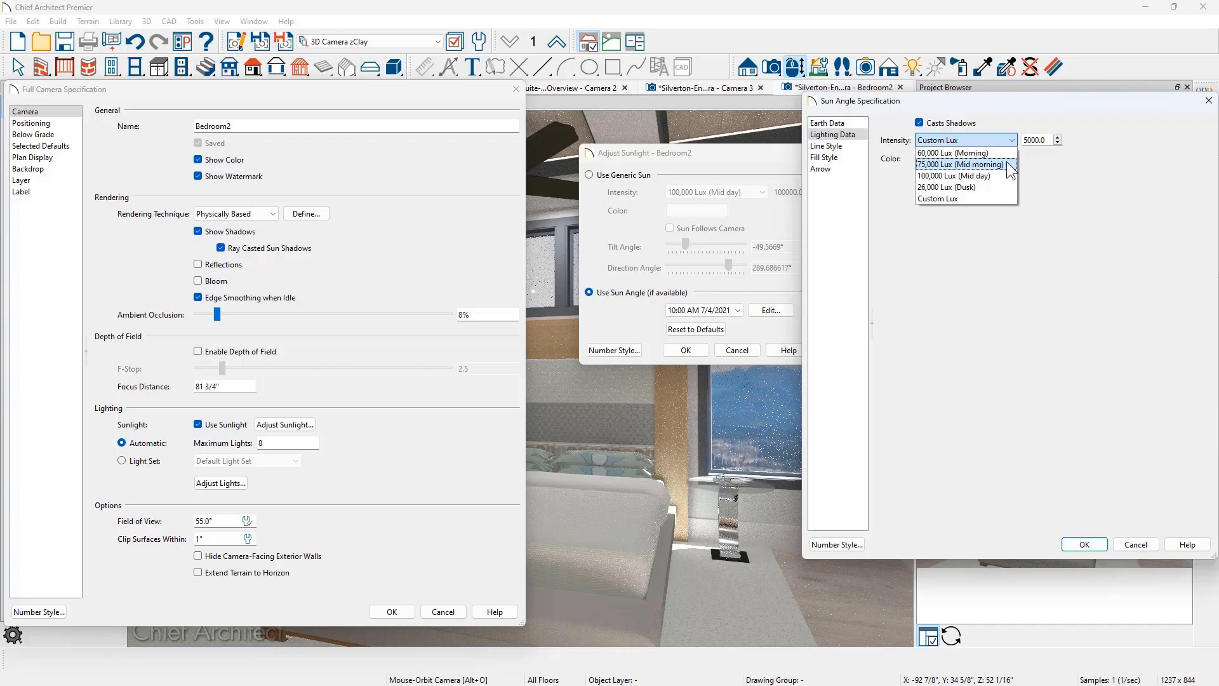
click(1061, 165)
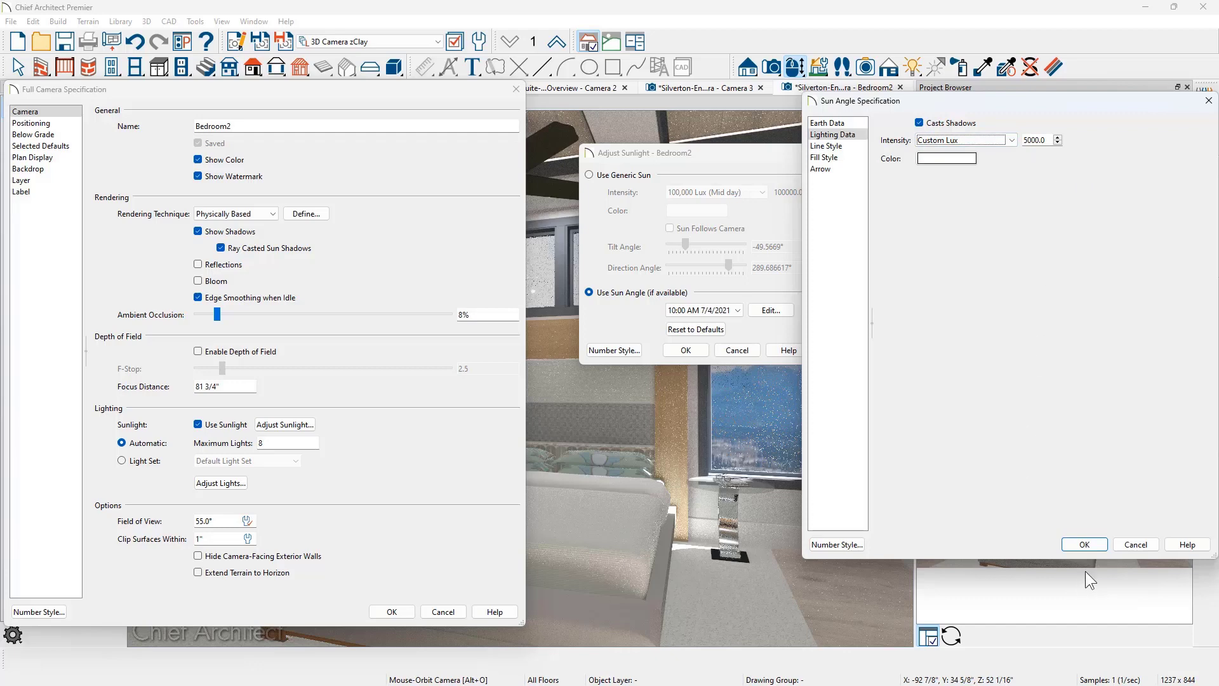
click(1087, 544)
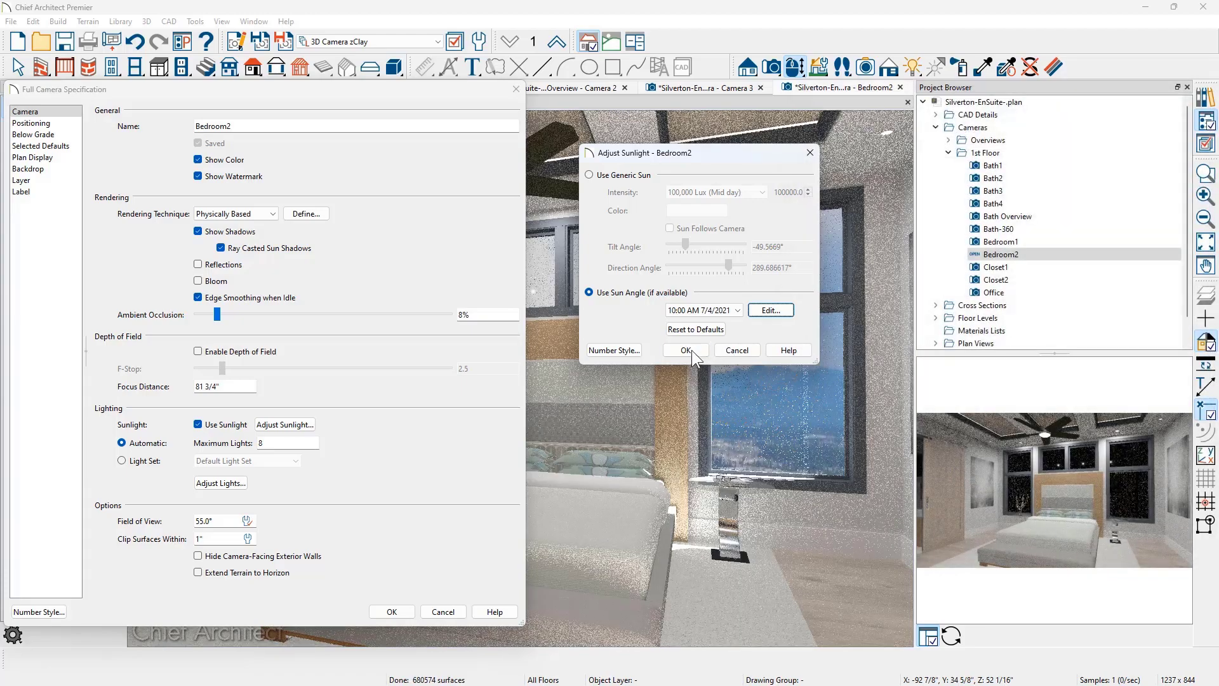
click(686, 350)
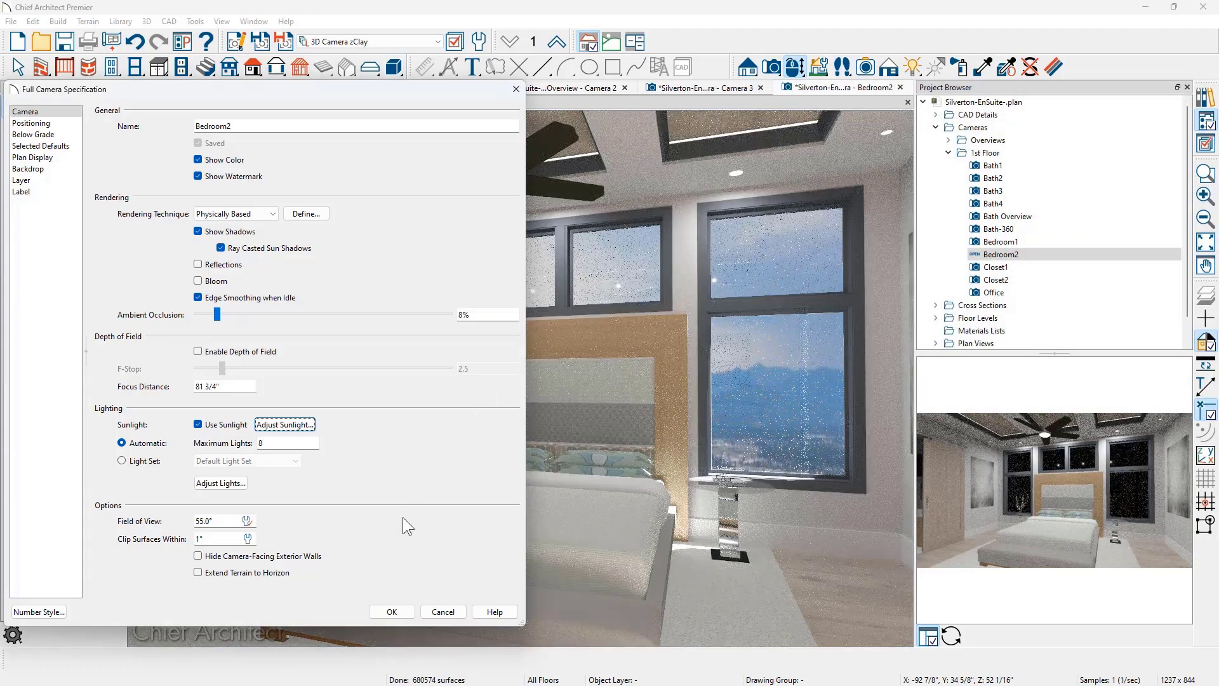
click(392, 611)
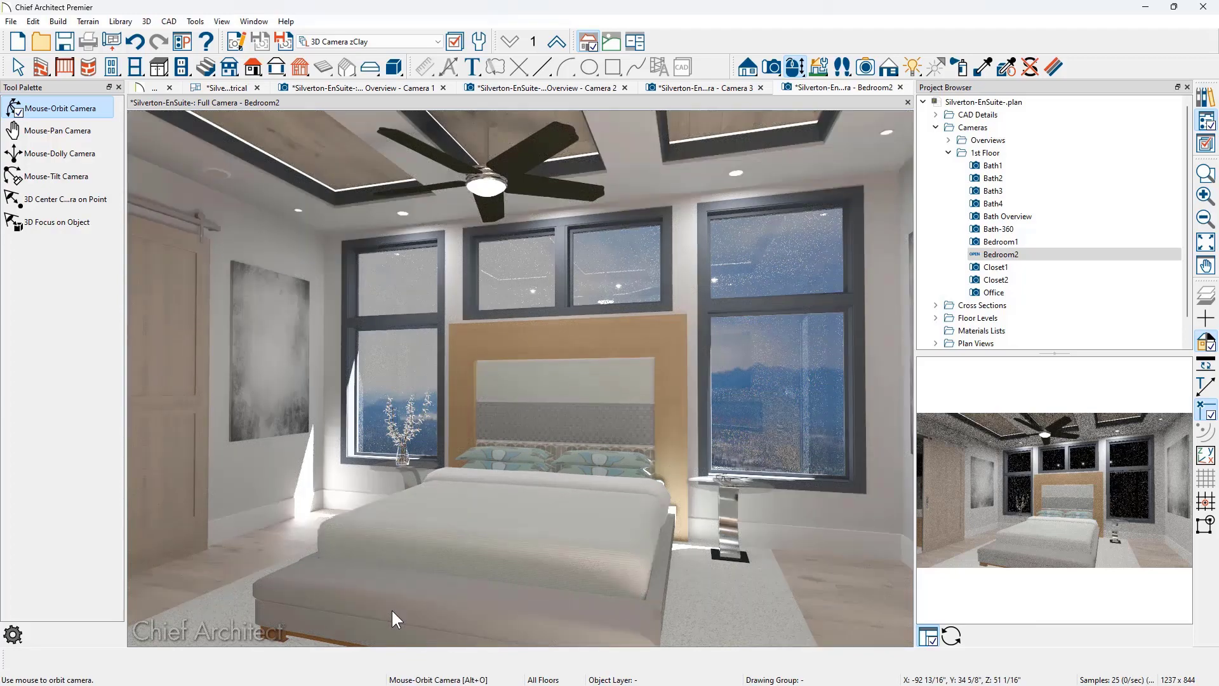
- Close the Project Browser and make the Bedroom2 camera use the Bedroom-Bath light set instead of automatic lights
click(1187, 87)
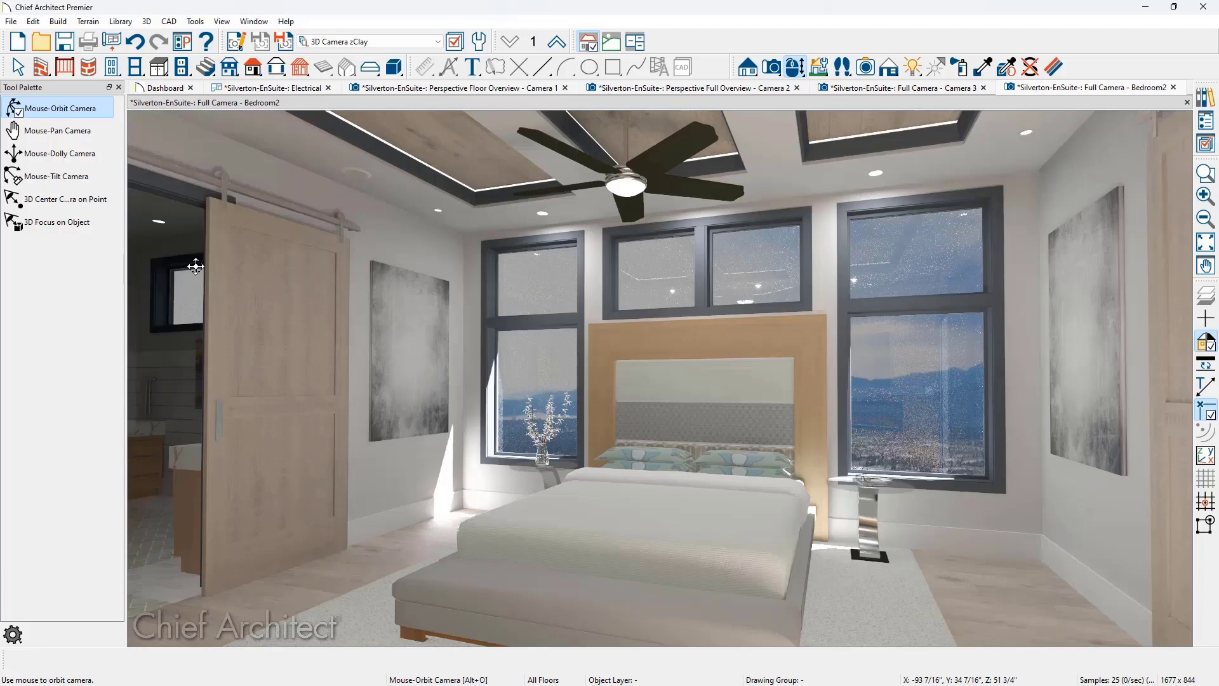
click(240, 47)
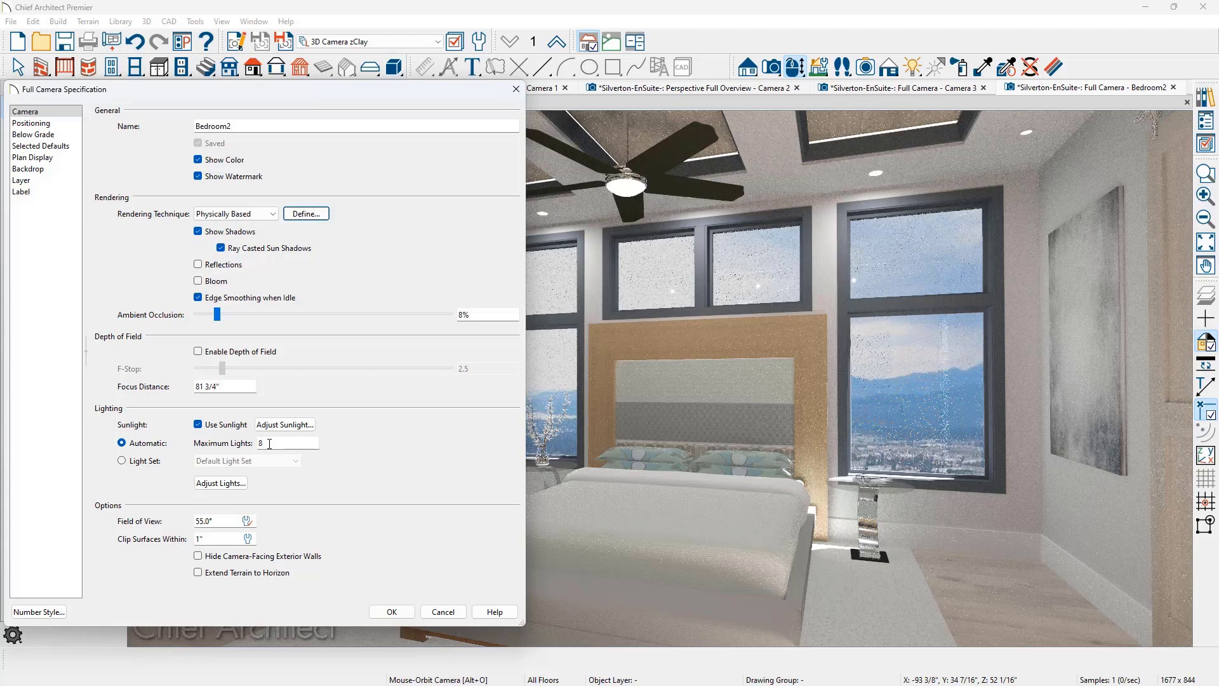
drag(269, 443, 247, 445)
click(137, 463)
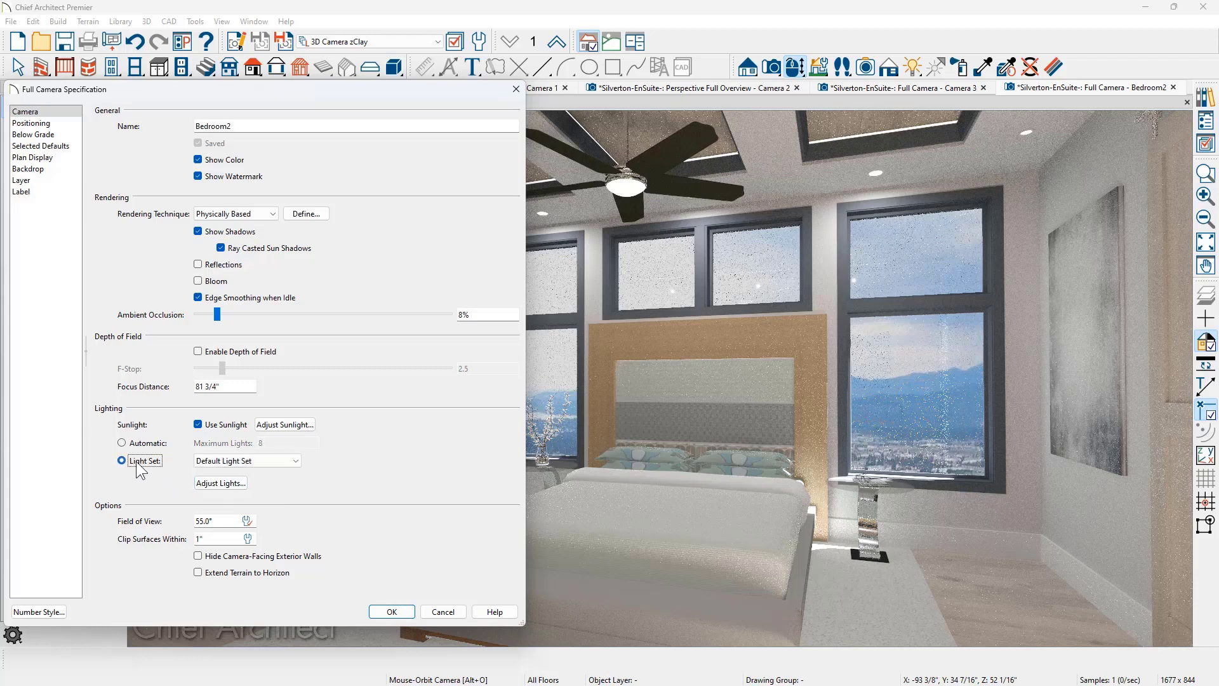
click(298, 461)
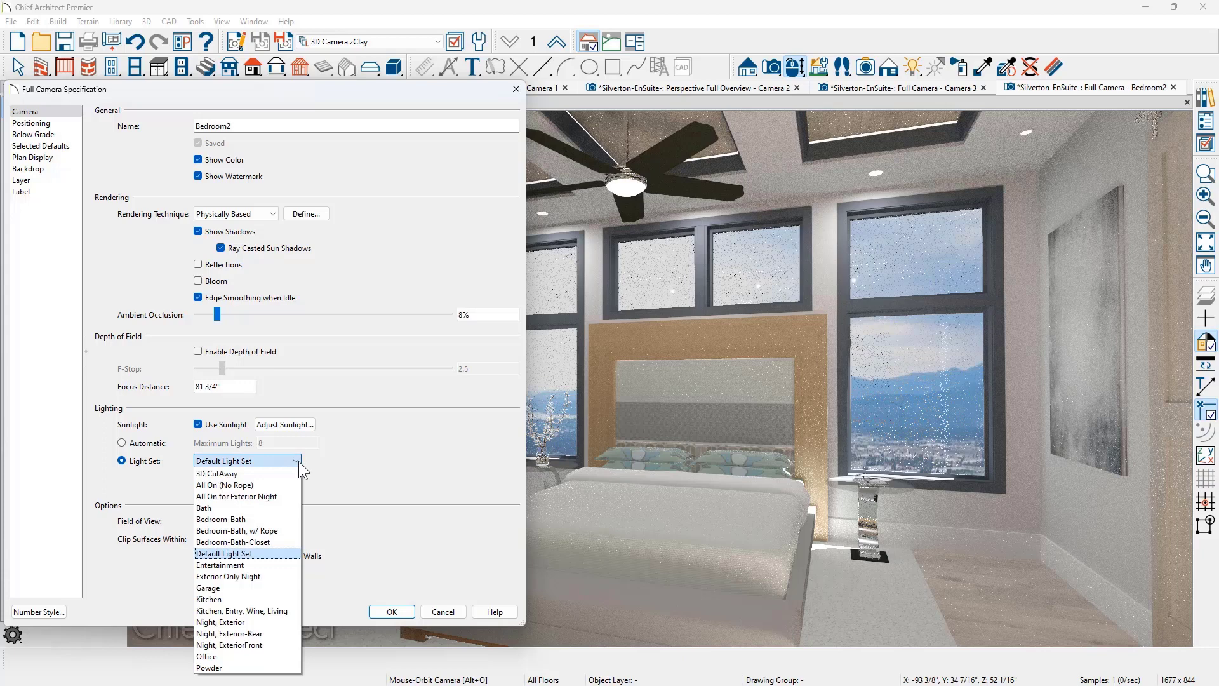
click(271, 520)
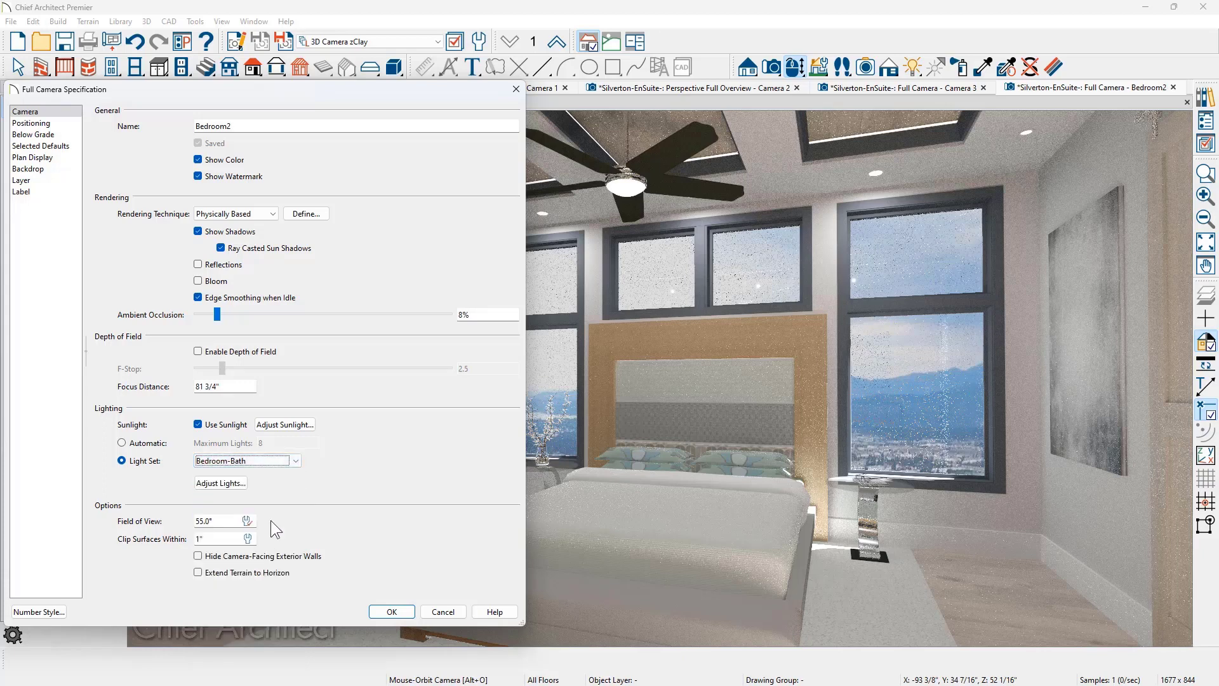
click(400, 607)
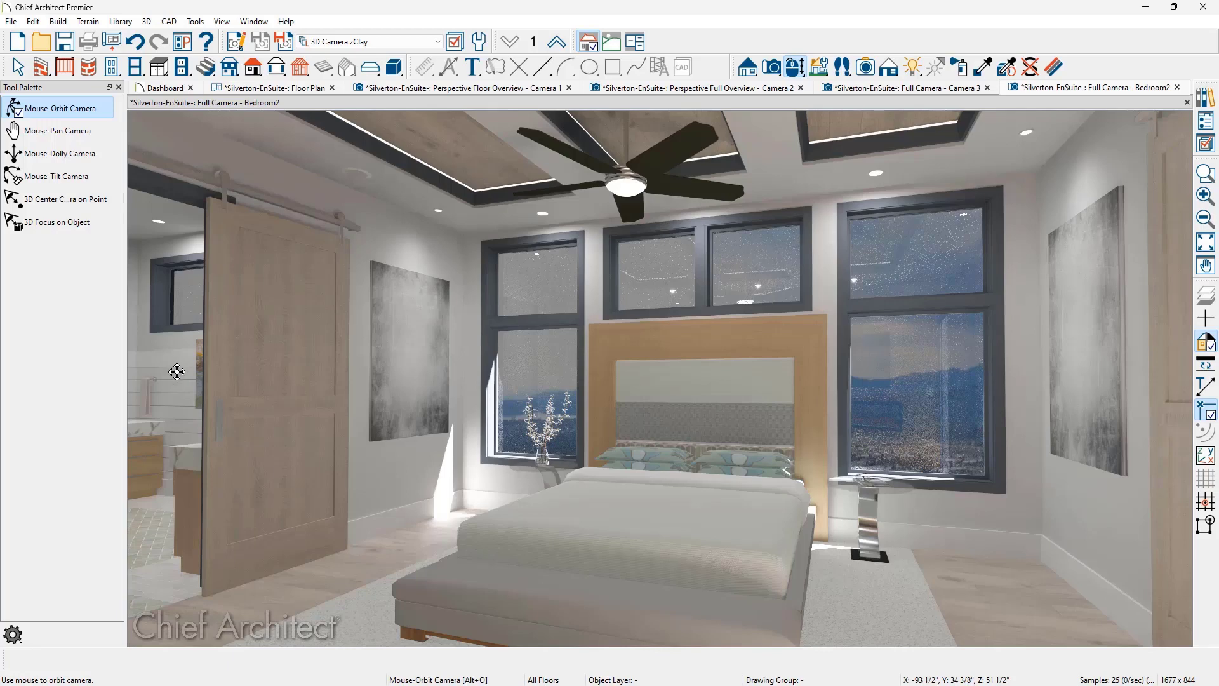
- Set the Bedroom2 camera's sunlight to the 5:00 PM 1/4/2021 sun angle
click(236, 44)
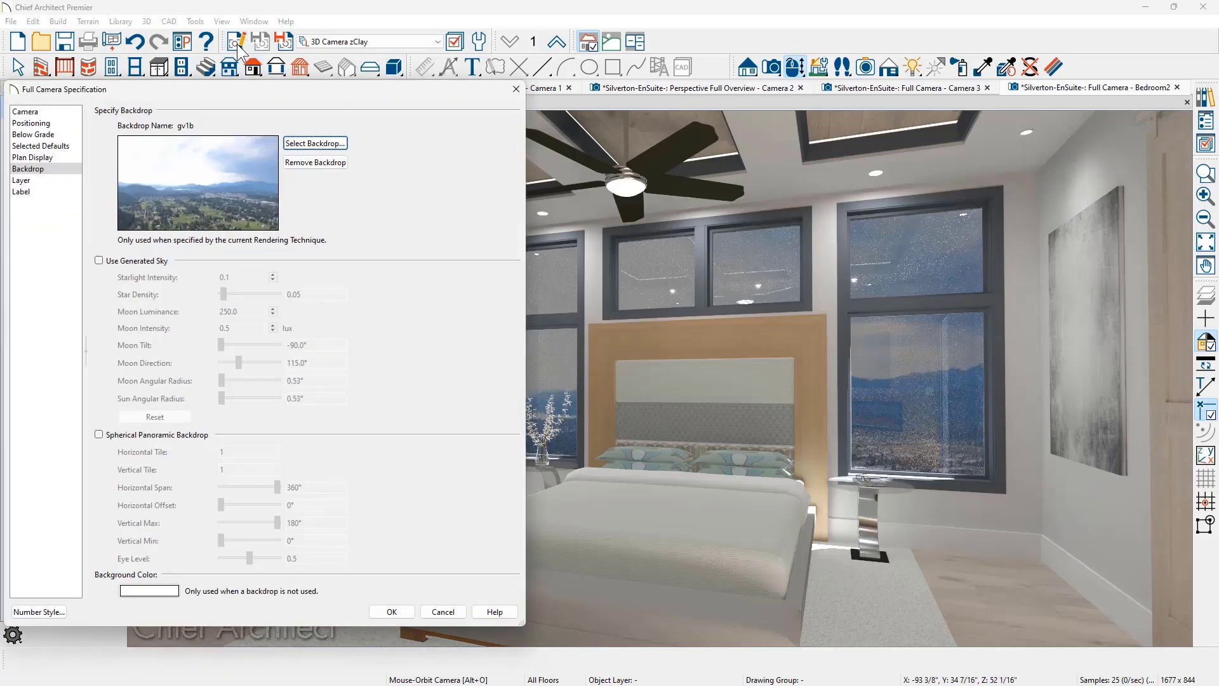
click(53, 112)
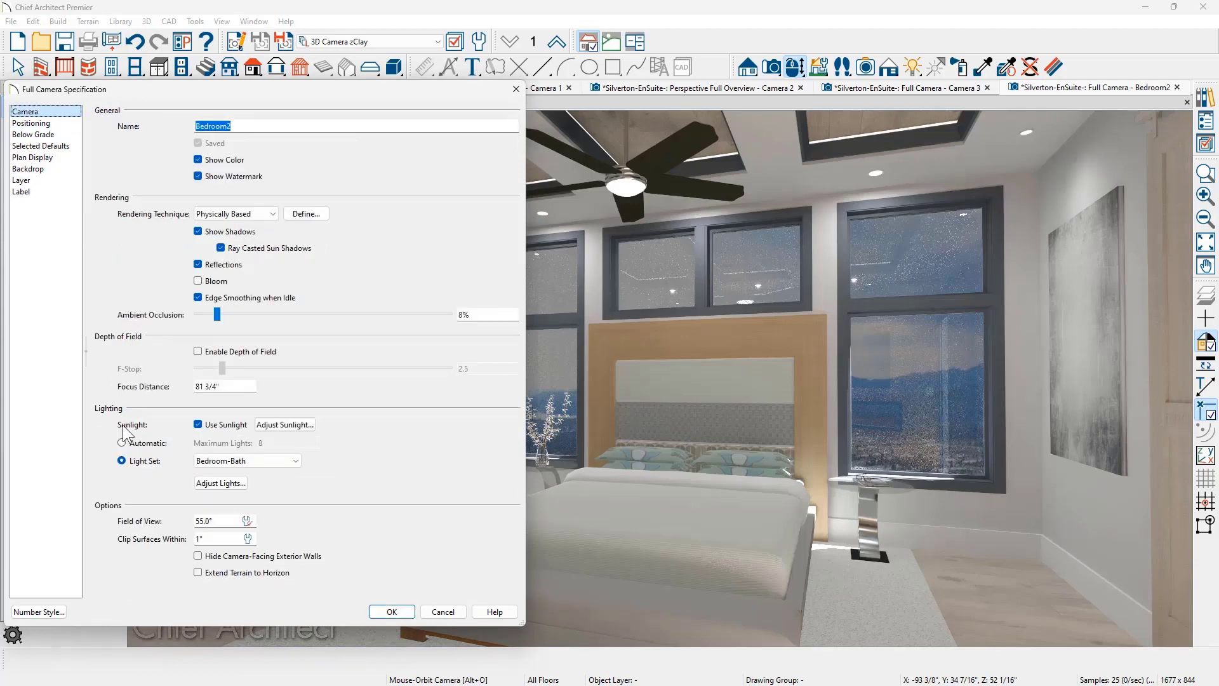
click(286, 425)
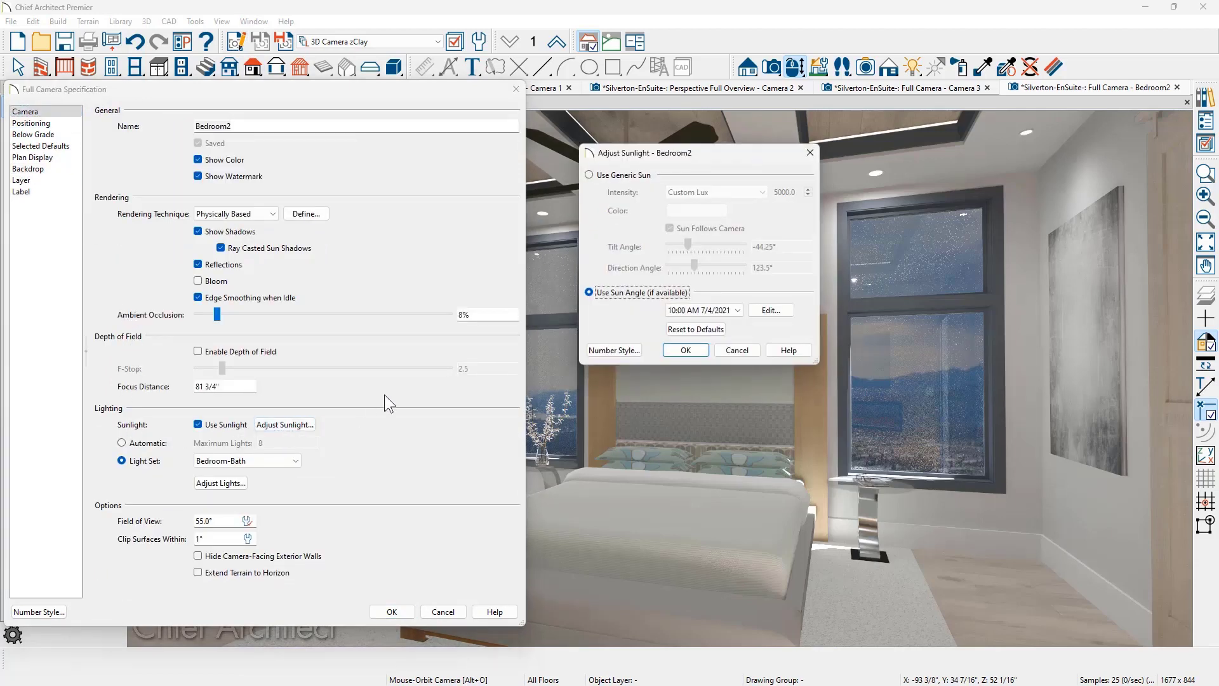
click(696, 310)
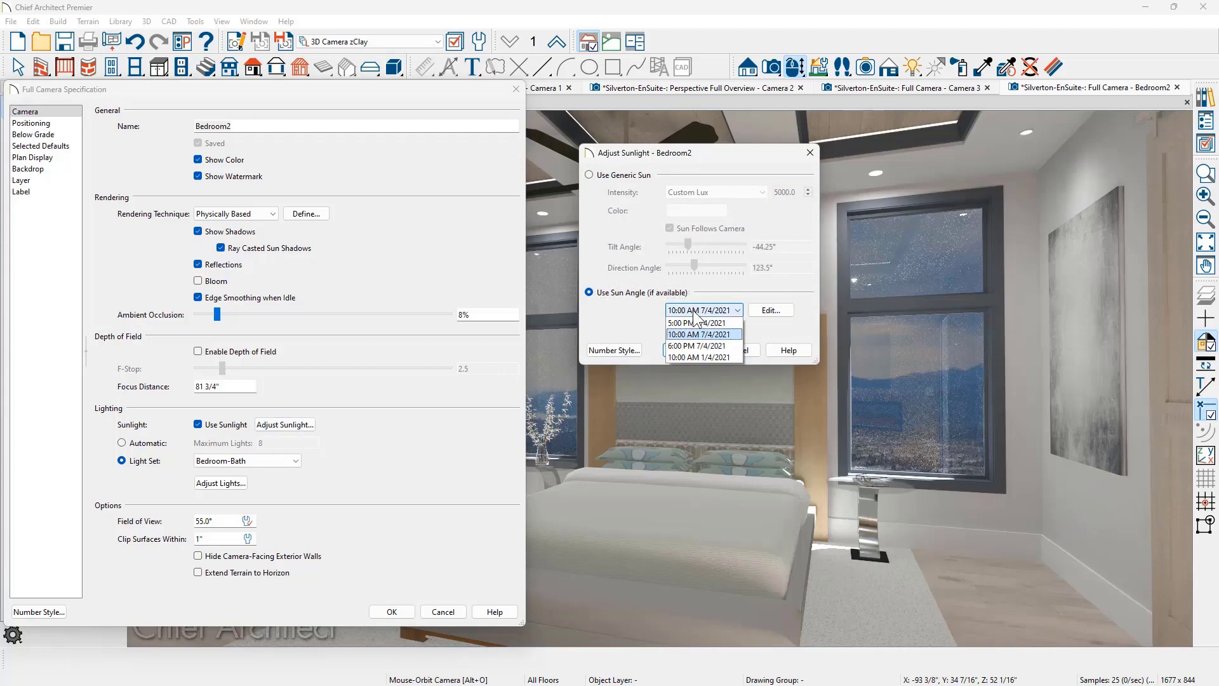
click(724, 322)
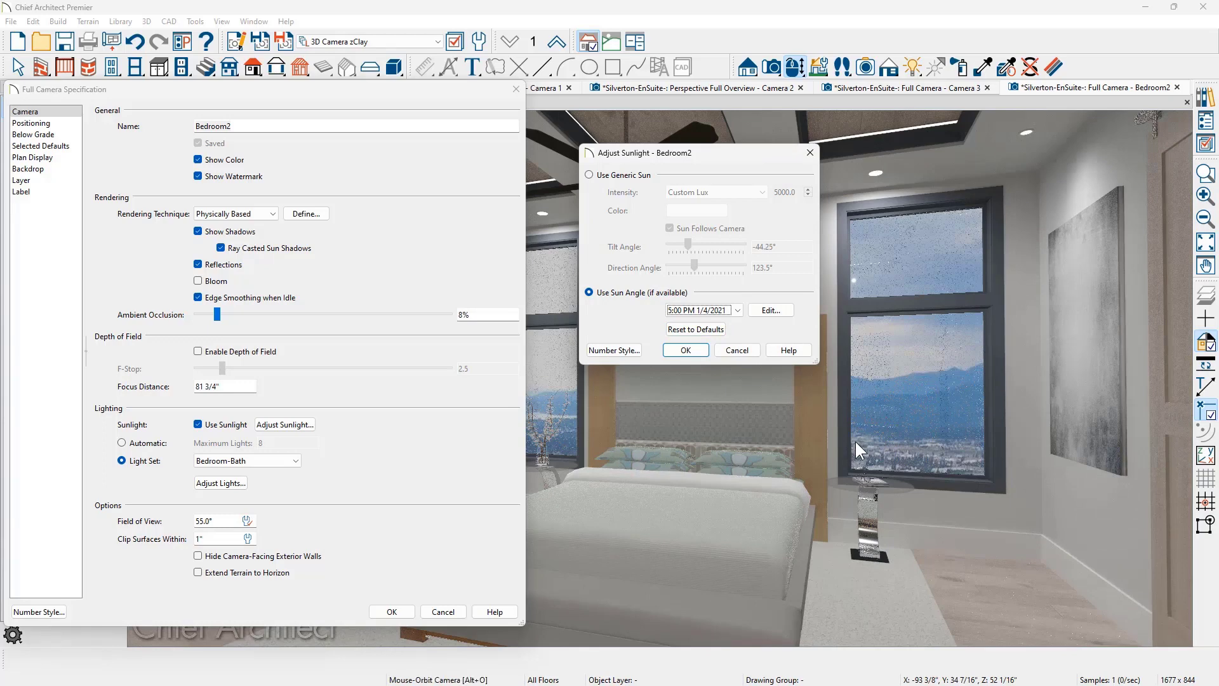
- Switch the Bedroom2 camera's sunlight to the generic sun and confirm the sunlight settings
click(619, 178)
click(620, 181)
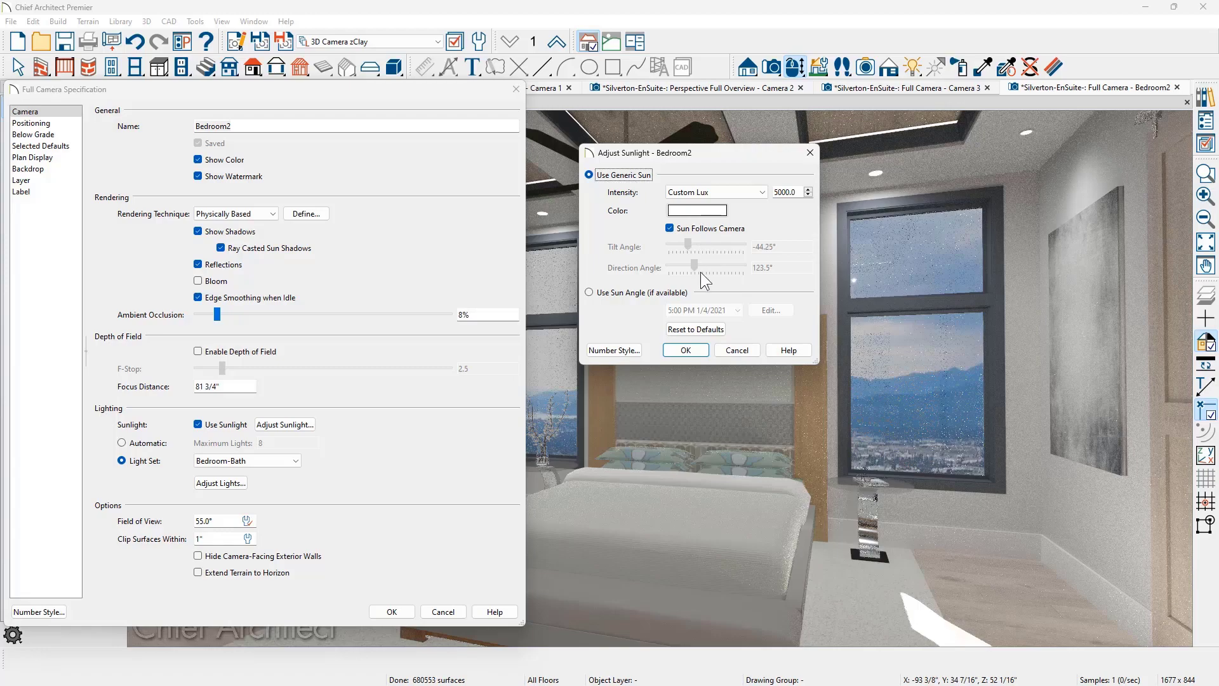
click(682, 349)
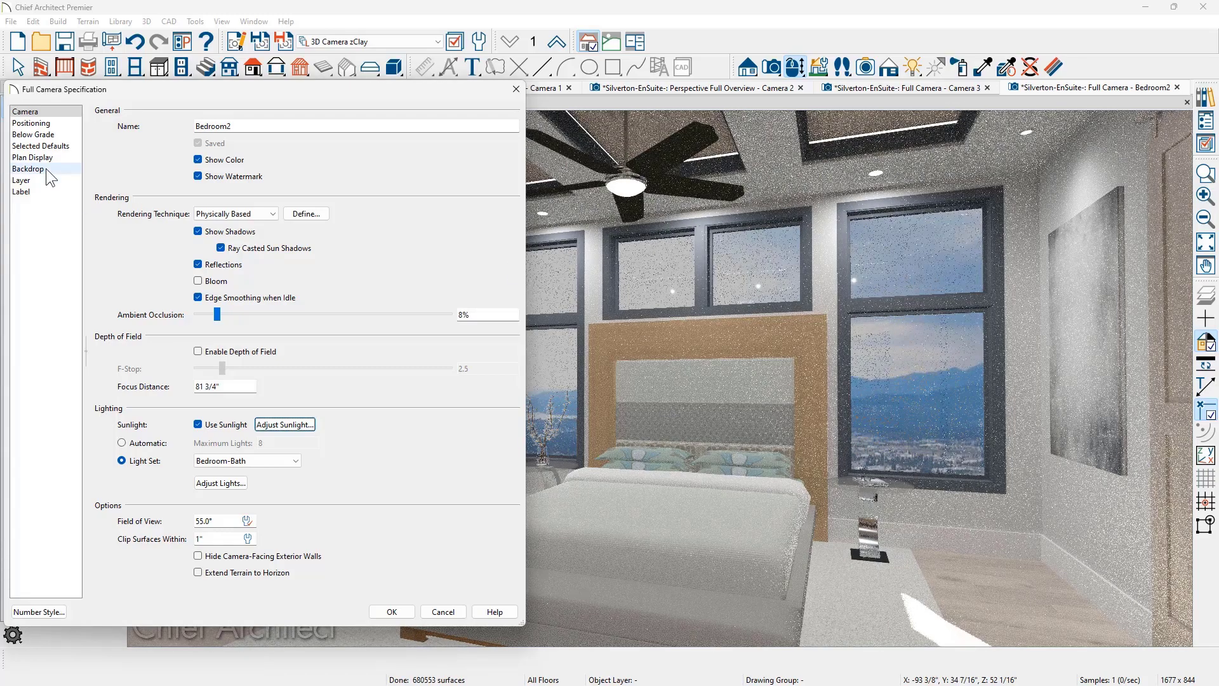
- Enable the generated sky in the Bedroom2 camera's backdrop settings and confirm the camera specification
click(46, 169)
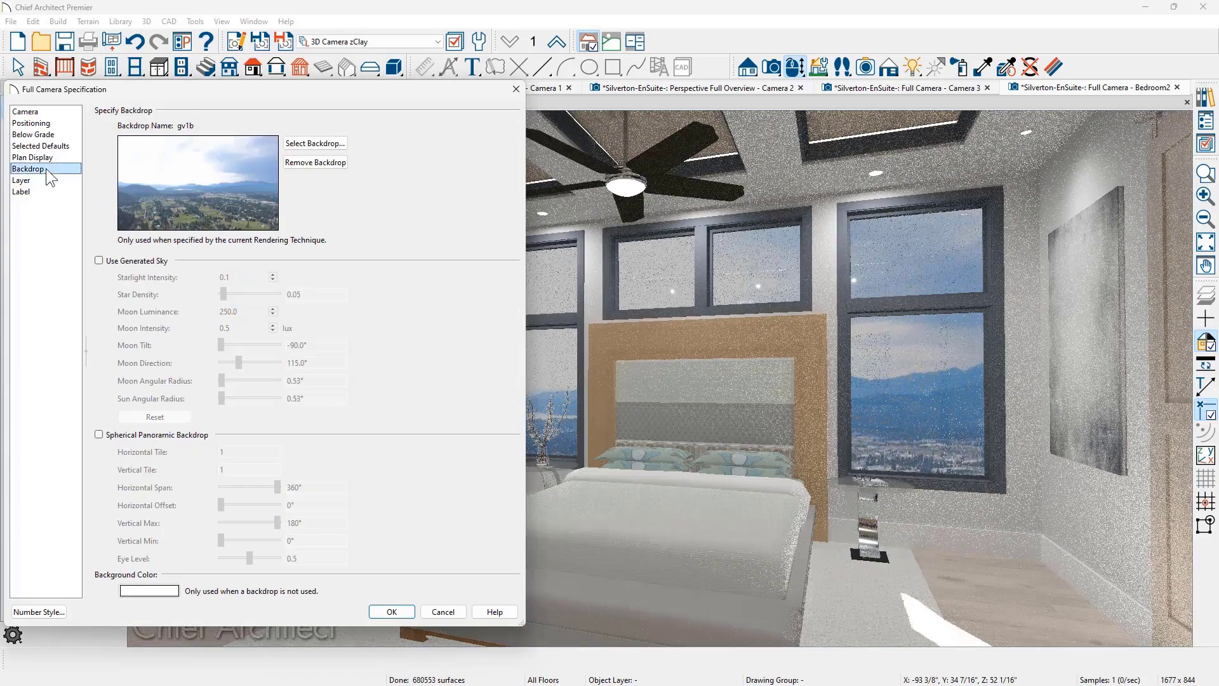
click(100, 261)
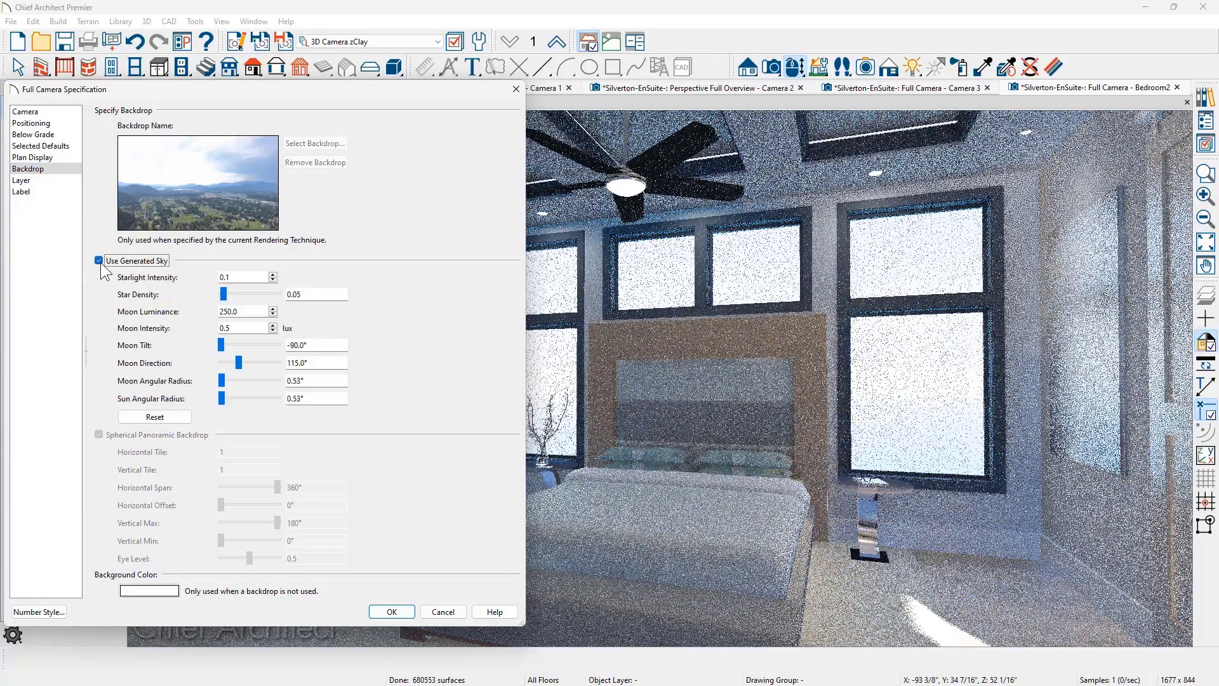
click(378, 610)
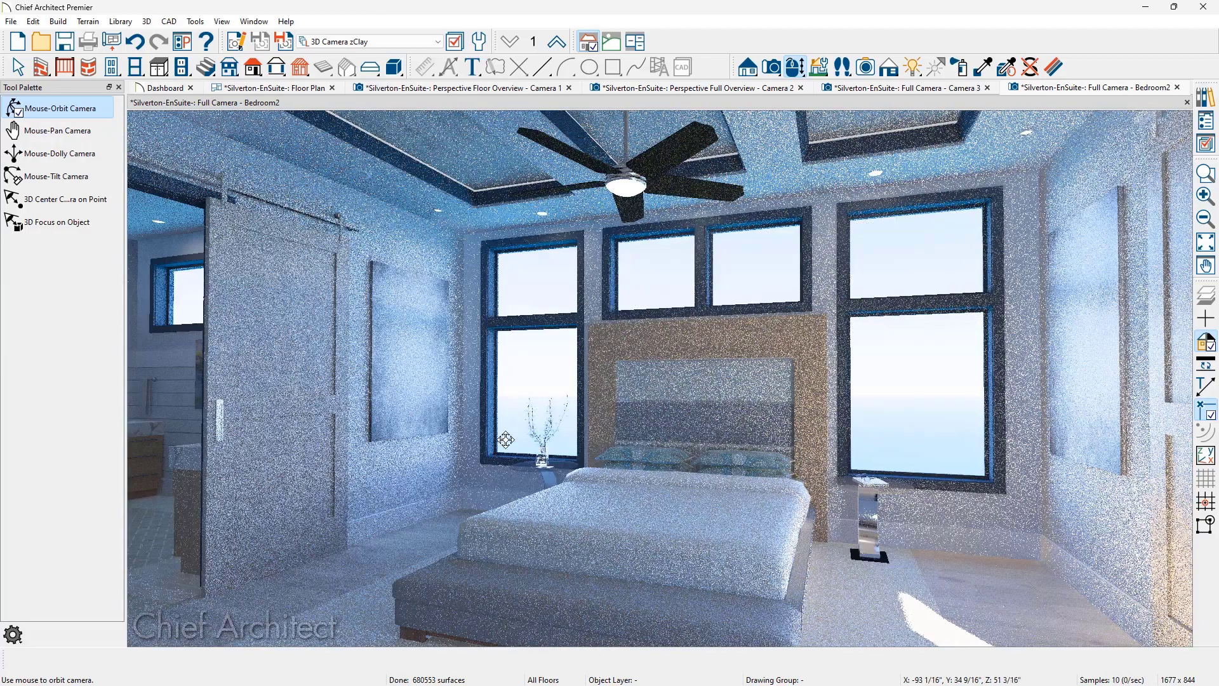
- Use Move Sun, accepting its required settings, to place the sun in the small window above the headboard and lower it below the horizon
click(918, 68)
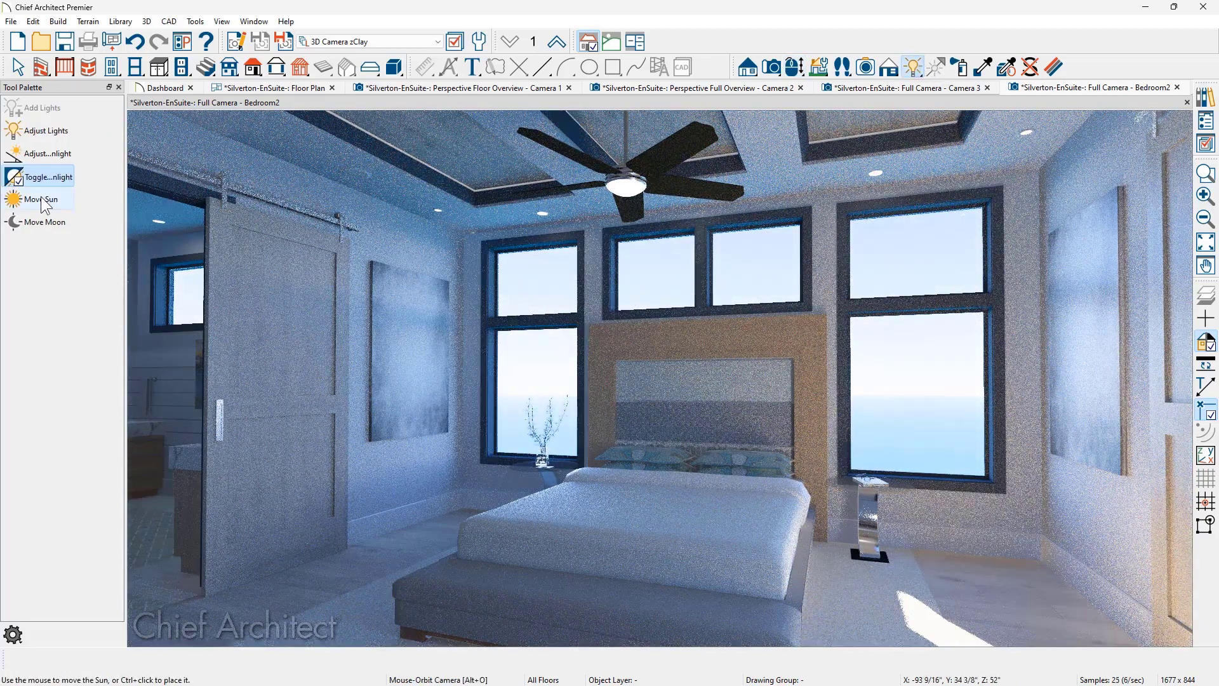
click(42, 201)
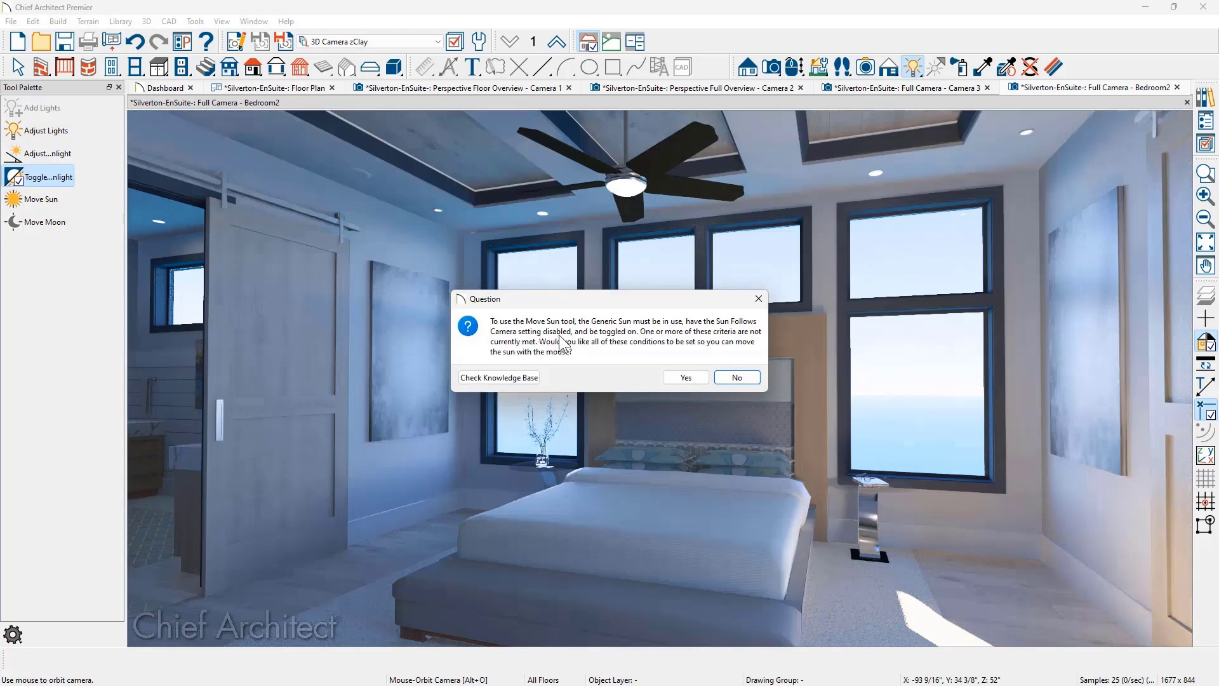
click(686, 377)
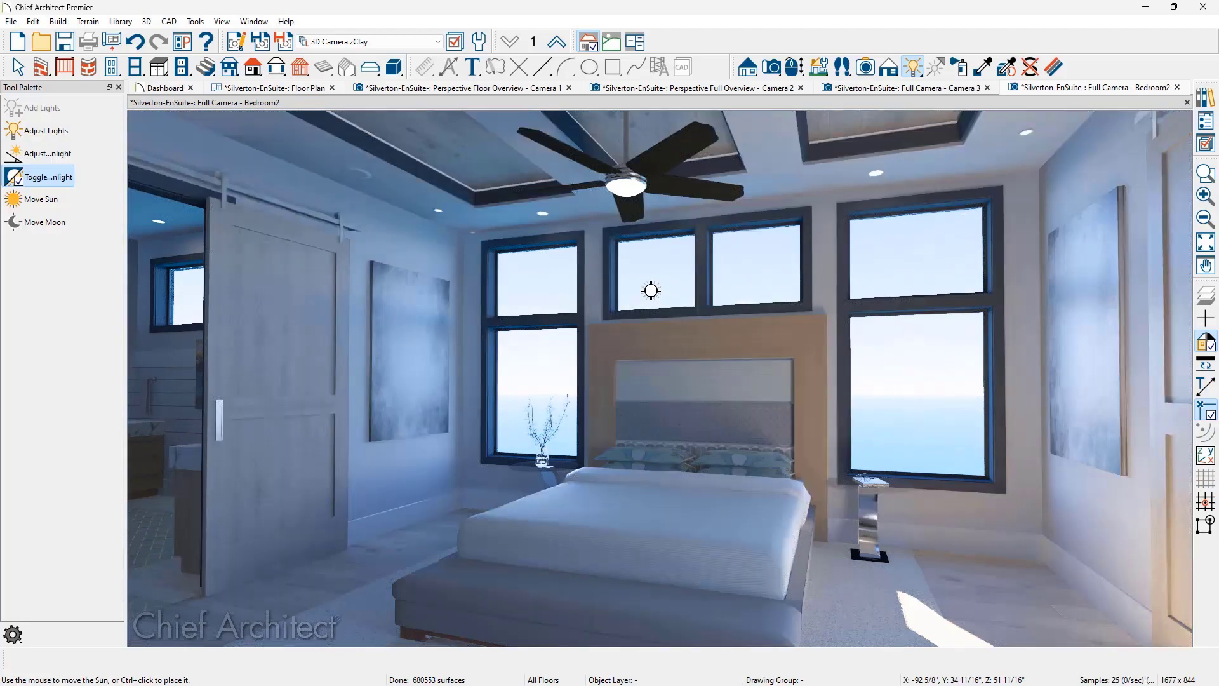
ctrl+click(651, 290)
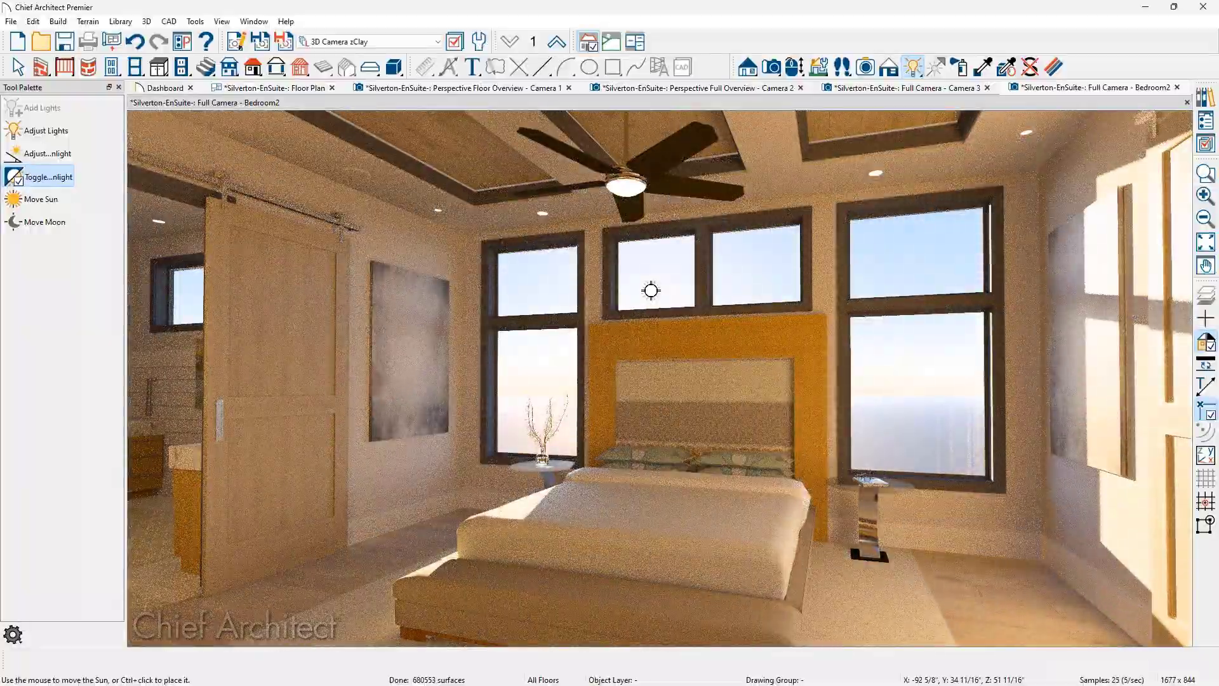
mouse_move(651, 290)
mouse_down()
mouse_move(708, 325)
mouse_move(512, 324)
mouse_move(738, 339)
mouse_move(676, 346)
mouse_up()
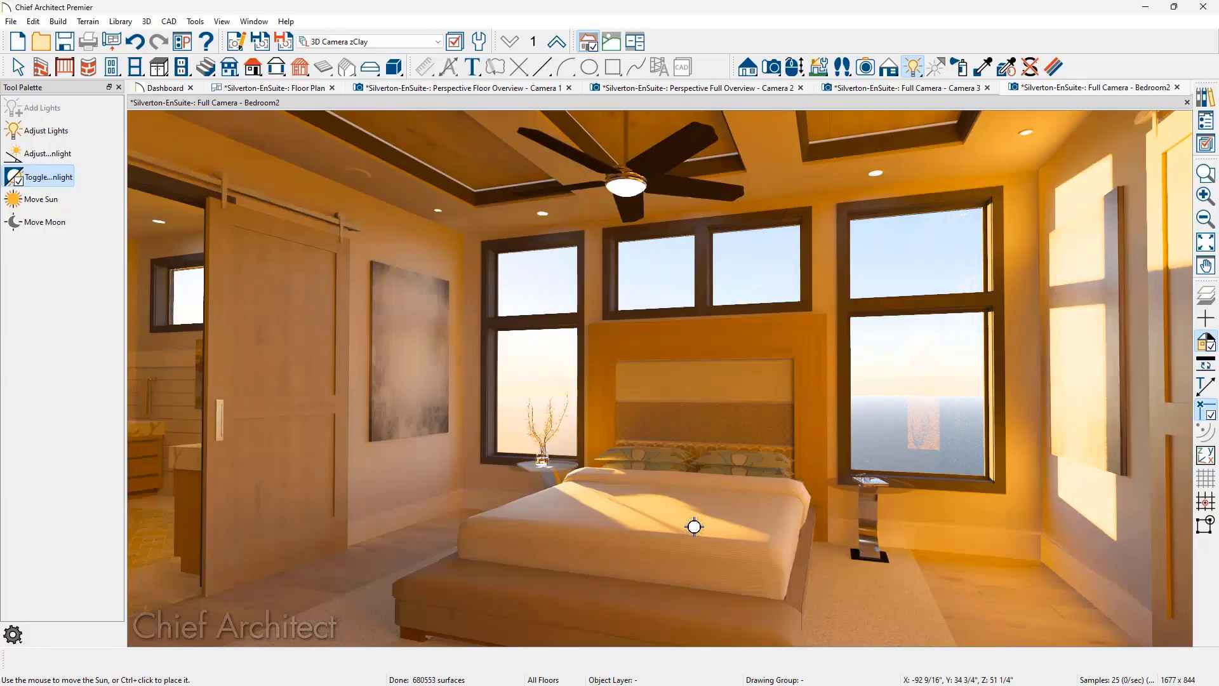
drag(681, 434, 775, 533)
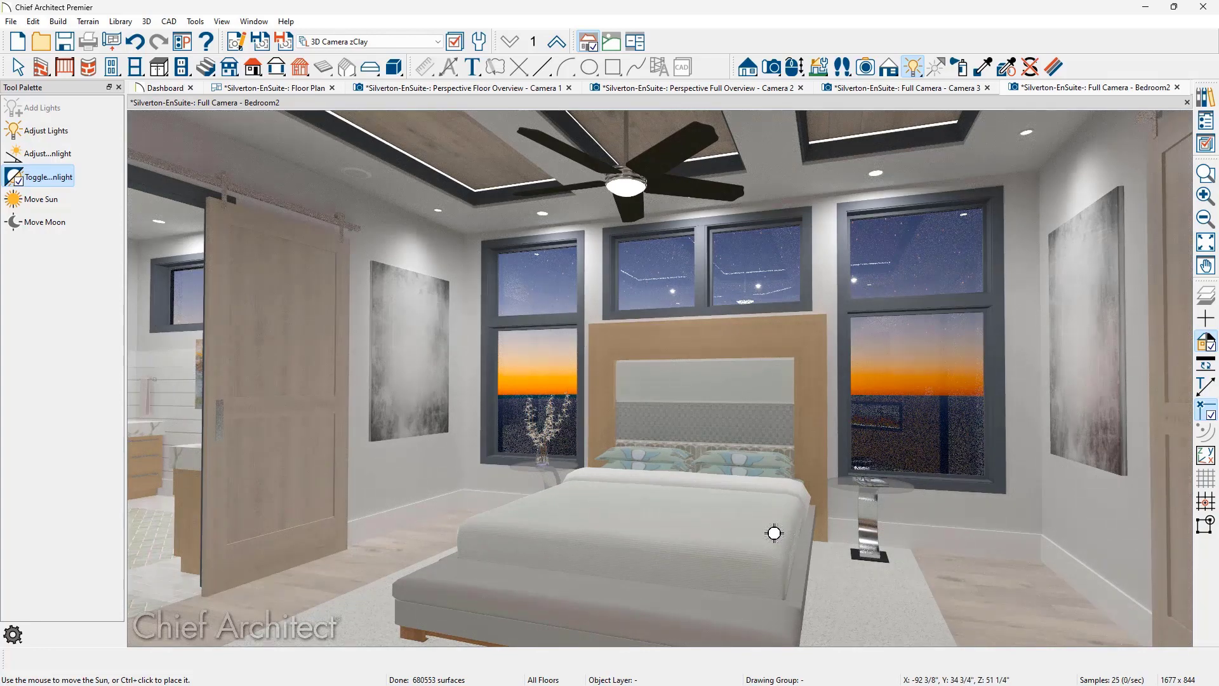
- Place the moon in the upper window pane above the flower vase and swing the sun sideways toward the artwork wall beyond the metal nightstand
click(39, 223)
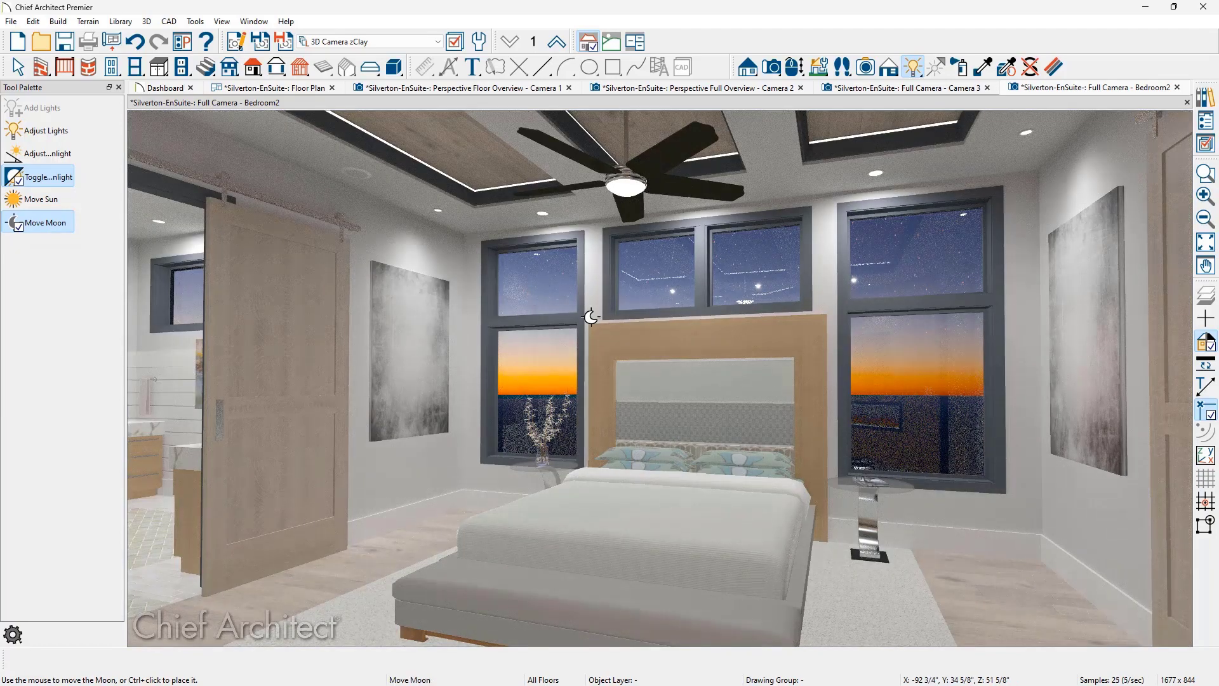
click(28, 201)
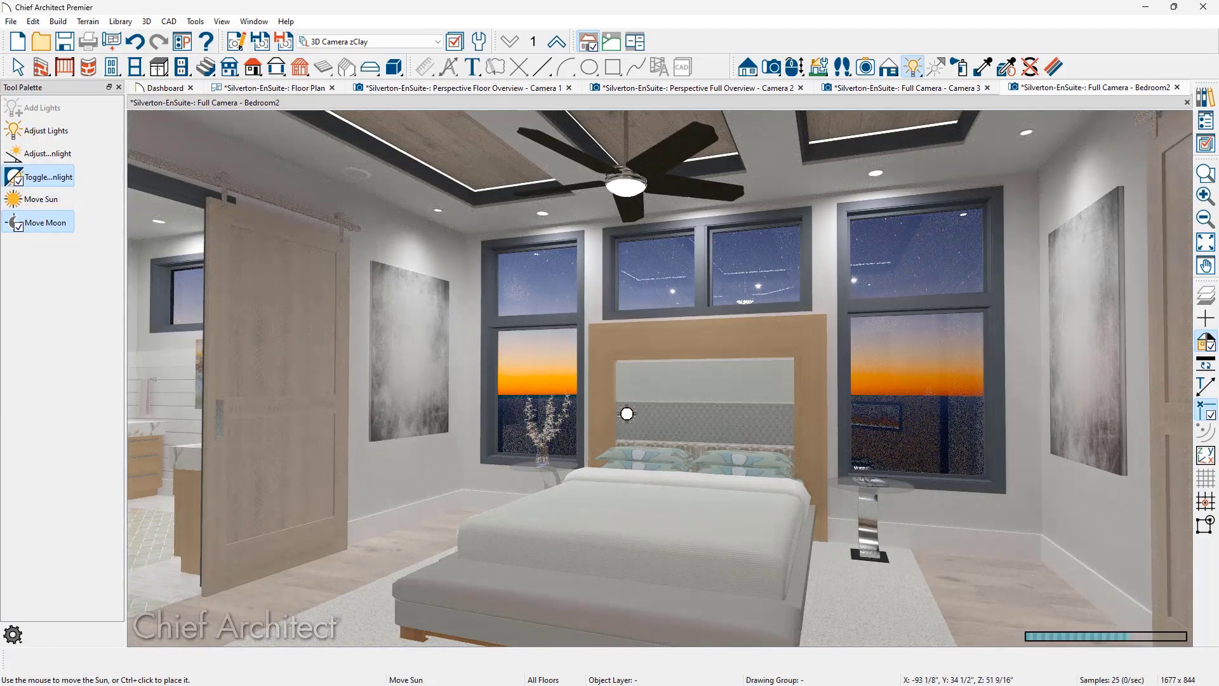
drag(587, 395, 1036, 390)
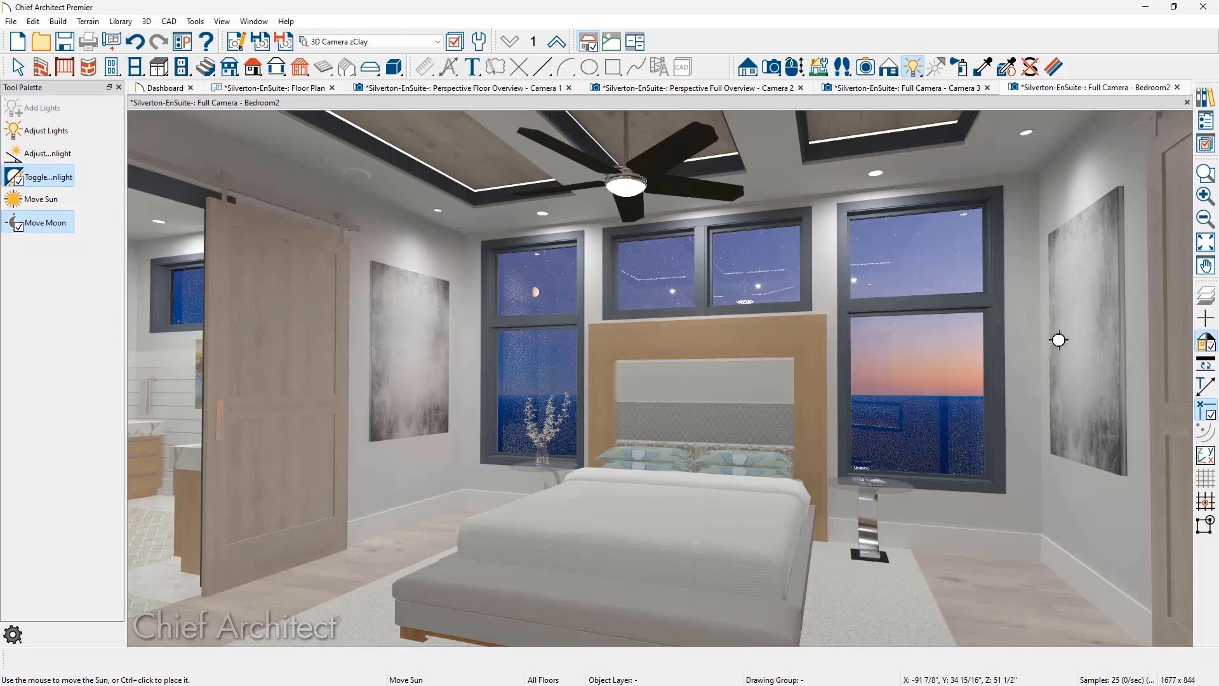
- Open the saved Bath1 camera from the 1st Floor cameras and turn off its sunlight, keeping the Bedroom-Bath-Closet light set
click(1211, 127)
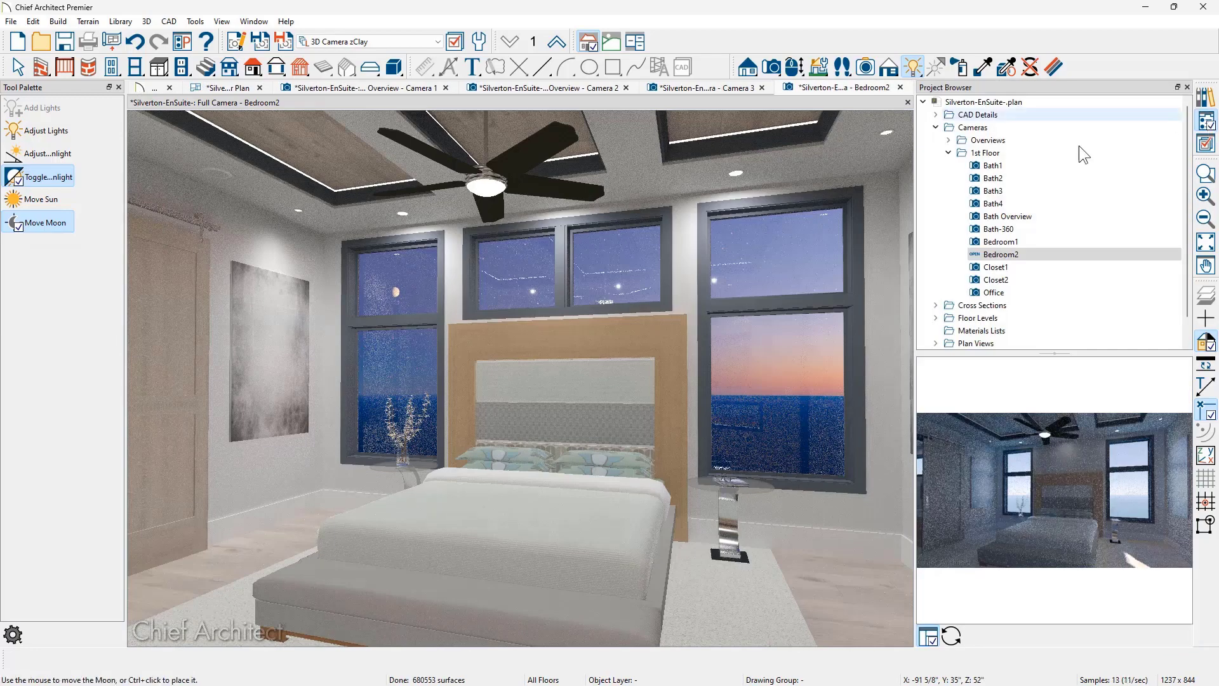
double_click(1024, 167)
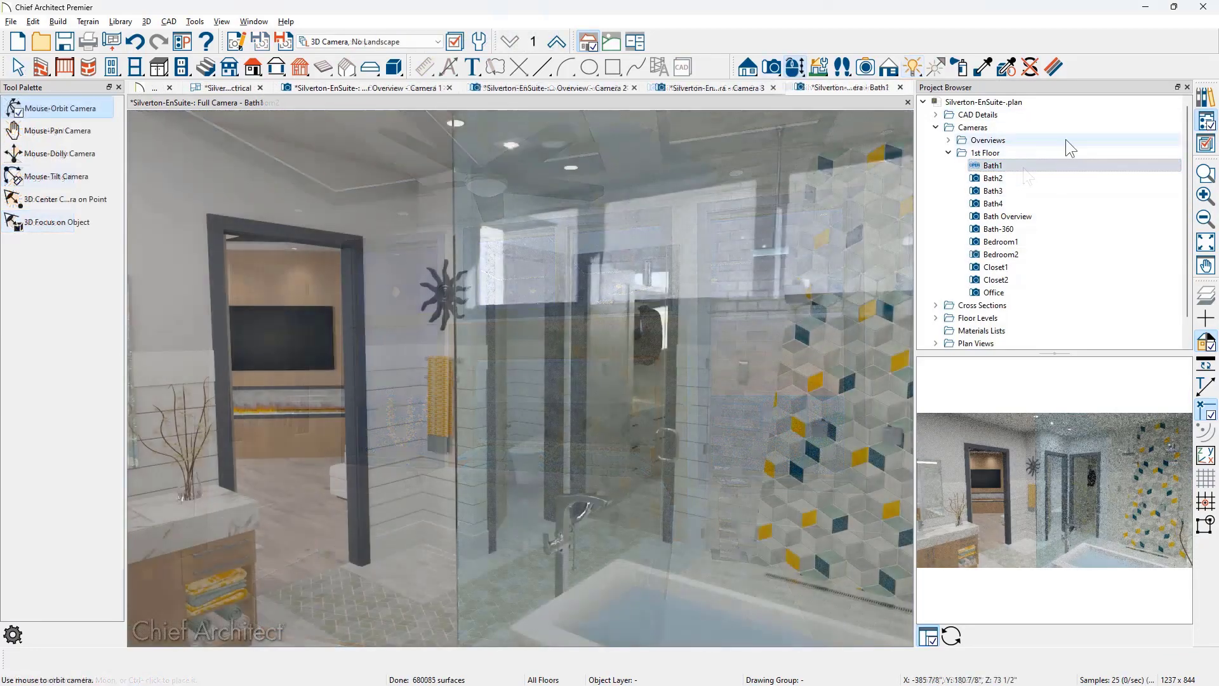
click(1187, 87)
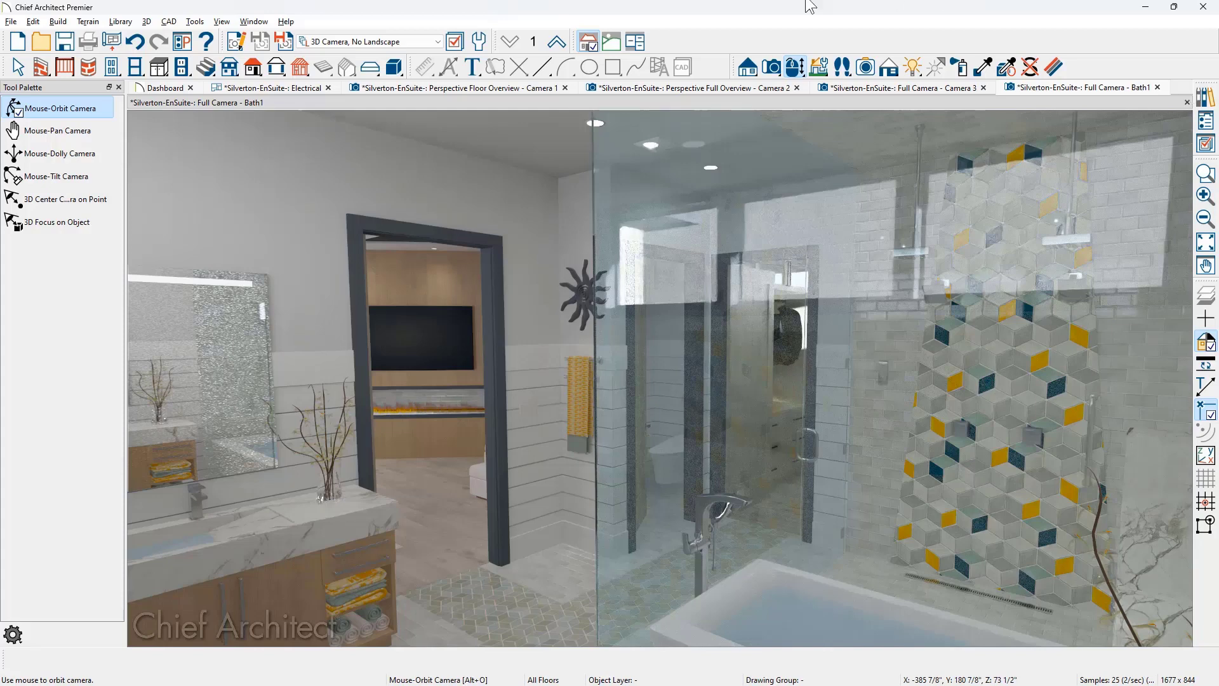
click(235, 42)
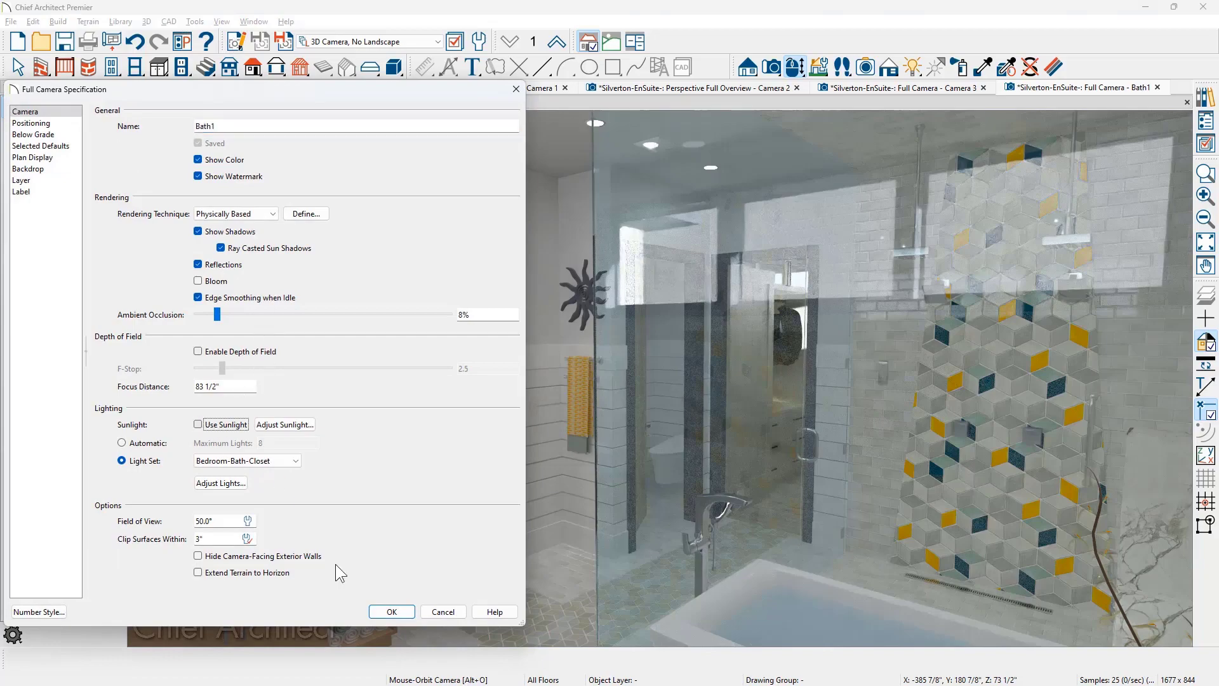
click(392, 611)
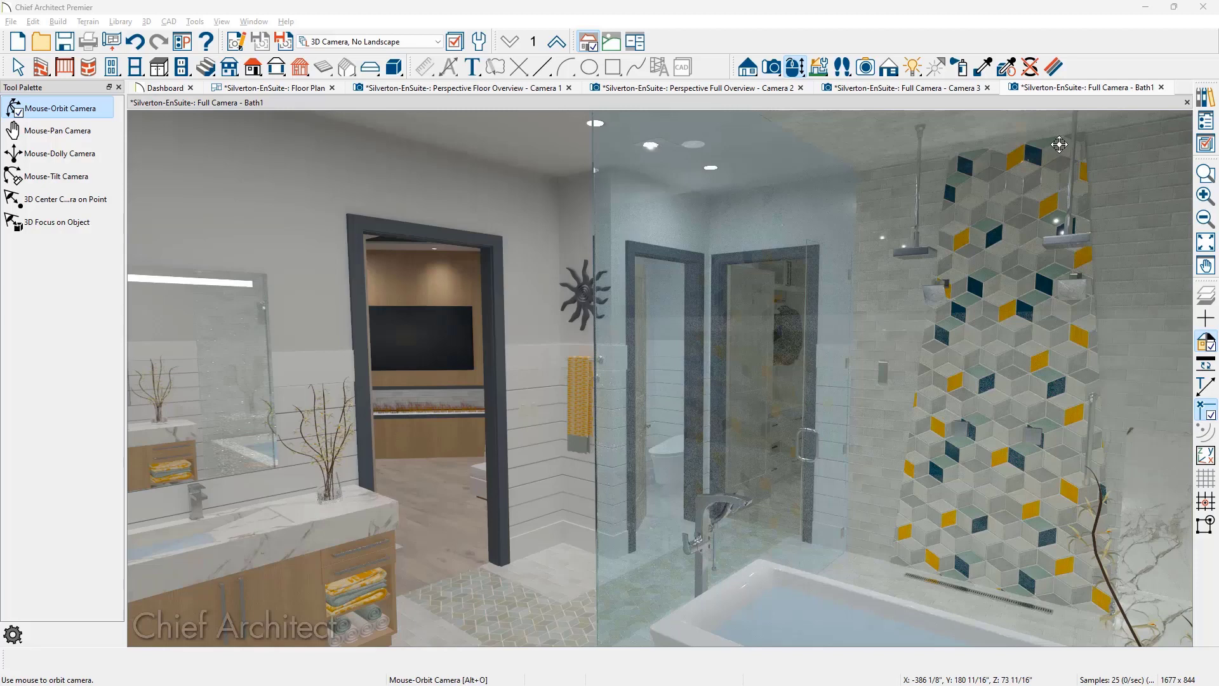
- Open the material definition of the bathroom's diamond floor tile and review its properties and available material classes
click(1054, 67)
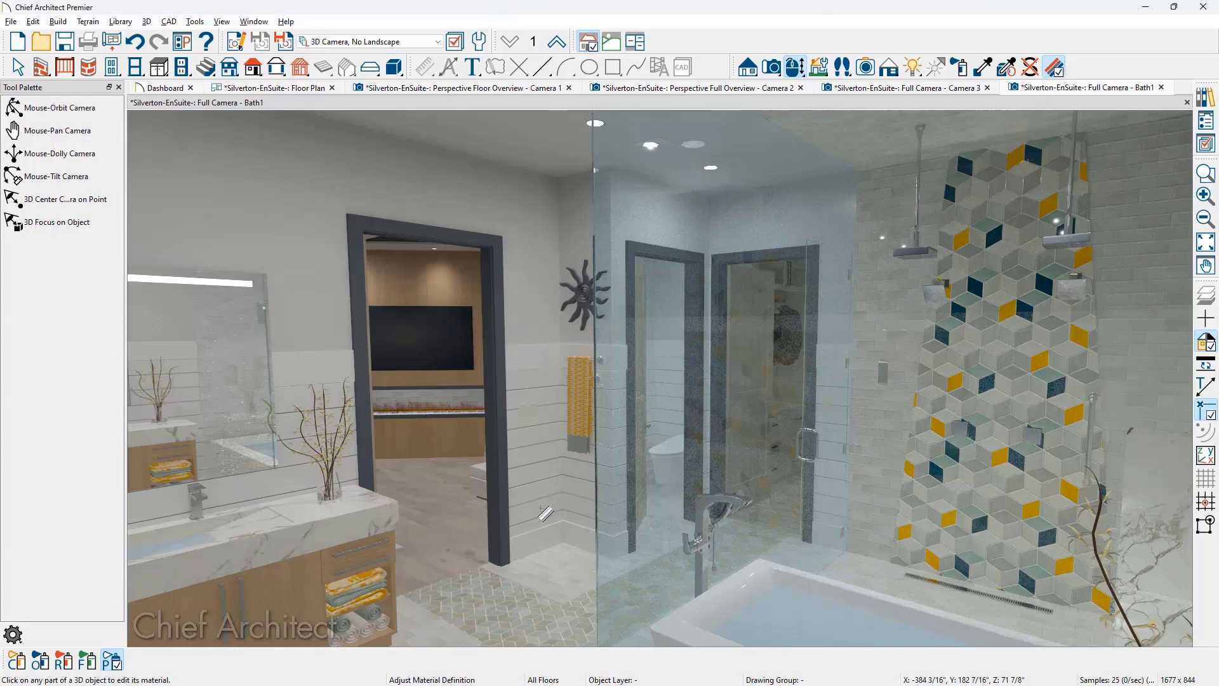
click(496, 593)
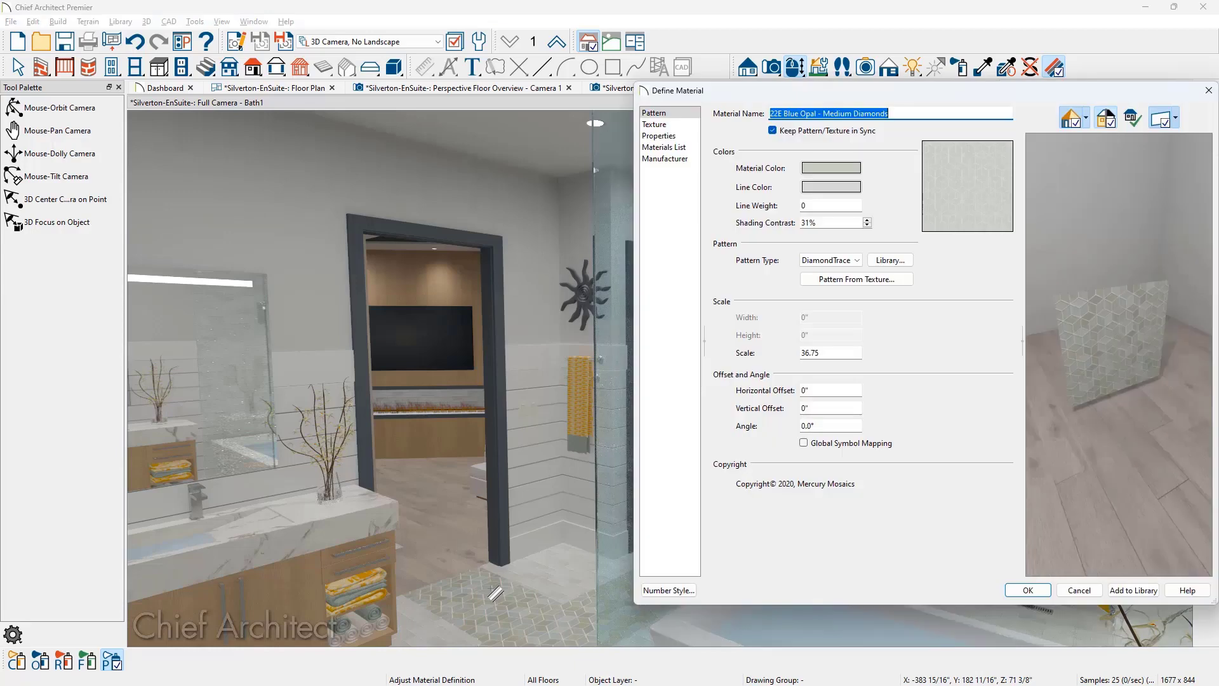
click(661, 136)
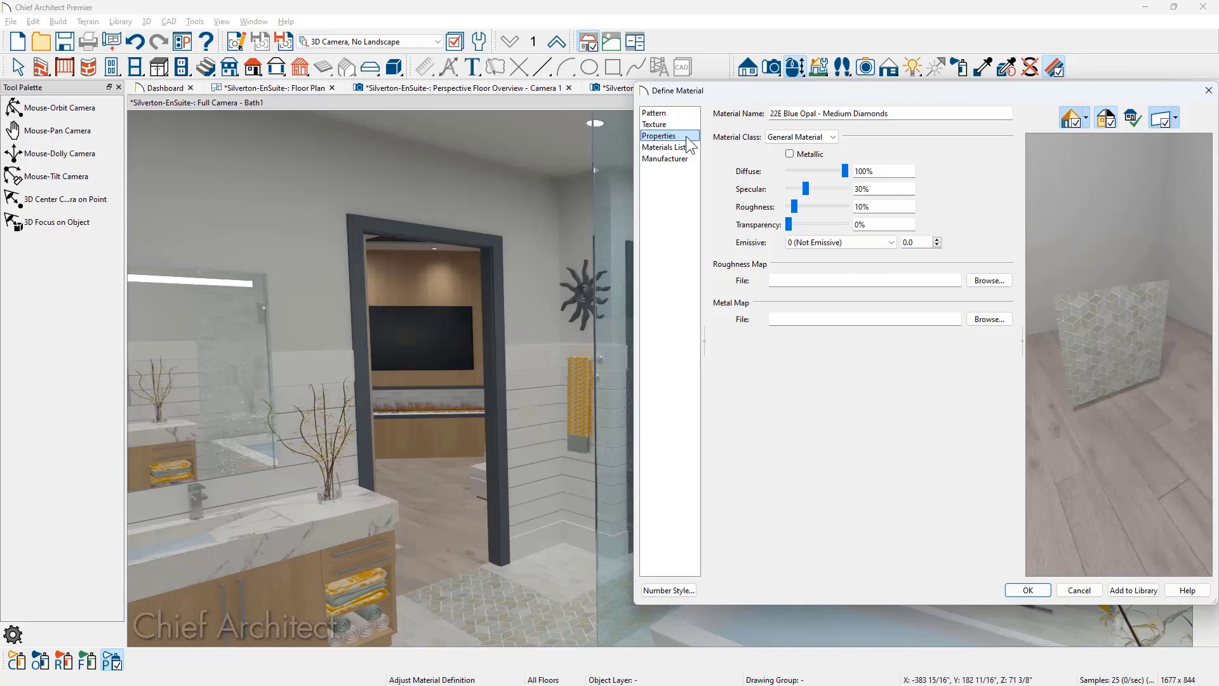
click(803, 138)
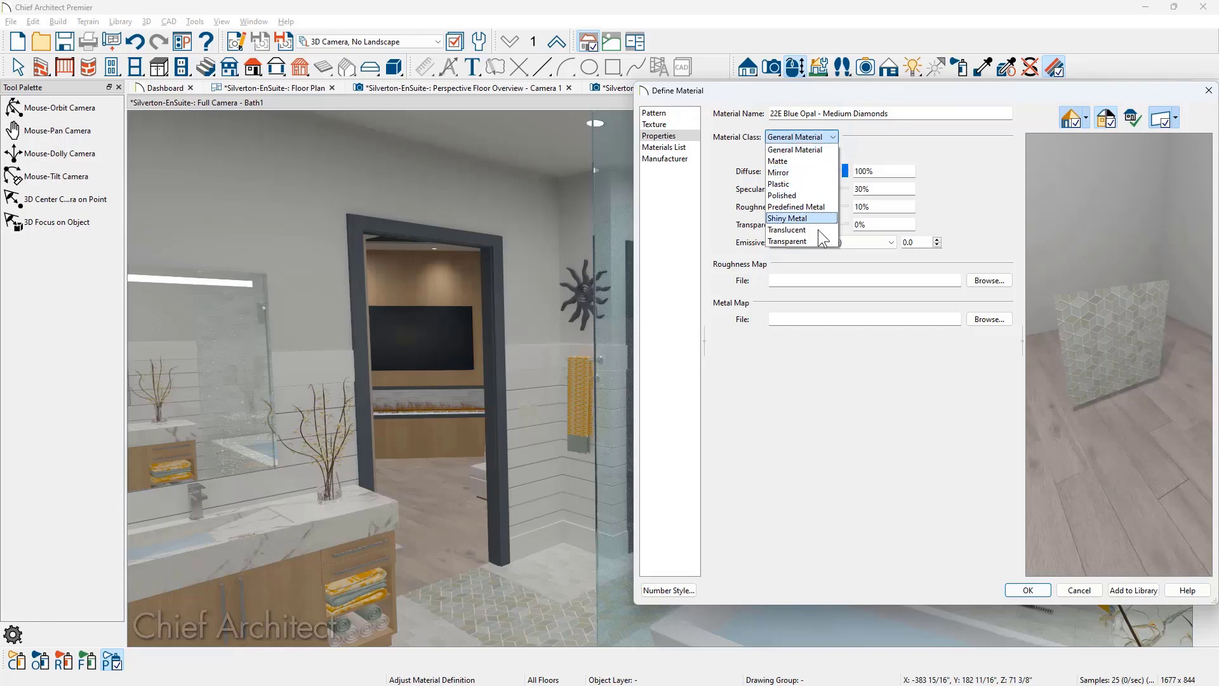
click(955, 189)
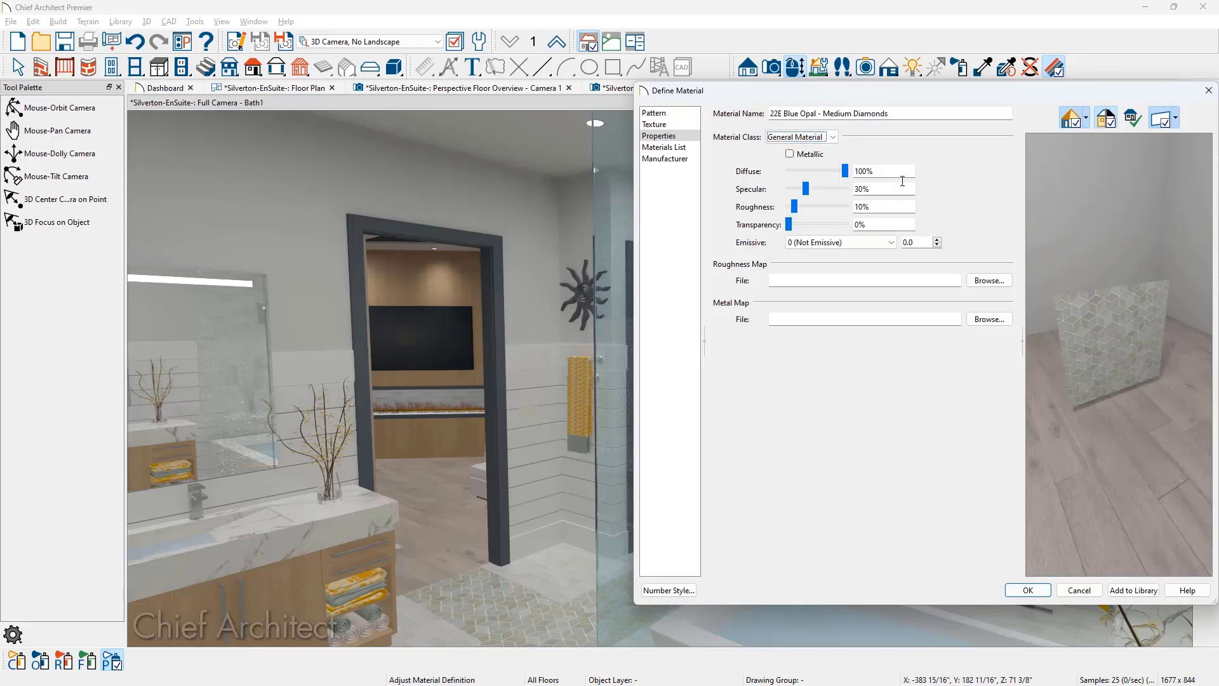
- Try the Predefined Metal class on the floor tile material with Copper as the metal and a brushed finish
click(829, 137)
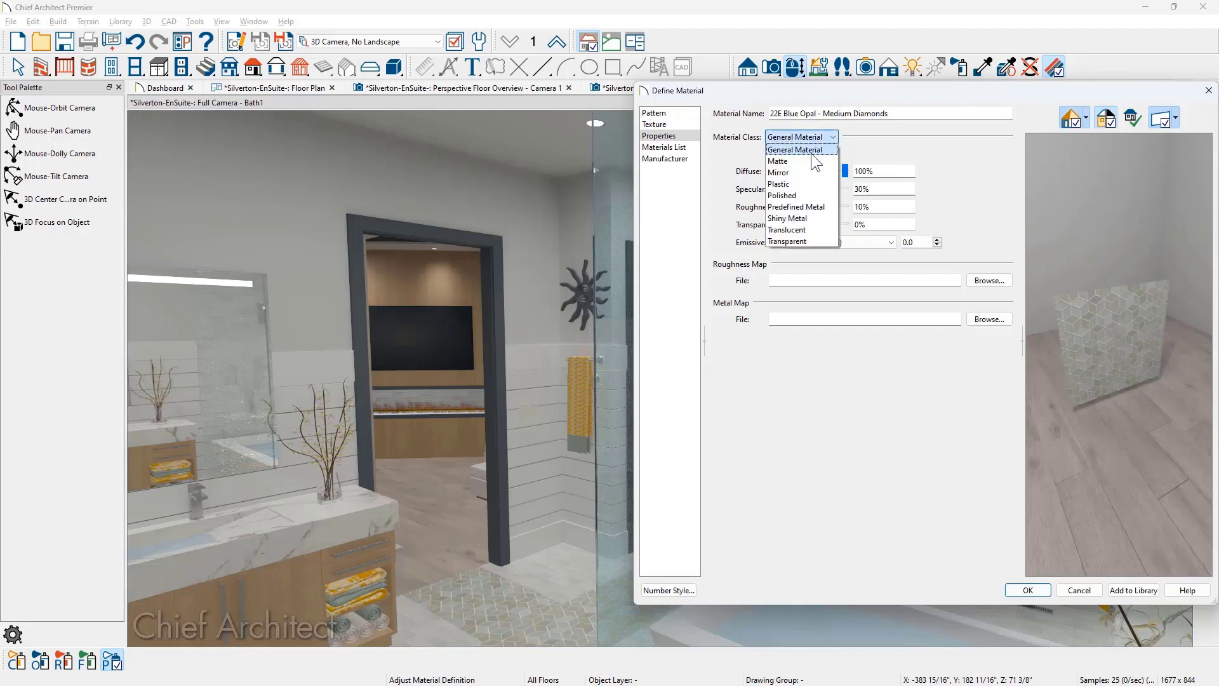
click(797, 206)
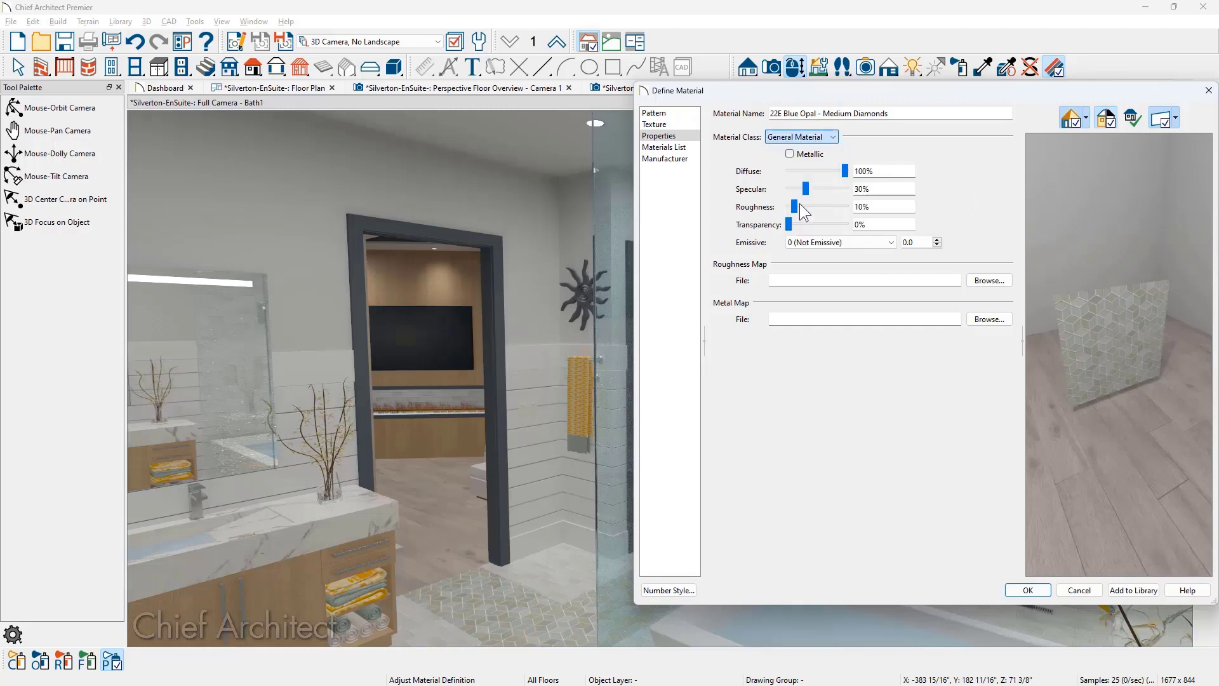
click(834, 157)
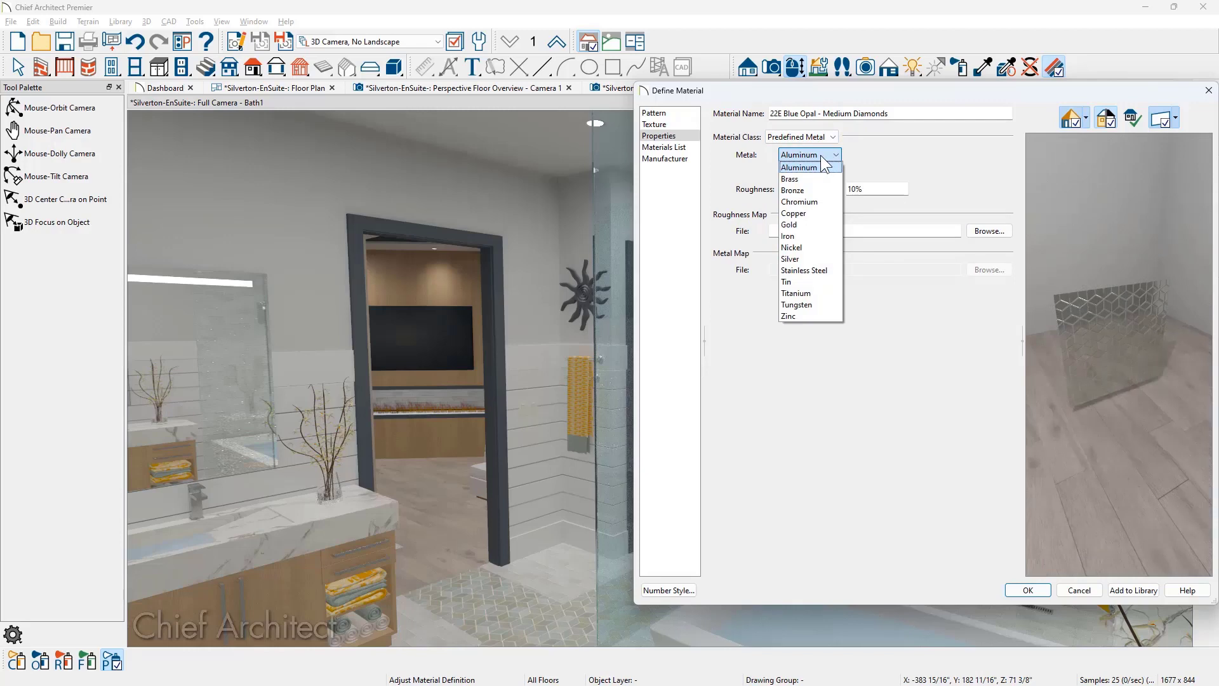
click(812, 213)
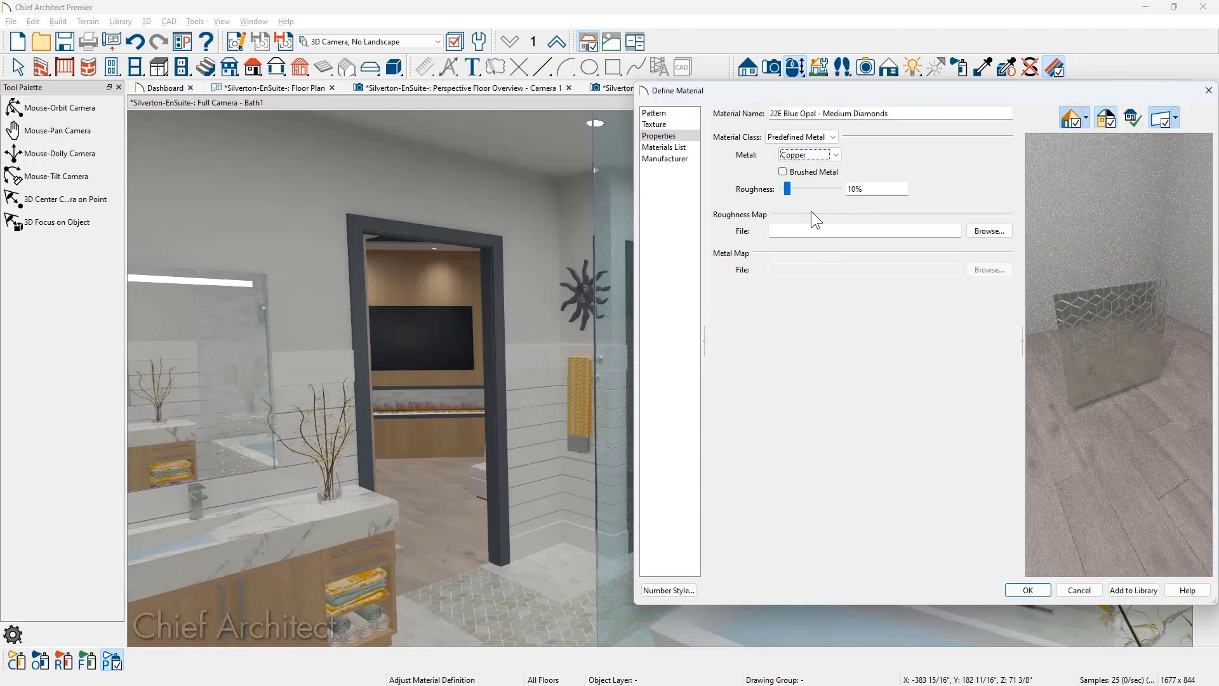
click(806, 171)
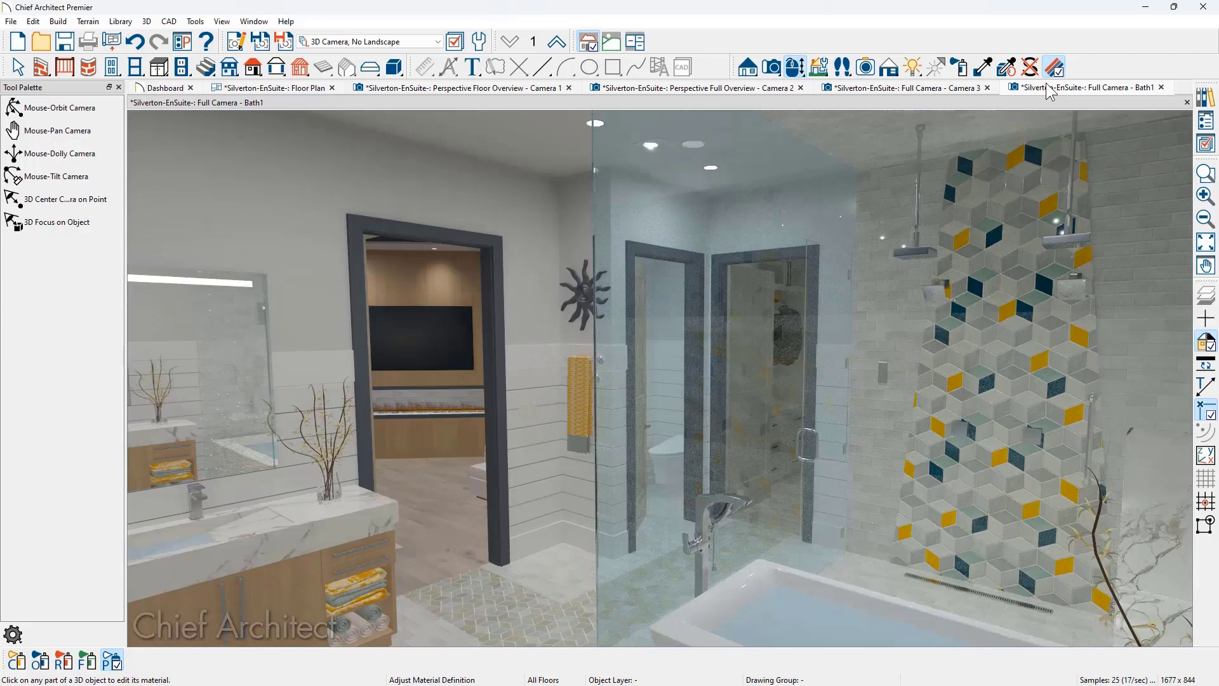
- Switch to the Camera 3 view and pick up the closet door's Oak - Quartersawn White - Stain2 material with the material eyedropper
click(957, 90)
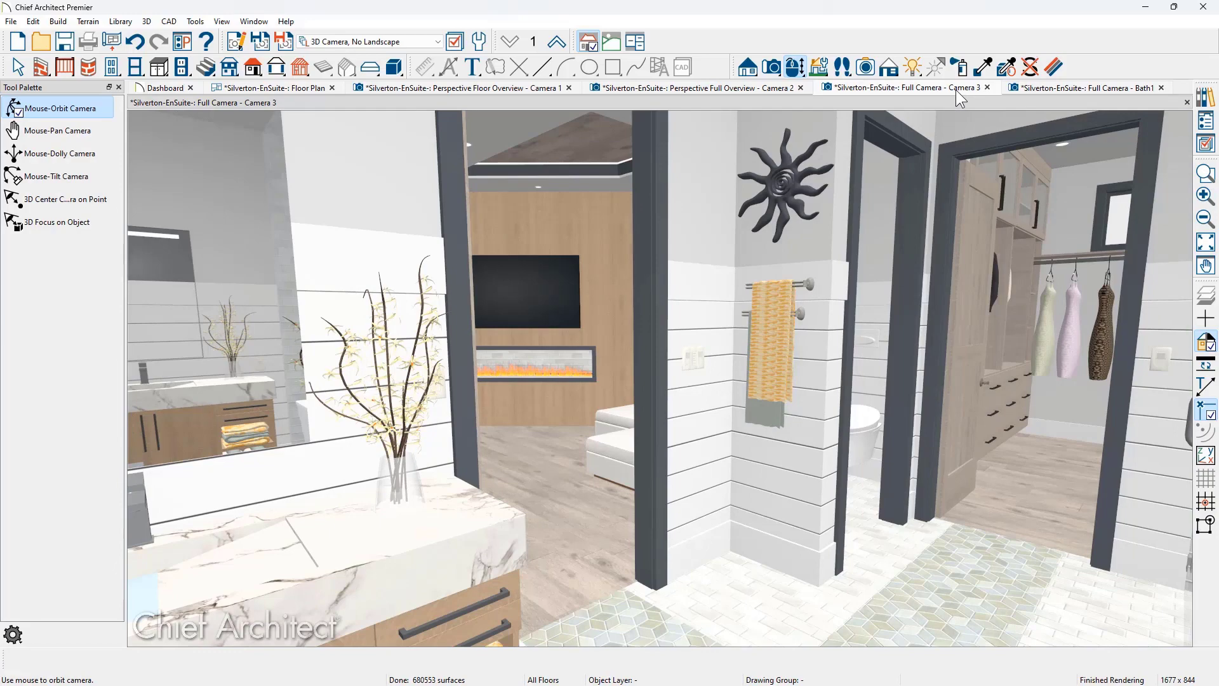
middle_drag(953, 147, 945, 253)
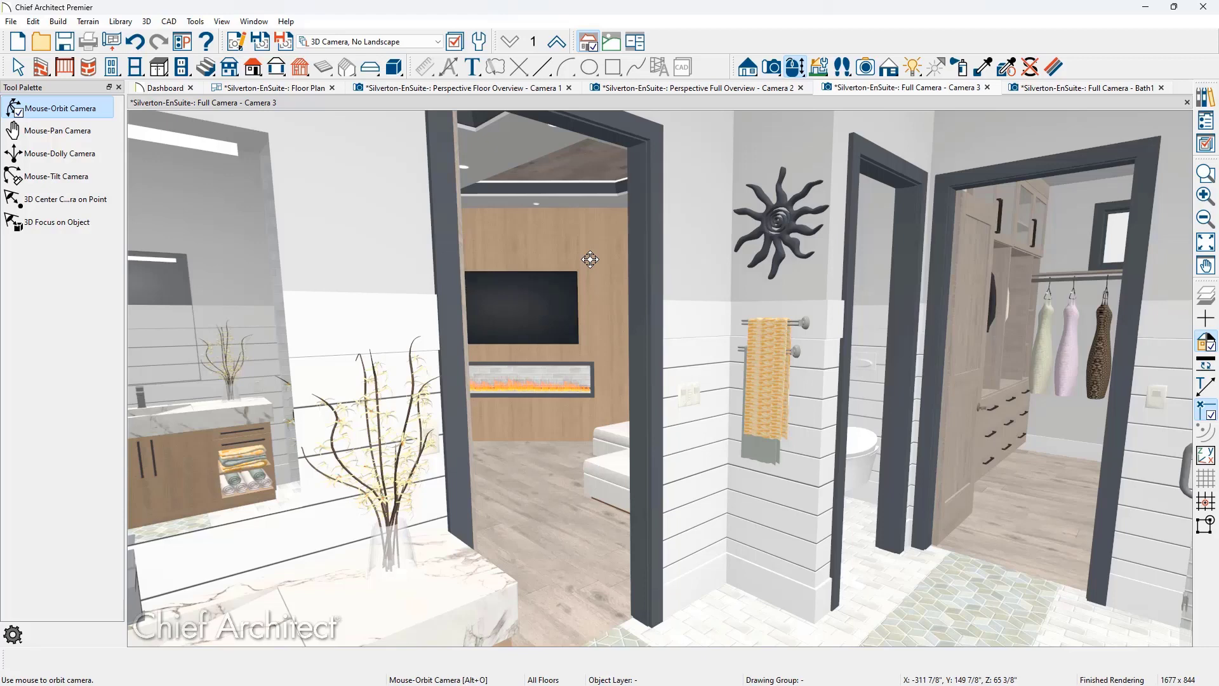
click(983, 69)
click(978, 231)
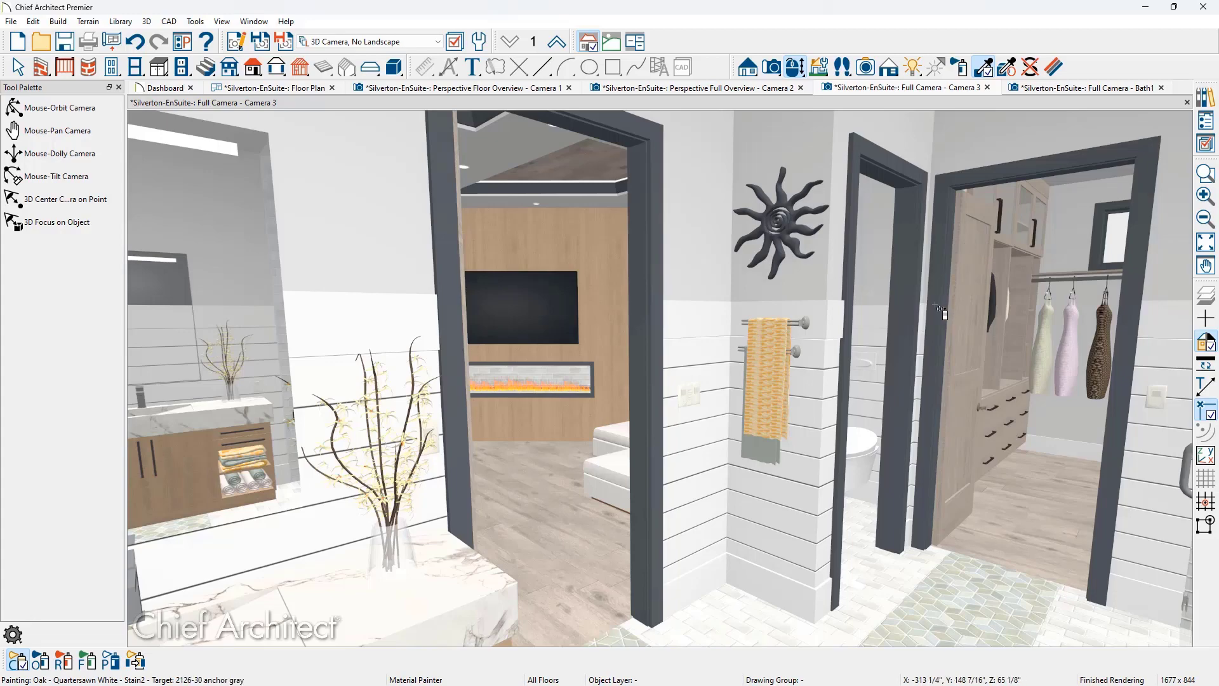
- Paint the drywall above the vanity beside the bathtub with the picked oak material
click(888, 306)
middle_drag(887, 307, 1092, 321)
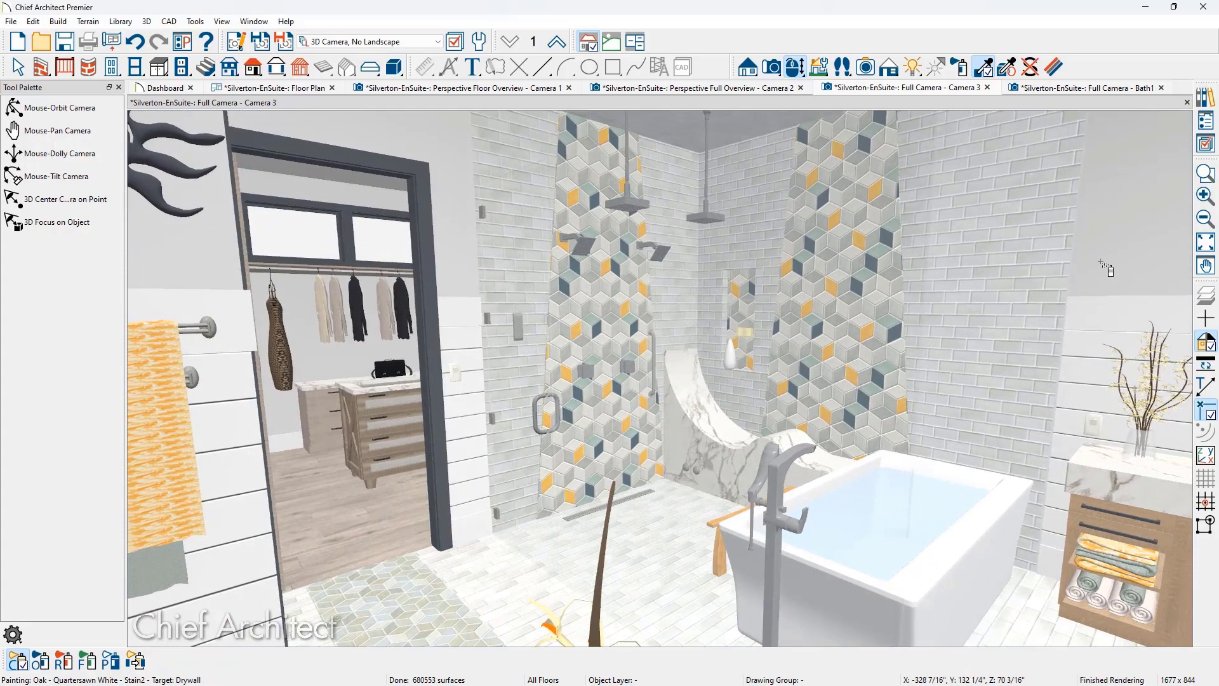
click(1106, 266)
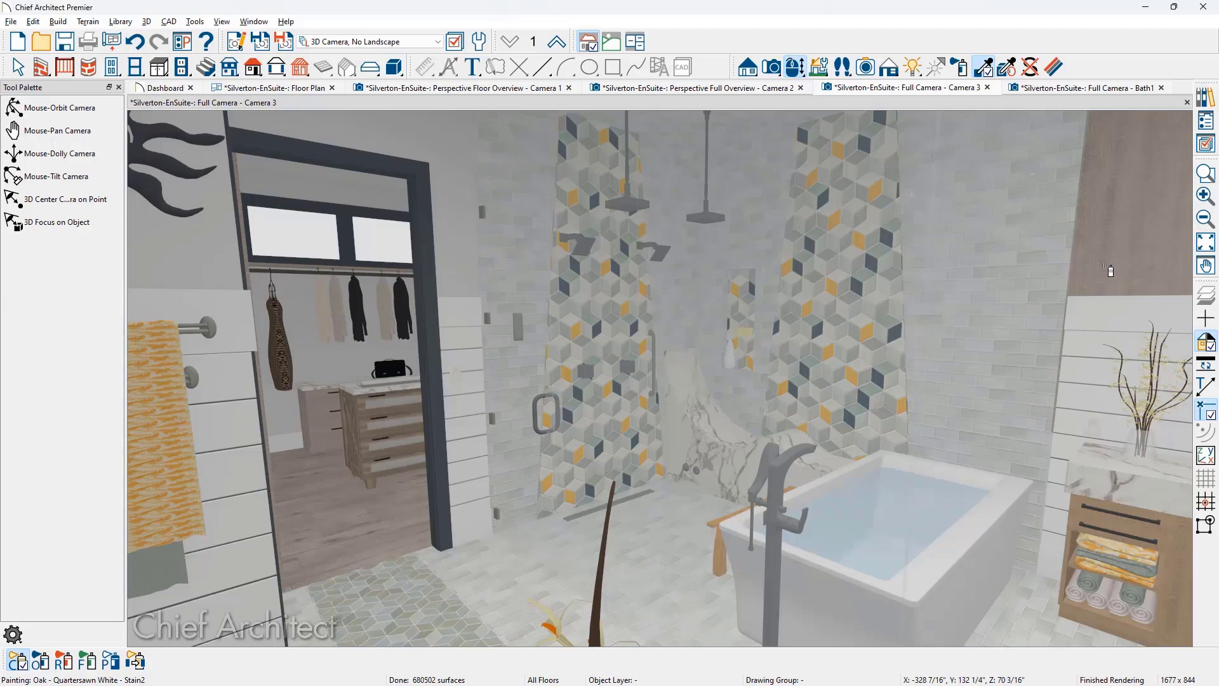
drag(1109, 270, 861, 271)
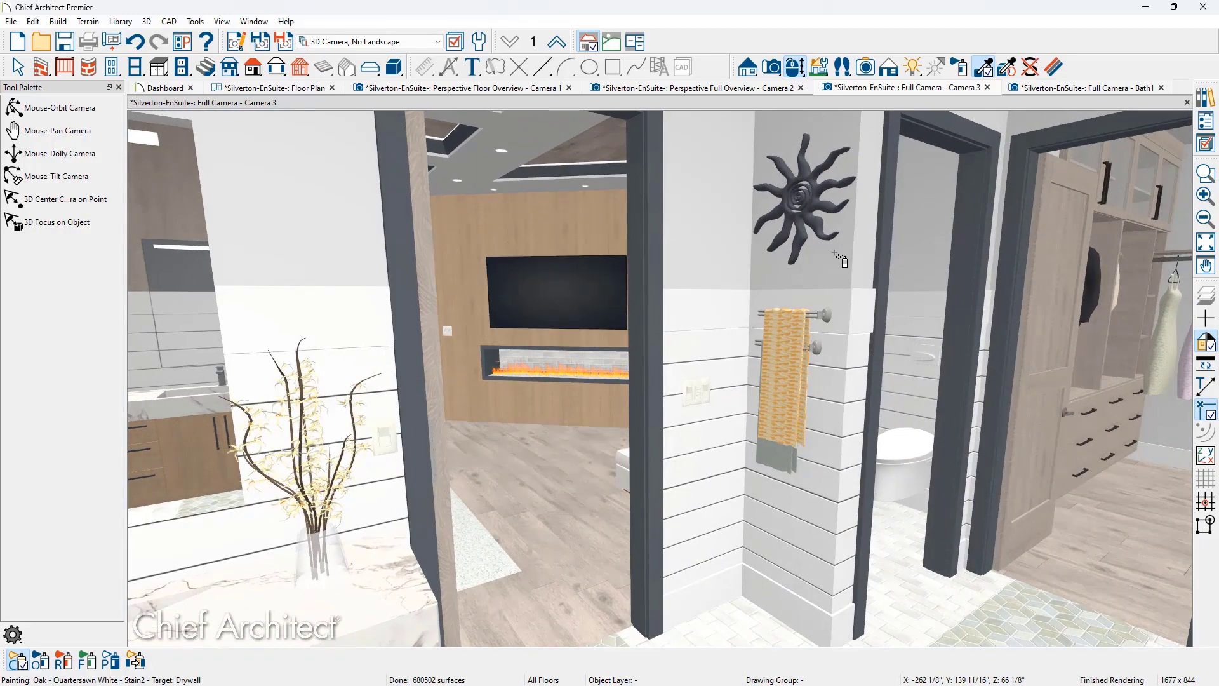
- Switch to the Camera 2 full overview, preview the house in the Glass House technique while orbiting, and restore the Standard technique
click(746, 92)
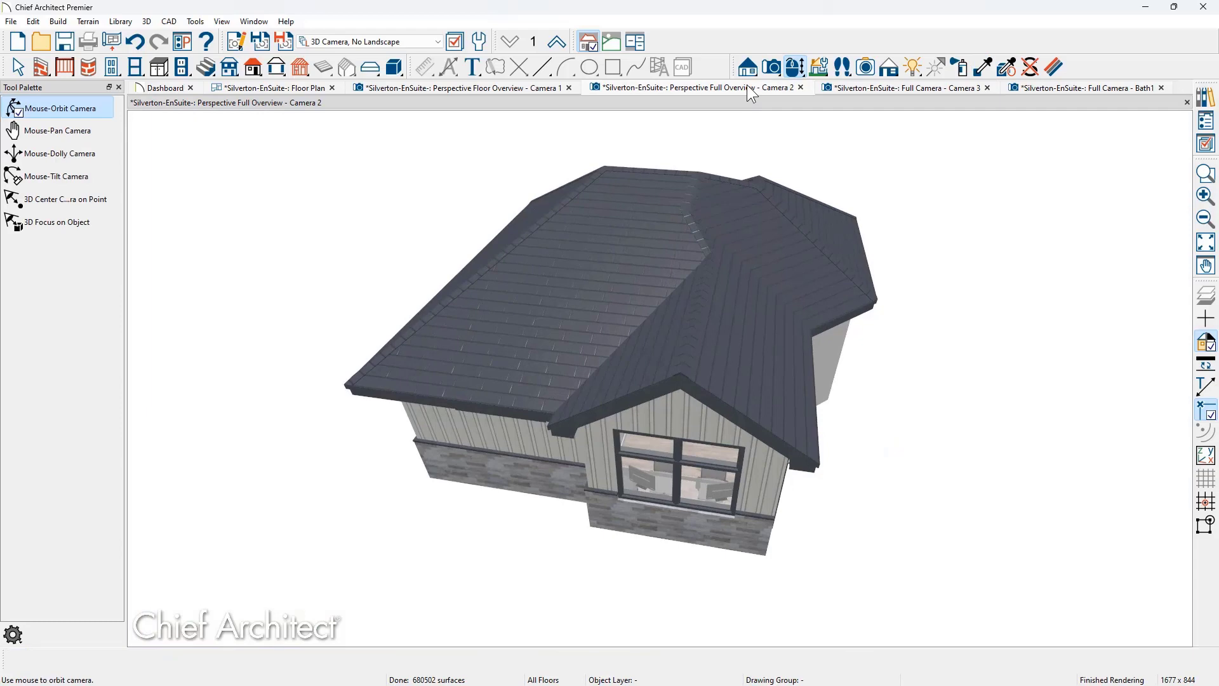
drag(656, 354, 1034, 274)
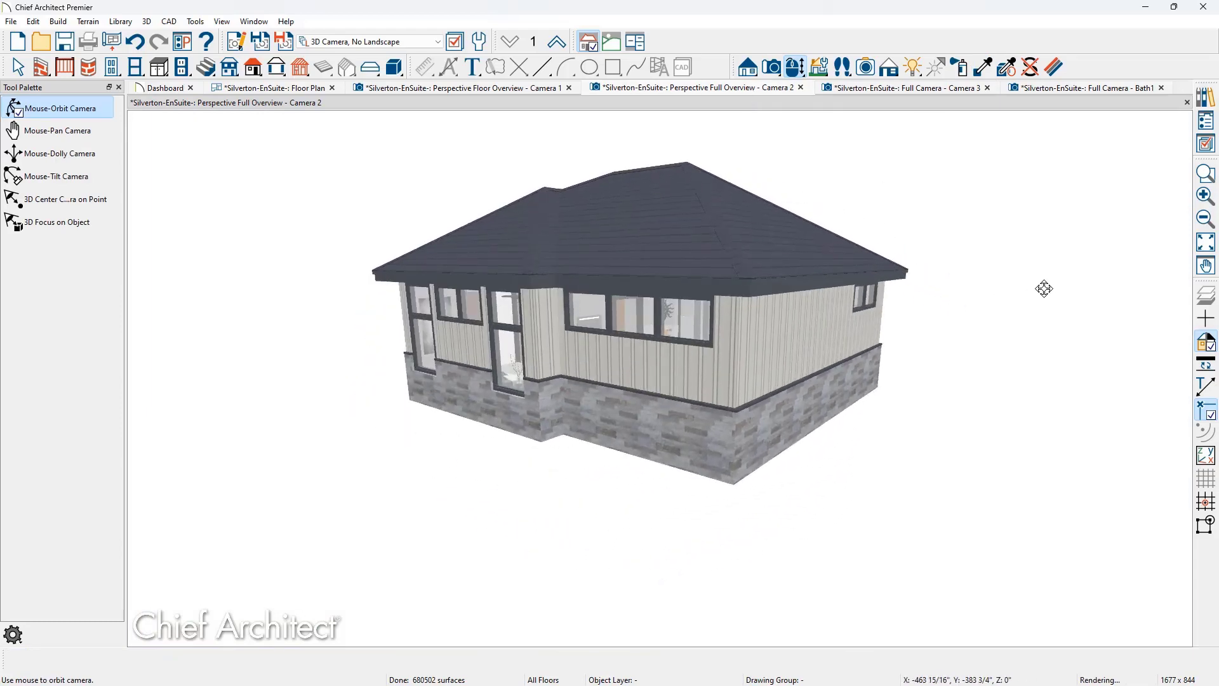
click(889, 67)
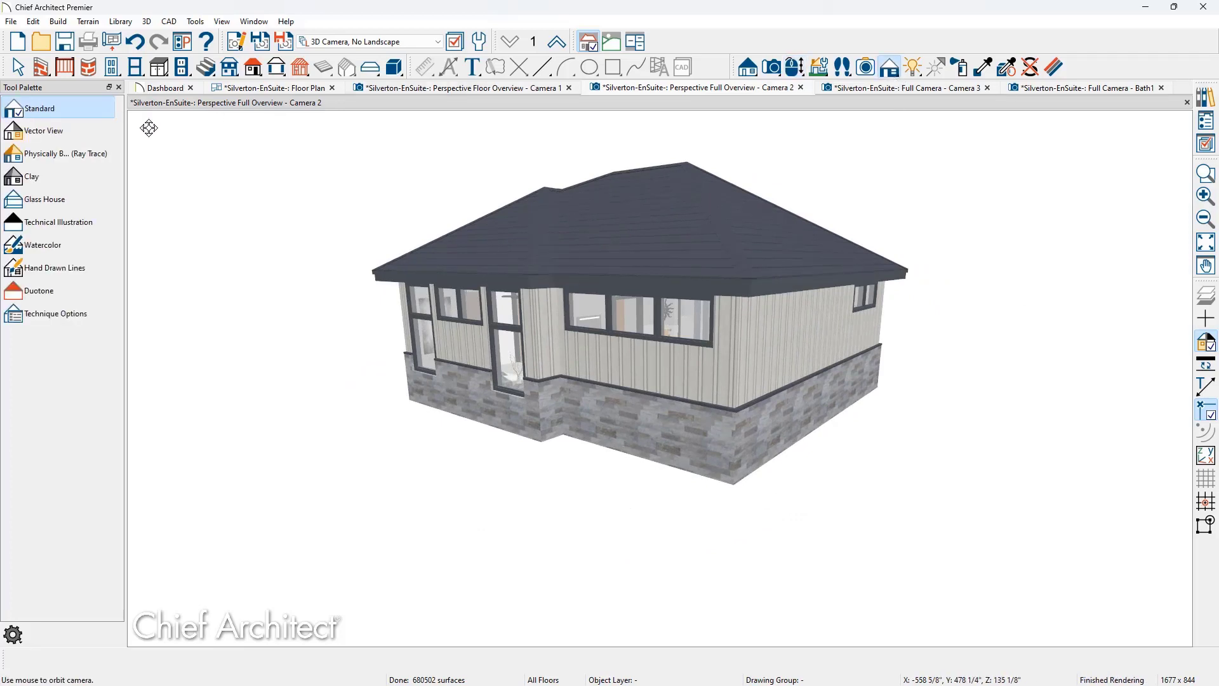
click(63, 196)
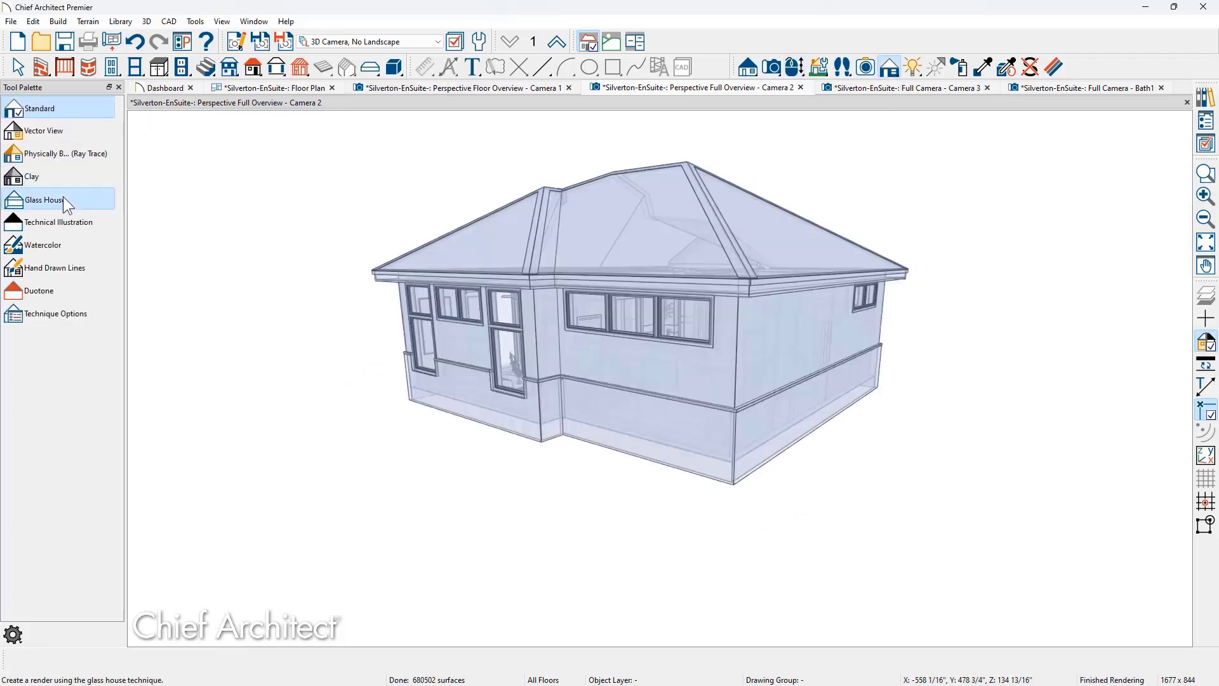
drag(722, 364, 749, 383)
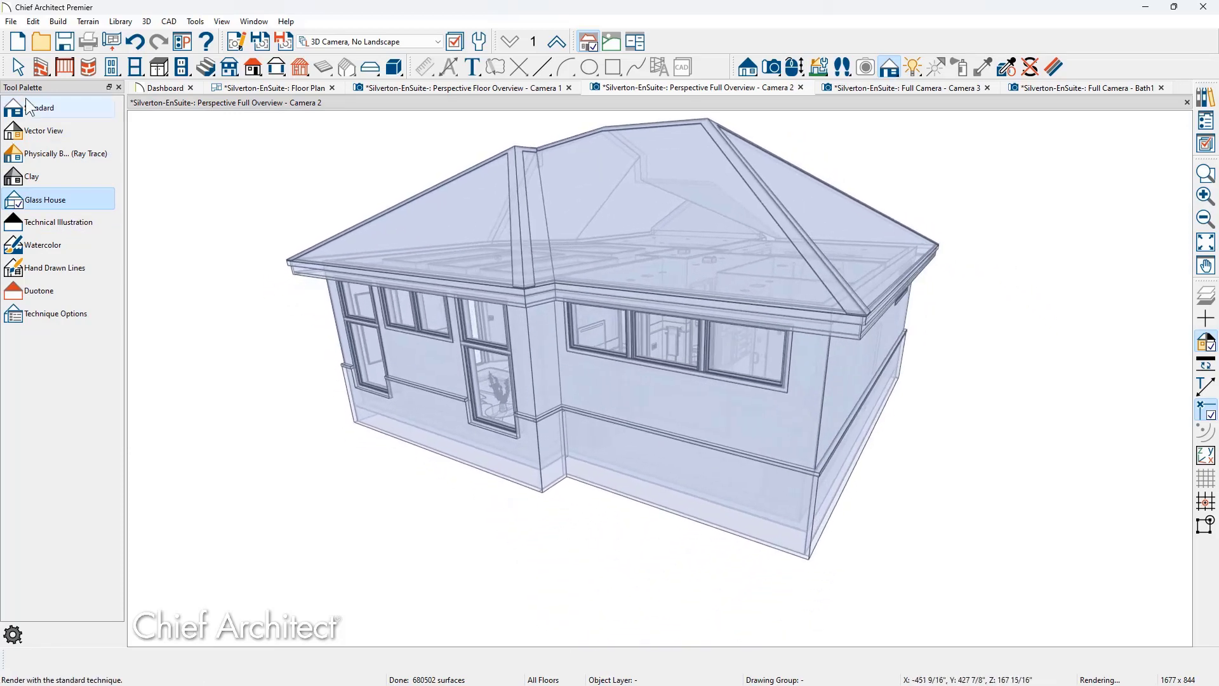
click(32, 113)
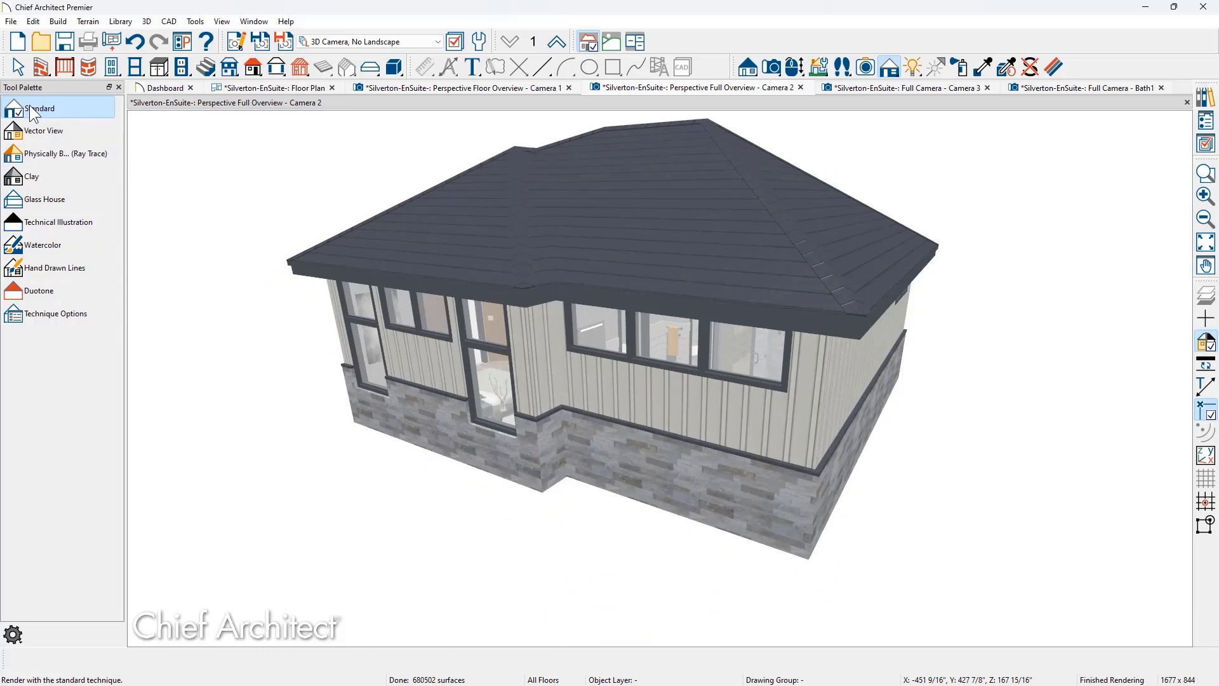
- Set the Camera 2 full overview to hide camera-facing exterior walls and look into the bathroom through the opened sides
click(234, 41)
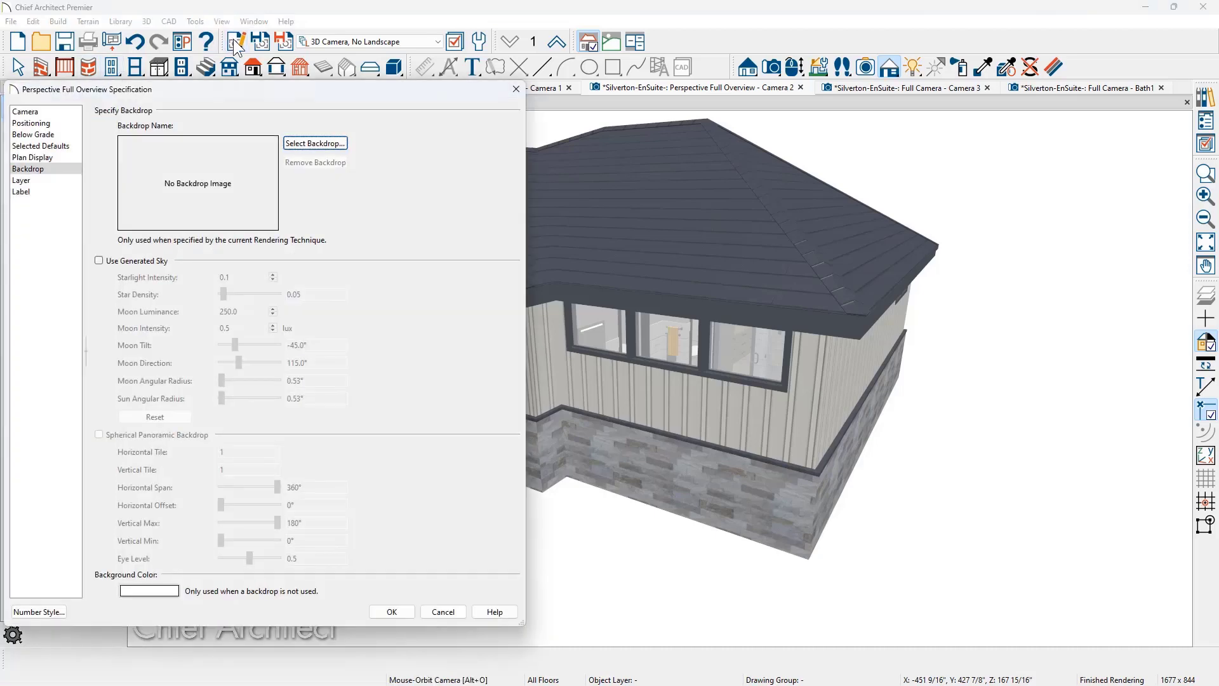
click(63, 113)
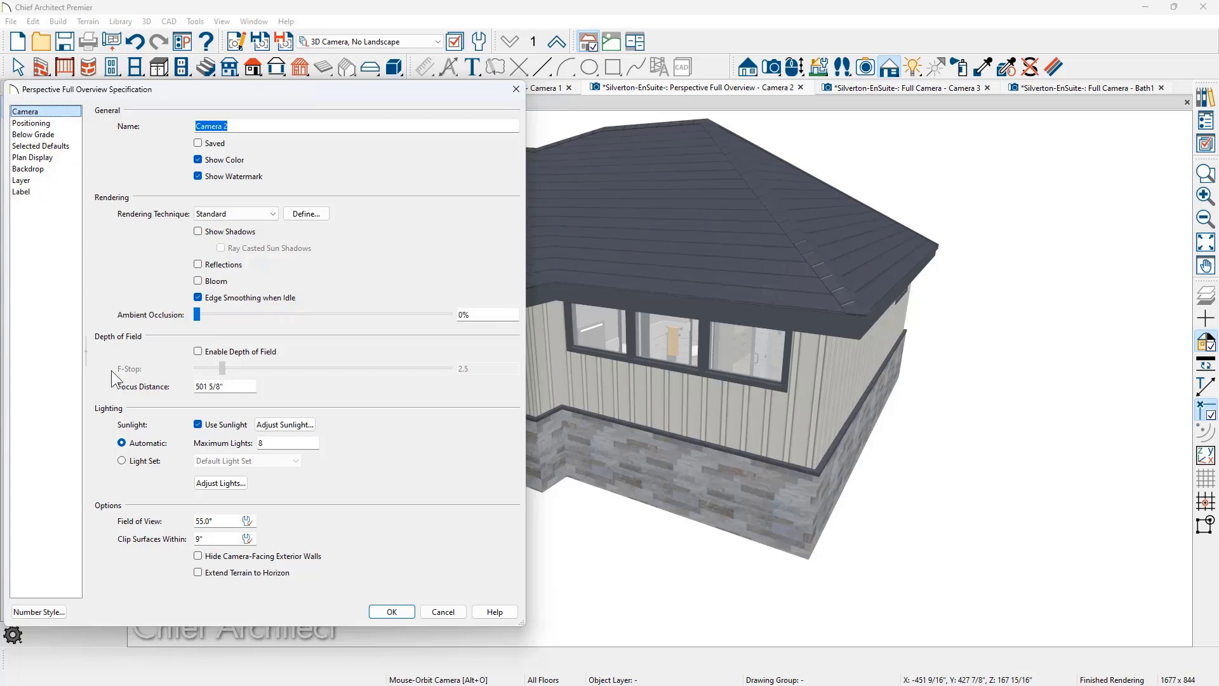
click(198, 557)
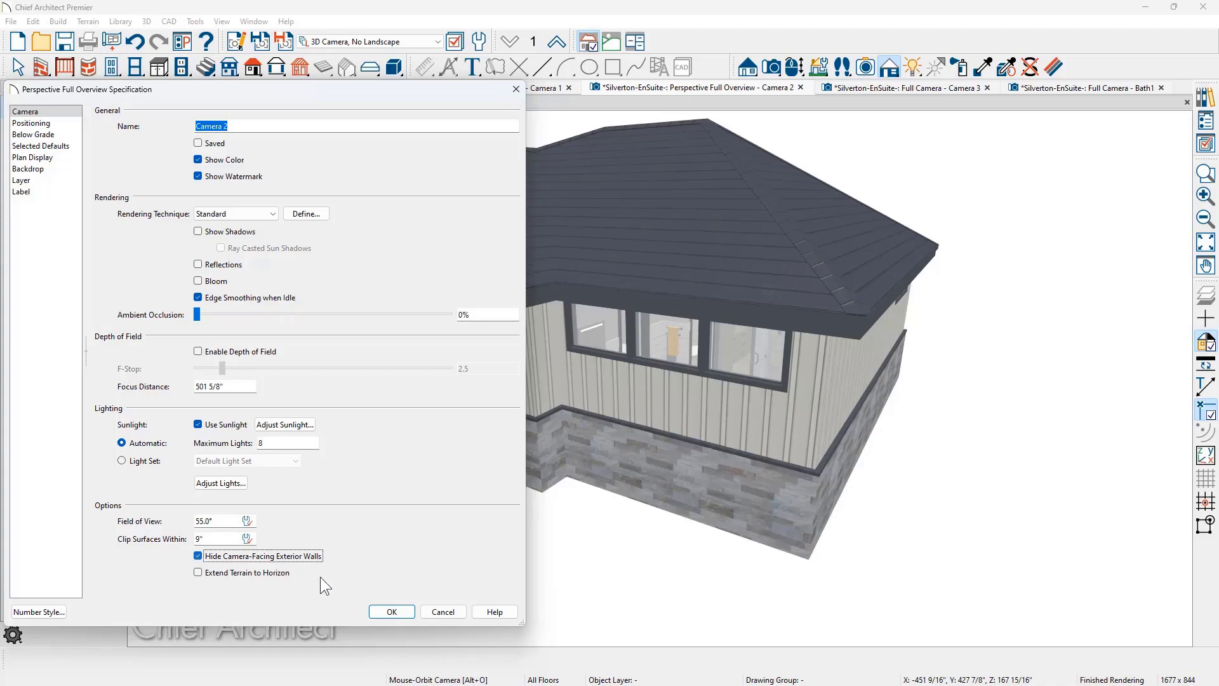
click(391, 612)
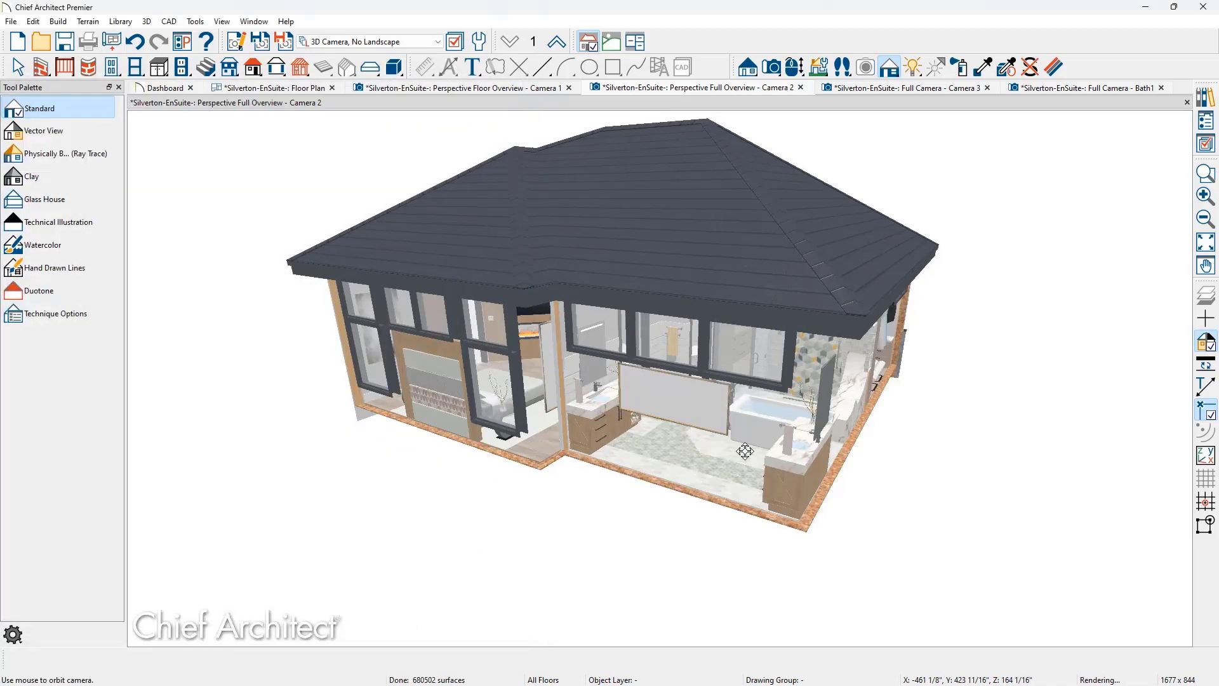
drag(582, 478, 708, 421)
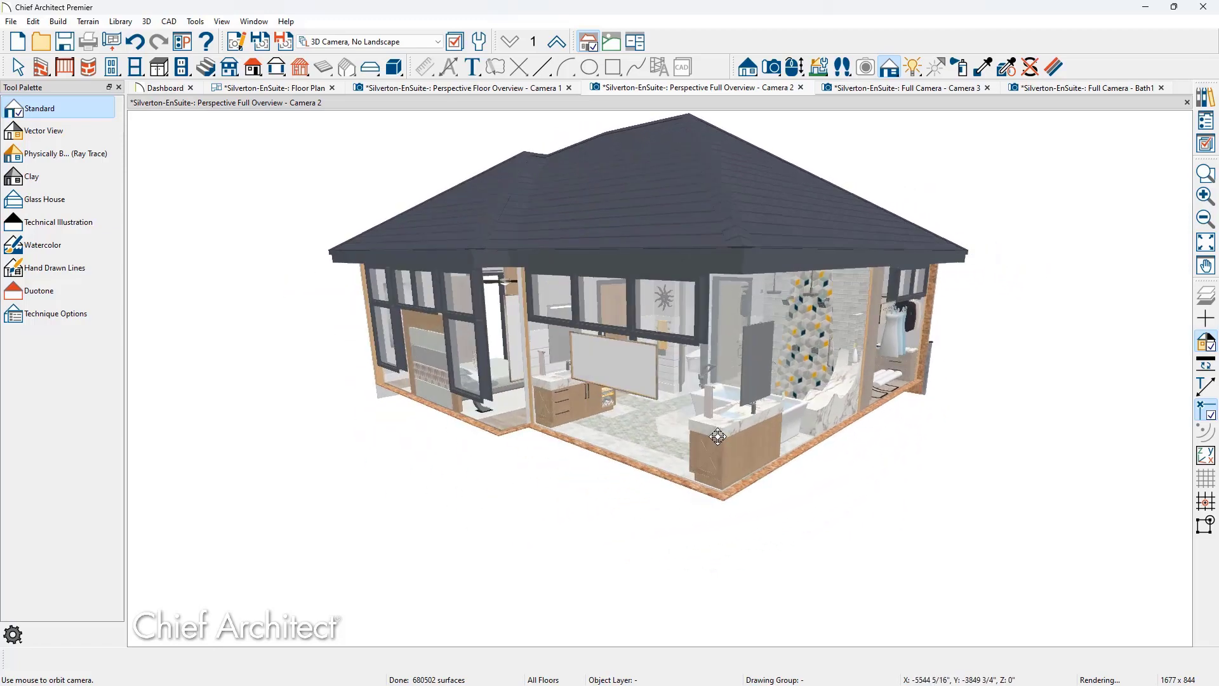
scroll(708, 421, up, 3)
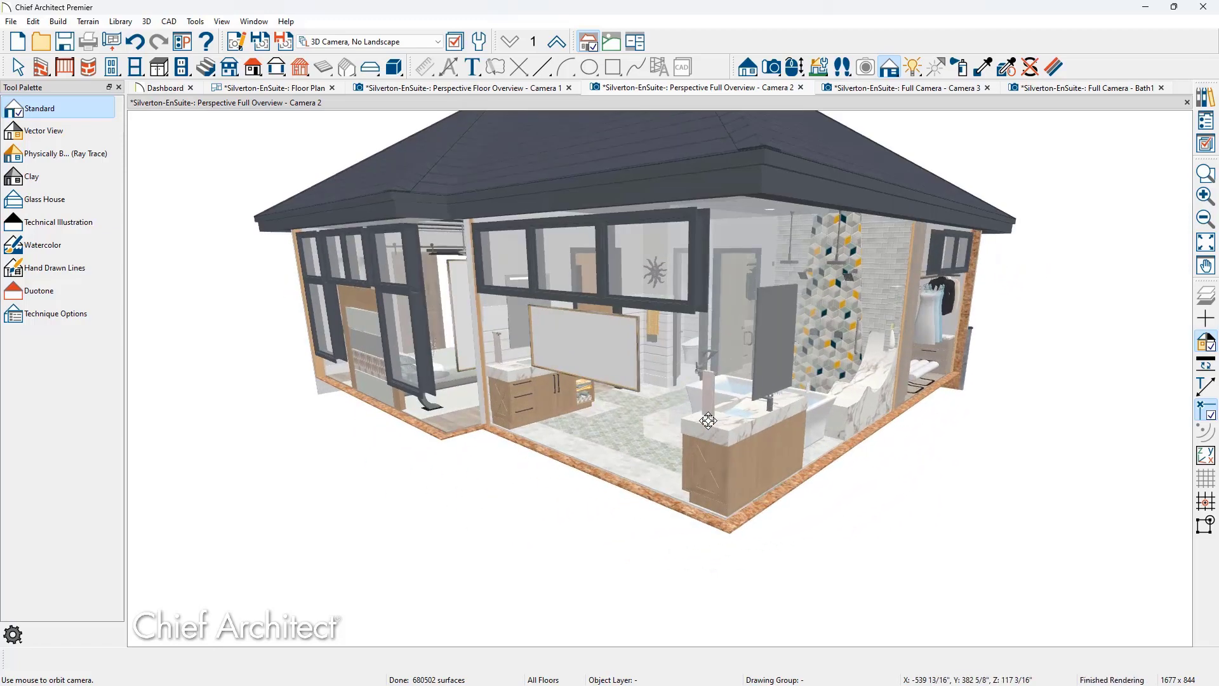
- Using the wall art above the bathroom floor to find its layer, turn off display of the Furniture, Interior Accessories layer
click(609, 360)
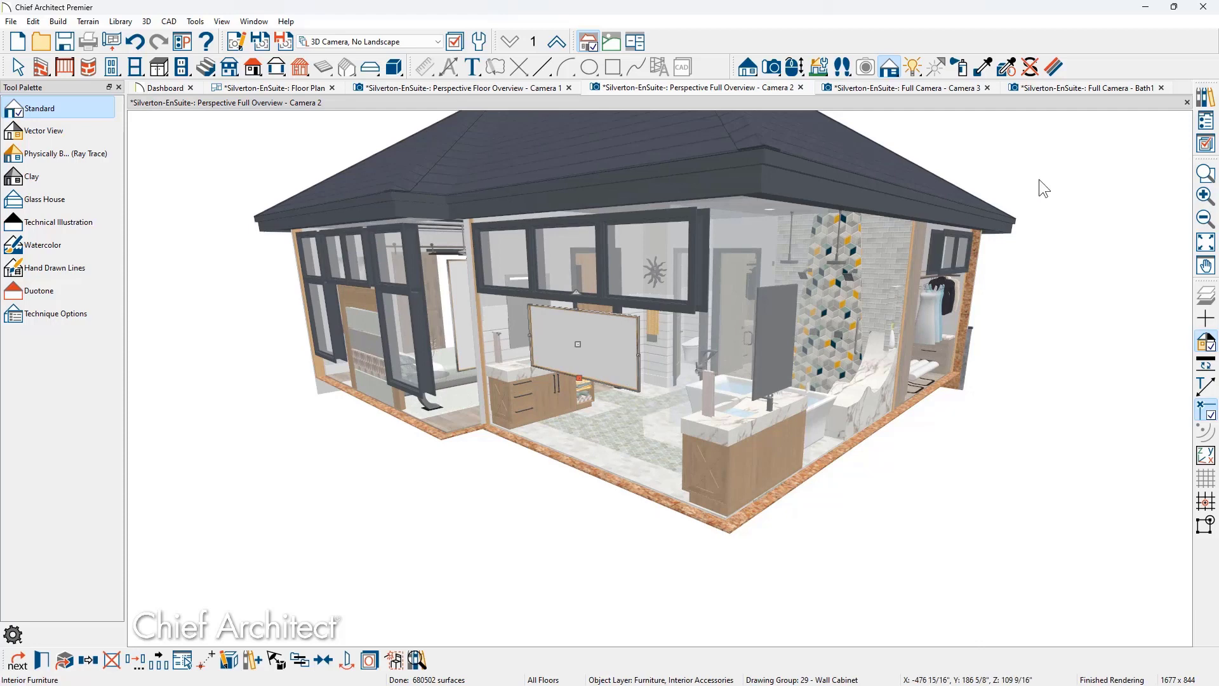
click(1206, 147)
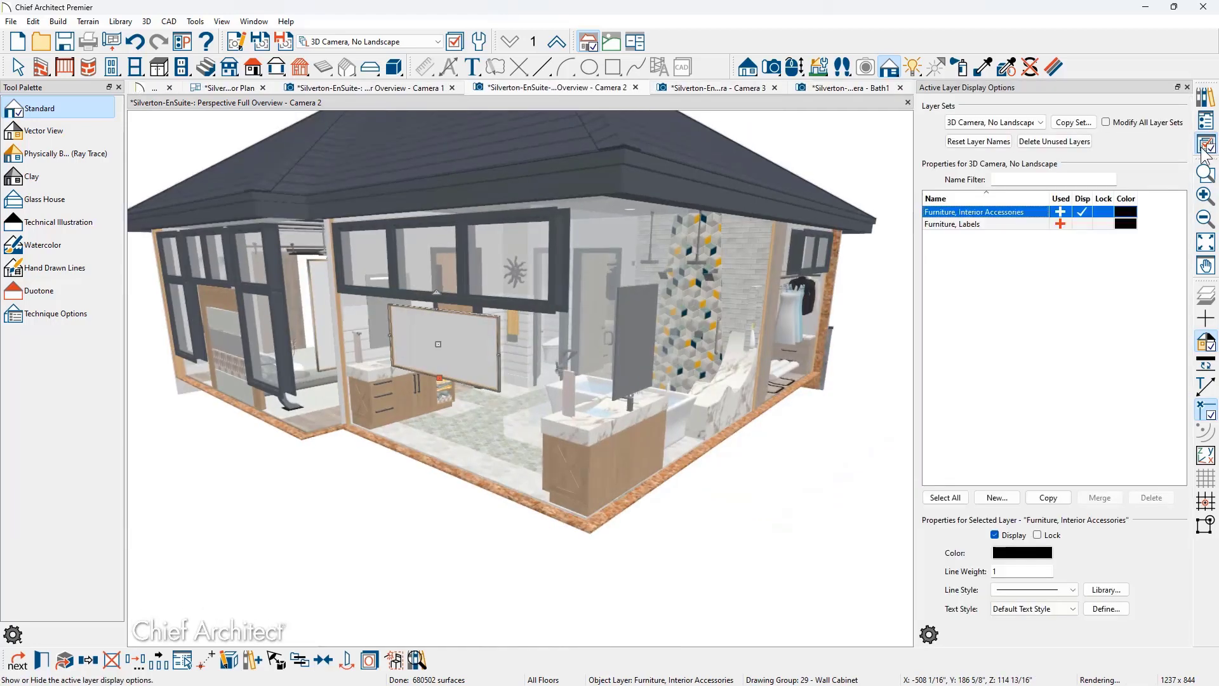
click(773, 505)
drag(698, 453, 724, 428)
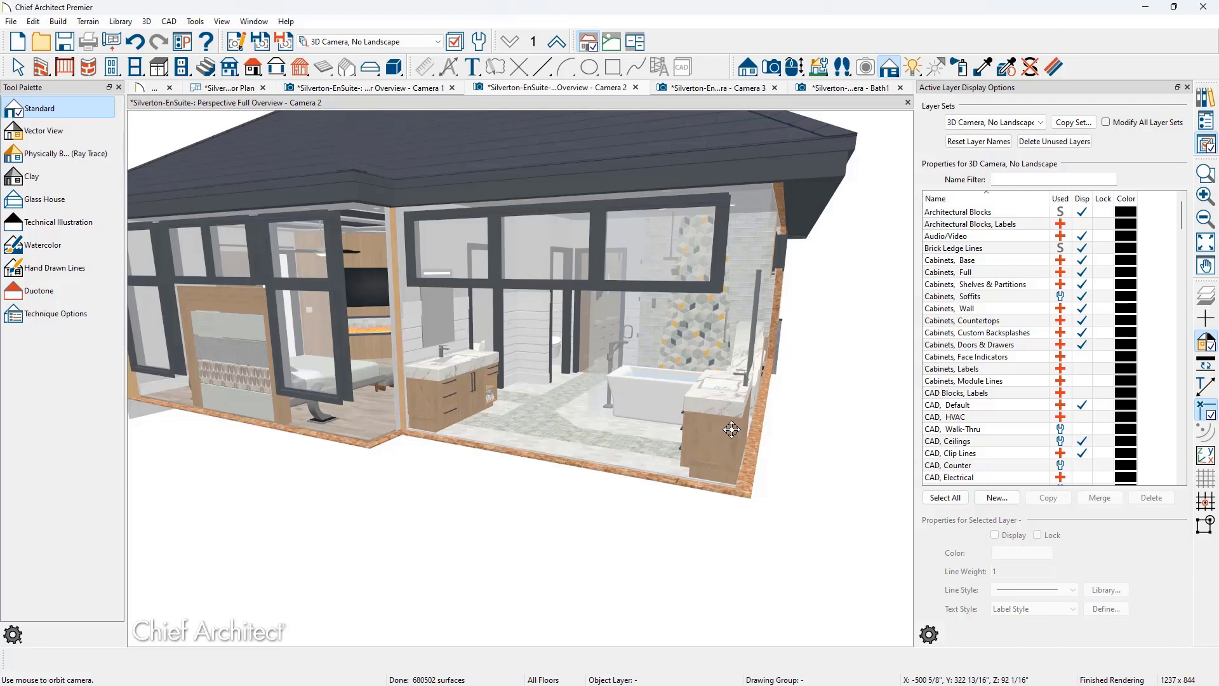
- Set the Camera 1 floor overview to hide camera-facing exterior walls and orbit to look into the bathroom and closet
click(403, 88)
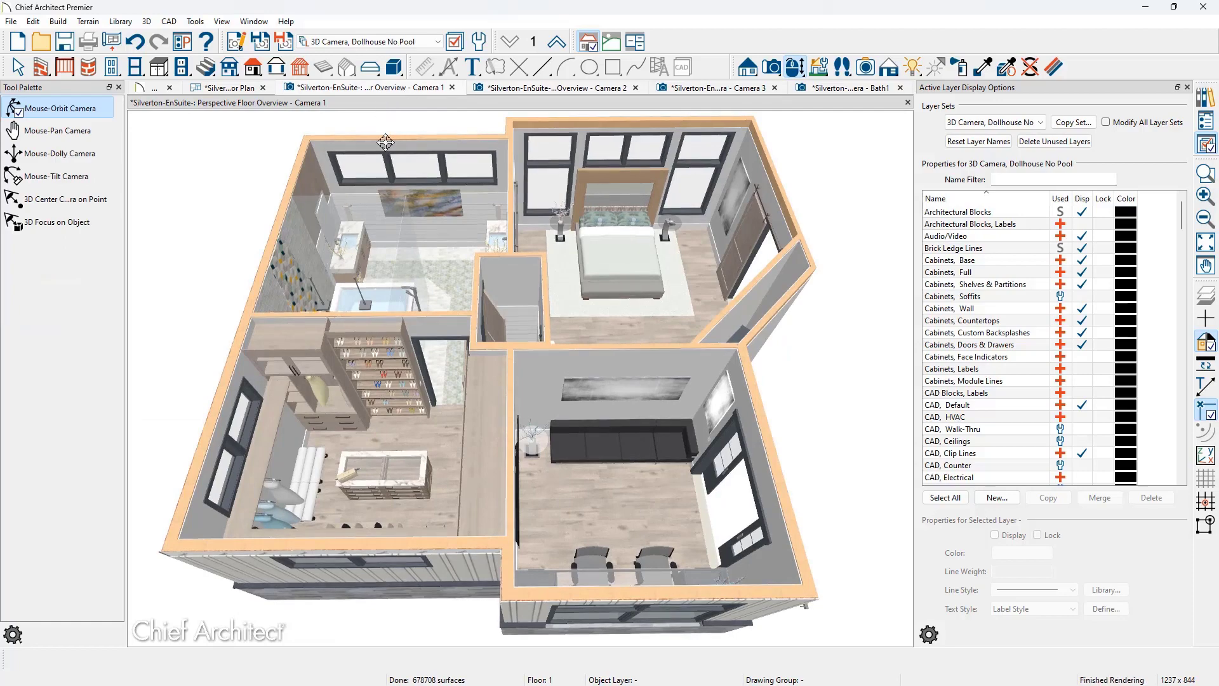
drag(334, 323, 506, 248)
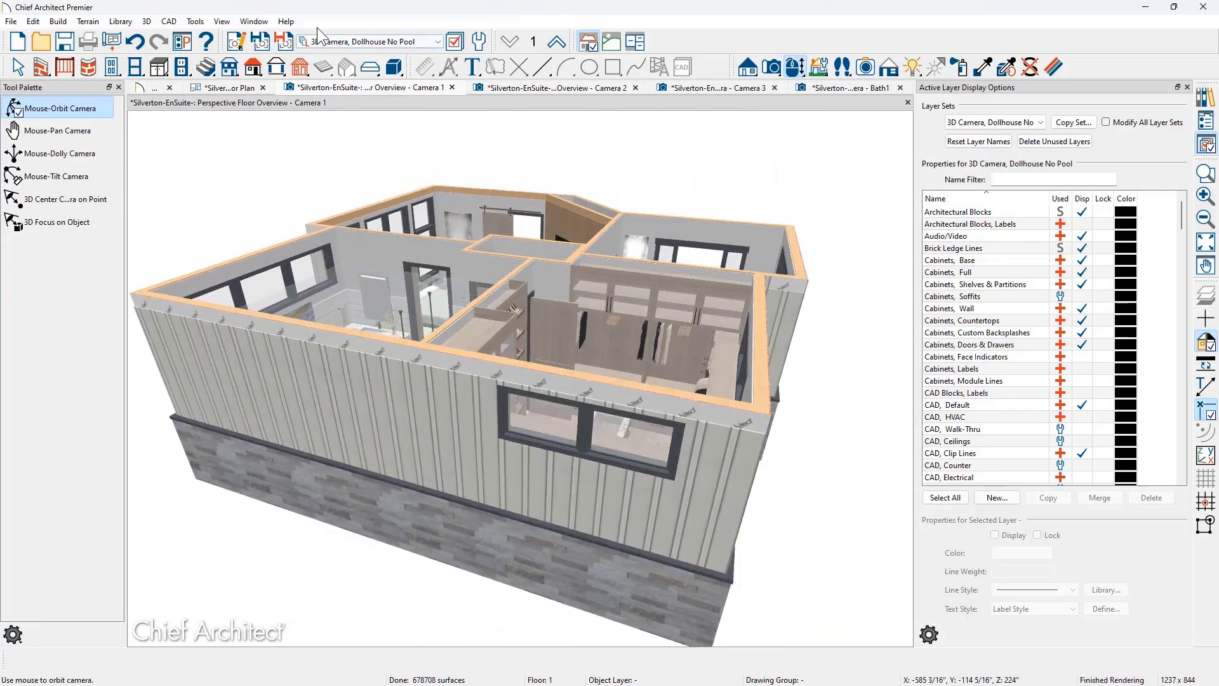
click(235, 48)
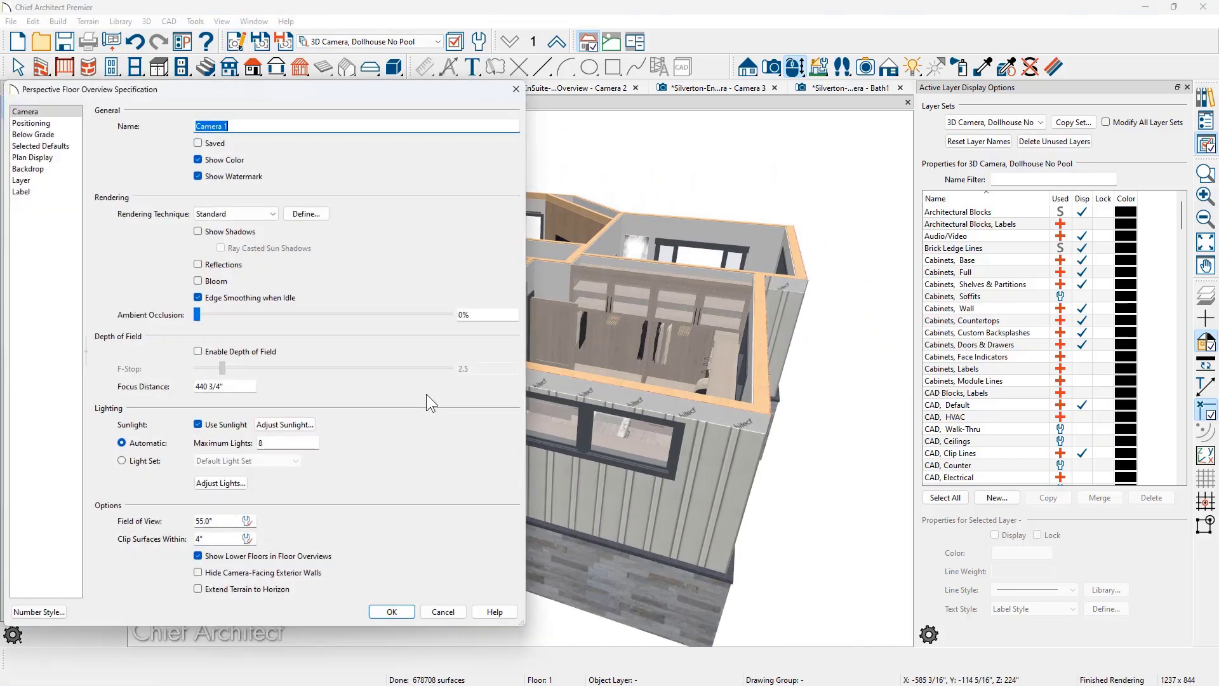
click(234, 573)
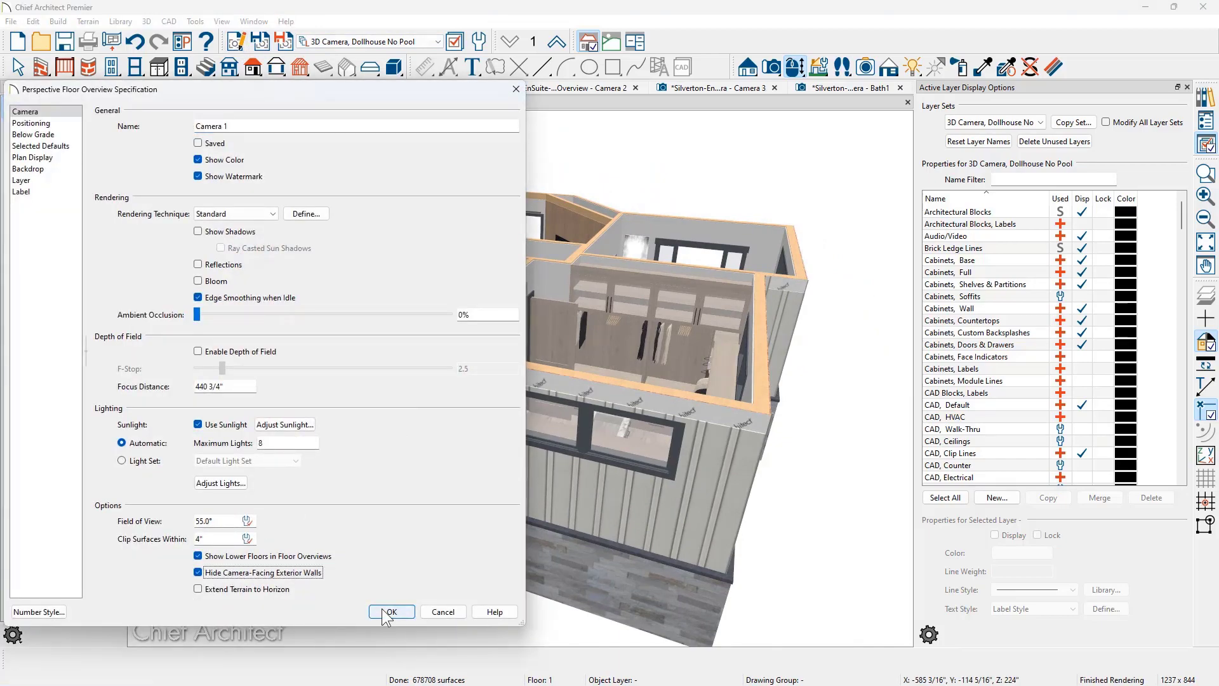
click(392, 612)
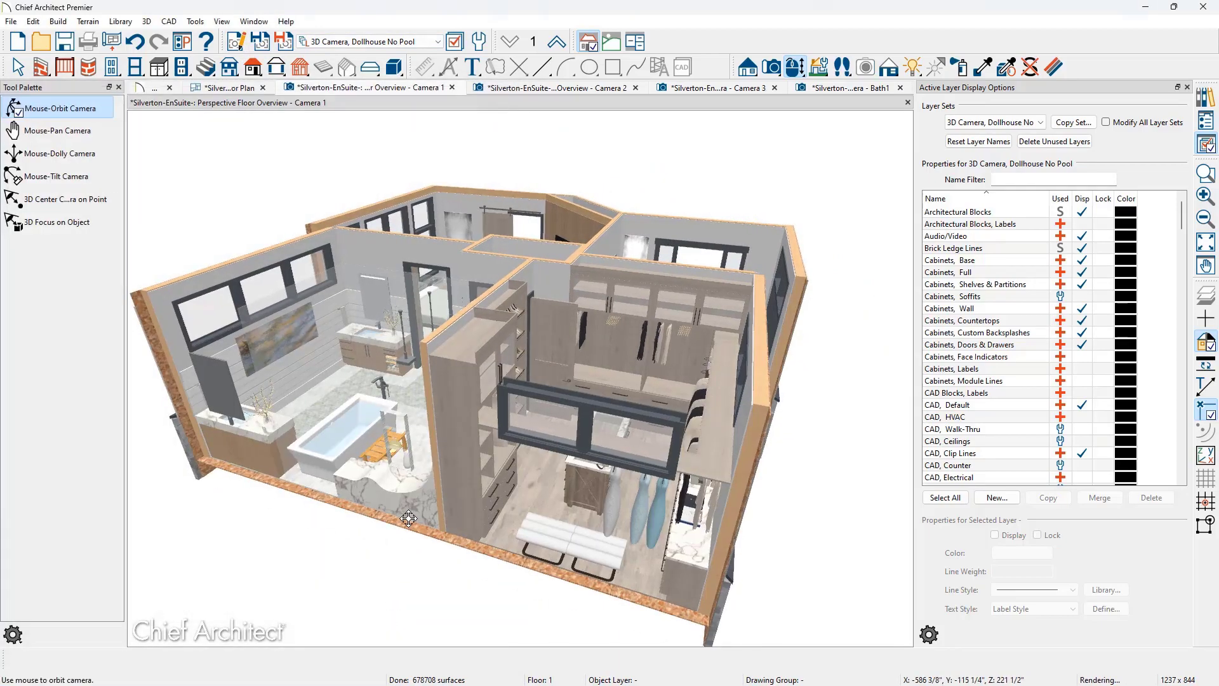
drag(409, 517, 436, 505)
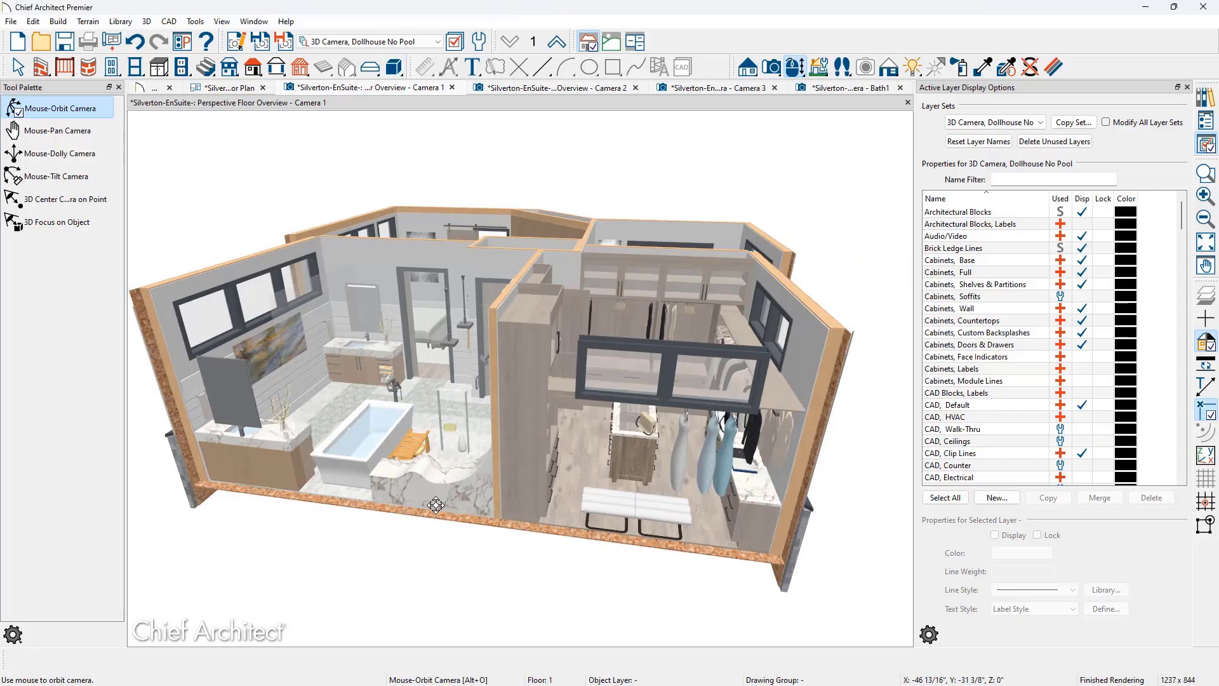
- Switch to the Camera 3 bathroom view, frame the vanity and doorway, and render it with the Vector View technique
click(705, 90)
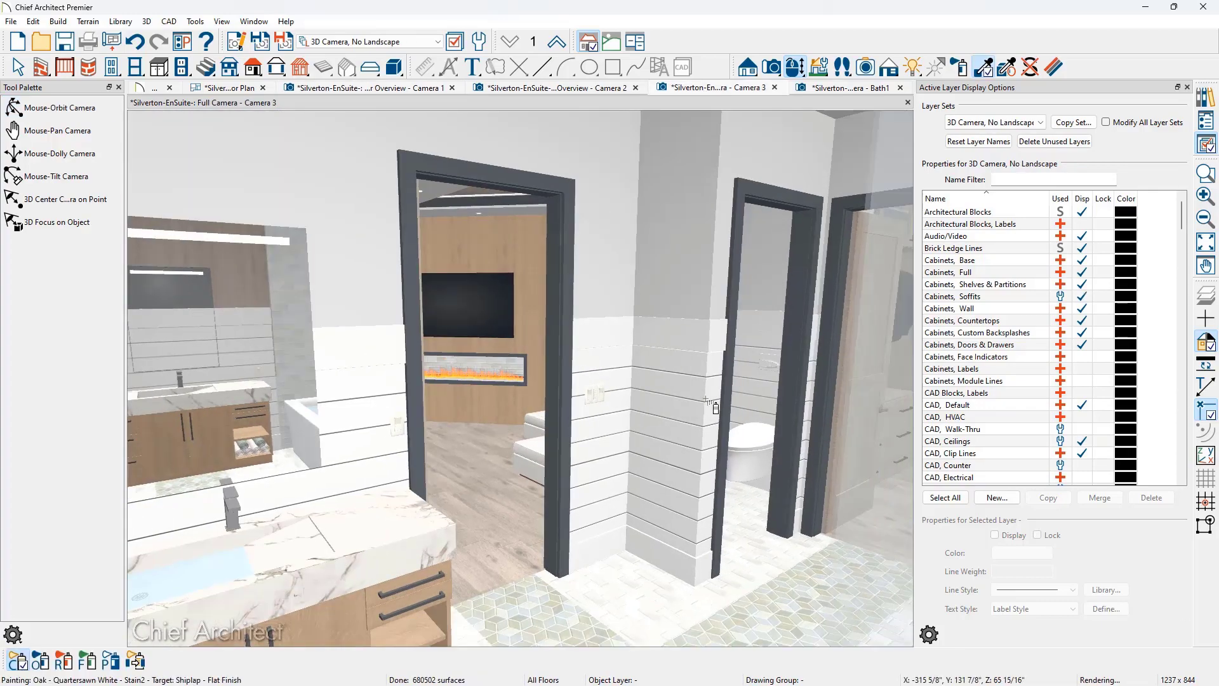
middle_drag(706, 399, 675, 380)
scroll(733, 379, down, 2)
scroll(722, 374, up, 1)
scroll(722, 374, up, 1)
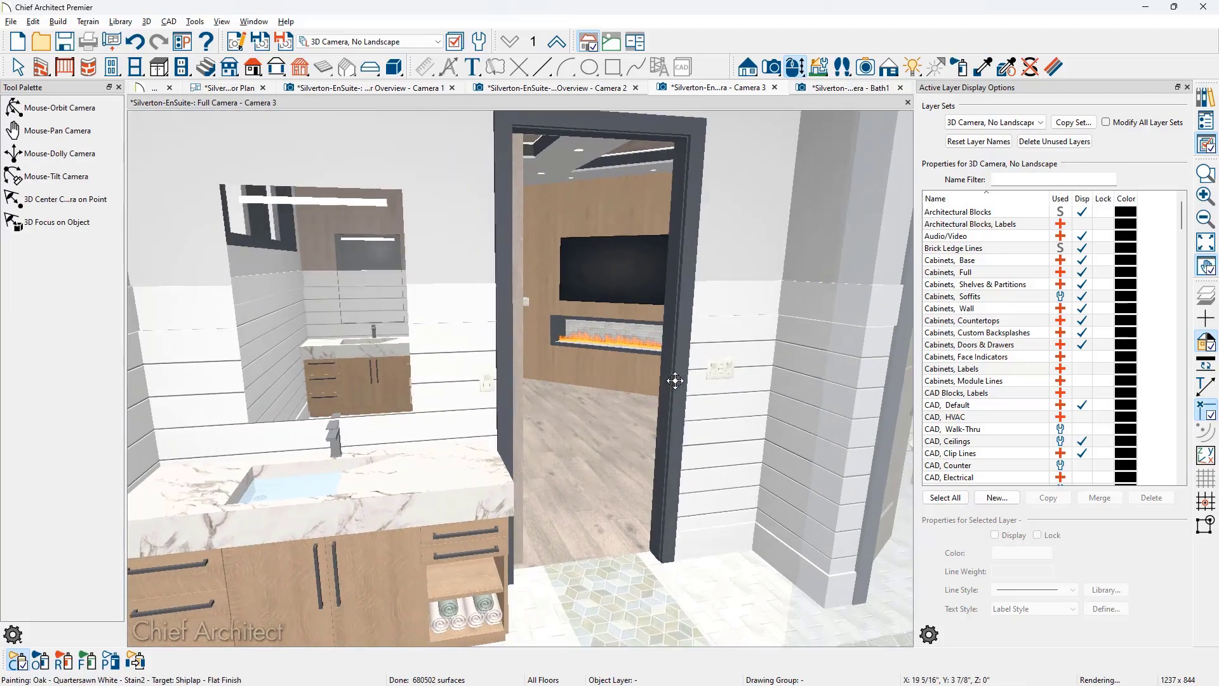
click(889, 70)
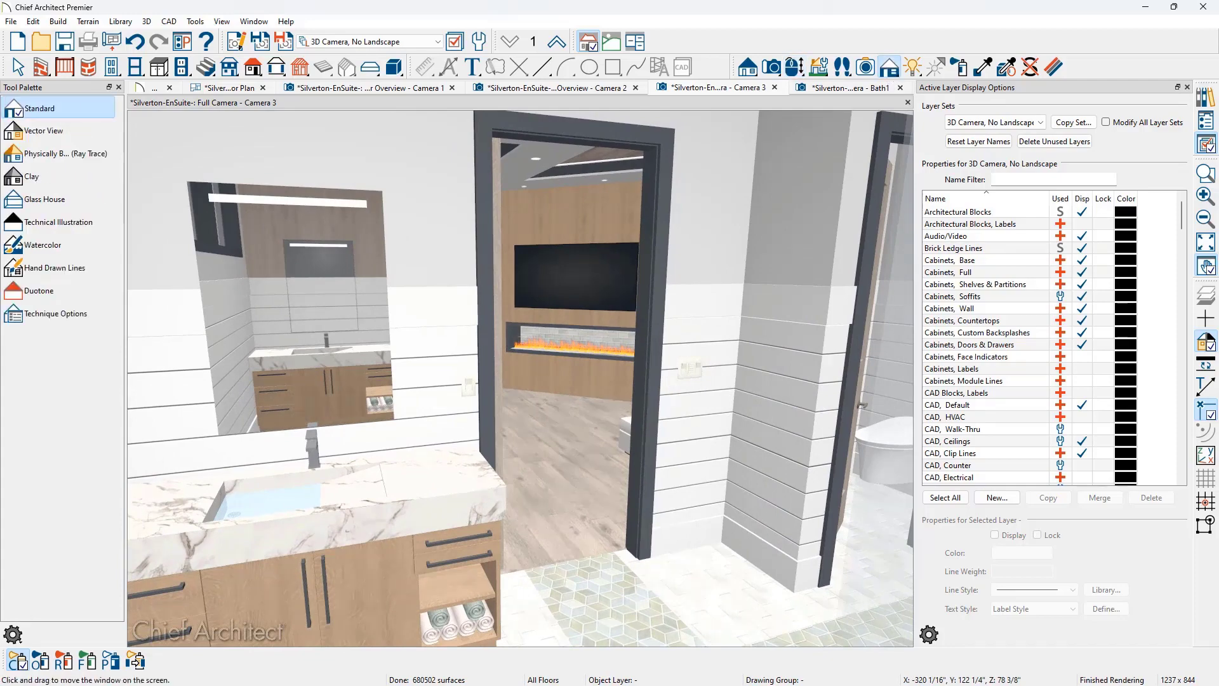
click(88, 131)
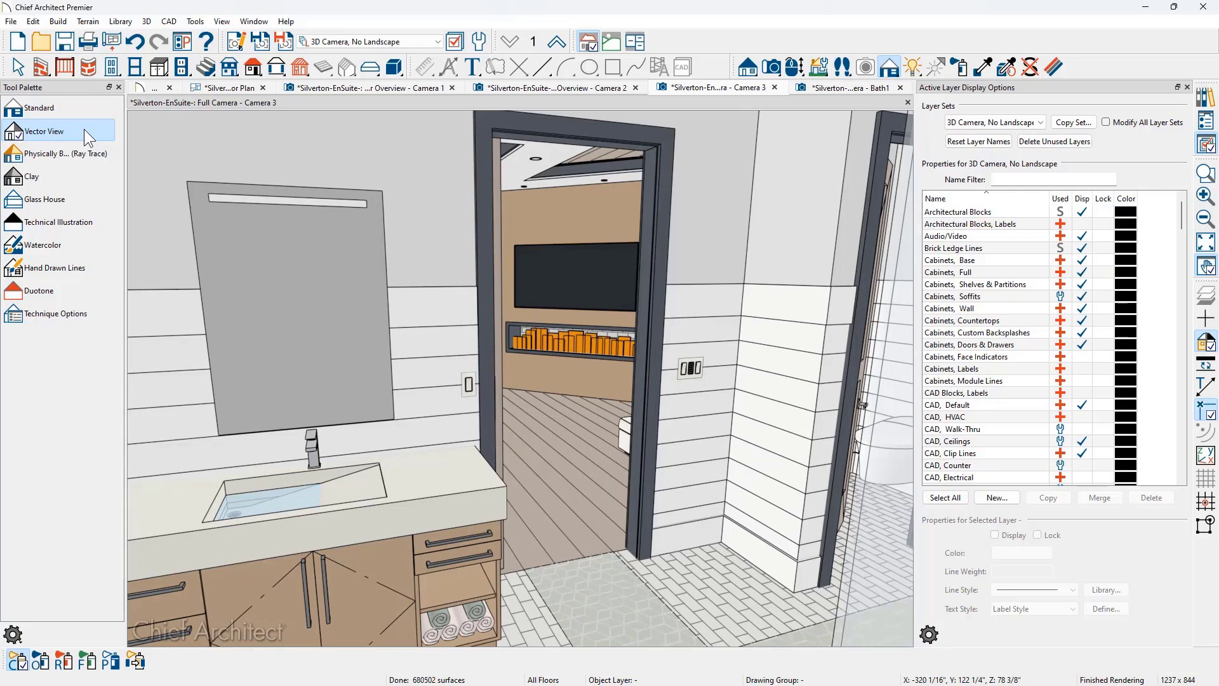
- Render the Camera 3 view with the Clay technique and enable Hand Drawn Lines on Top in its technique options
click(72, 181)
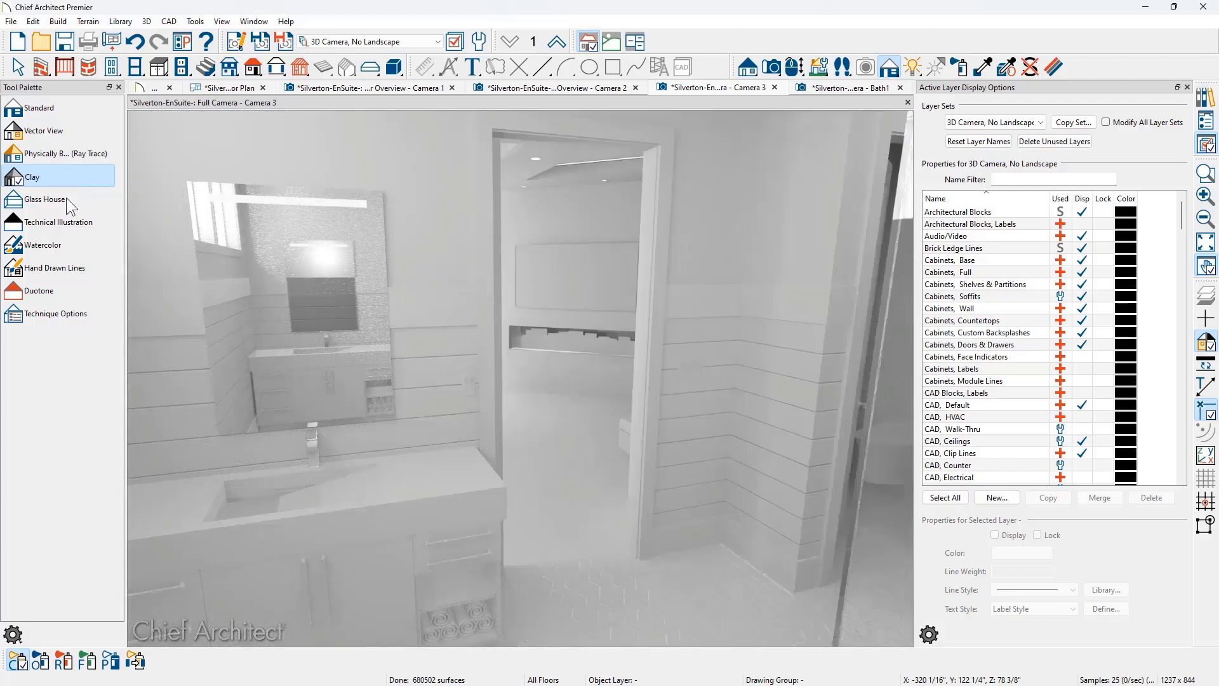
click(65, 316)
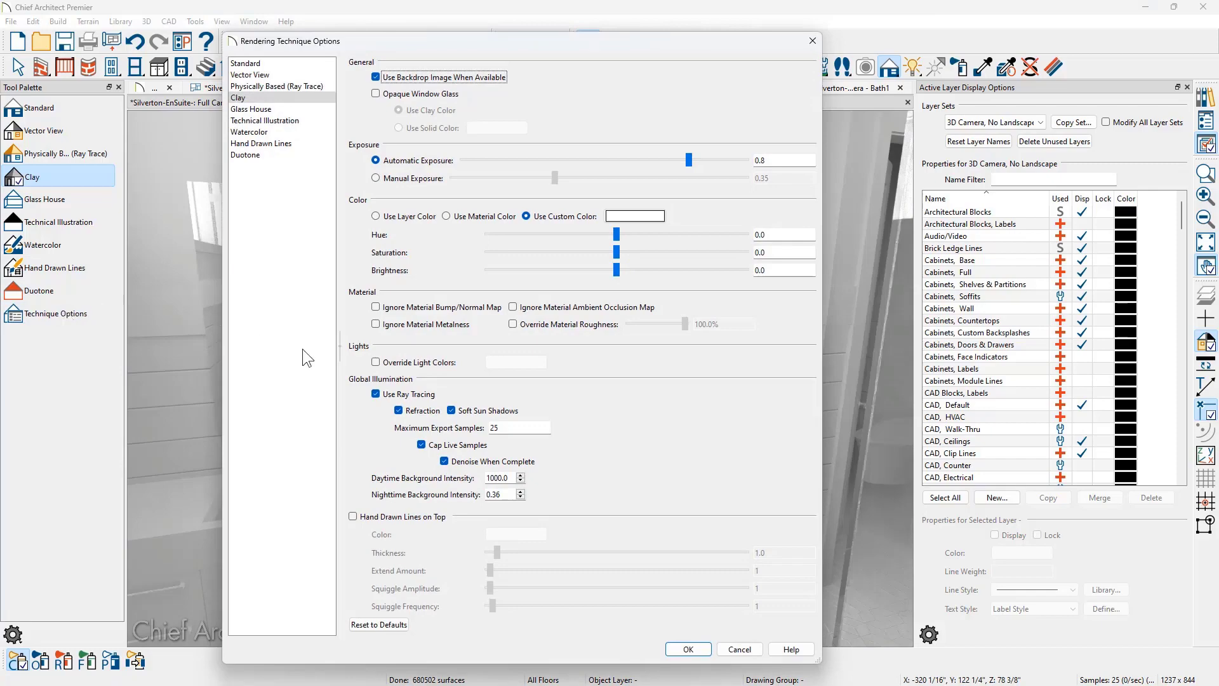
click(353, 517)
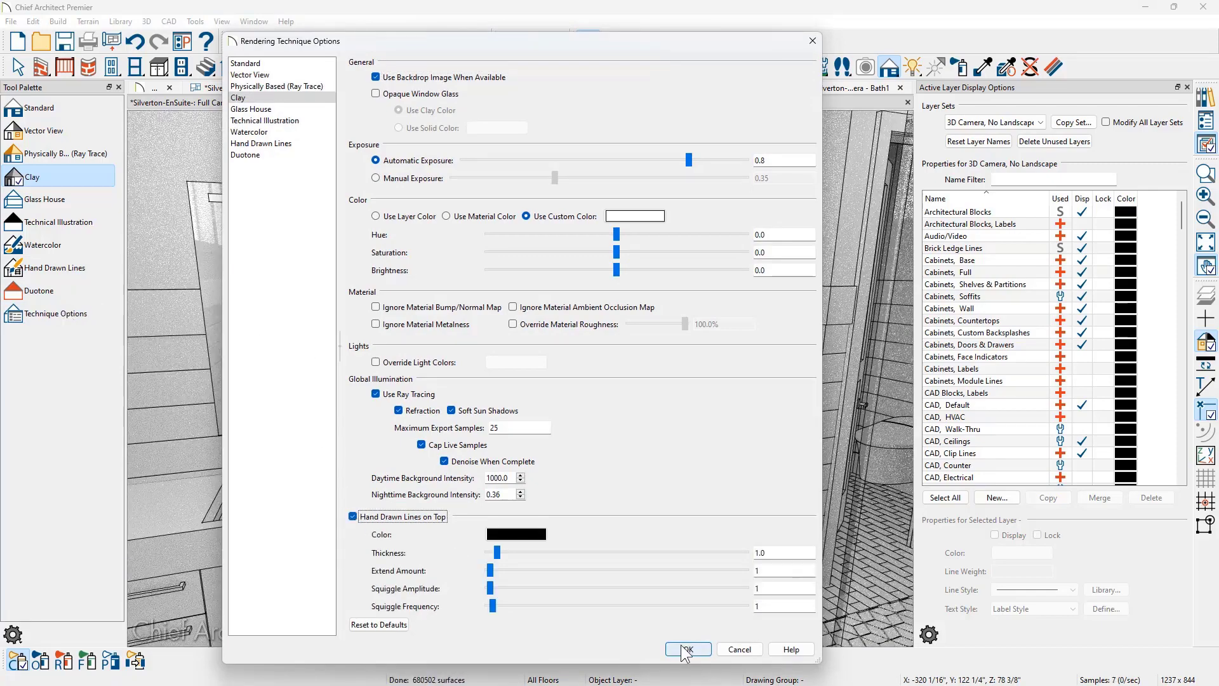
click(687, 649)
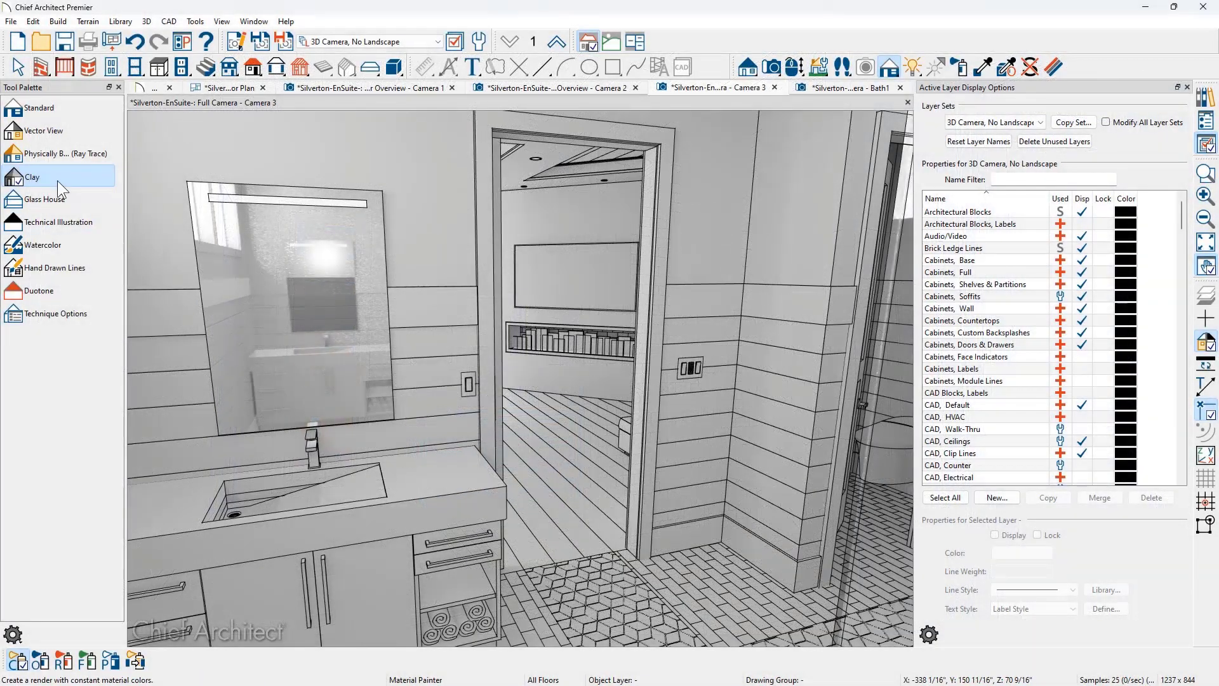
- Preview the Technical Illustration and Watercolor techniques in the Camera 3 view and review the Watercolor technique options
click(79, 227)
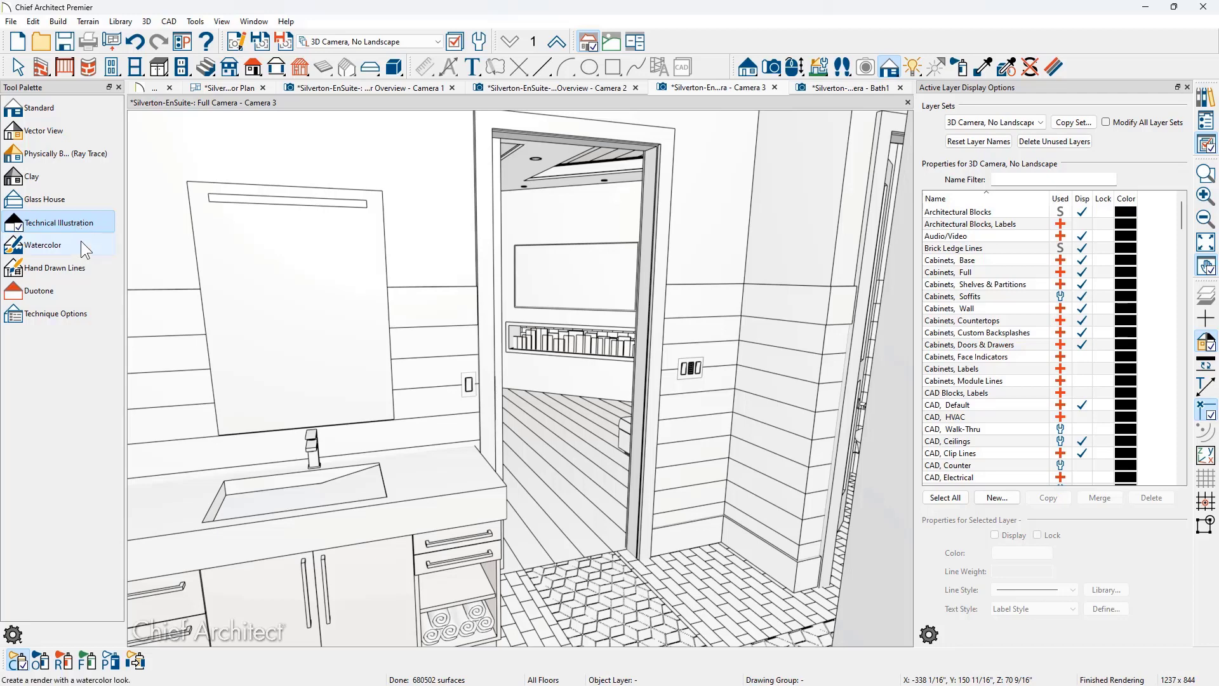
click(83, 251)
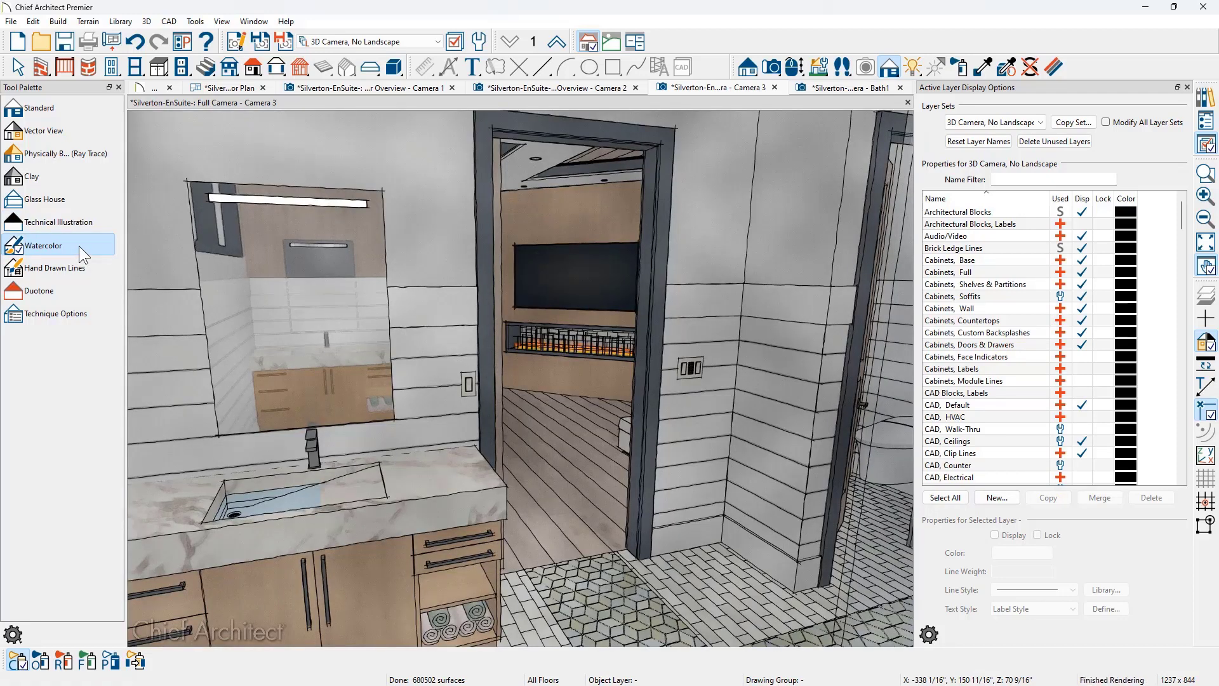
click(82, 317)
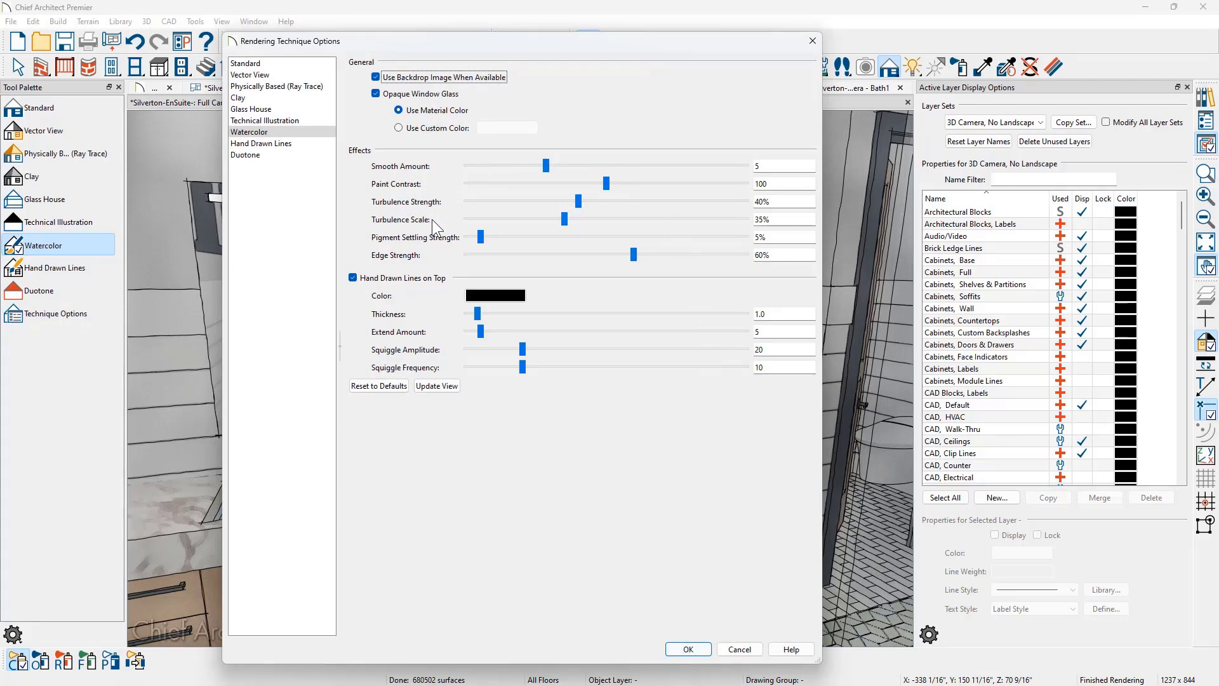
click(688, 649)
- Render the Camera 3 view with the Standard technique and enable Hand Drawn Lines on Top in its technique options
click(61, 114)
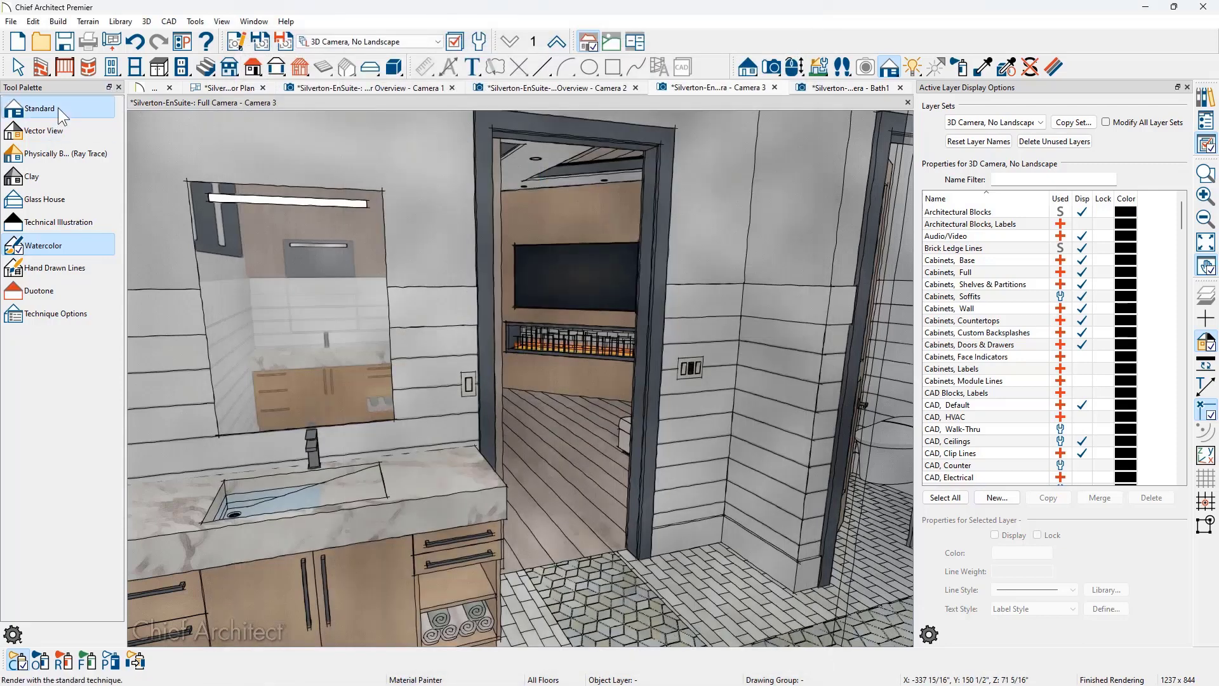
click(56, 315)
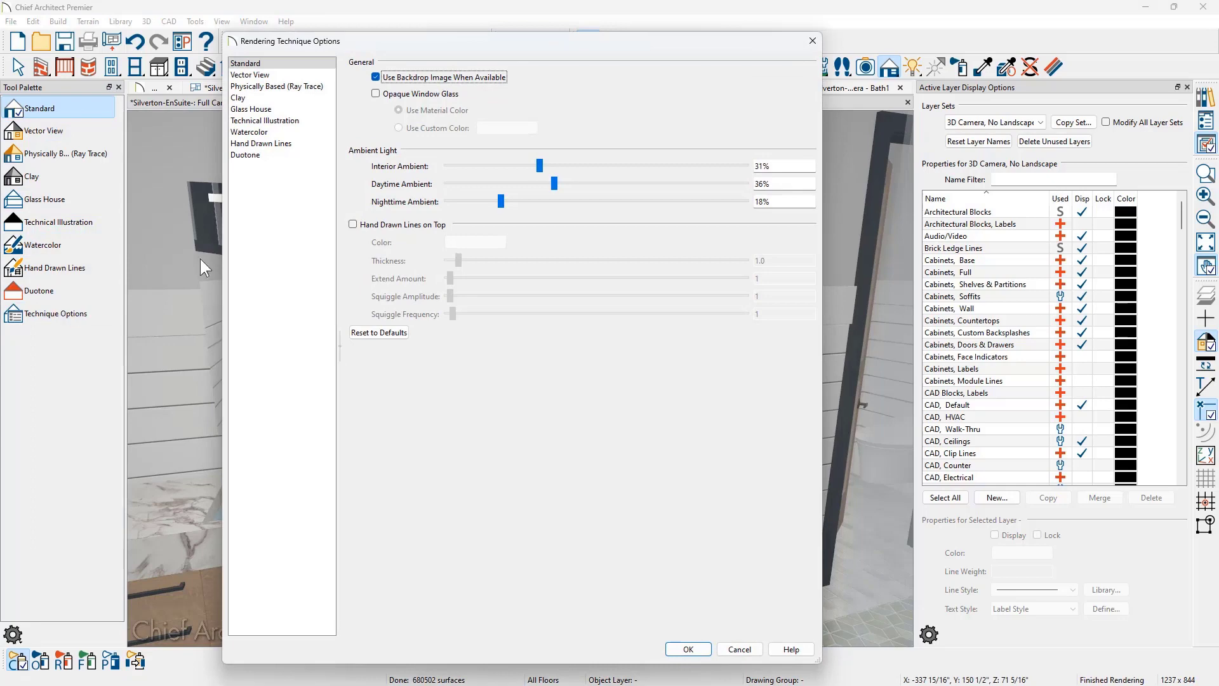
click(380, 226)
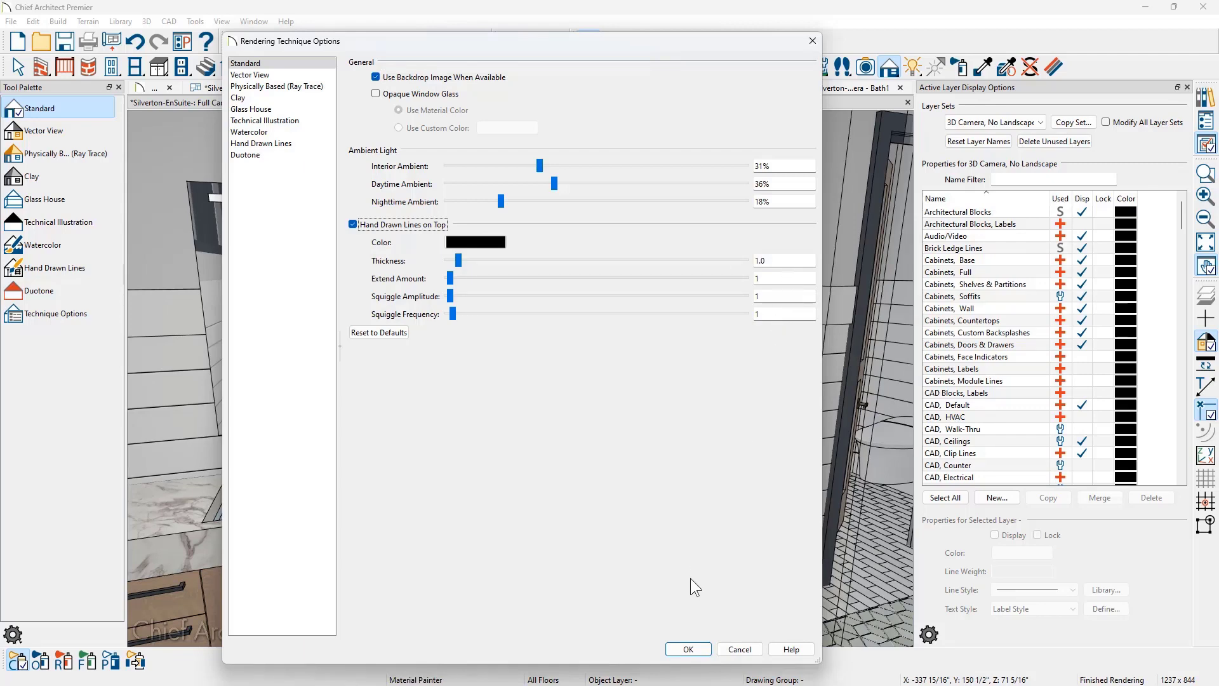
click(688, 649)
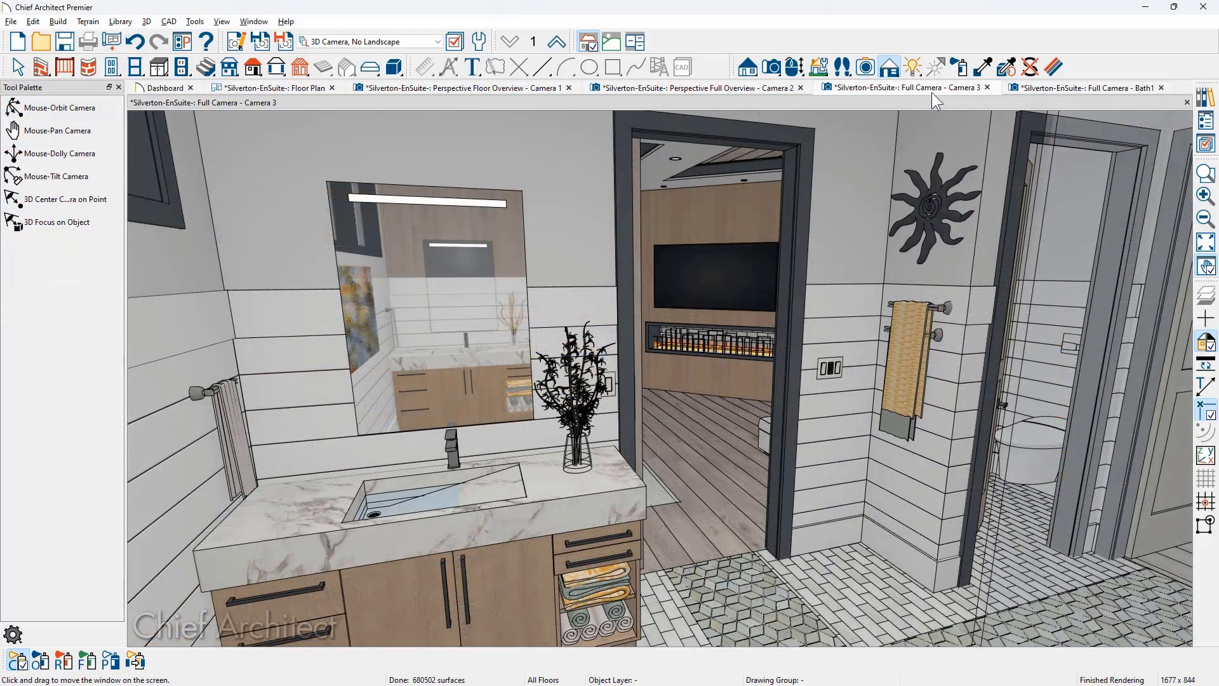
- Switch to the Bath1 camera view and review the image size and resolution settings for exporting it as a picture
click(1092, 87)
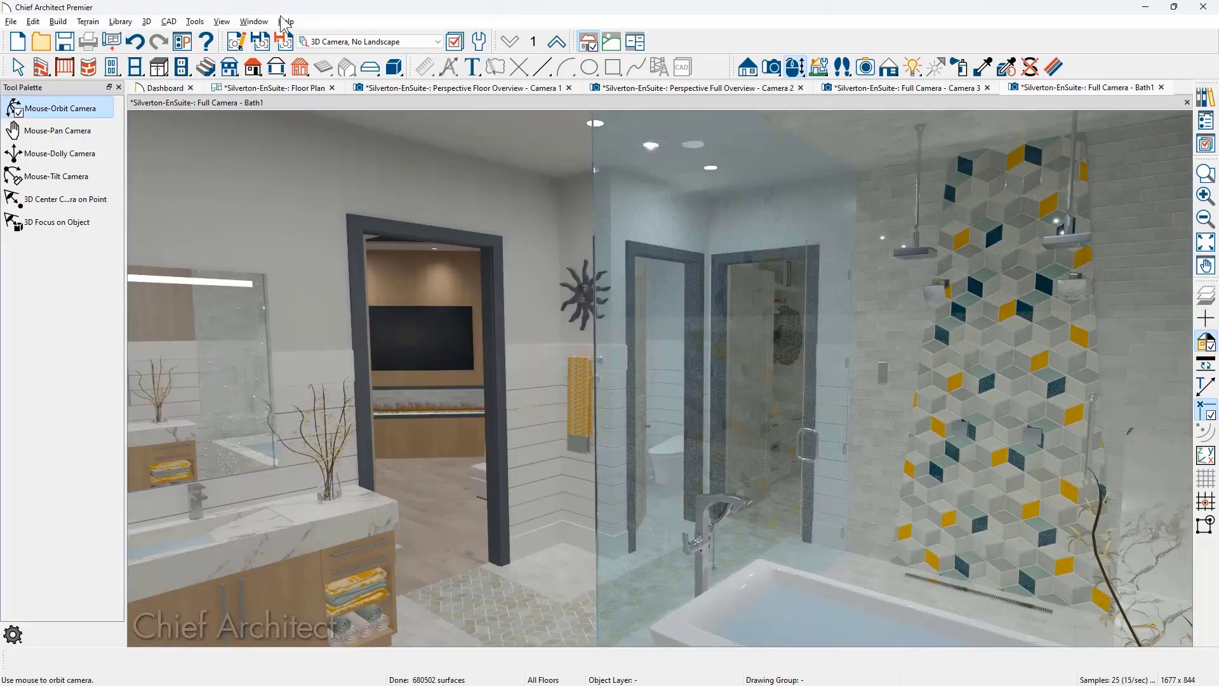
click(14, 23)
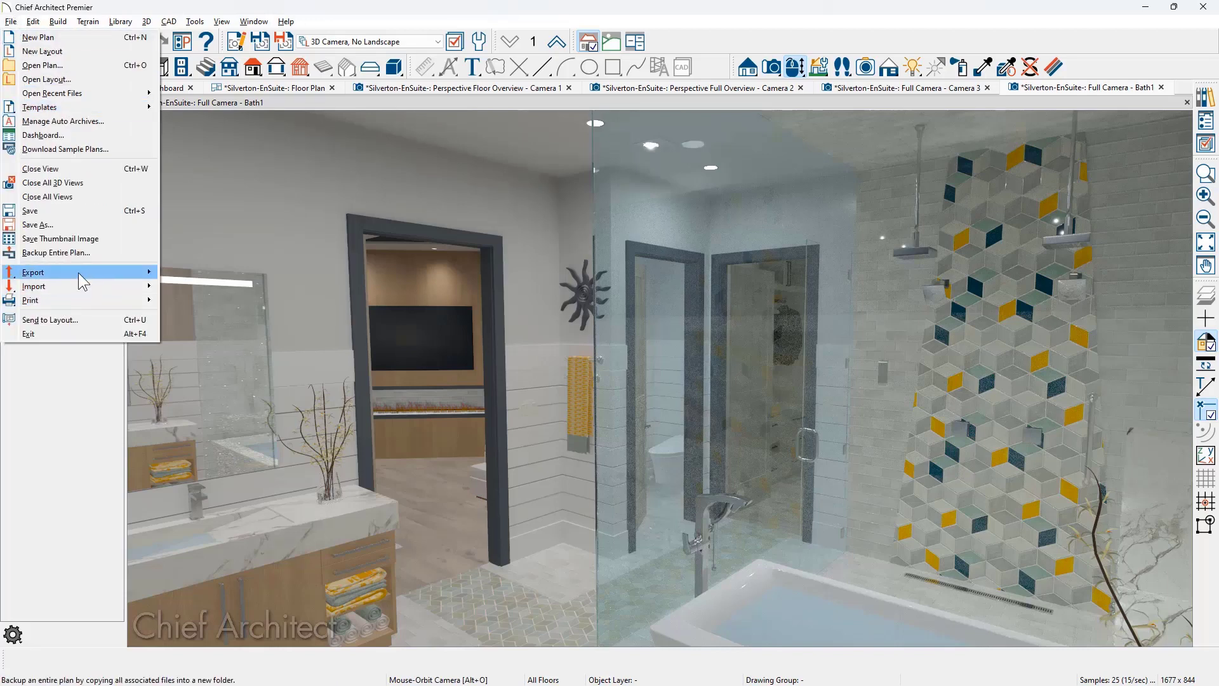
mouse_move(78, 271)
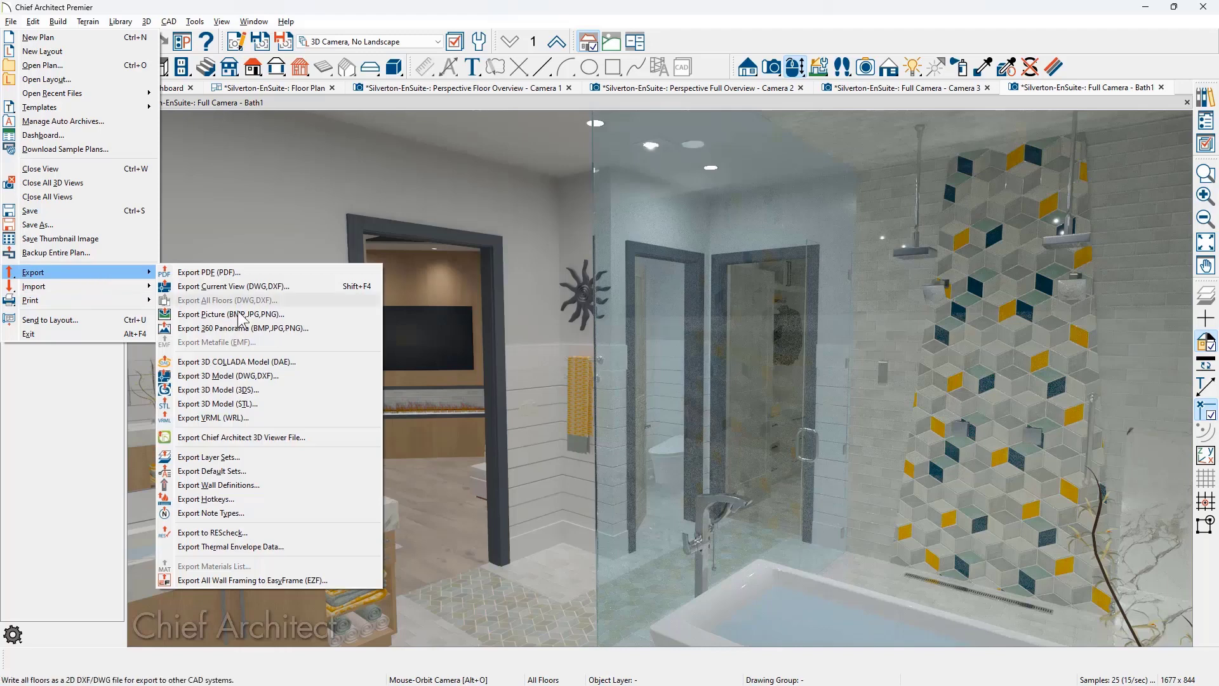
click(318, 316)
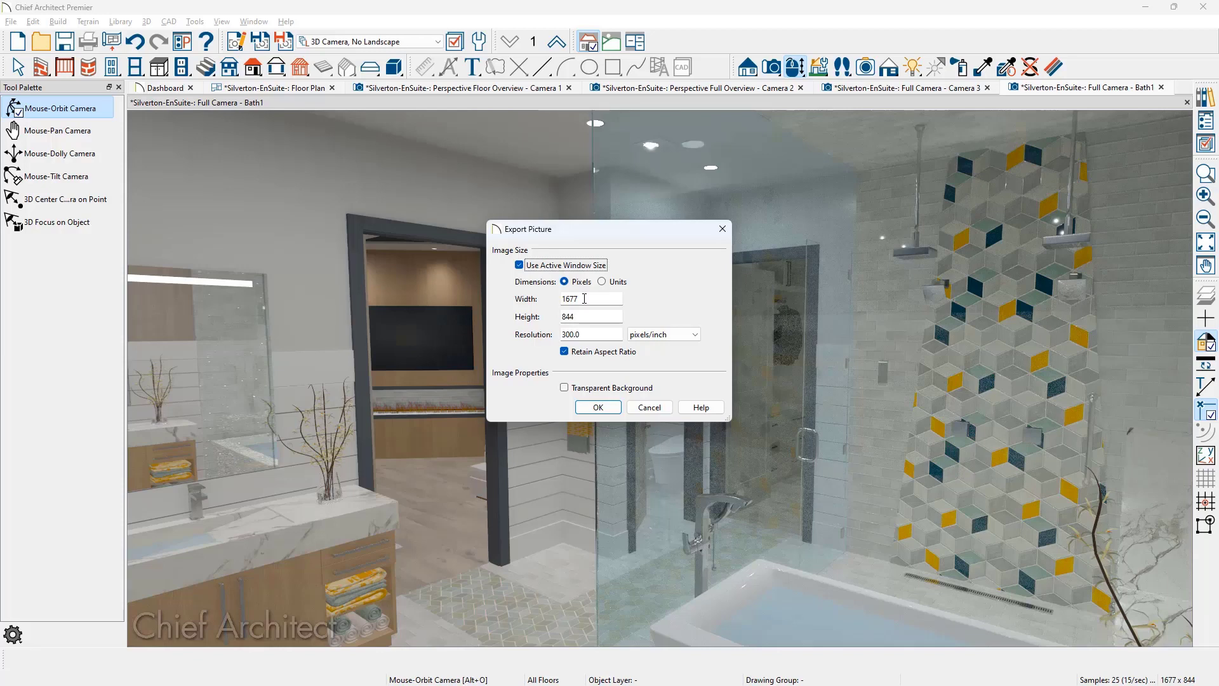
key(Escape)
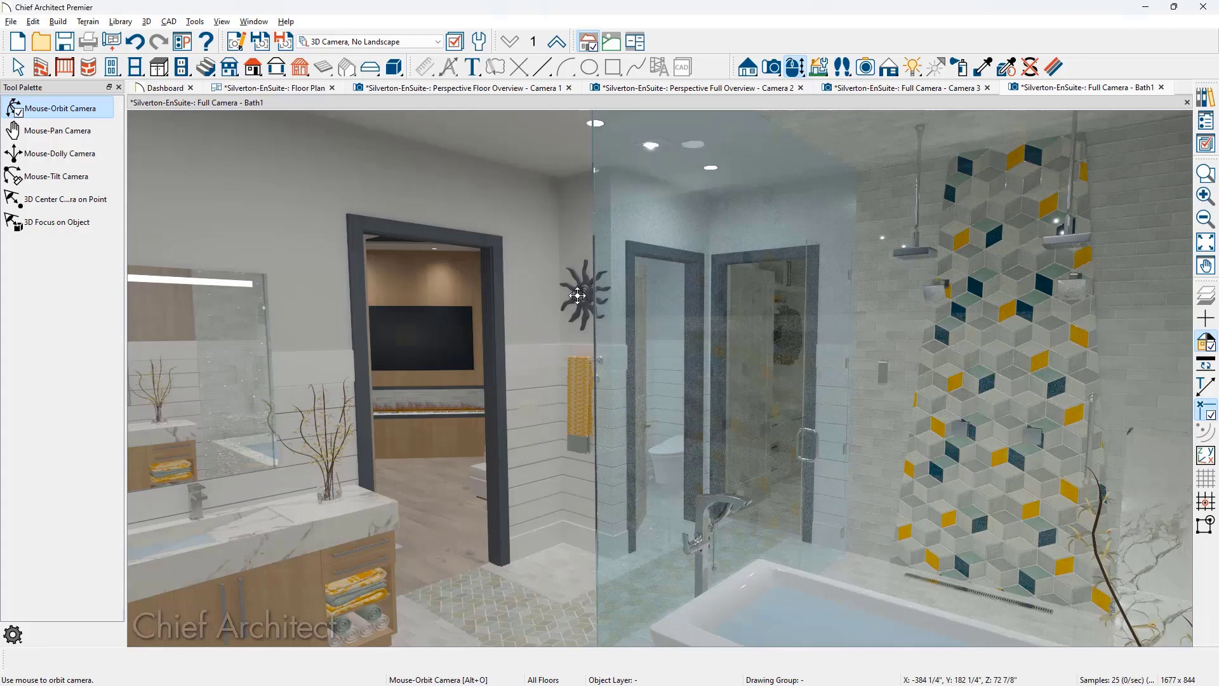
- Set up a 360 panorama export of the Bath1 view with saving to Chief Architect Cloud selected
click(12, 22)
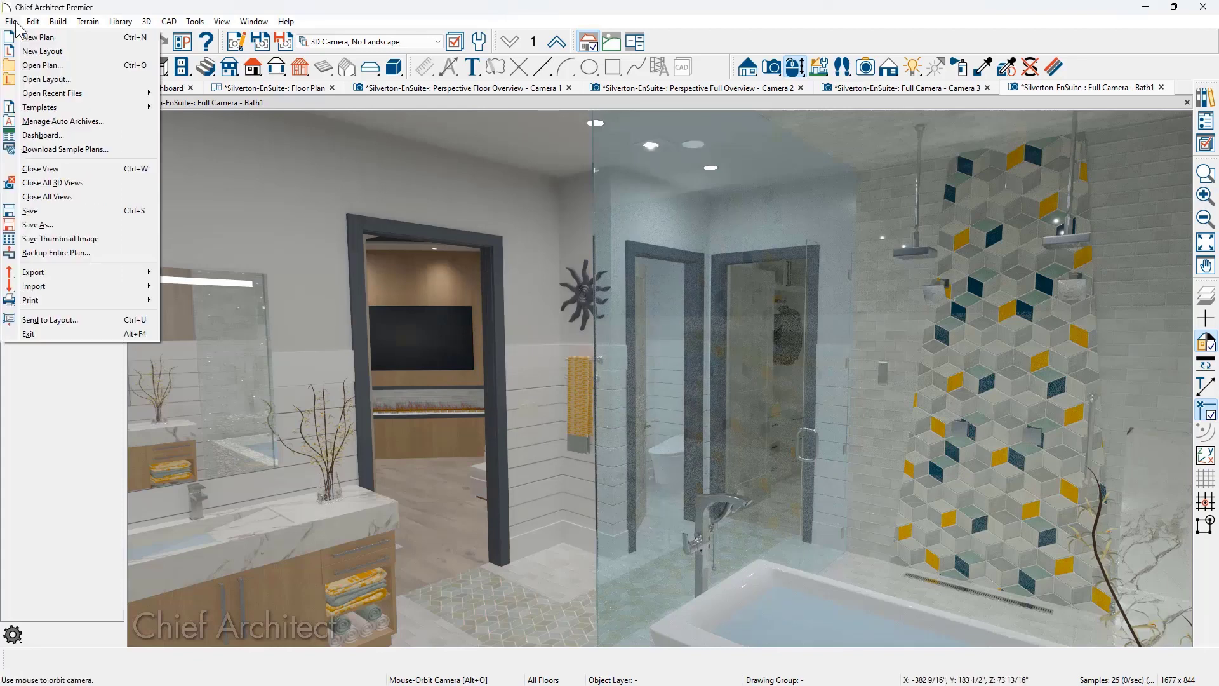
mouse_move(61, 273)
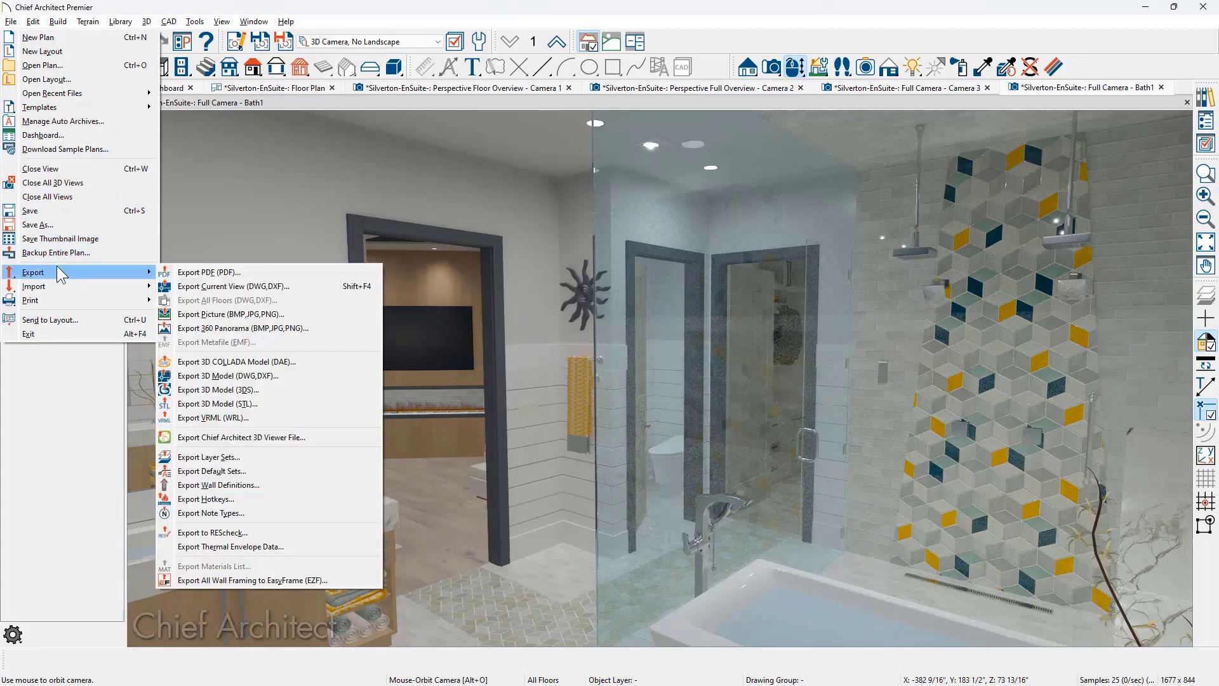
click(319, 328)
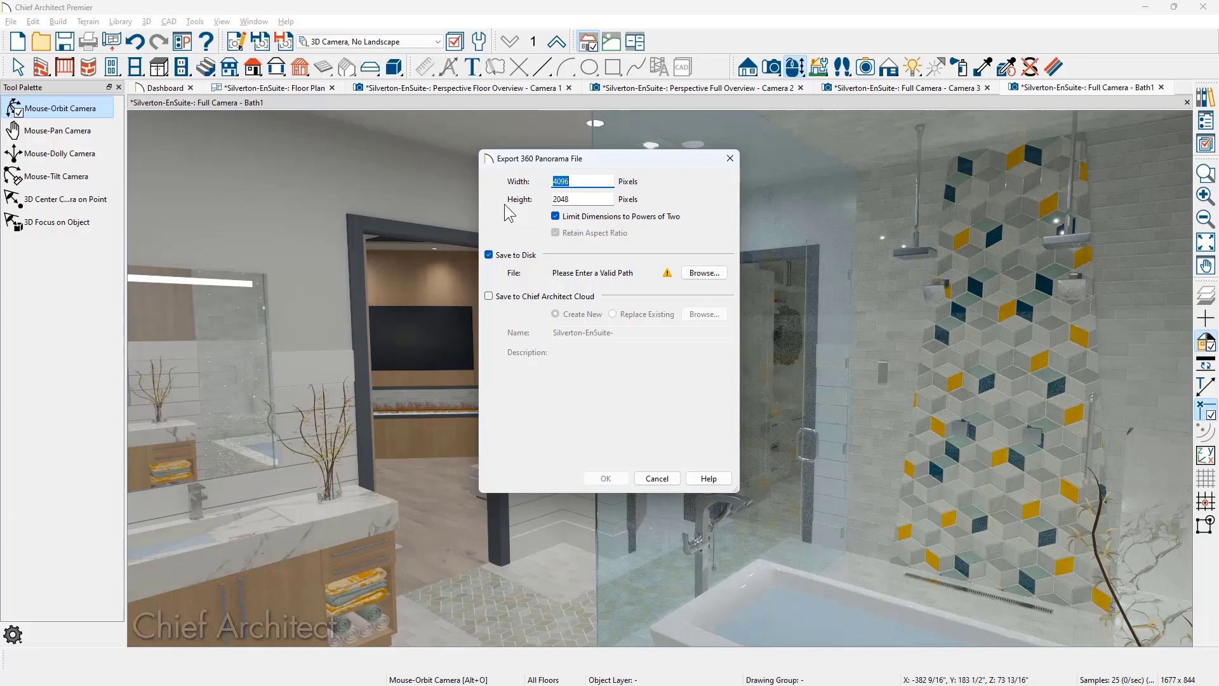
click(605, 182)
click(499, 296)
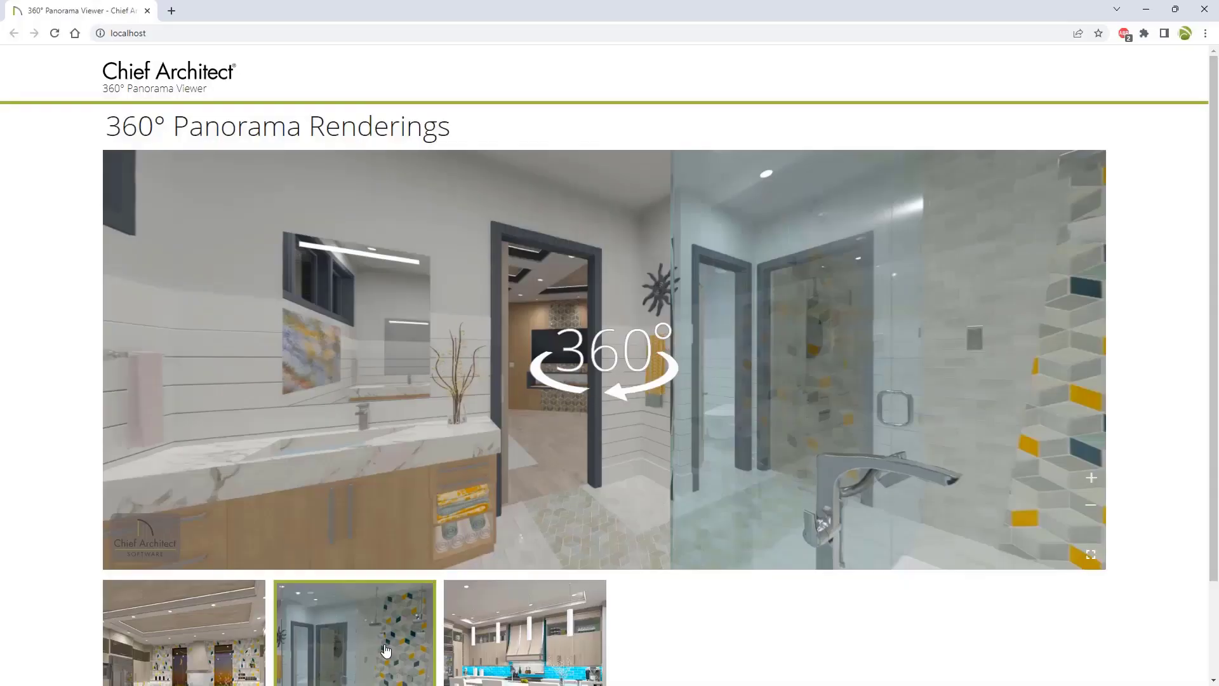
- Show the bathroom panorama full screen in the 360° Panorama Viewer and look around the vanity, wall art and shower
click(1092, 554)
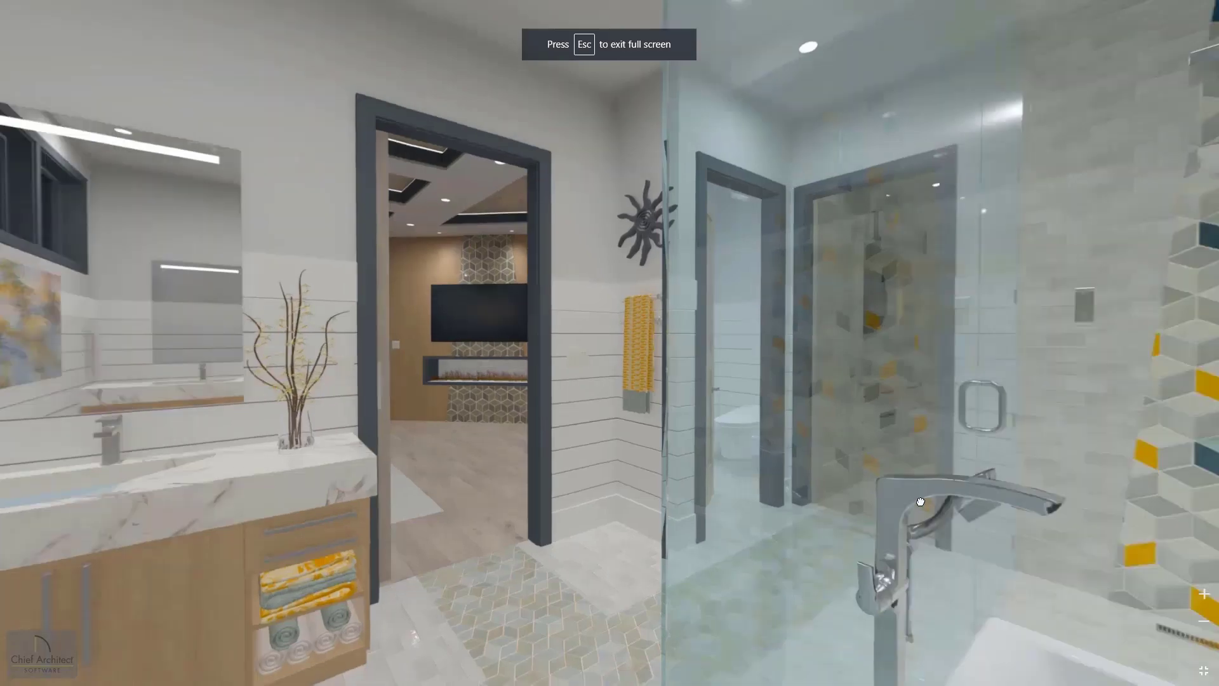
drag(920, 502, 1059, 559)
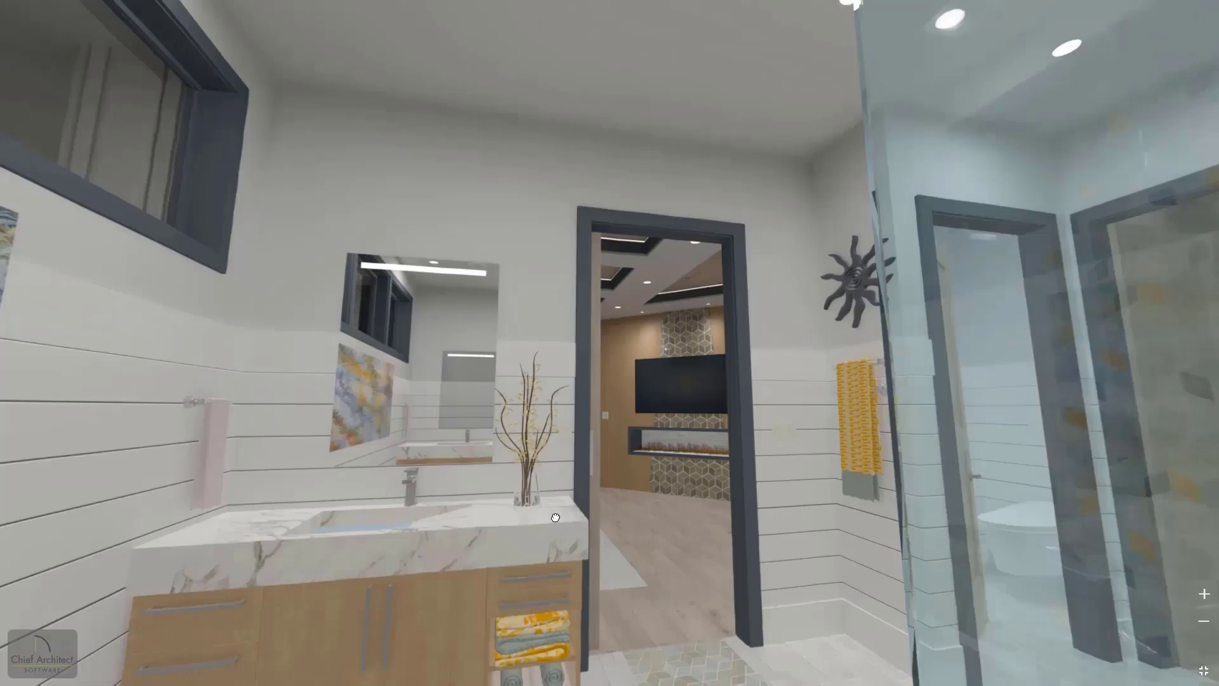
drag(646, 514, 831, 537)
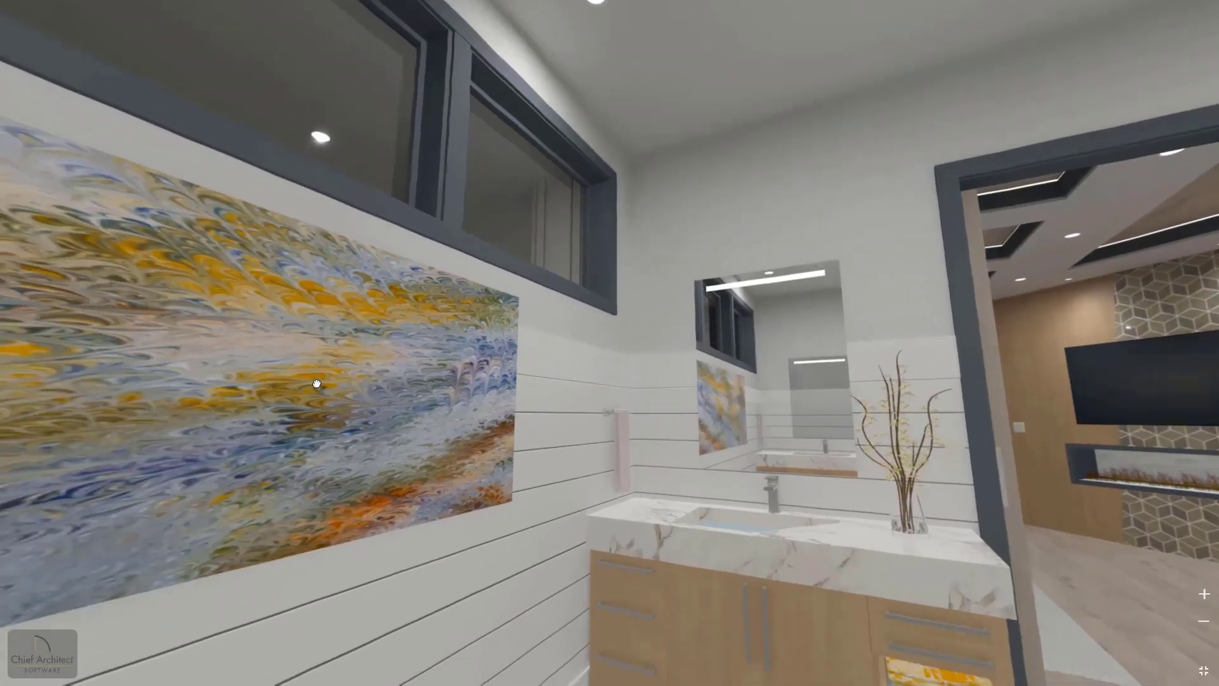
drag(321, 384, 35, 431)
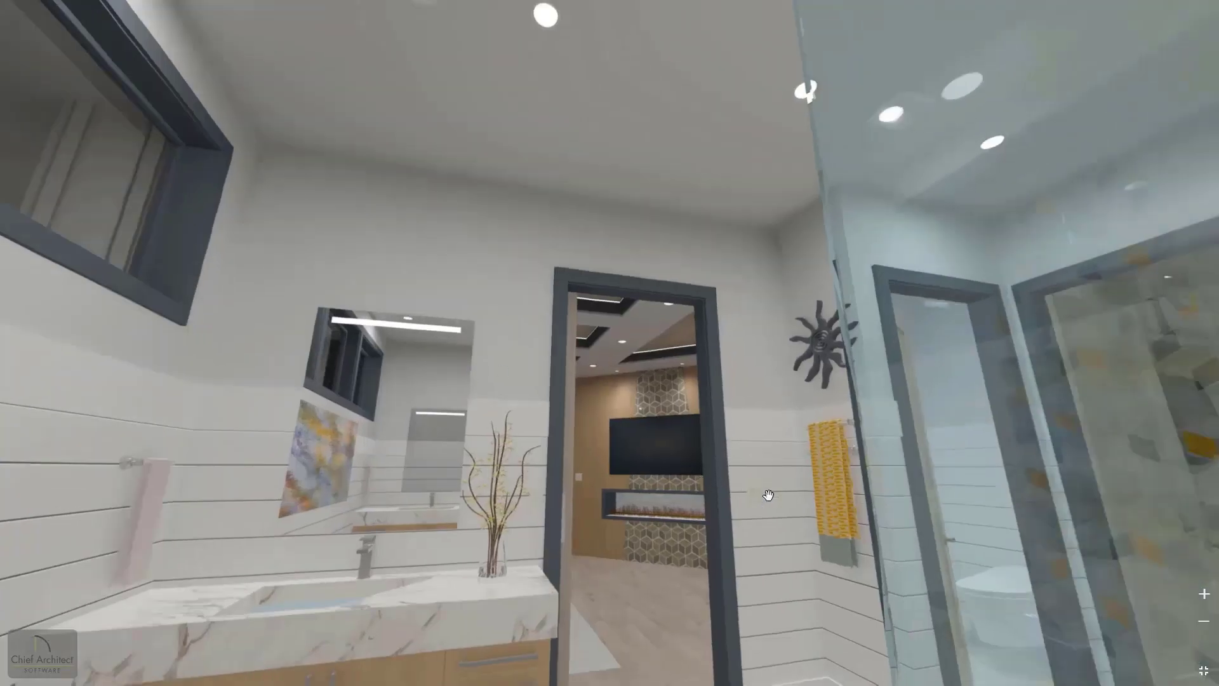
drag(768, 495, 509, 356)
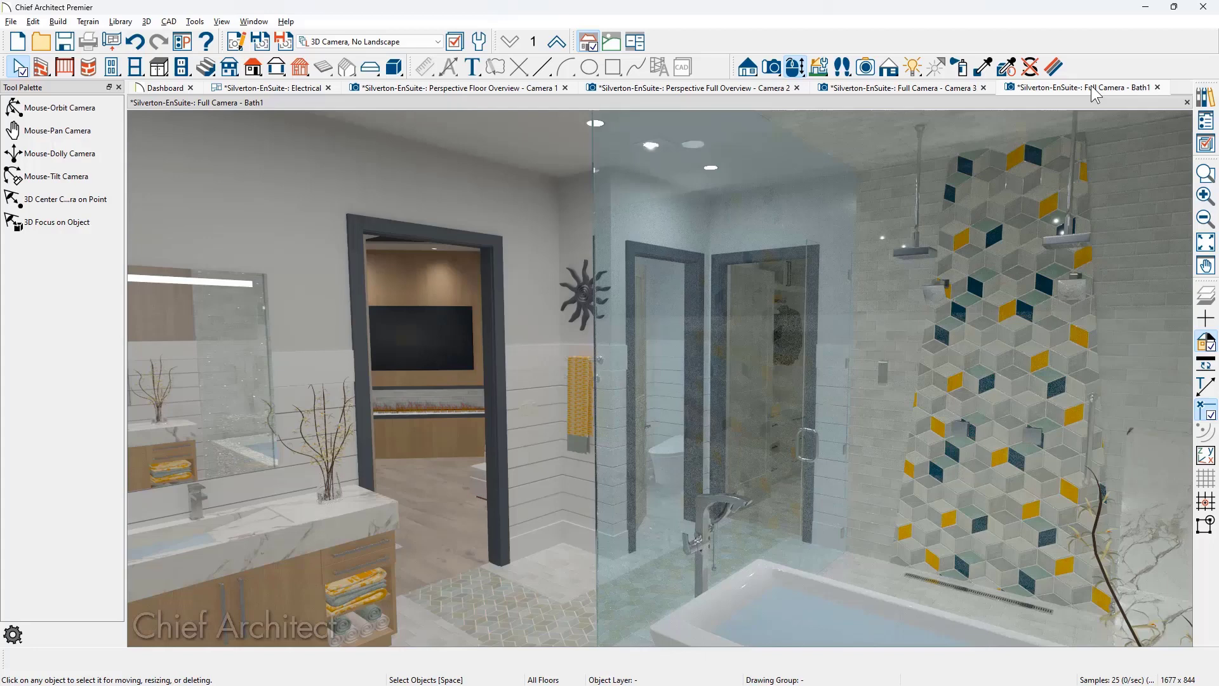
- Return to the Silverton-EnSuite floor plan and change its saved plan view to Walk-Thru
click(283, 89)
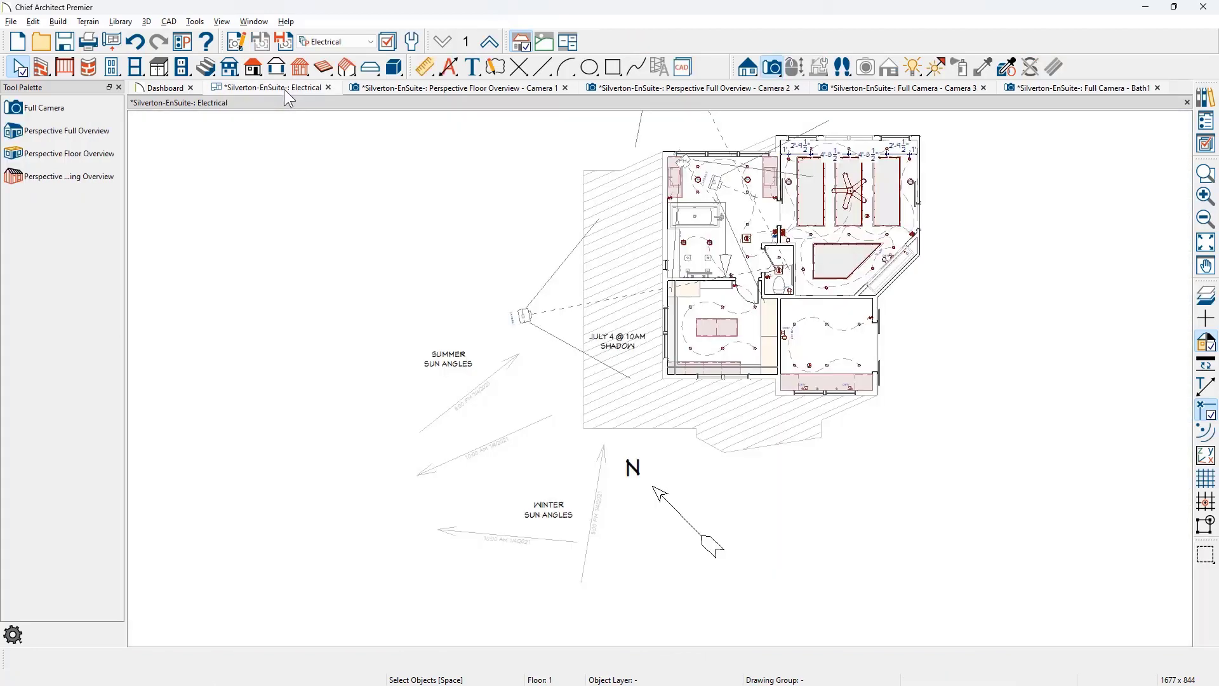
click(302, 45)
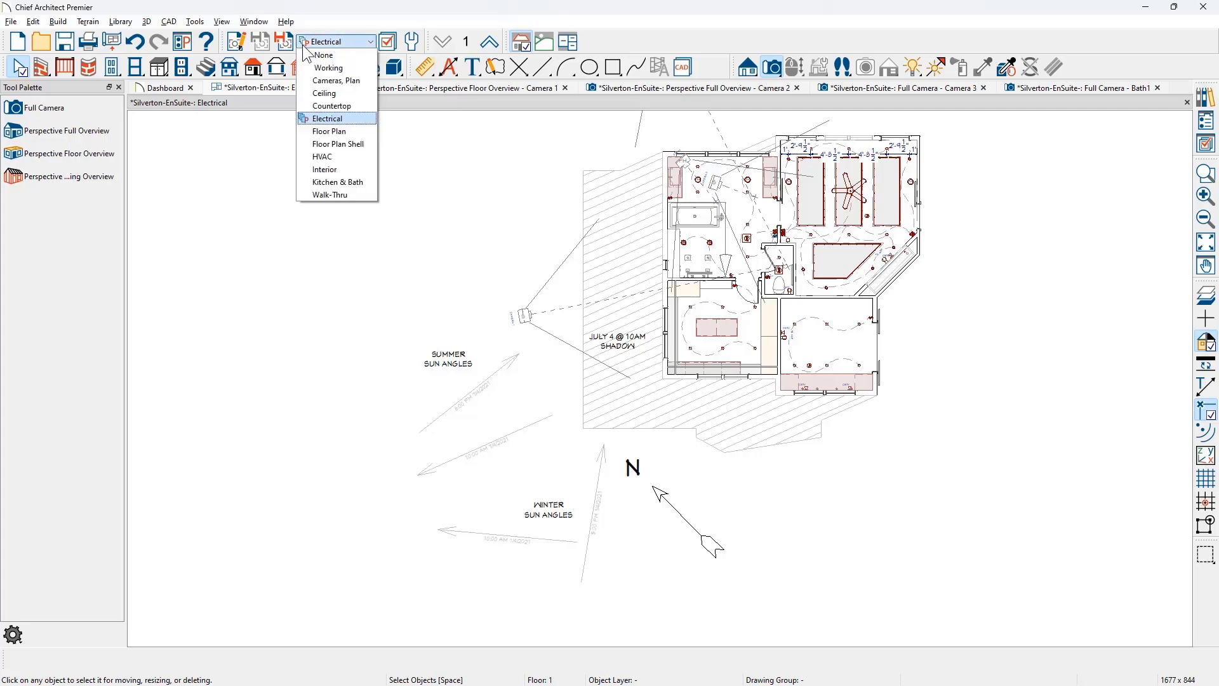
click(369, 195)
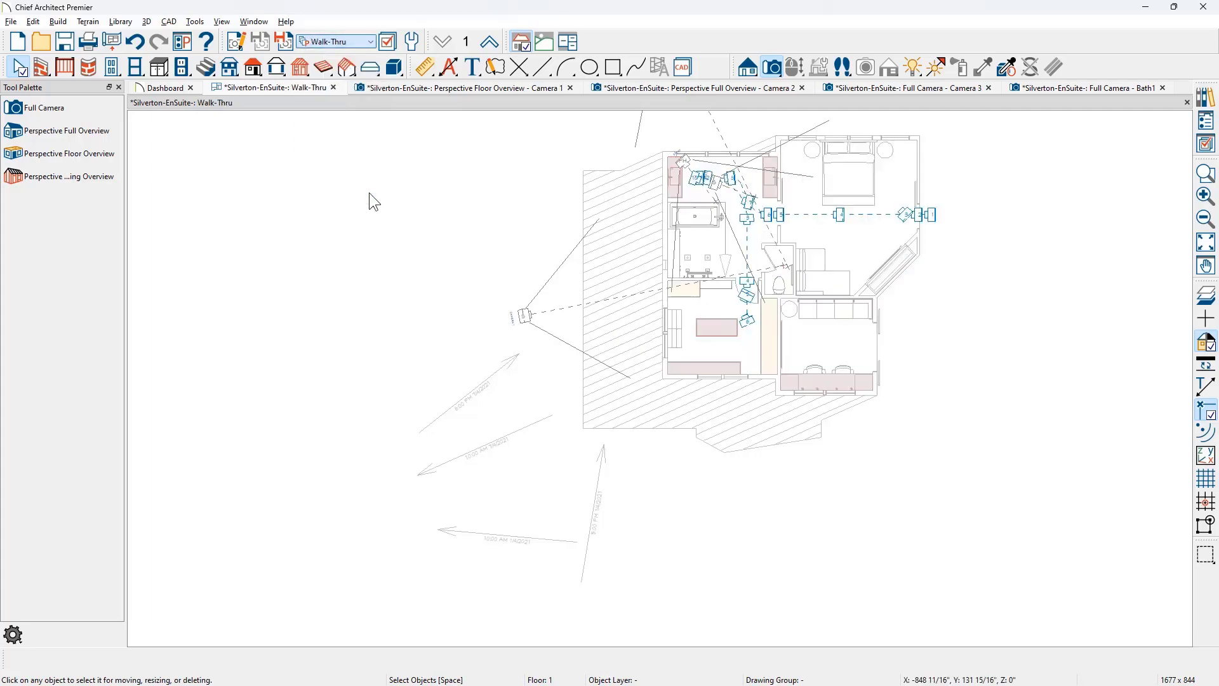
- Preview the walkthrough path running from the bedroom into the bathroom, advance it to Key Frame 5 and adjust the camera direction there
scroll(813, 240, up, 5)
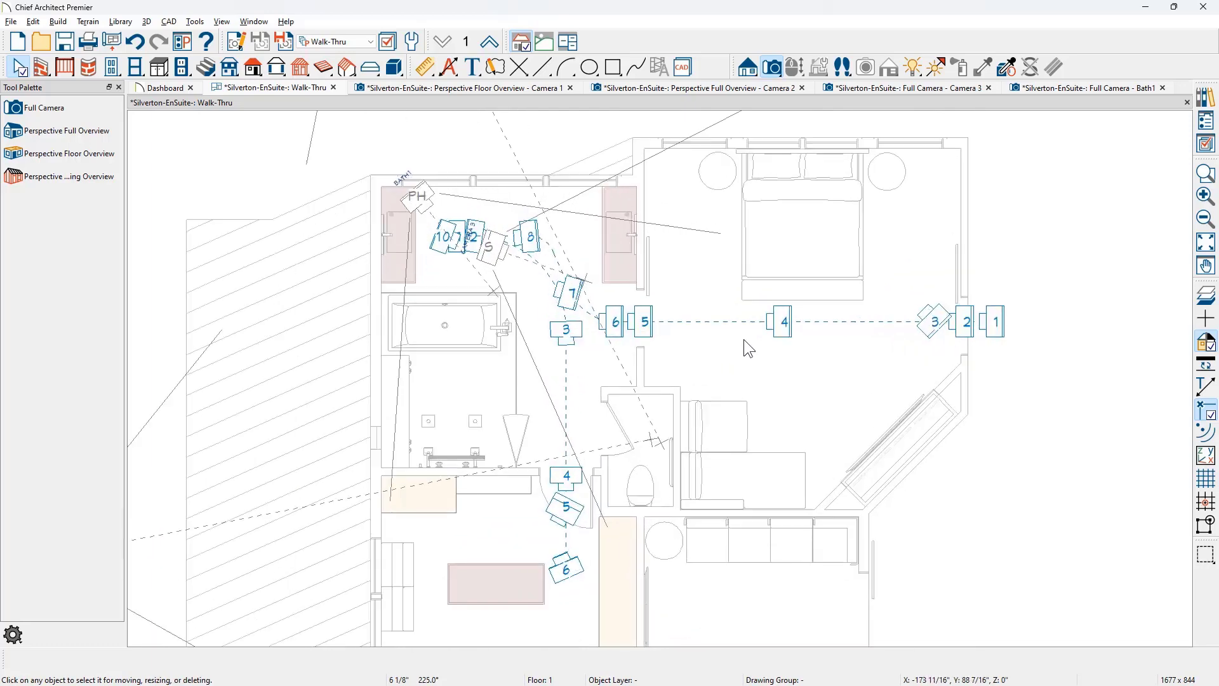
scroll(745, 341, up, 1)
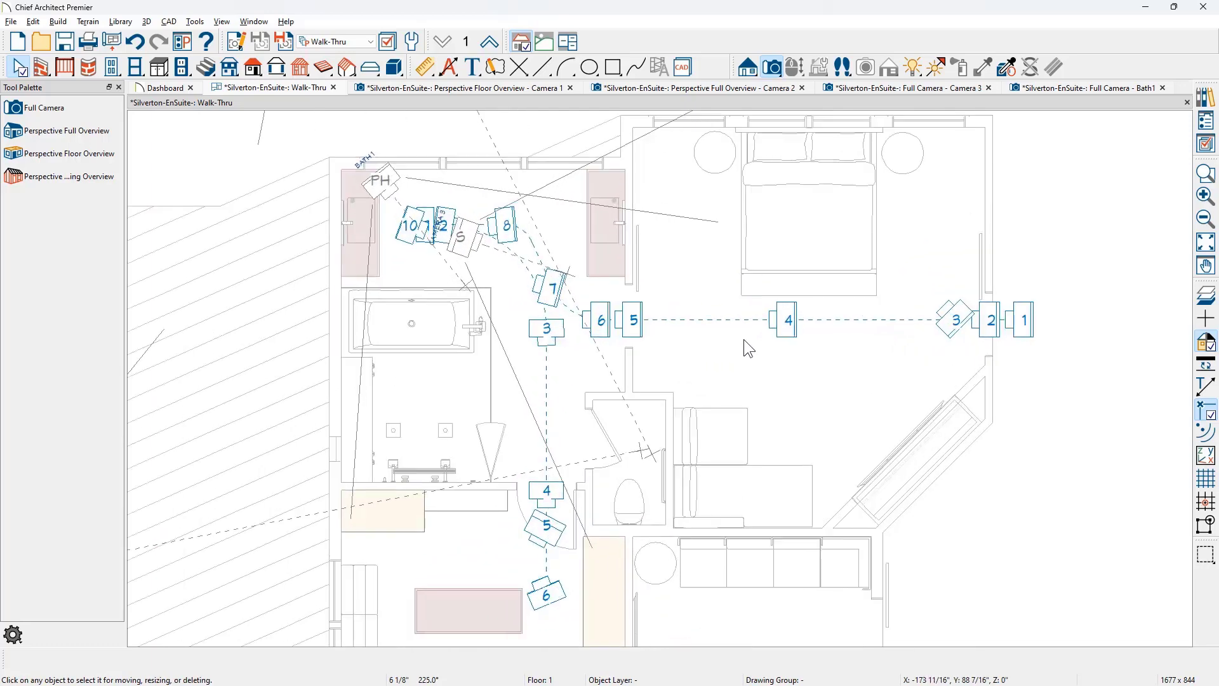
click(604, 322)
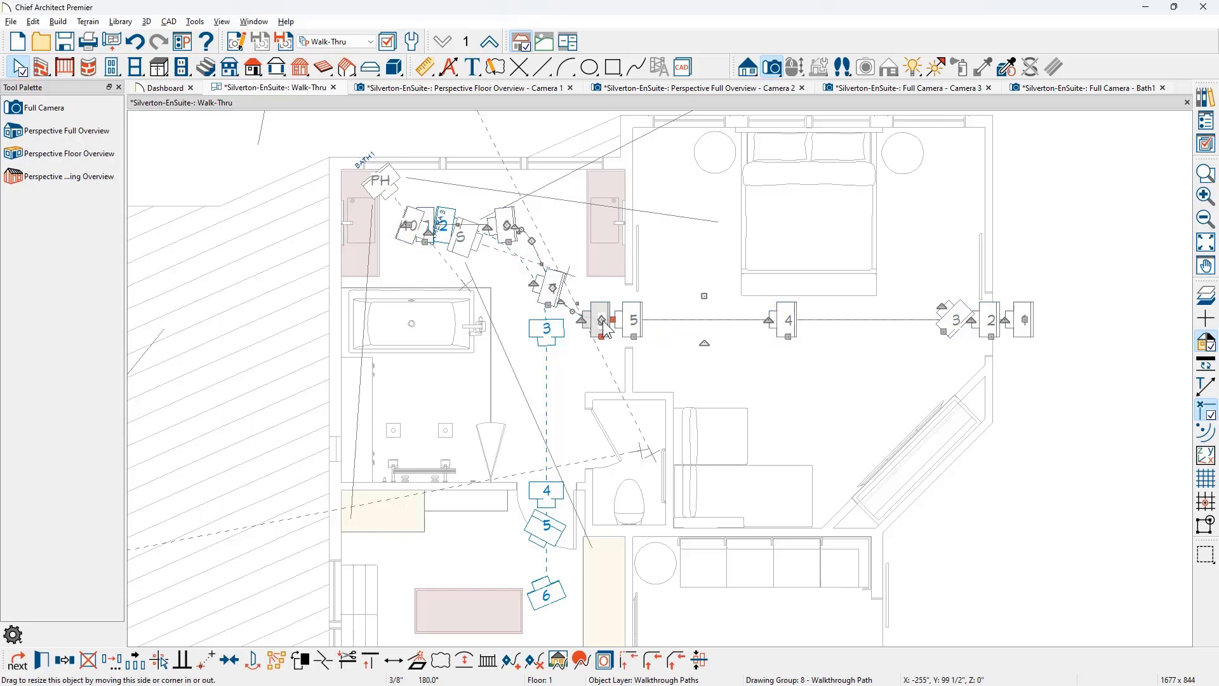
click(581, 661)
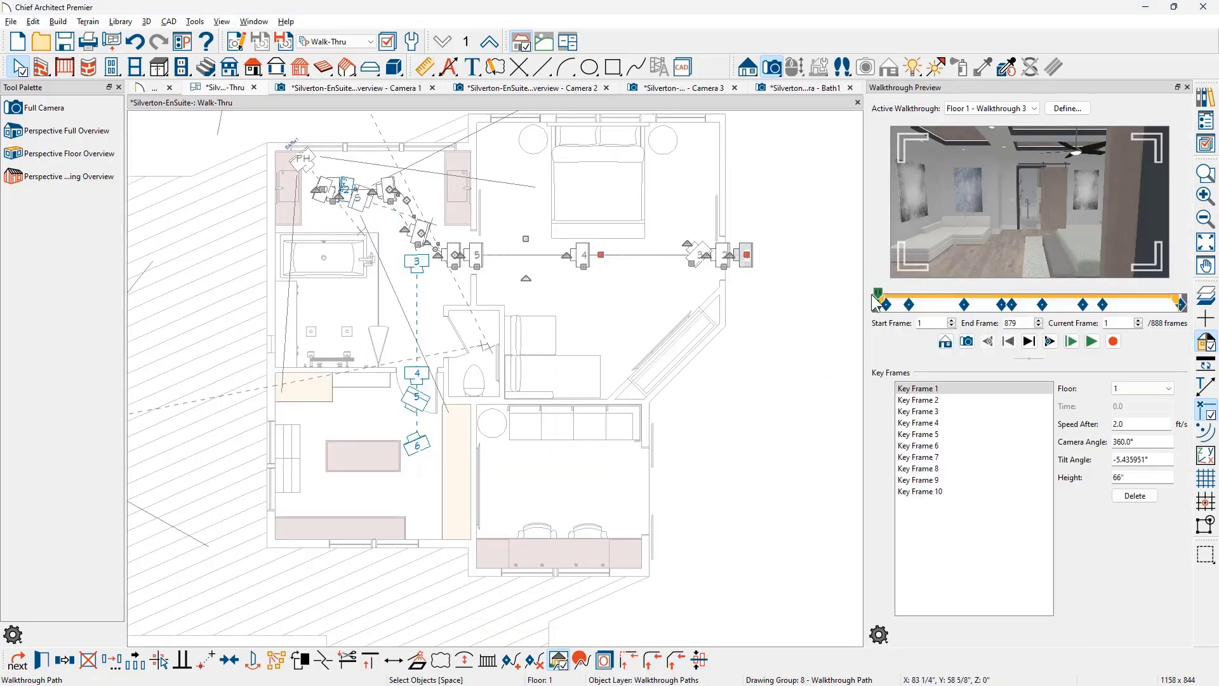
drag(874, 296, 1002, 294)
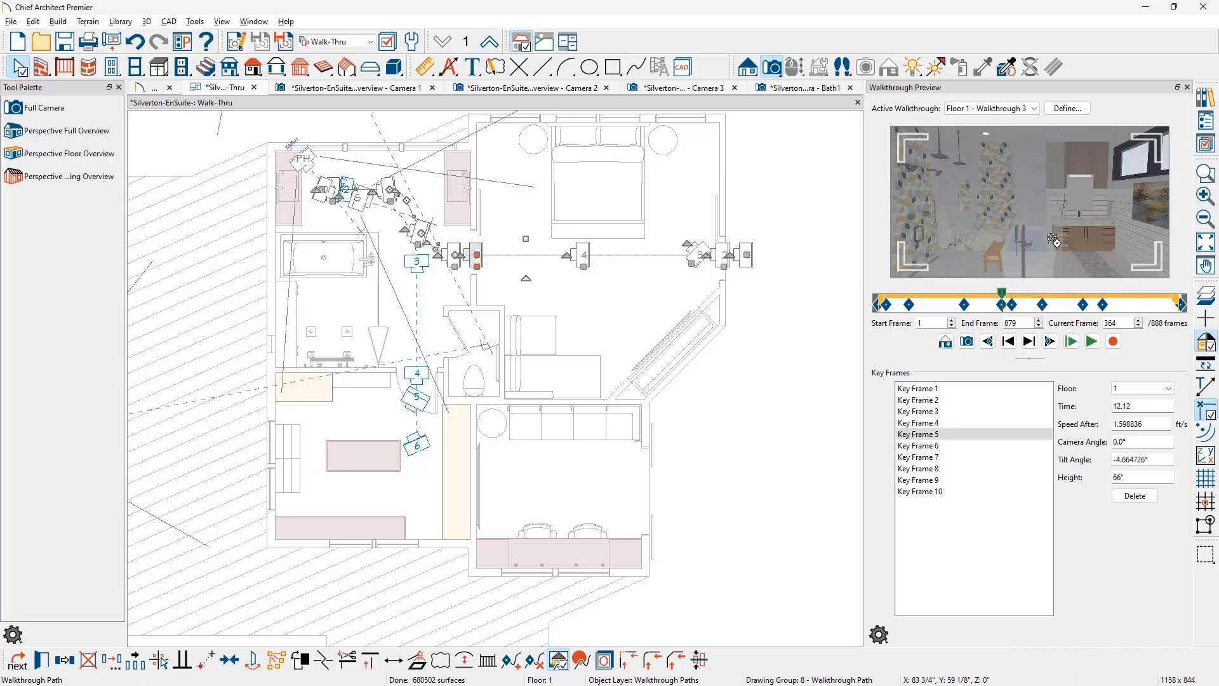
mouse_move(1040, 207)
mouse_down()
mouse_move(1006, 198)
mouse_move(1032, 209)
mouse_up()
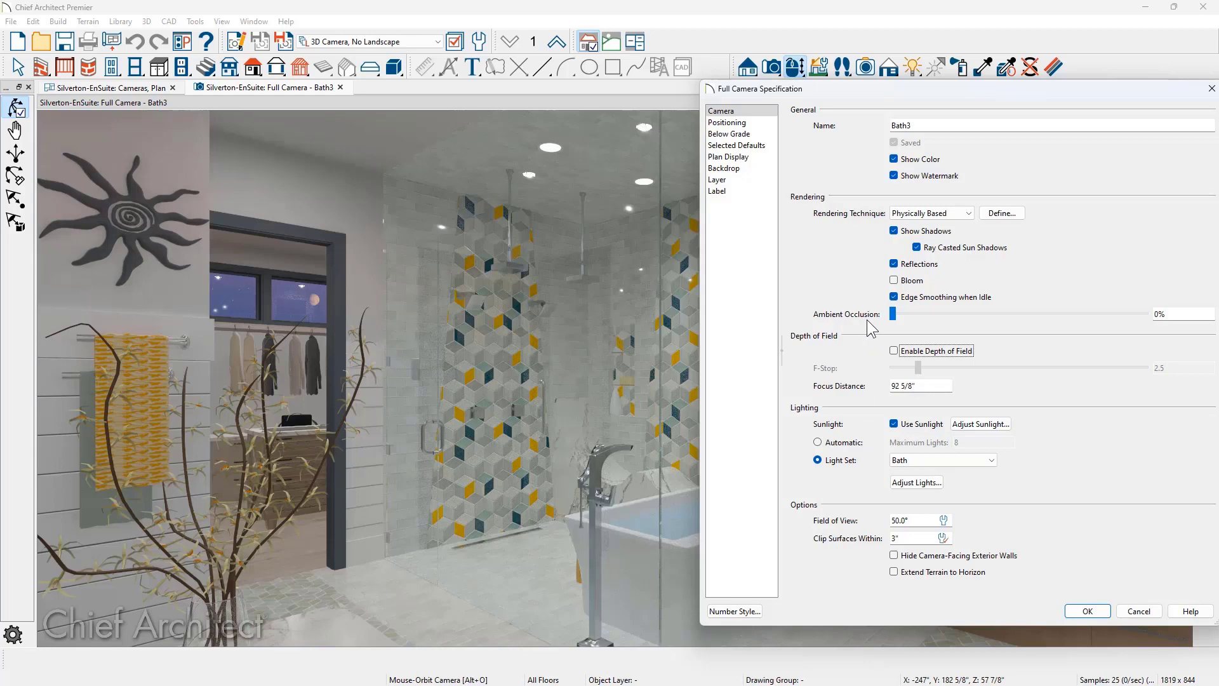
- Review the Bath3 camera's sunlight settings, generated sky backdrop and Physically Based rendering technique options
click(971, 426)
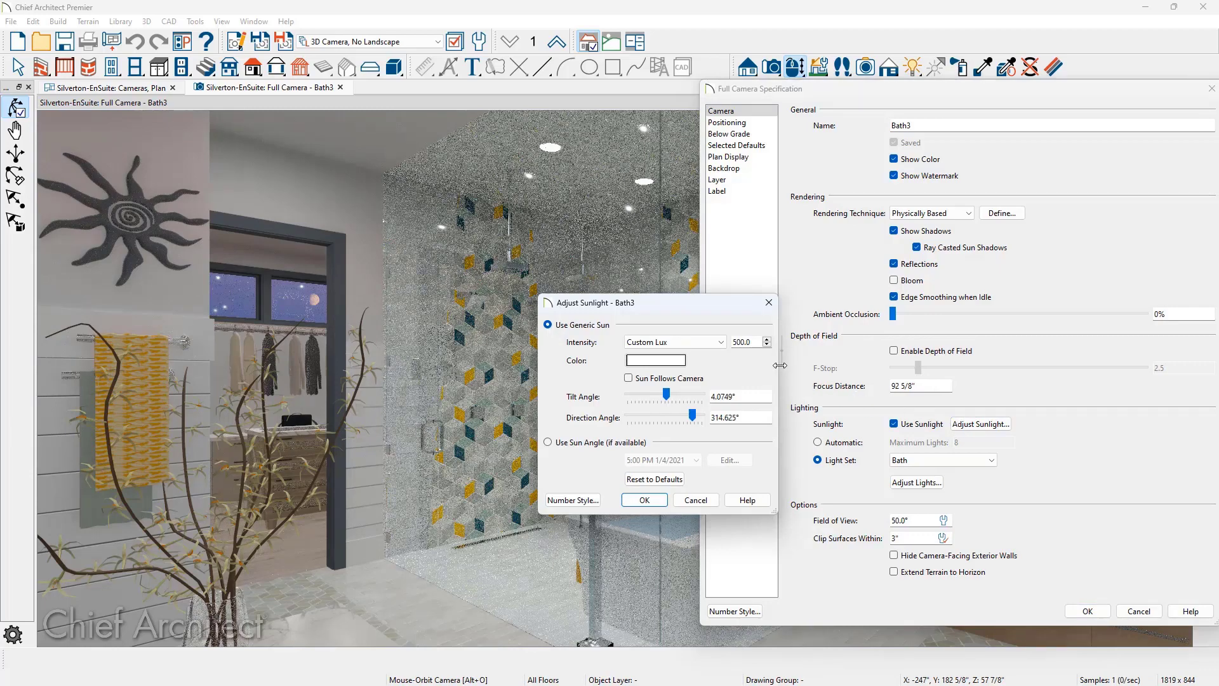
key(Return)
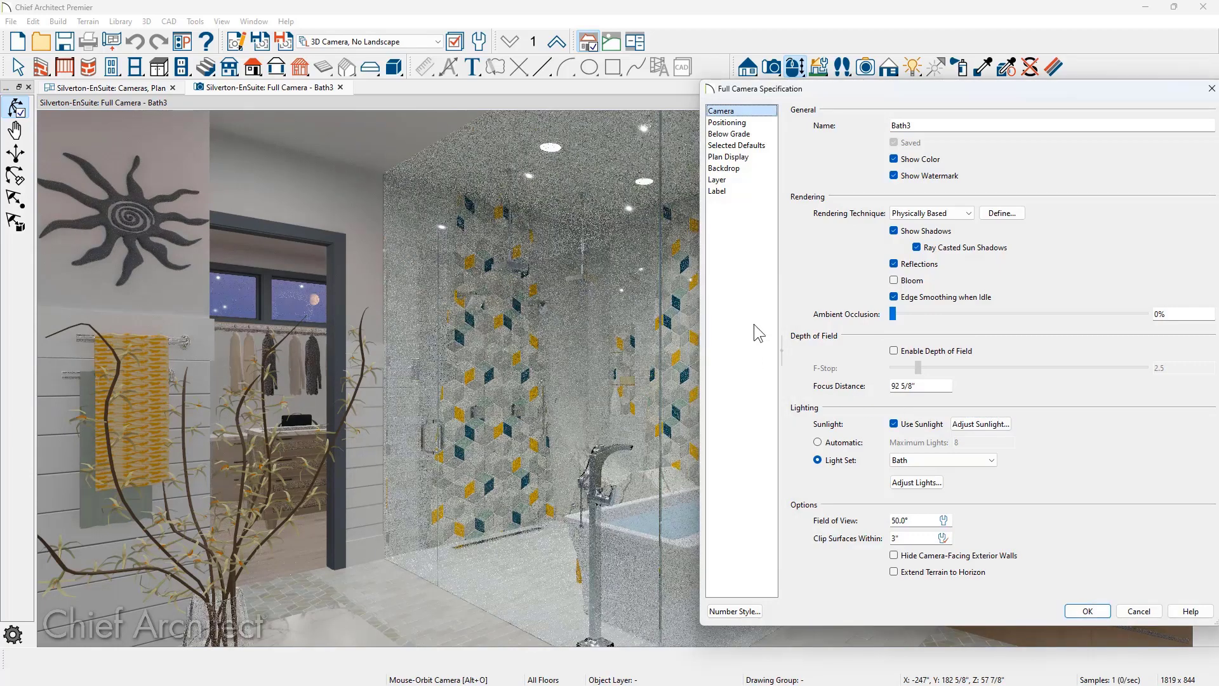
click(745, 169)
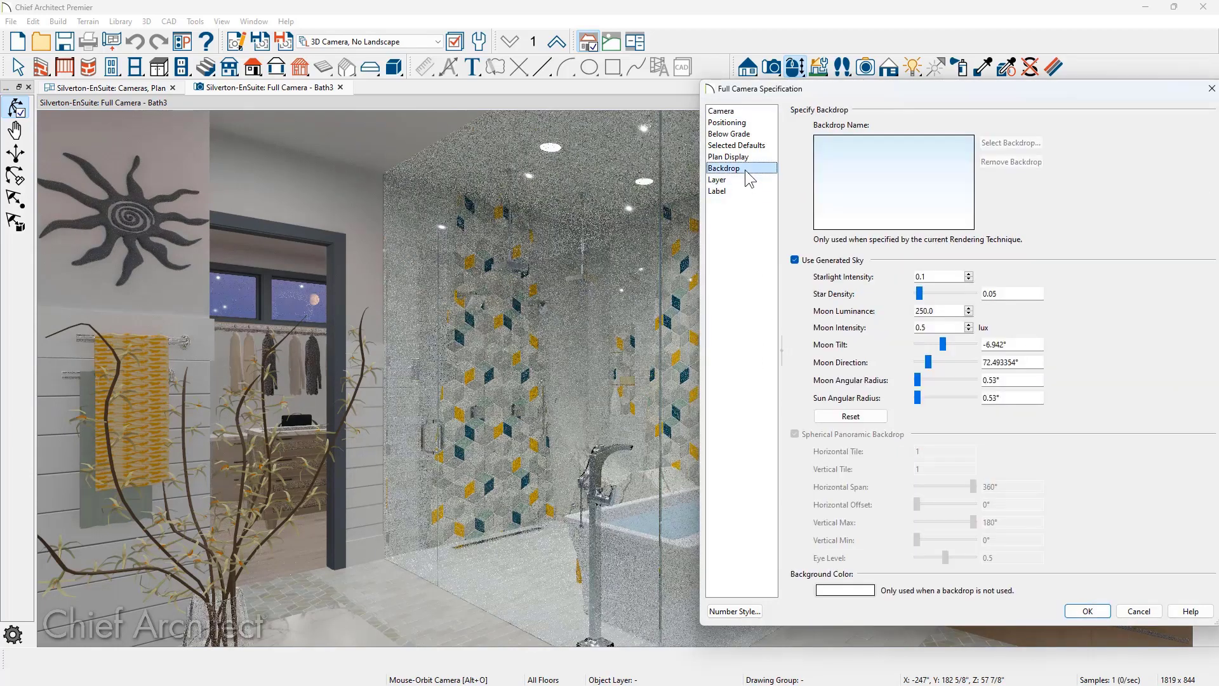
click(747, 112)
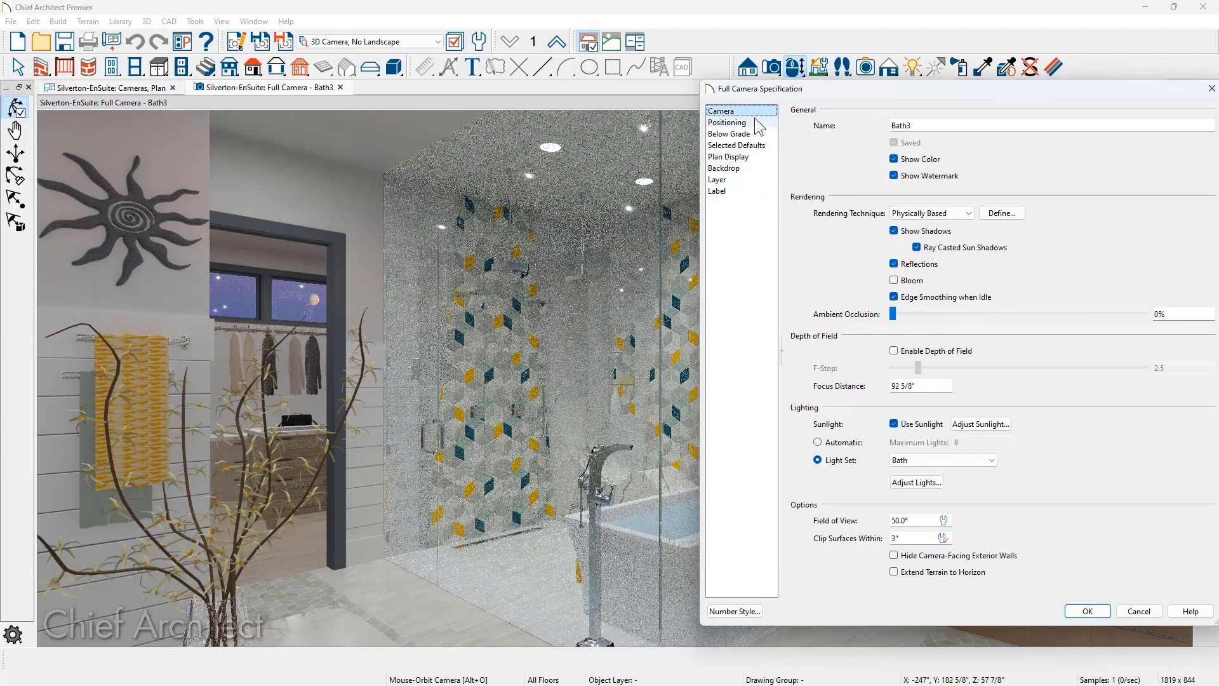
click(990, 214)
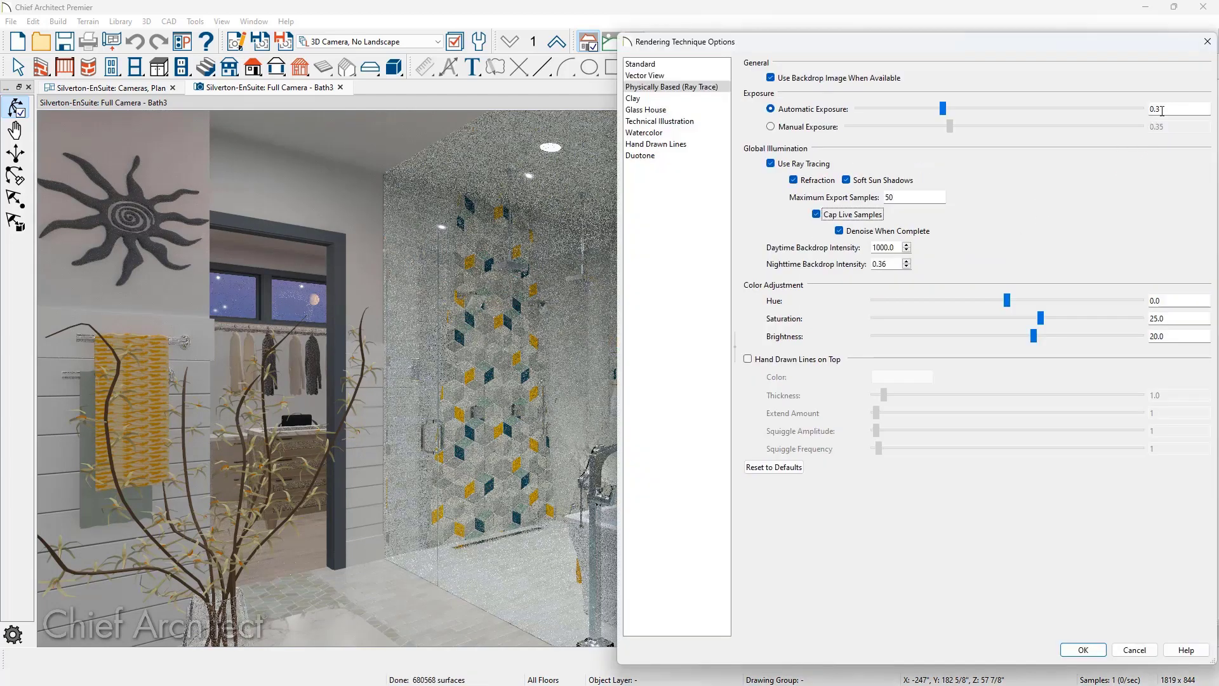
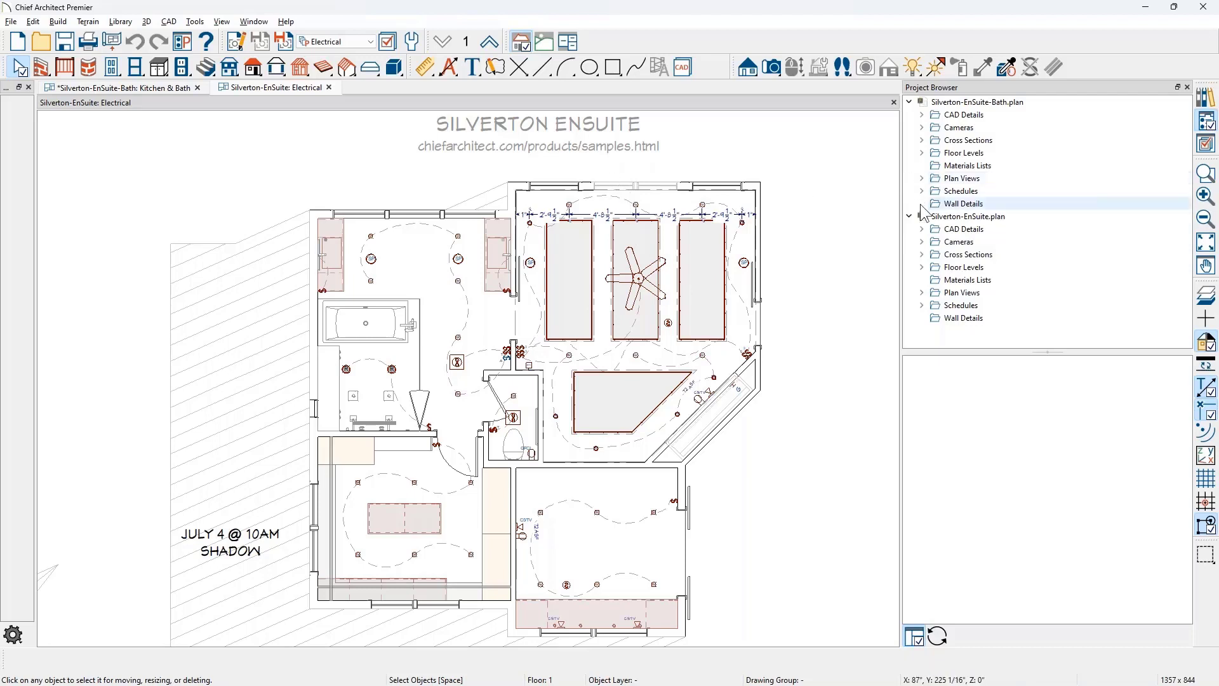
- Collapse Silverton-EnSuite-Bath.plan in the Project Browser and list the 1st Floor cameras saved in Silverton-EnSuite.plan
click(909, 102)
click(920, 140)
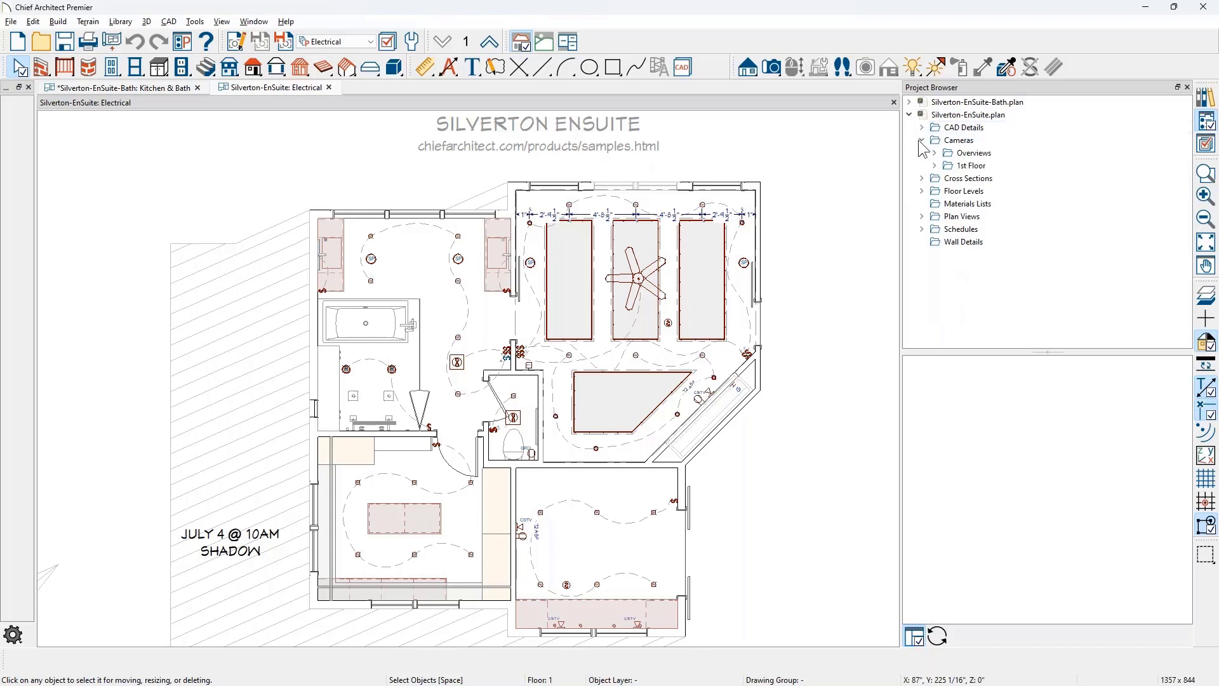
click(935, 165)
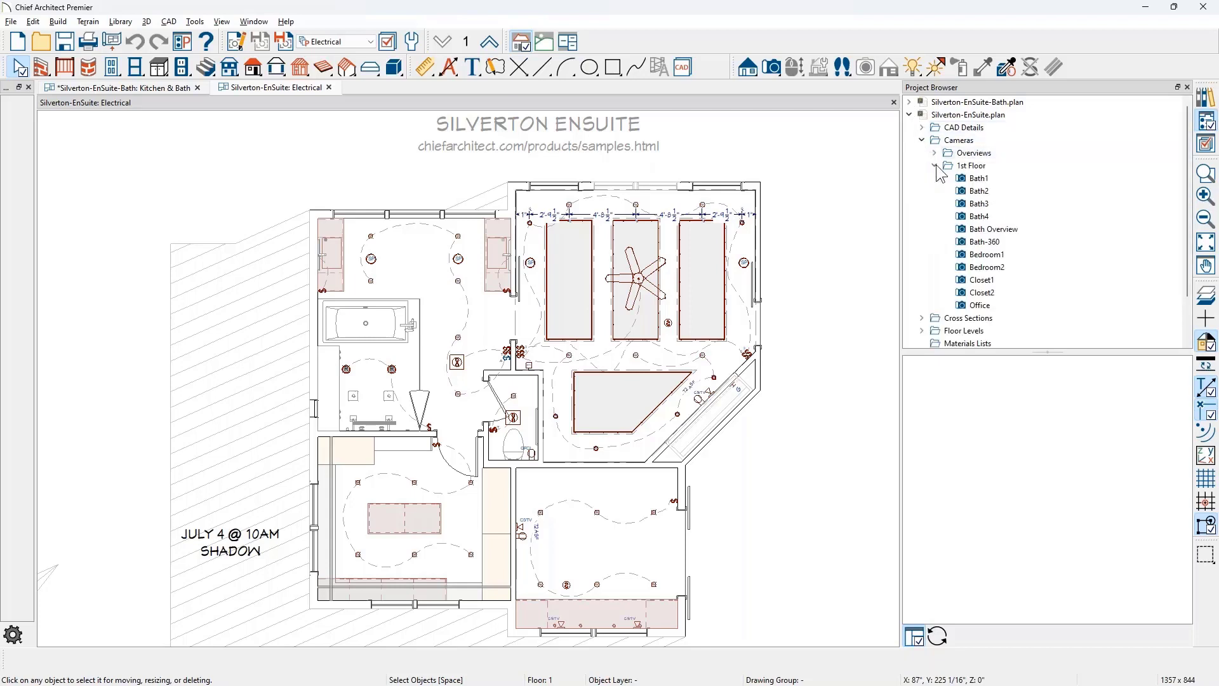
- Open the saved Bedroom2 camera view from the 1st Floor cameras and close the Project Browser
click(1006, 257)
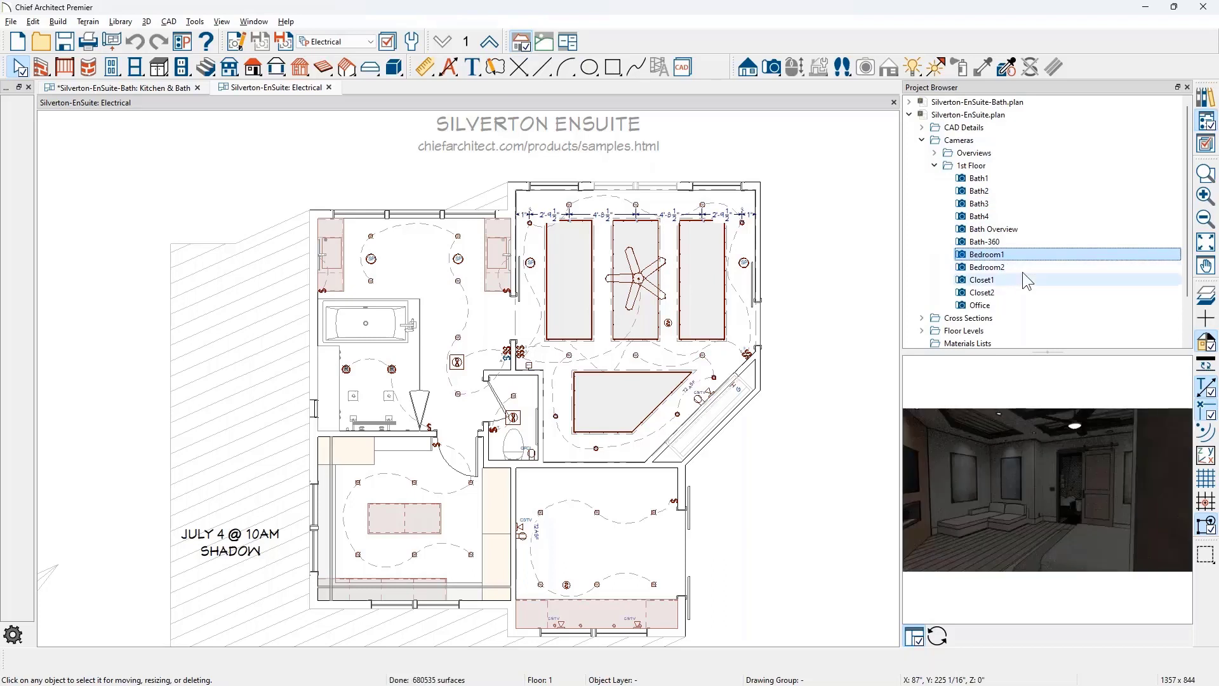
click(1008, 268)
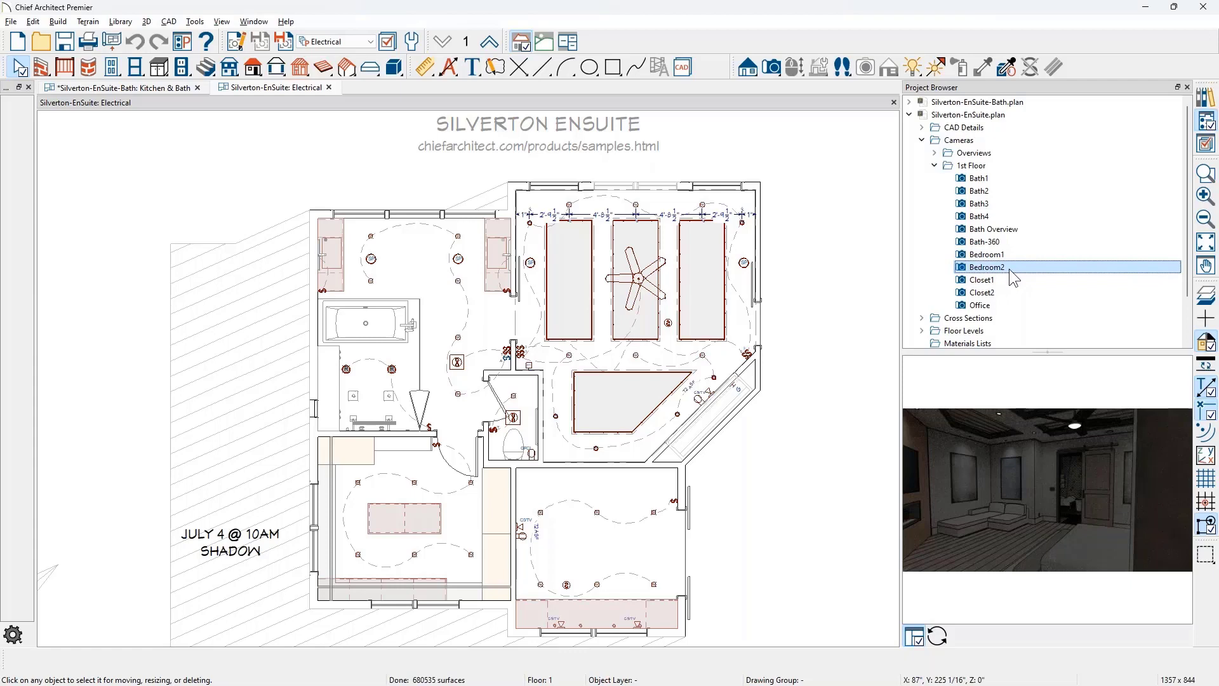
double_click(1010, 268)
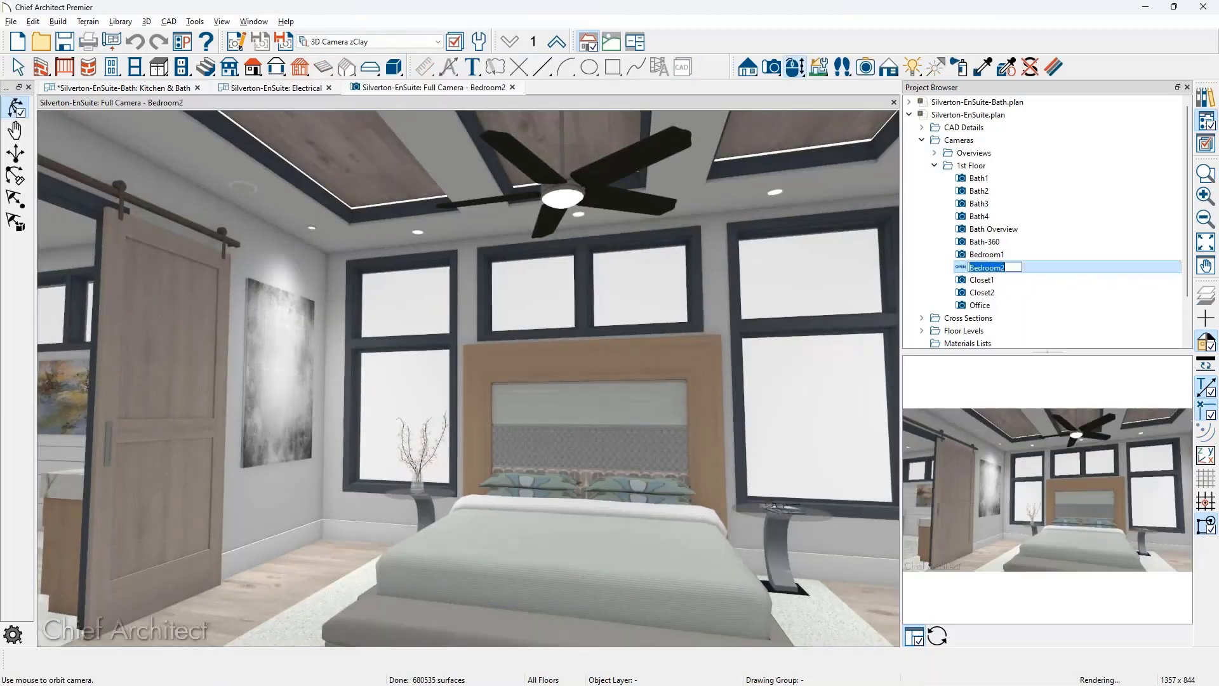
click(1187, 87)
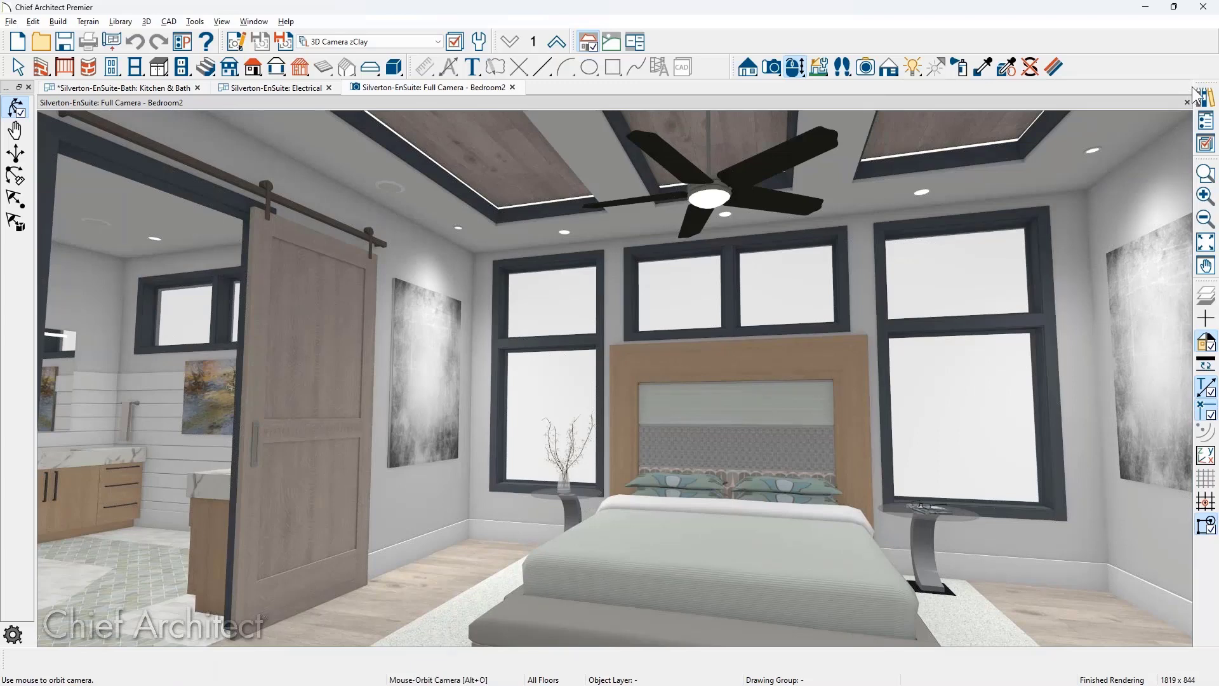
- Set the Bedroom2 camera's lighting to Automatic with Maximum Lights at 0
click(233, 46)
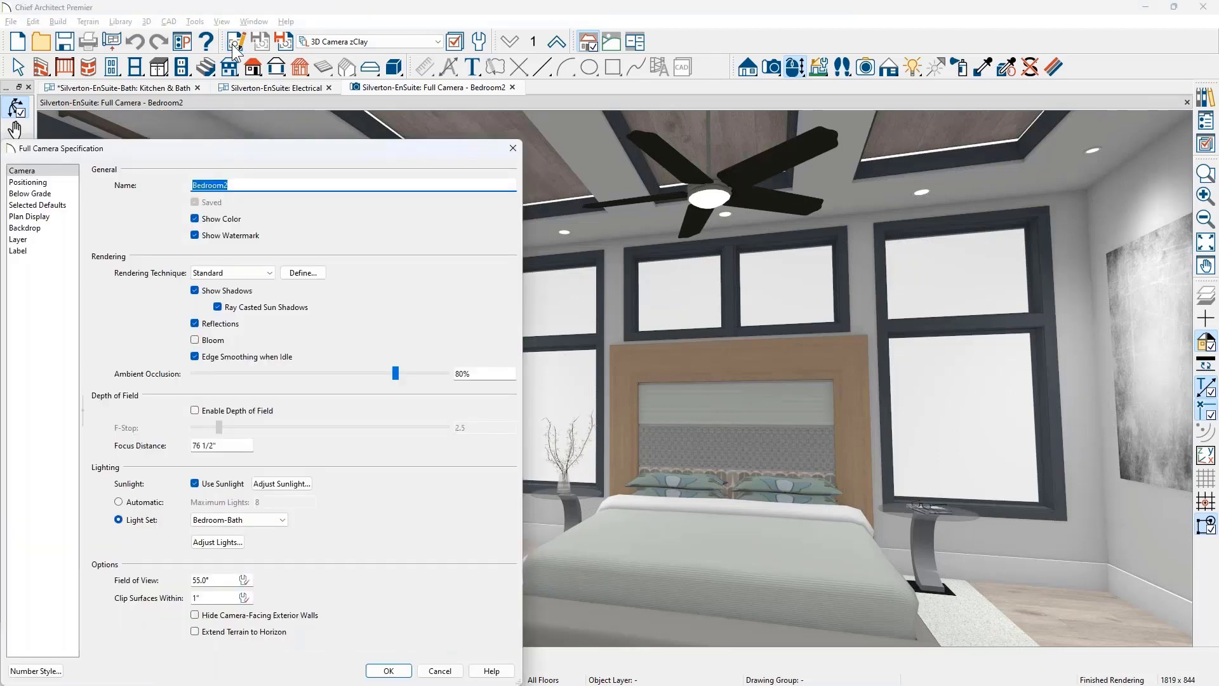
click(145, 503)
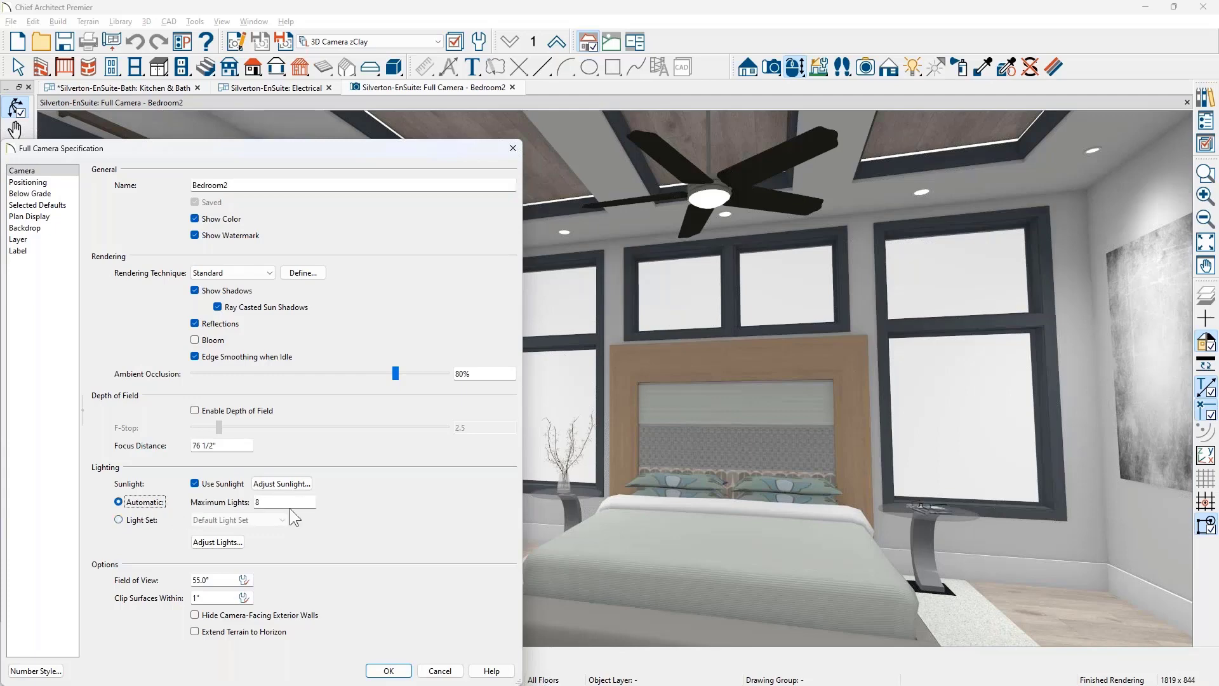
click(281, 502)
text(0)
click(406, 674)
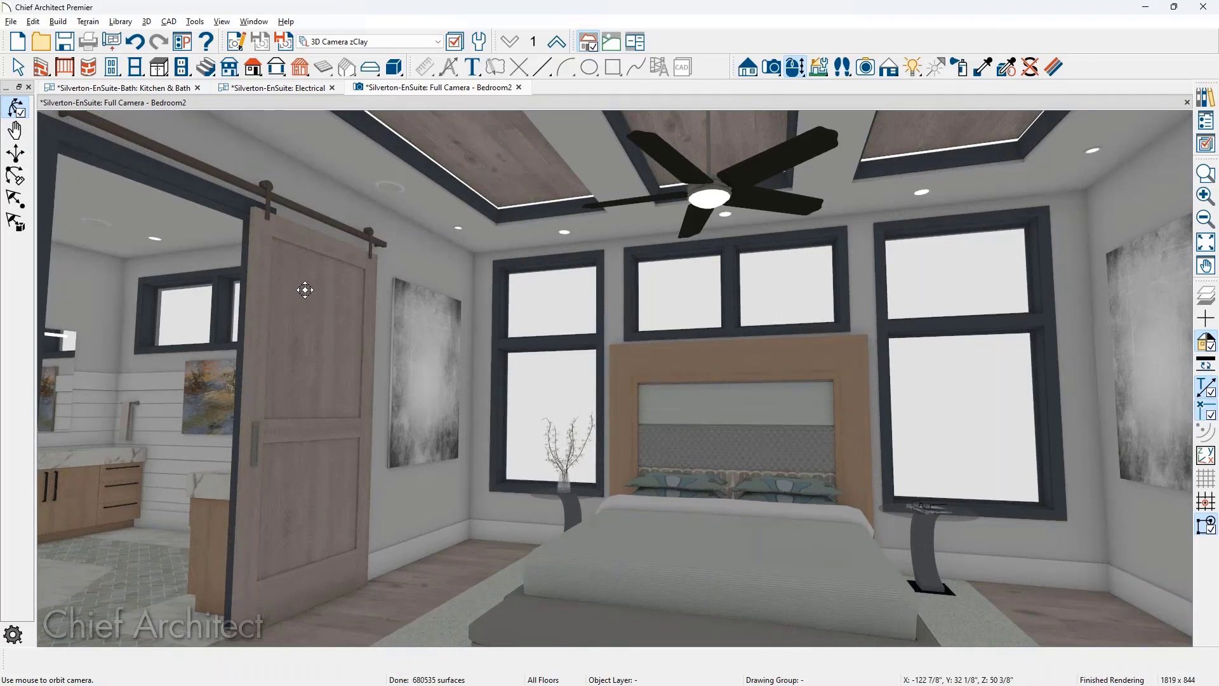
- Start the Move Sun tool and accept setting the generic sun conditions it requires
click(908, 66)
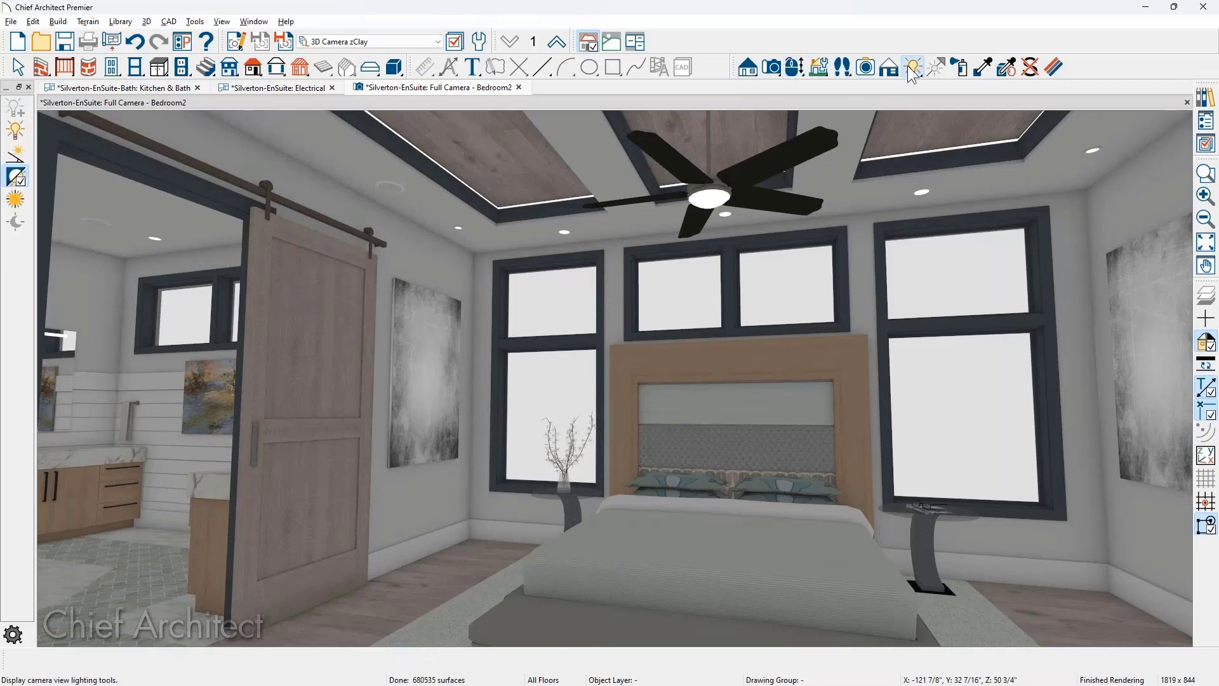
click(15, 200)
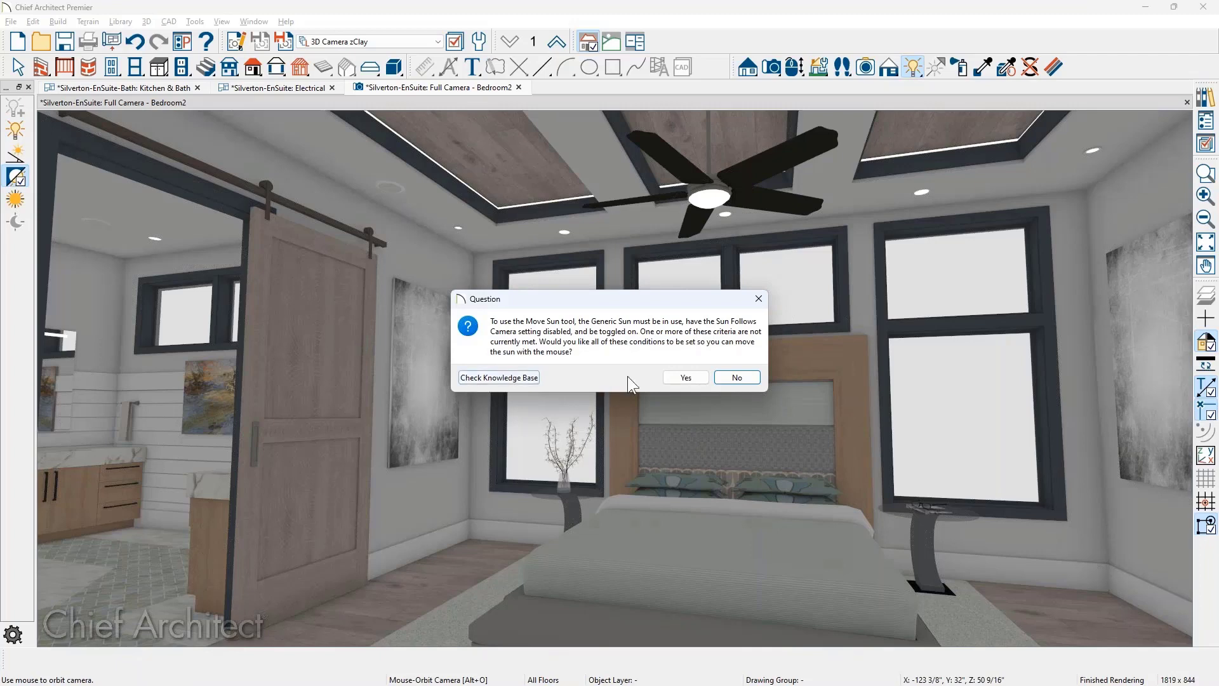
click(684, 378)
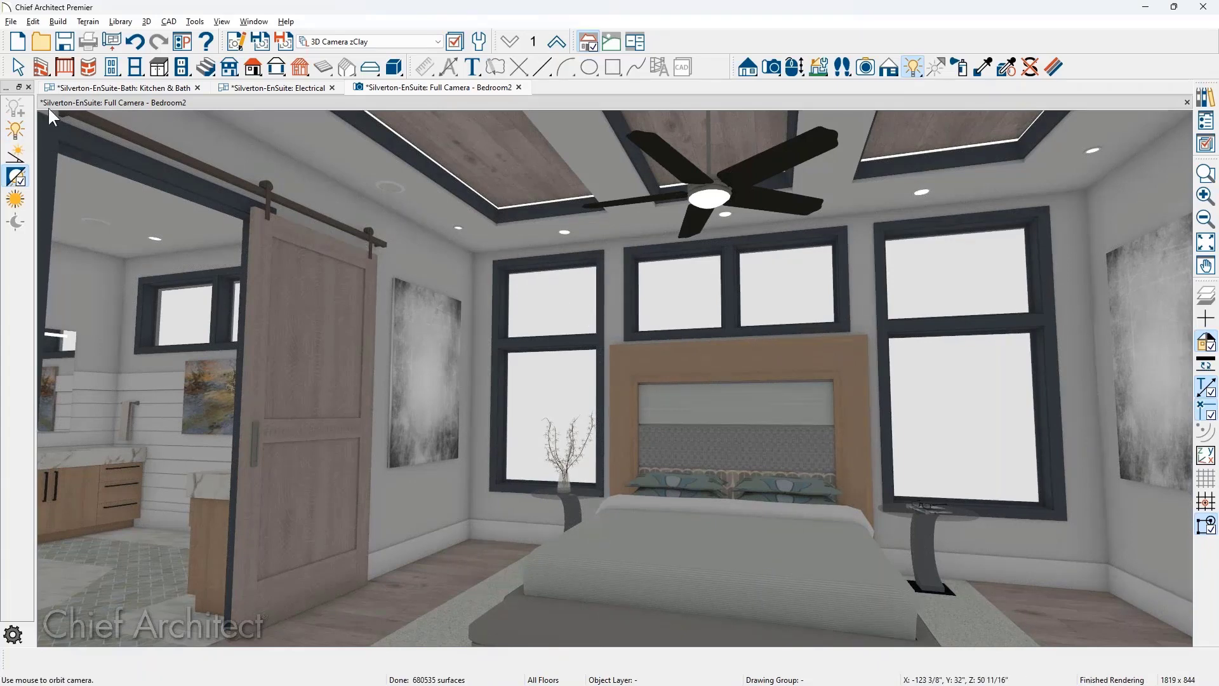
- Change the Bedroom2 camera's rendering technique to Physically Based and move the sun so its light falls across the bed
click(235, 41)
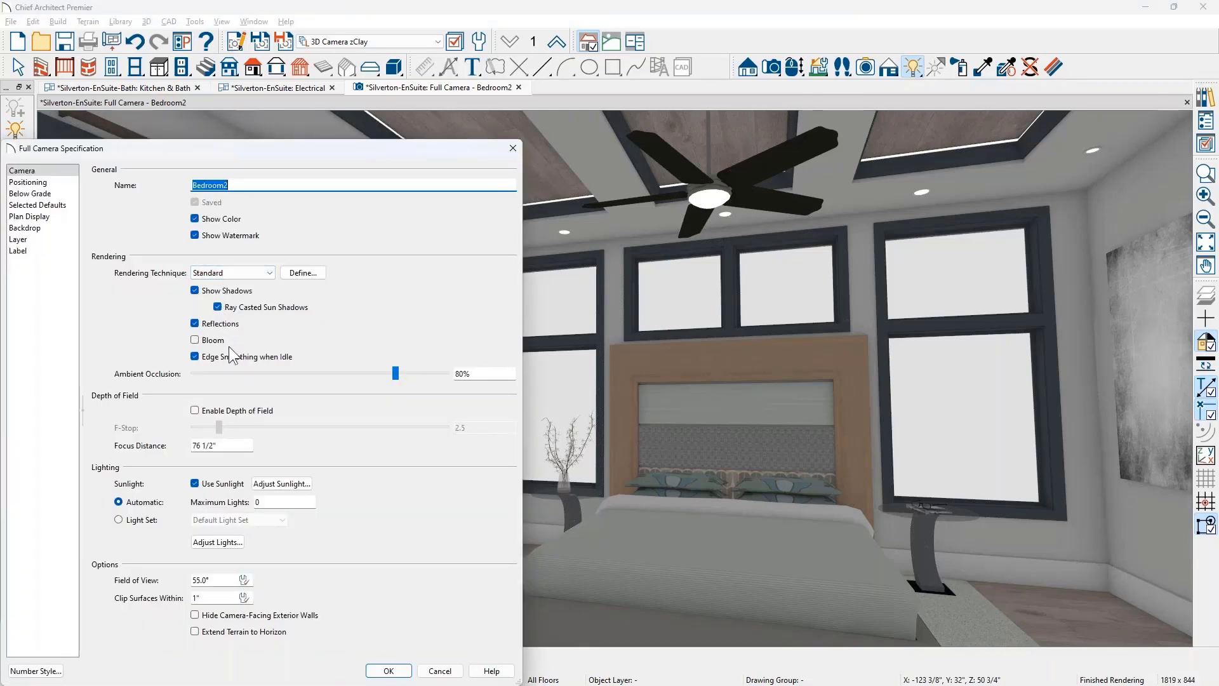
click(247, 269)
click(238, 309)
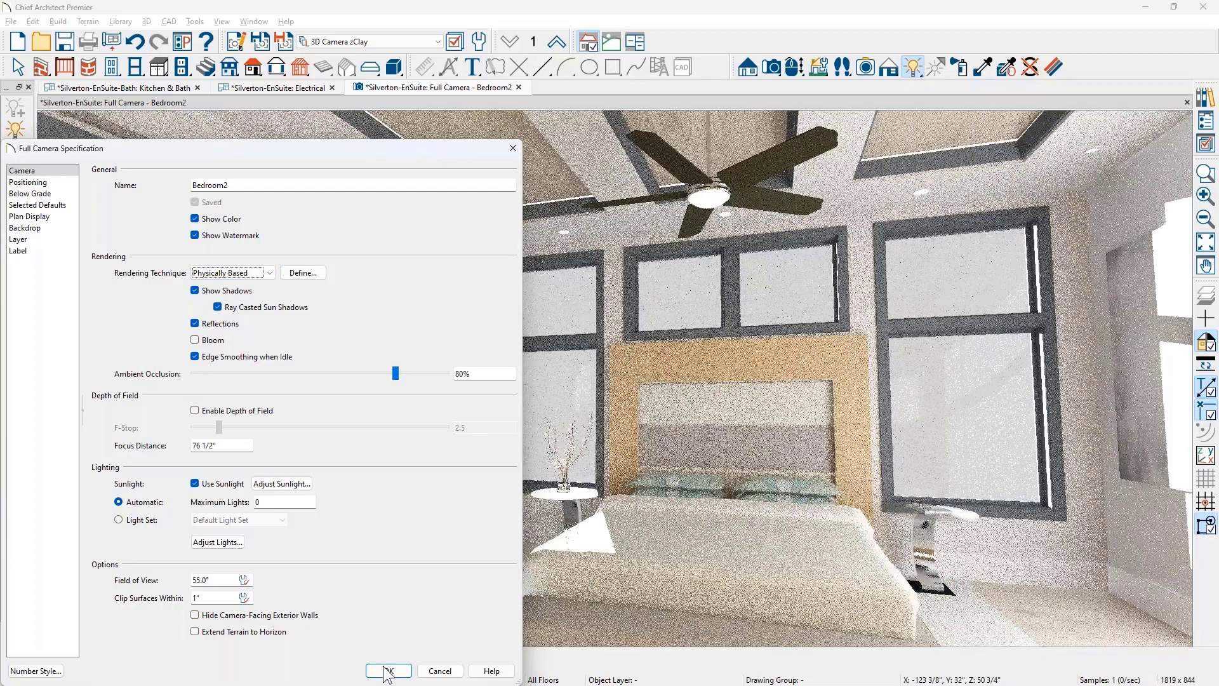
click(387, 671)
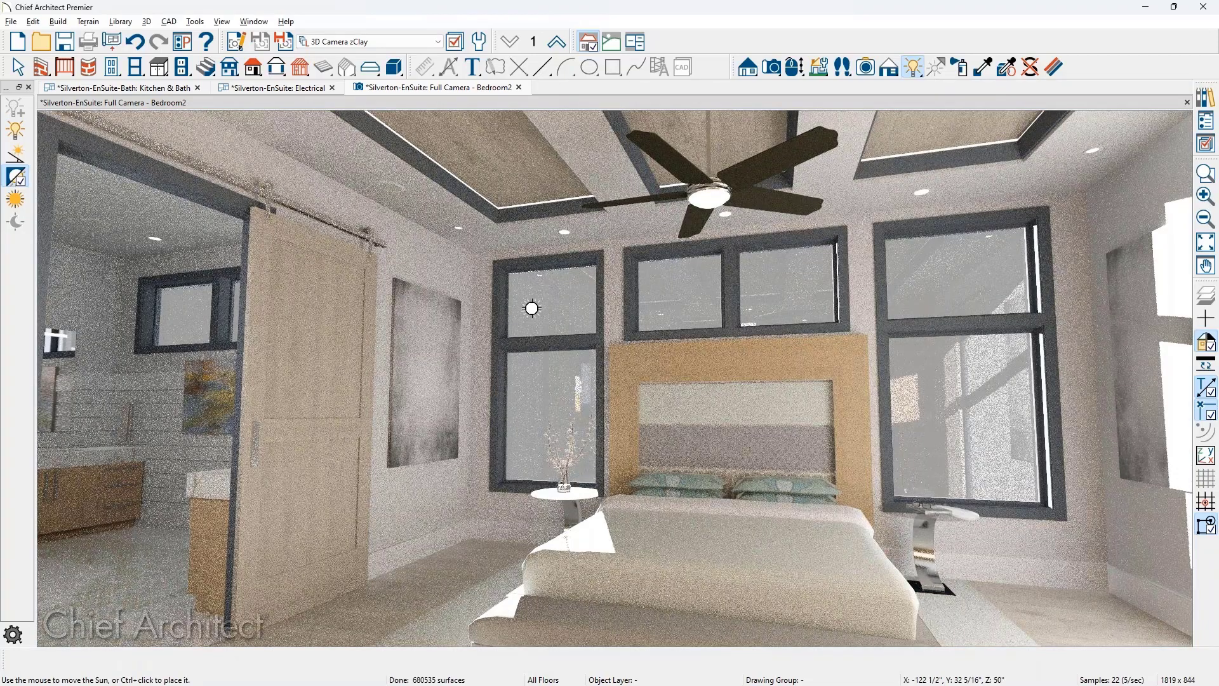
mouse_move(532, 308)
mouse_down()
mouse_move(569, 322)
mouse_move(530, 354)
mouse_move(686, 391)
mouse_move(761, 369)
mouse_move(764, 350)
mouse_up()
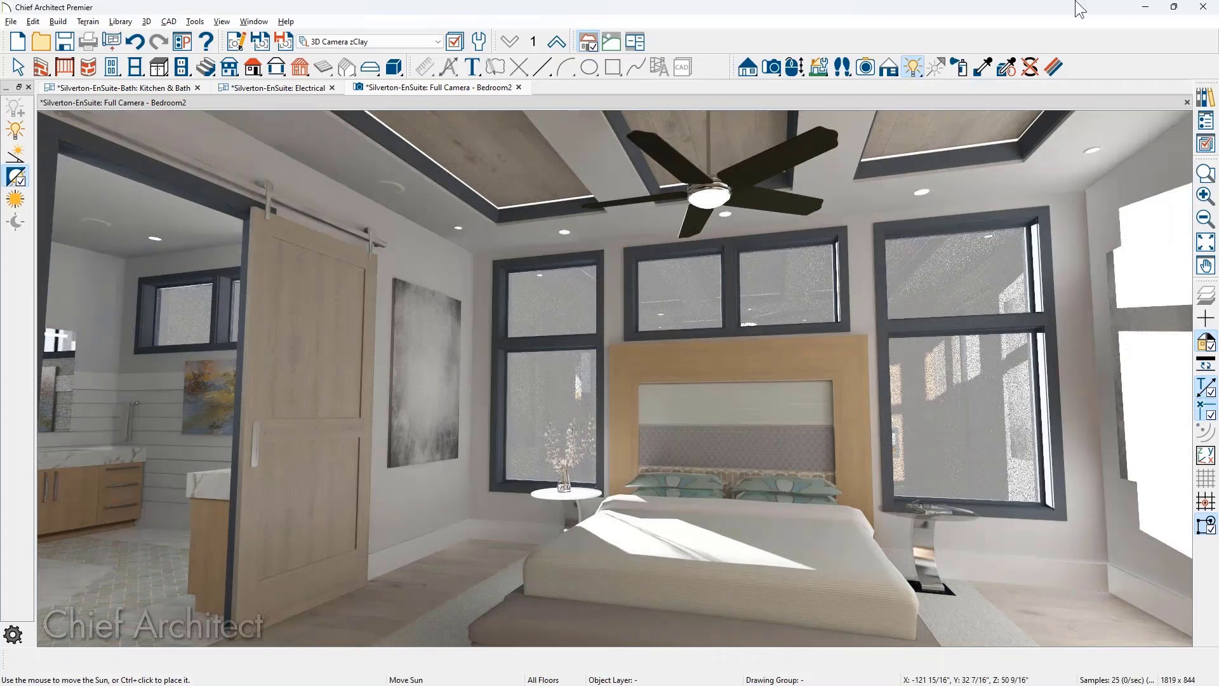
- Try setting the ceiling fan light's material to 0 (Not Emissive) with lower specular, and undo the material change
click(1054, 67)
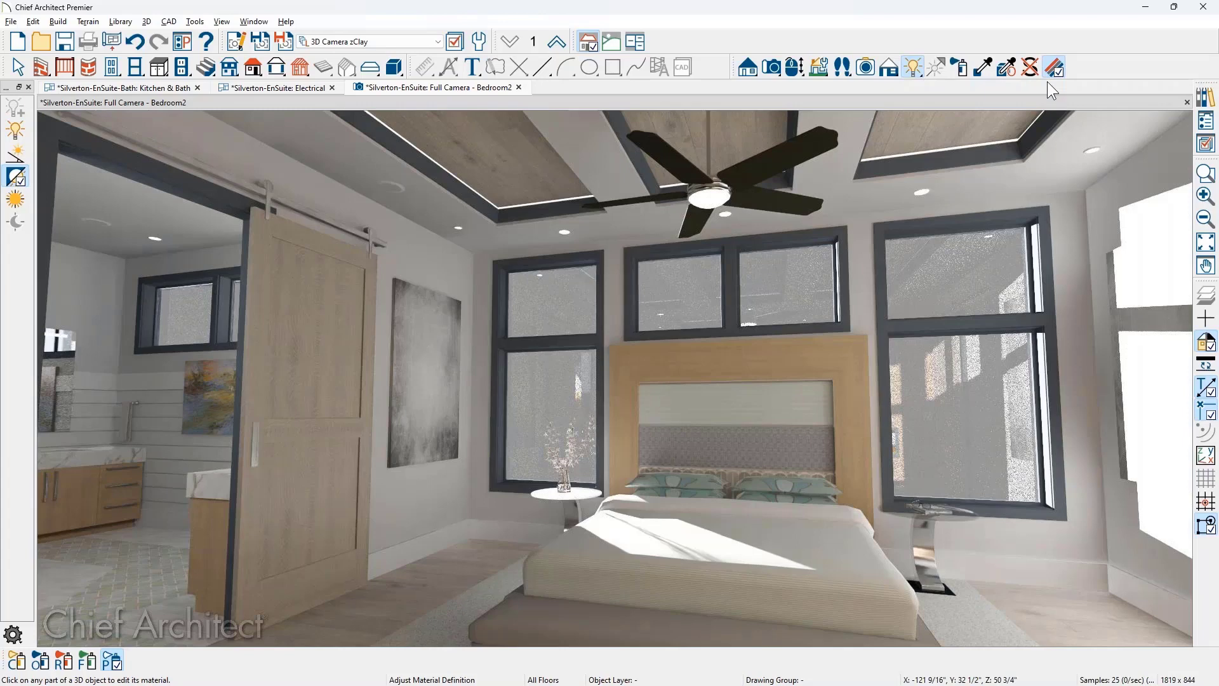
click(714, 200)
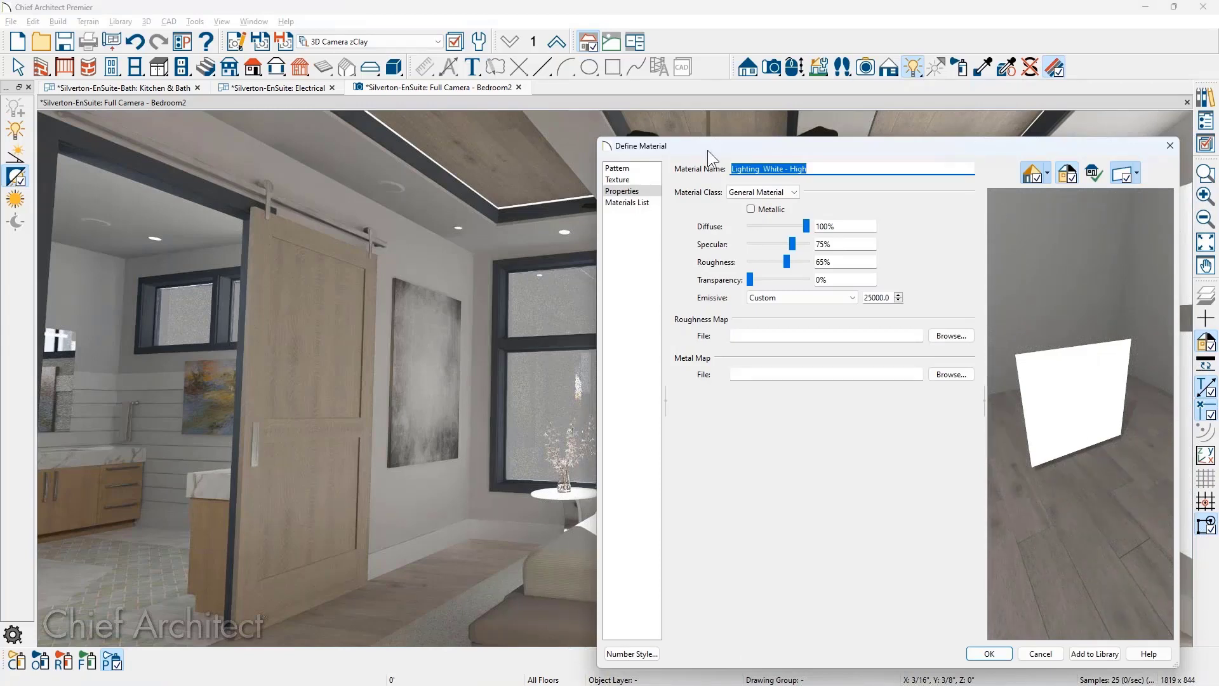
drag(707, 150, 665, 229)
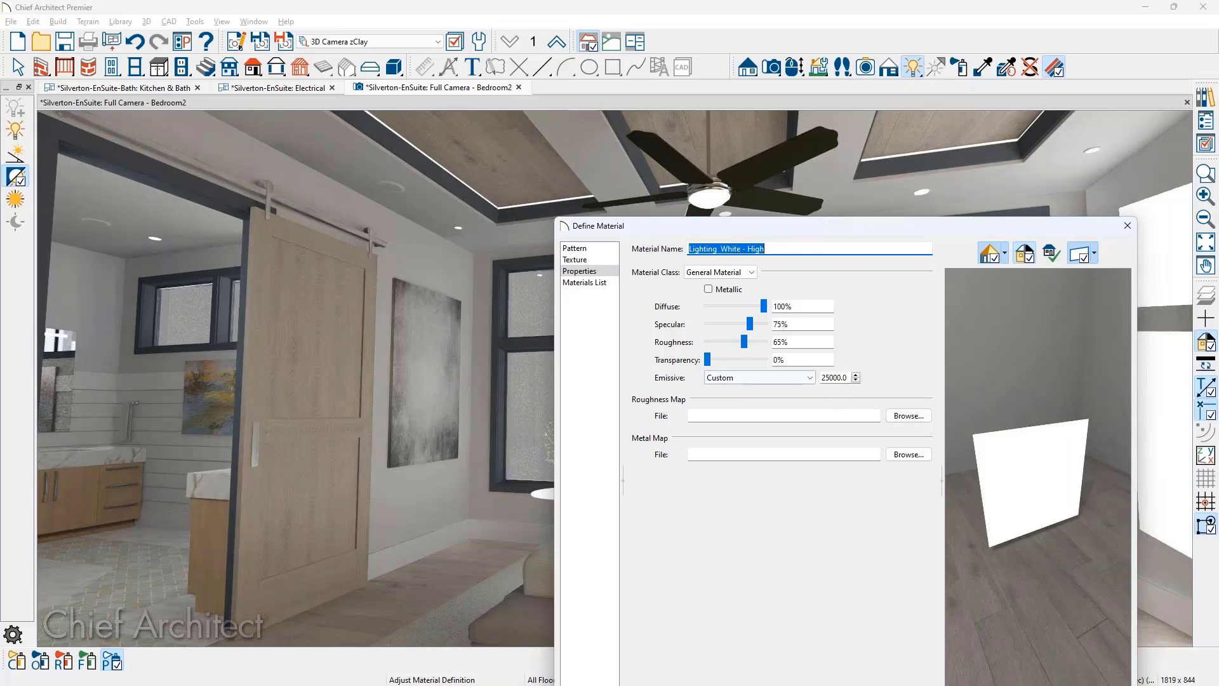
click(785, 379)
click(783, 389)
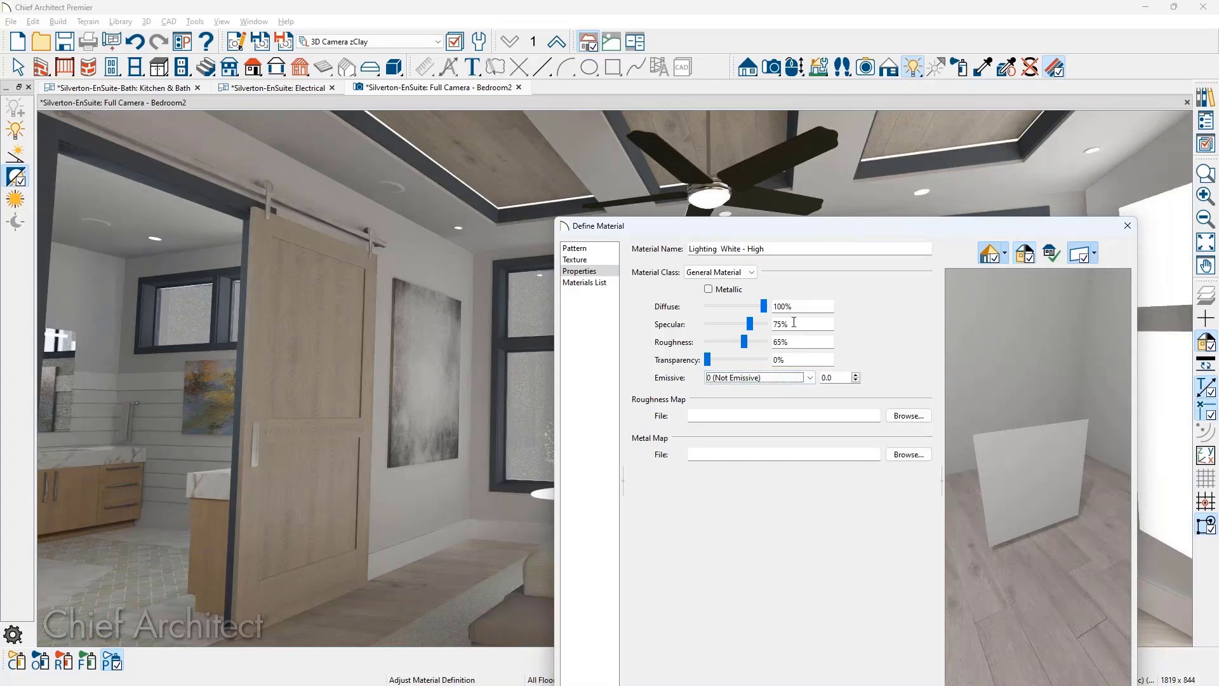
drag(749, 327, 687, 330)
drag(935, 227, 948, 107)
click(959, 615)
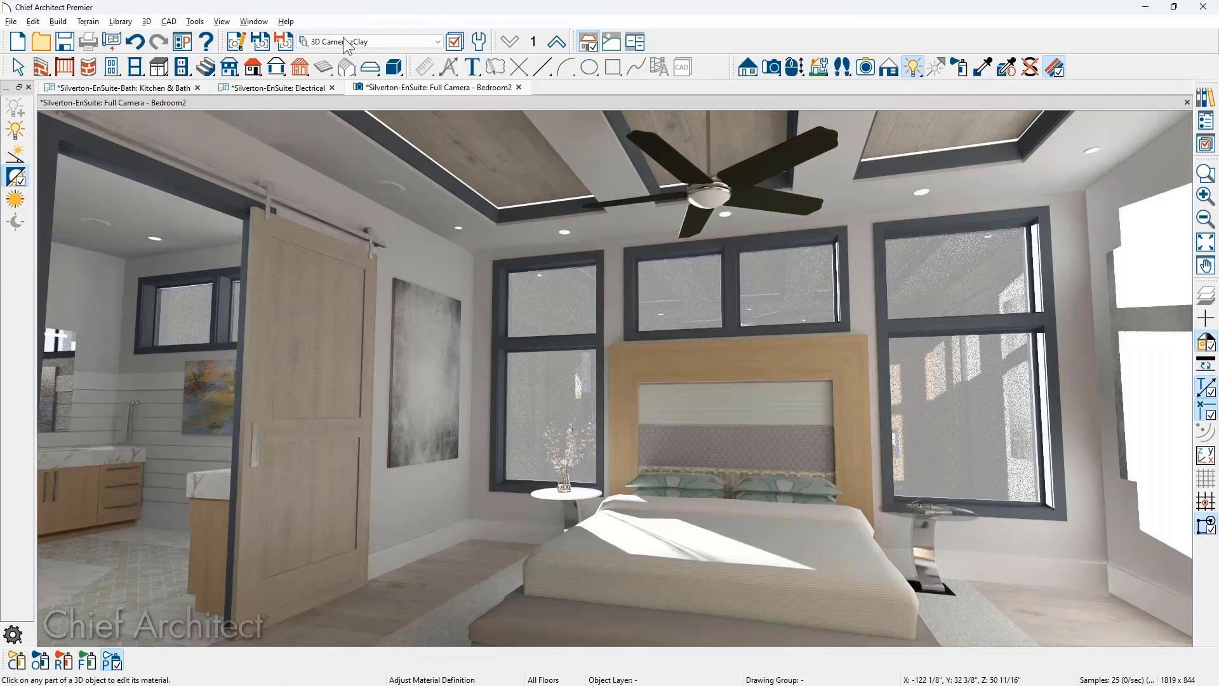
click(136, 40)
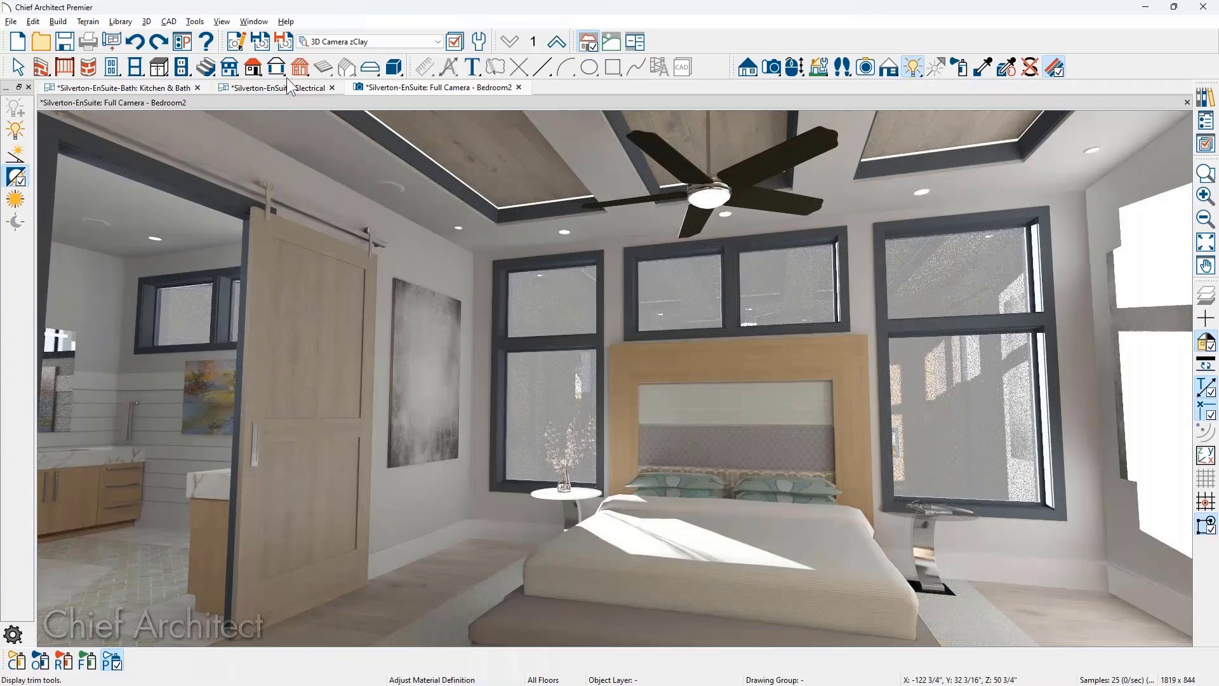
- Turn on Use Generated Sky in the Bedroom2 camera's backdrop settings
click(246, 44)
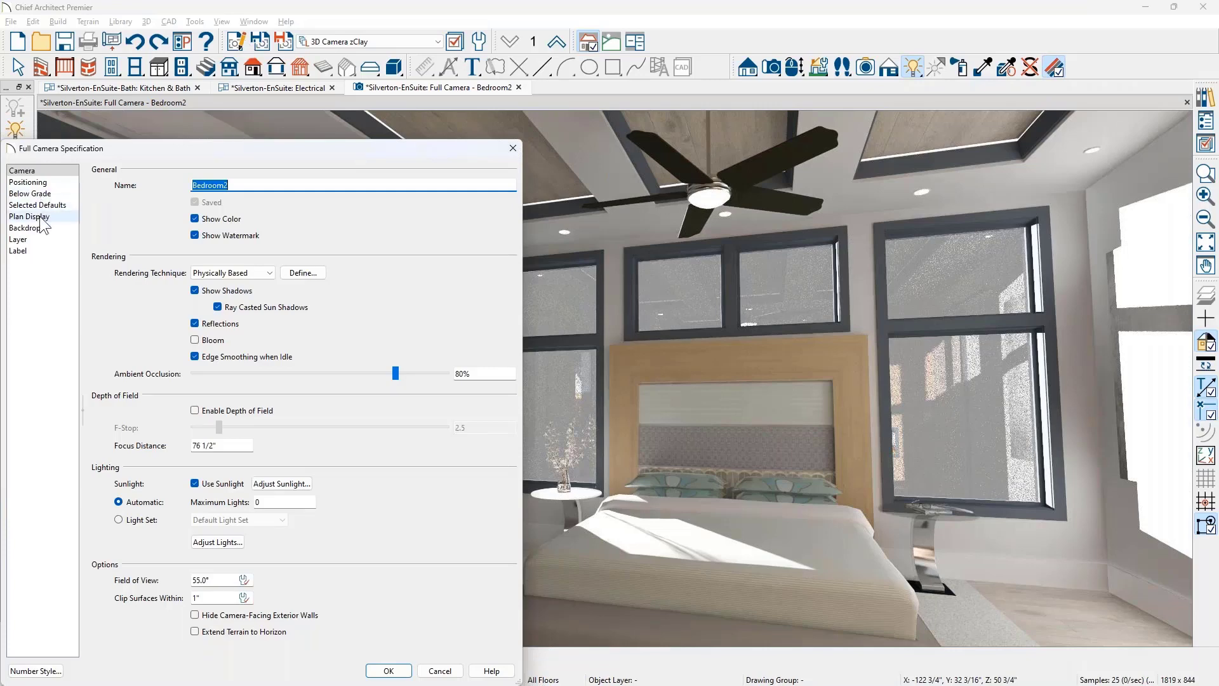
click(75, 227)
click(102, 320)
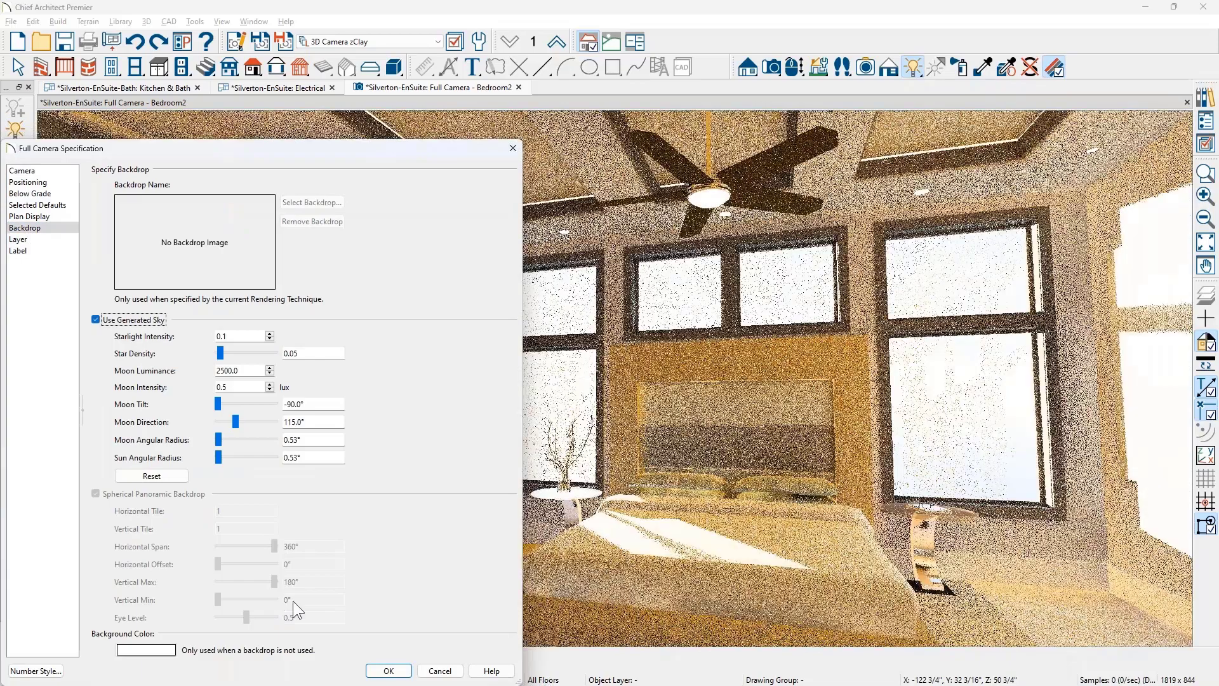
click(388, 672)
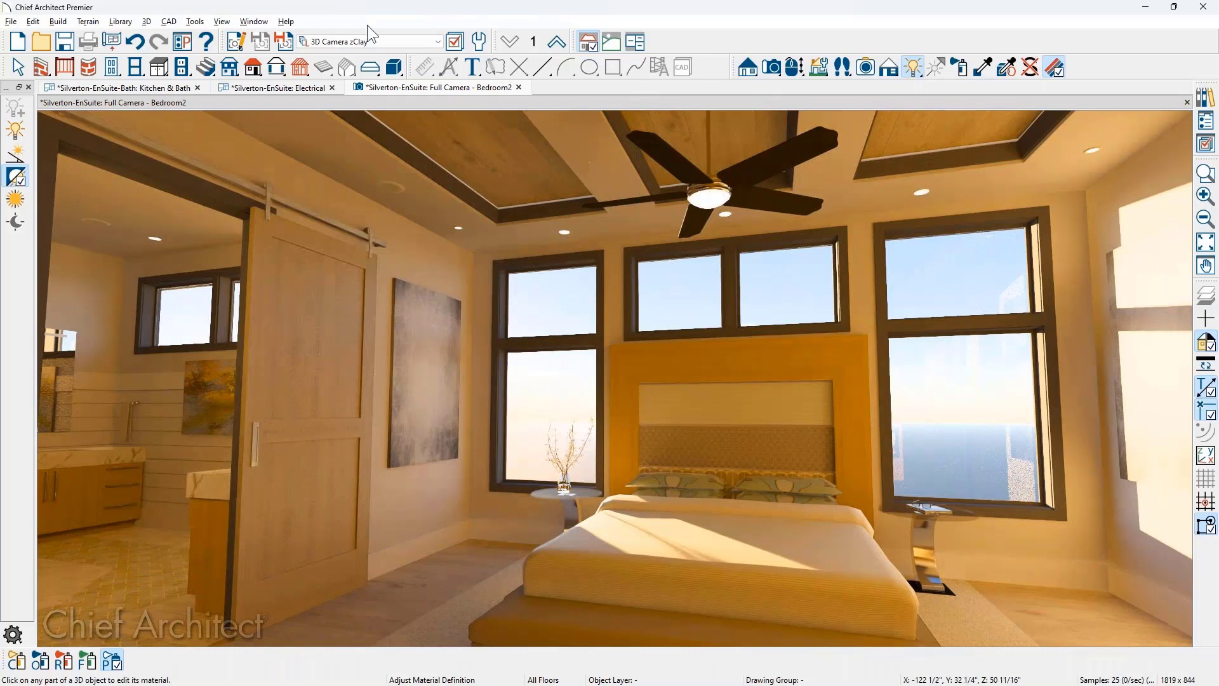
- Close the Bedroom2 camera view and change the floor plan's saved plan view to Floor Plan Shell
click(519, 87)
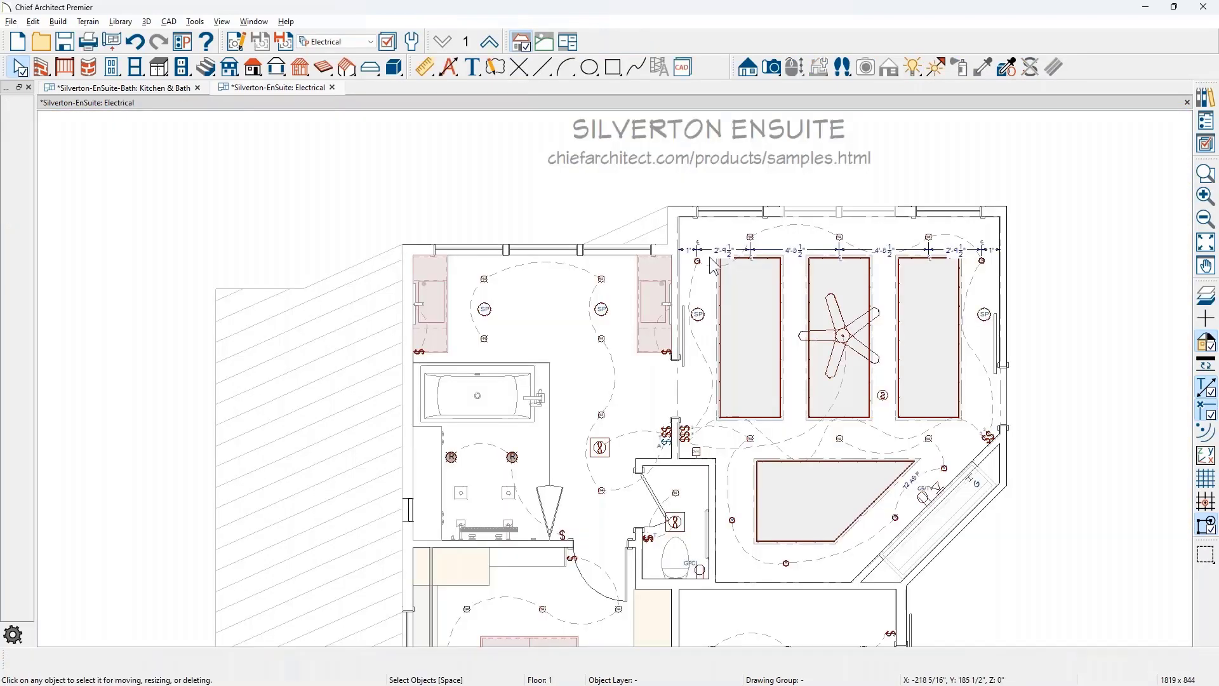
click(341, 42)
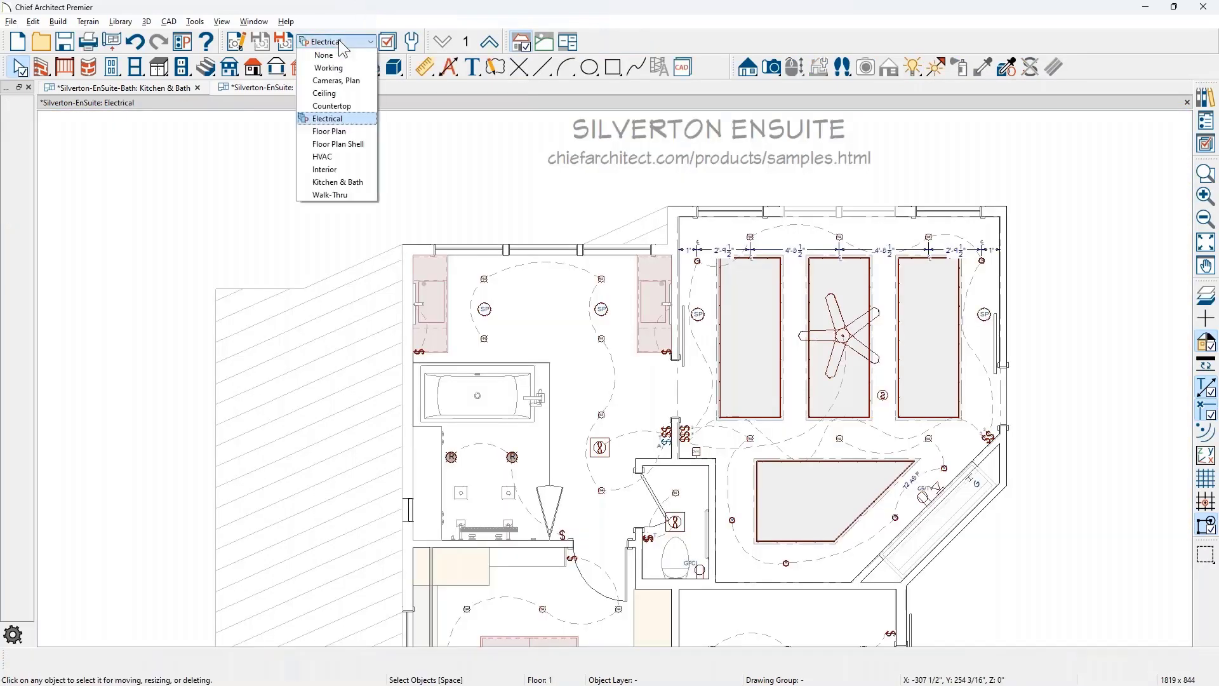
click(340, 144)
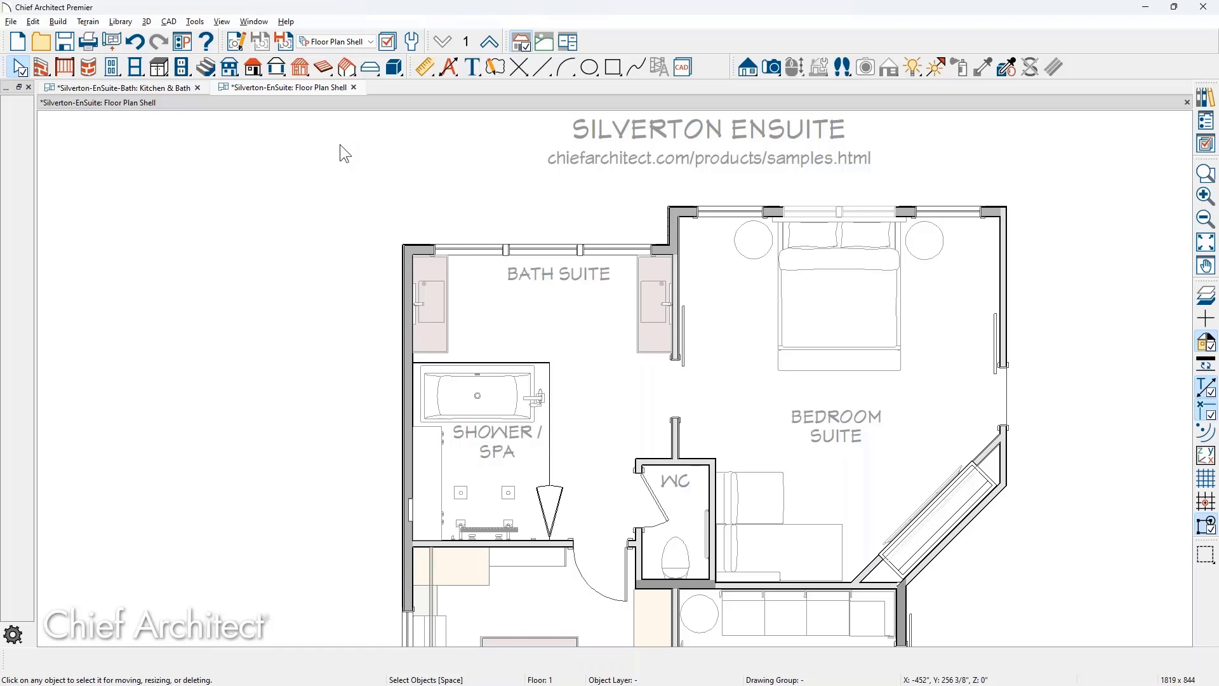
- Create a full camera from the Bath Suite corner beside the bedroom-side vanity, looking diagonally toward the tub and shower
click(776, 70)
scroll(589, 317, up, 1)
scroll(590, 317, up, 1)
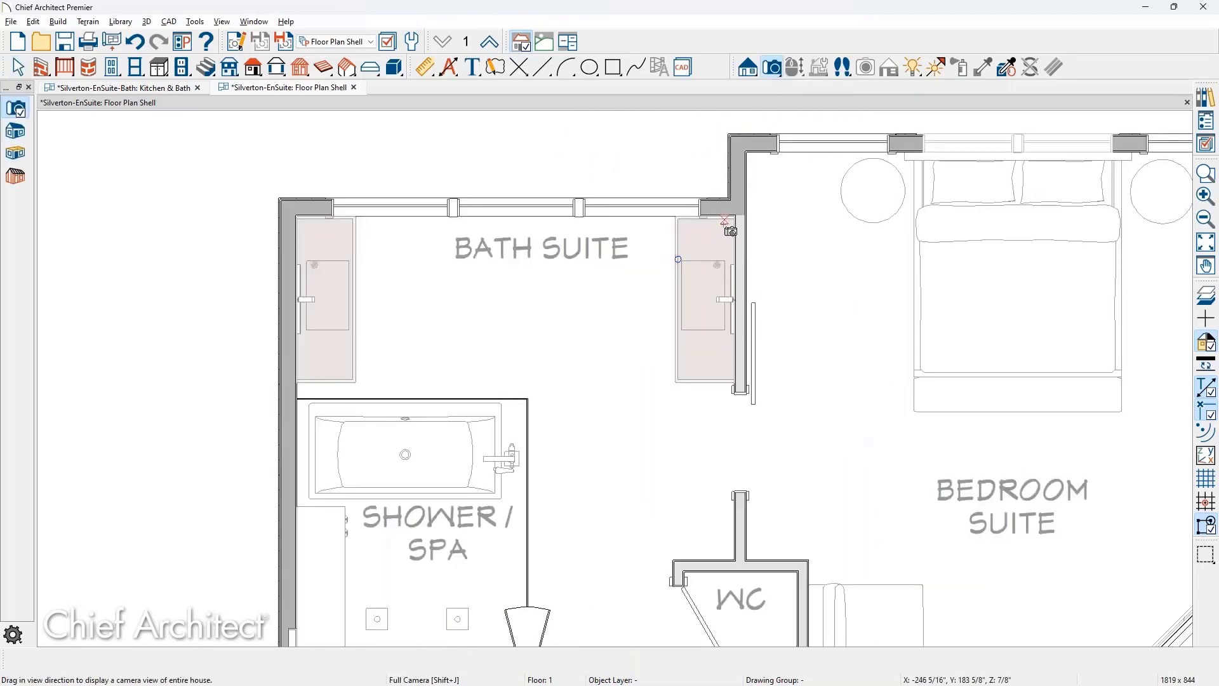
drag(722, 221, 635, 322)
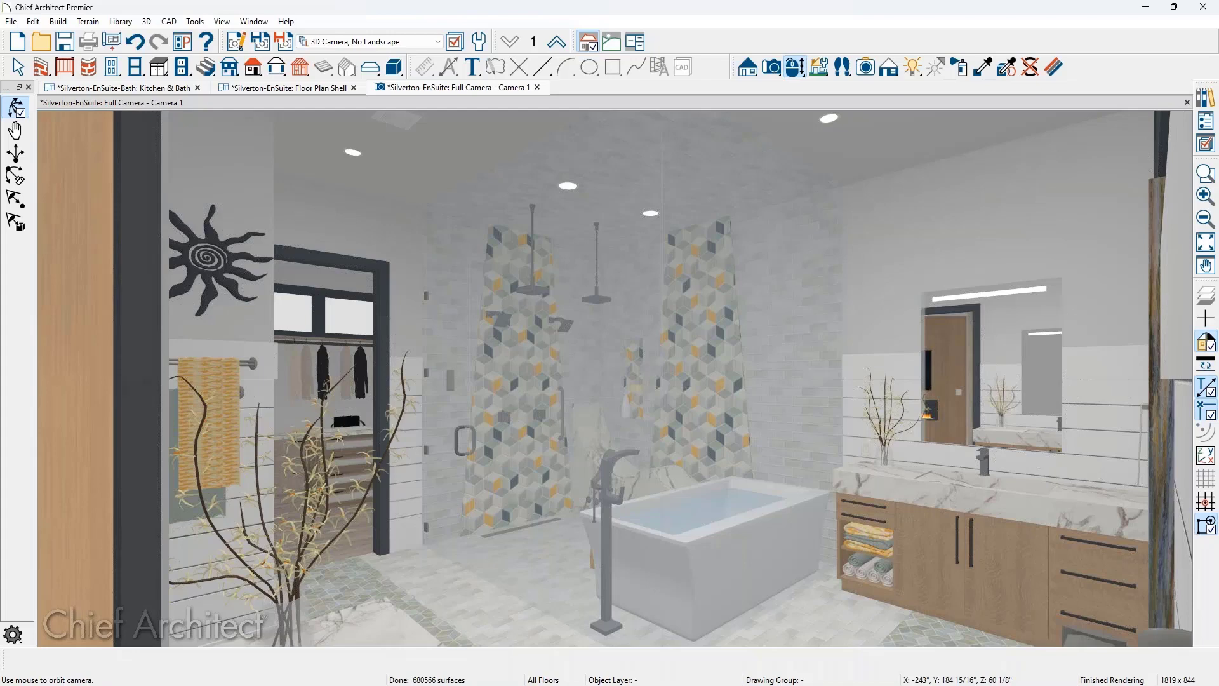
scroll(615, 378, up, 3)
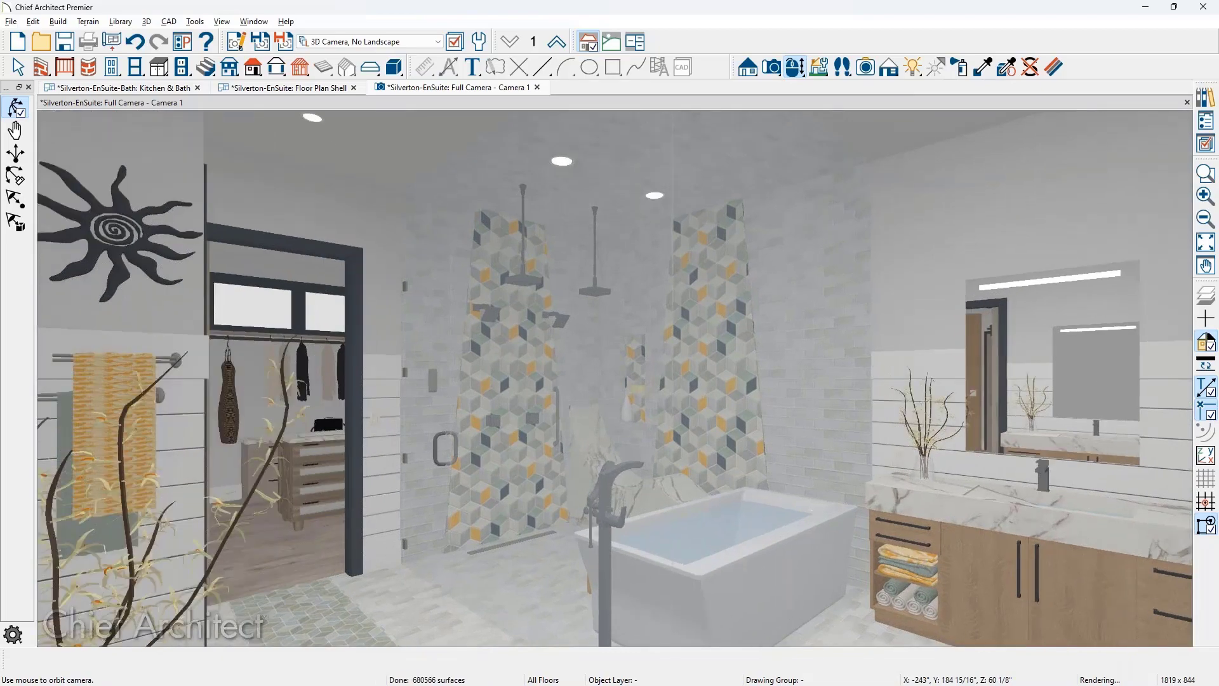
scroll(615, 378, down, 4)
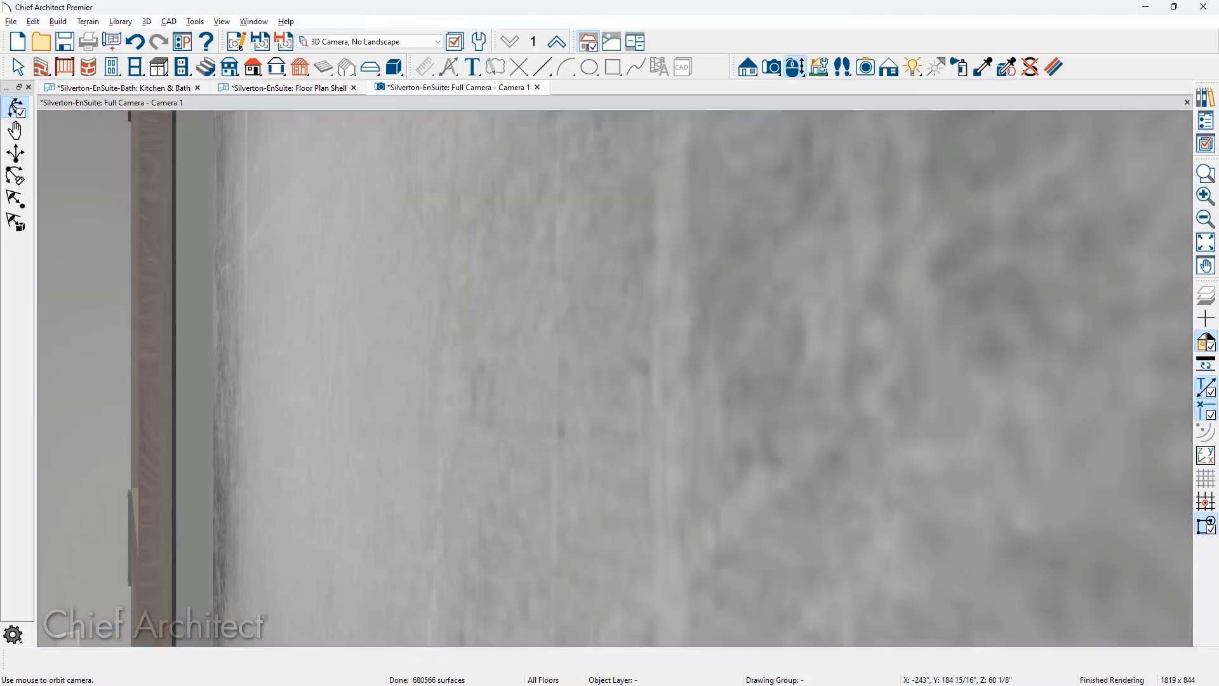
scroll(615, 378, up, 2)
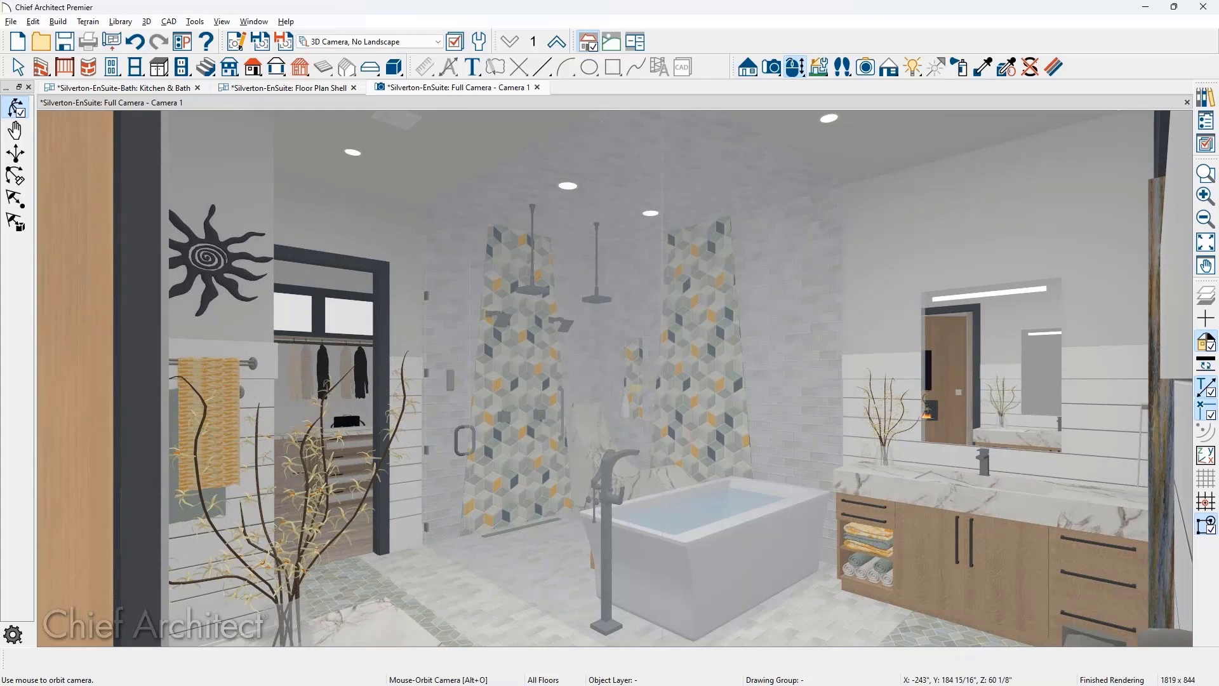
- Set the Bath Suite full camera's field of view to 90 degrees
click(232, 45)
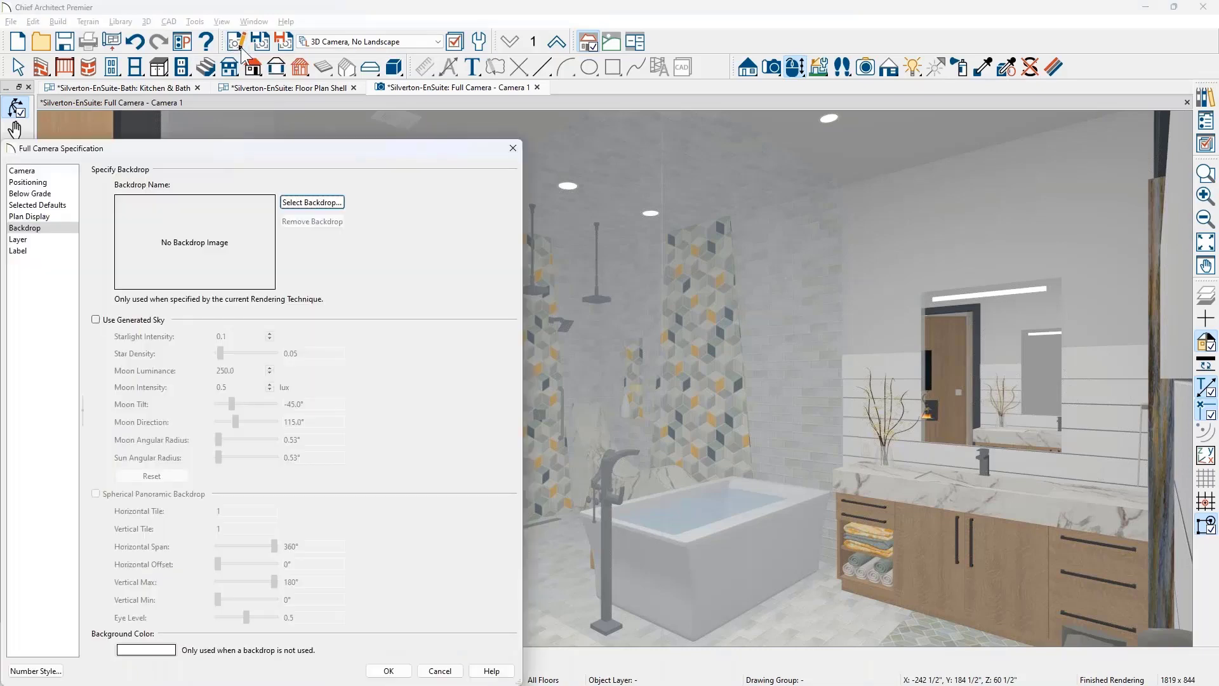
click(20, 171)
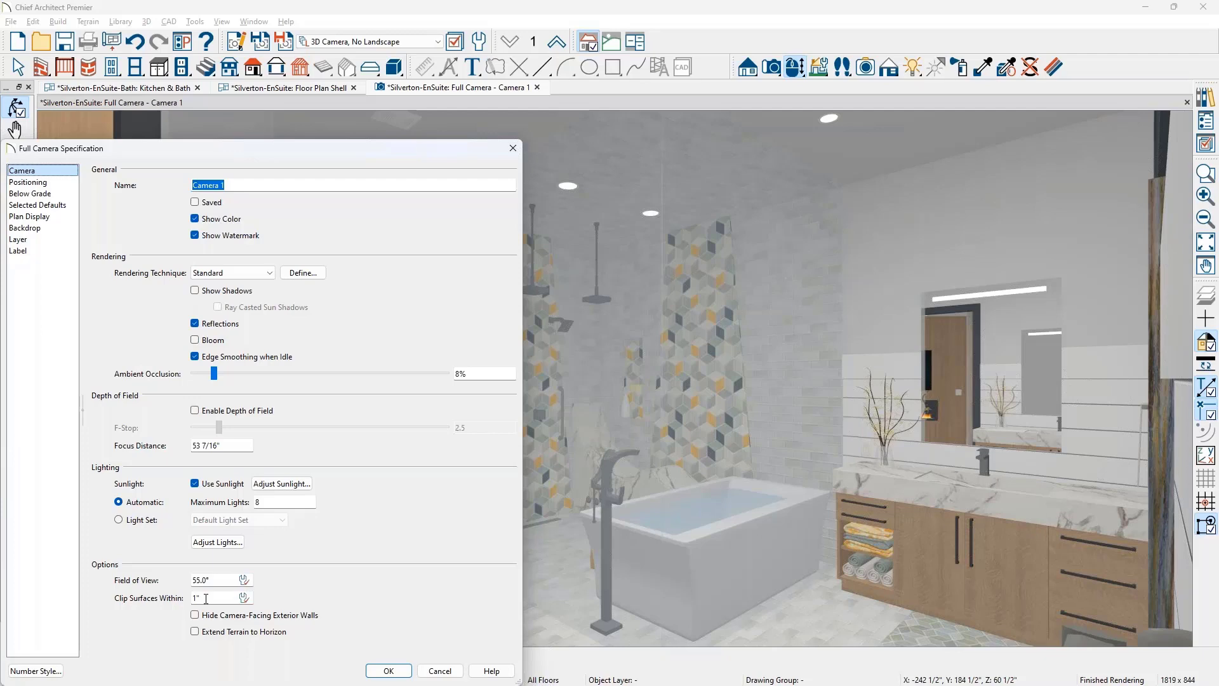
click(206, 598)
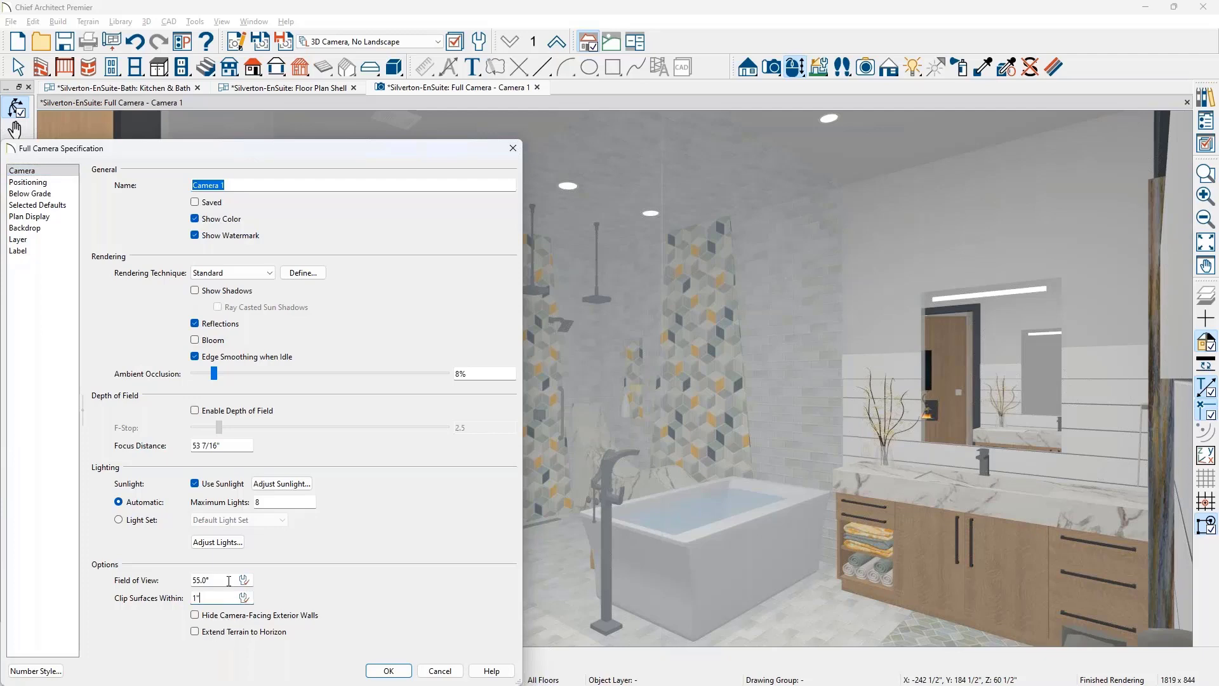
drag(289, 151, 857, 138)
key(shift+Tab)
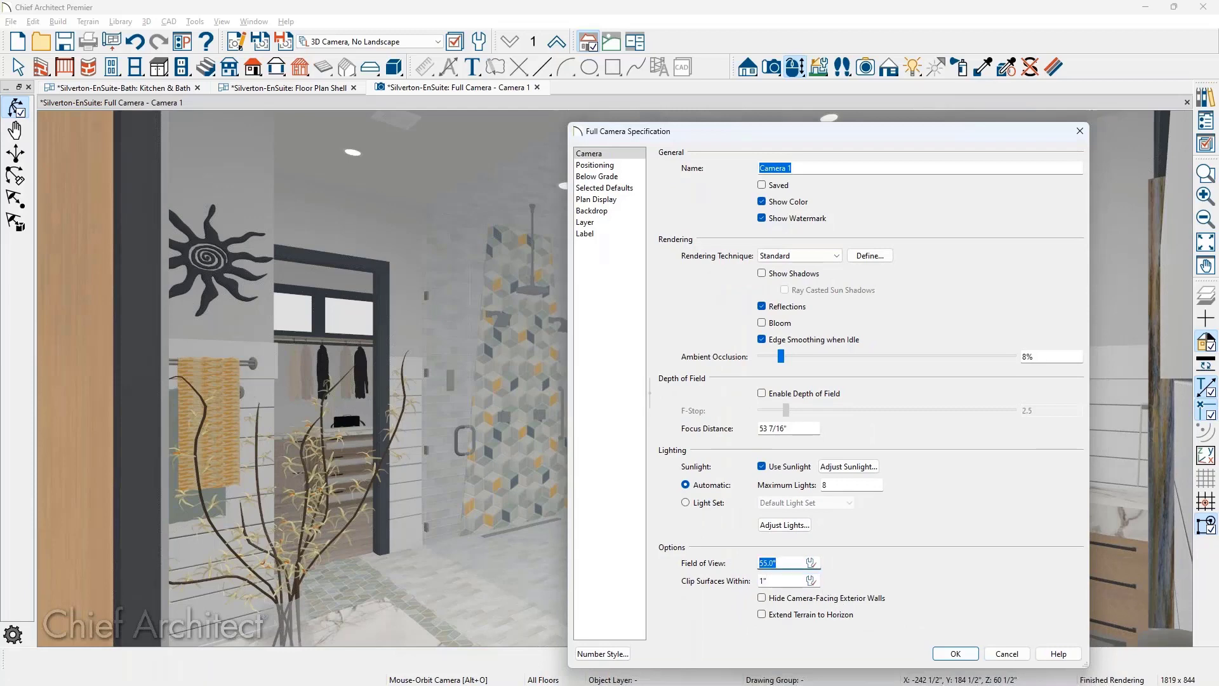
text(90)
click(955, 653)
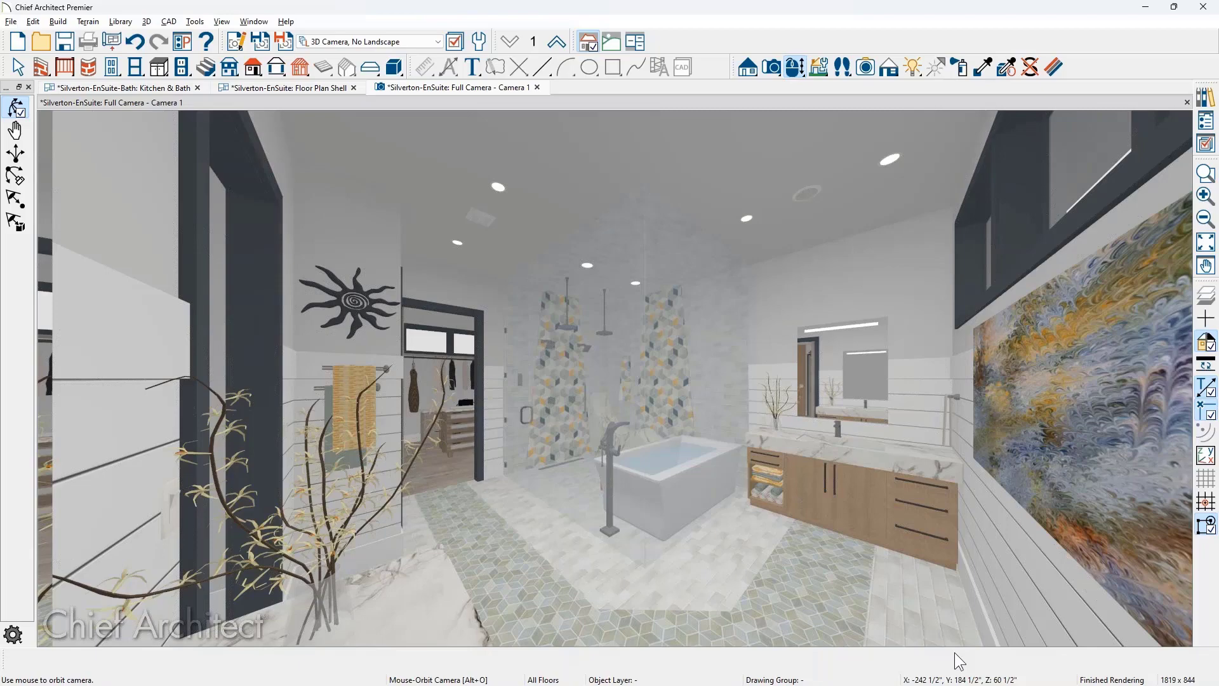
- Set the camera's incremental move distance to 1" and nudge the camera back and forth in the view
click(237, 41)
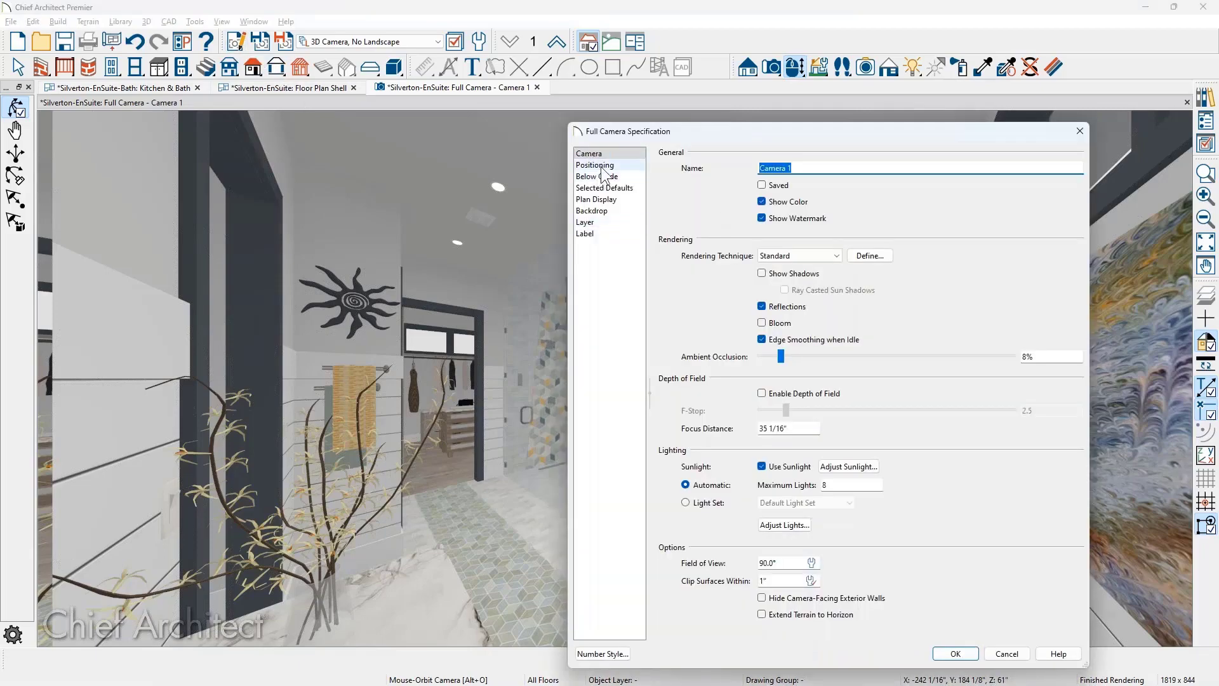
click(600, 166)
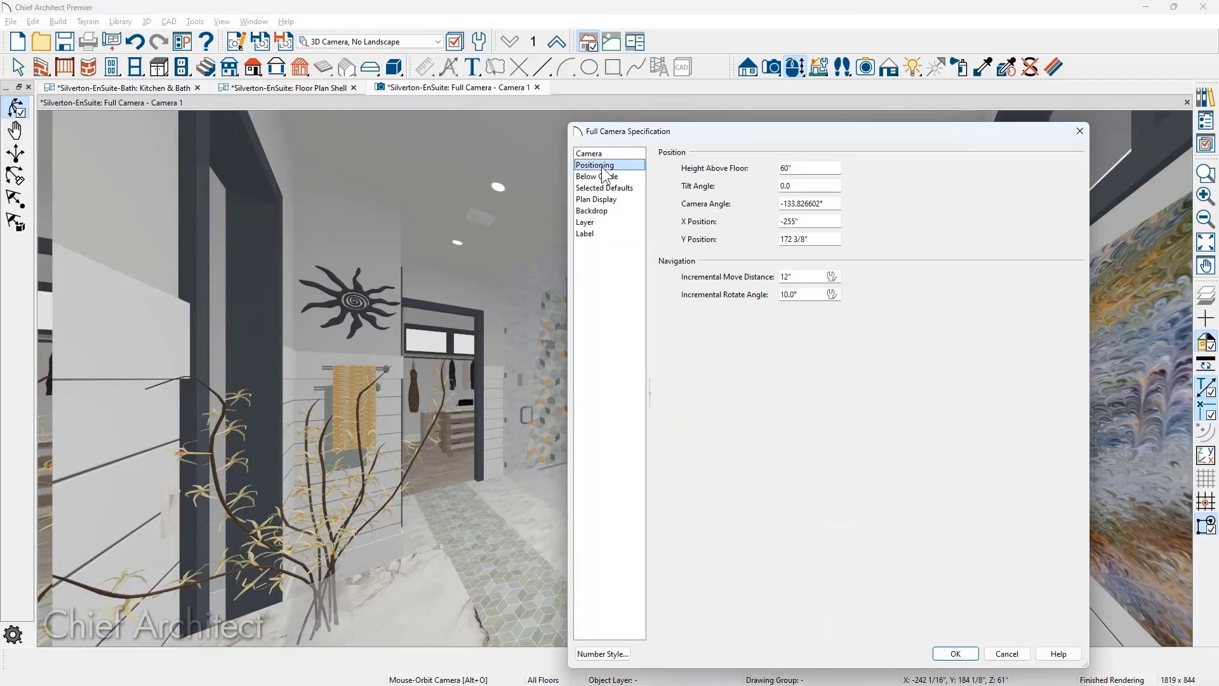
drag(723, 133, 822, 115)
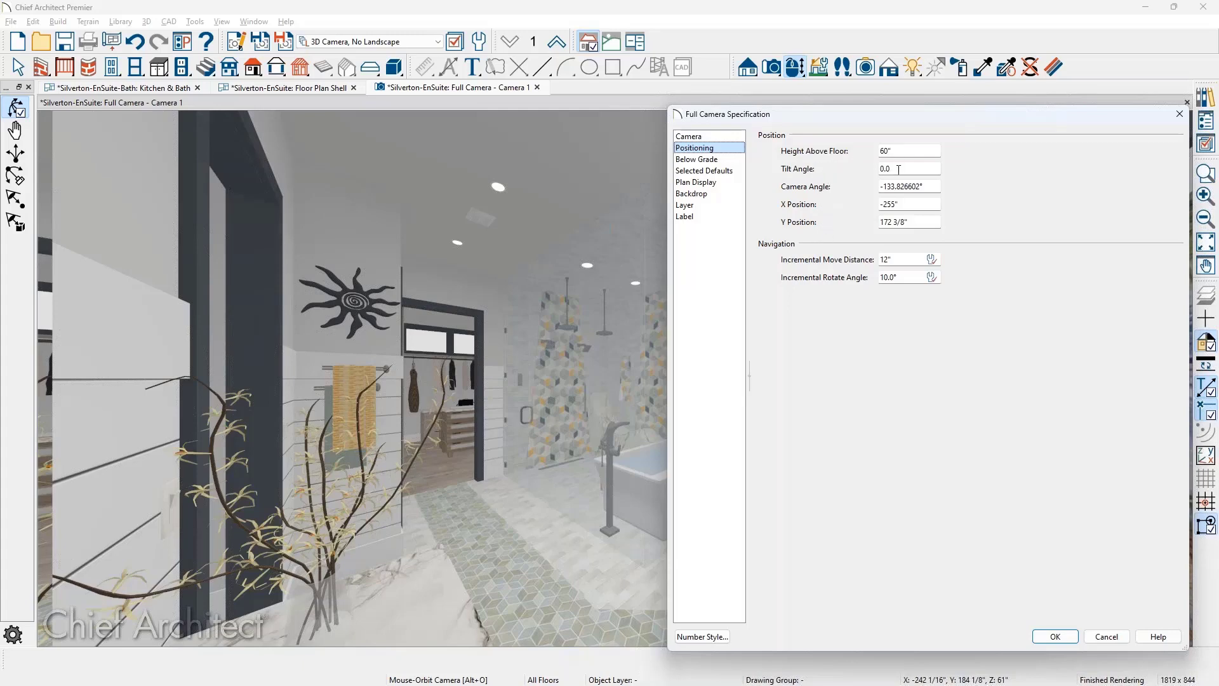
click(904, 261)
double_click(904, 261)
text(1)
key(Tab)
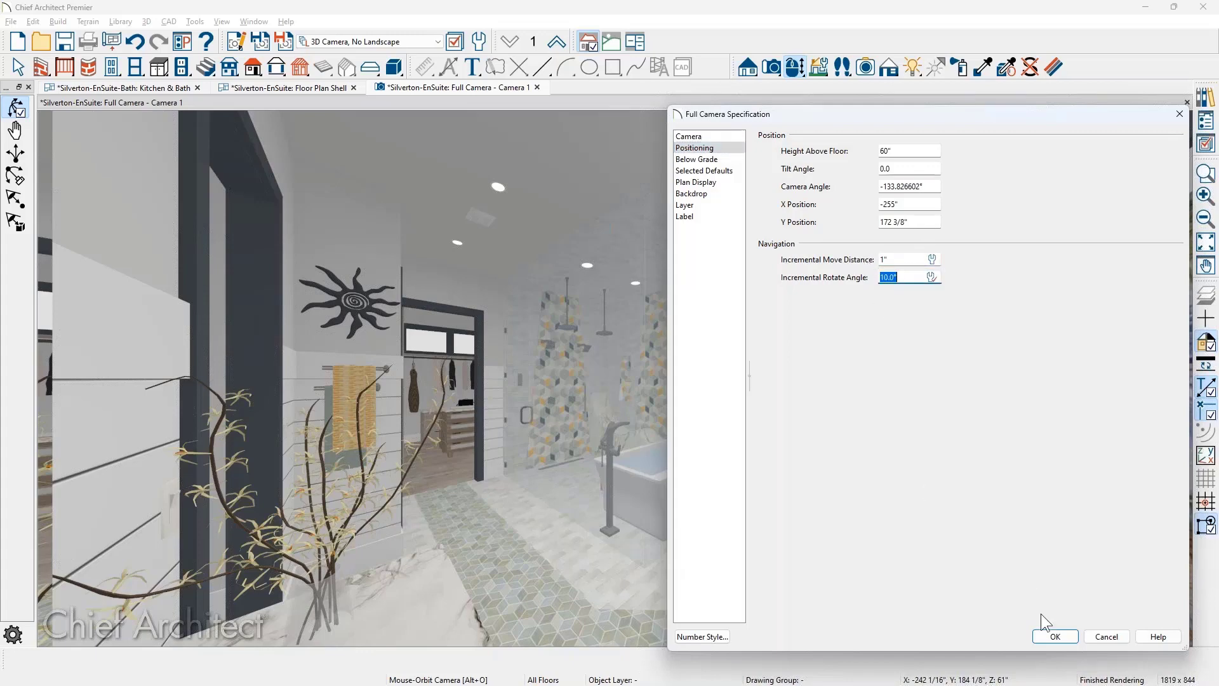
click(1051, 637)
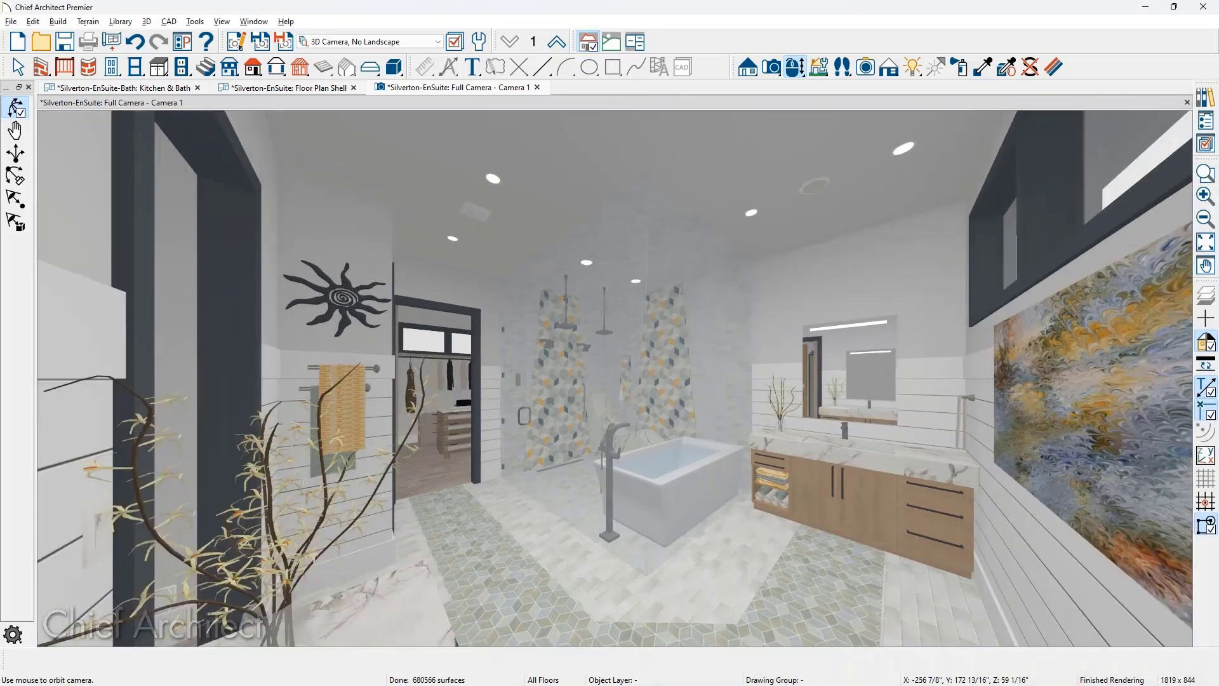
key(Down)
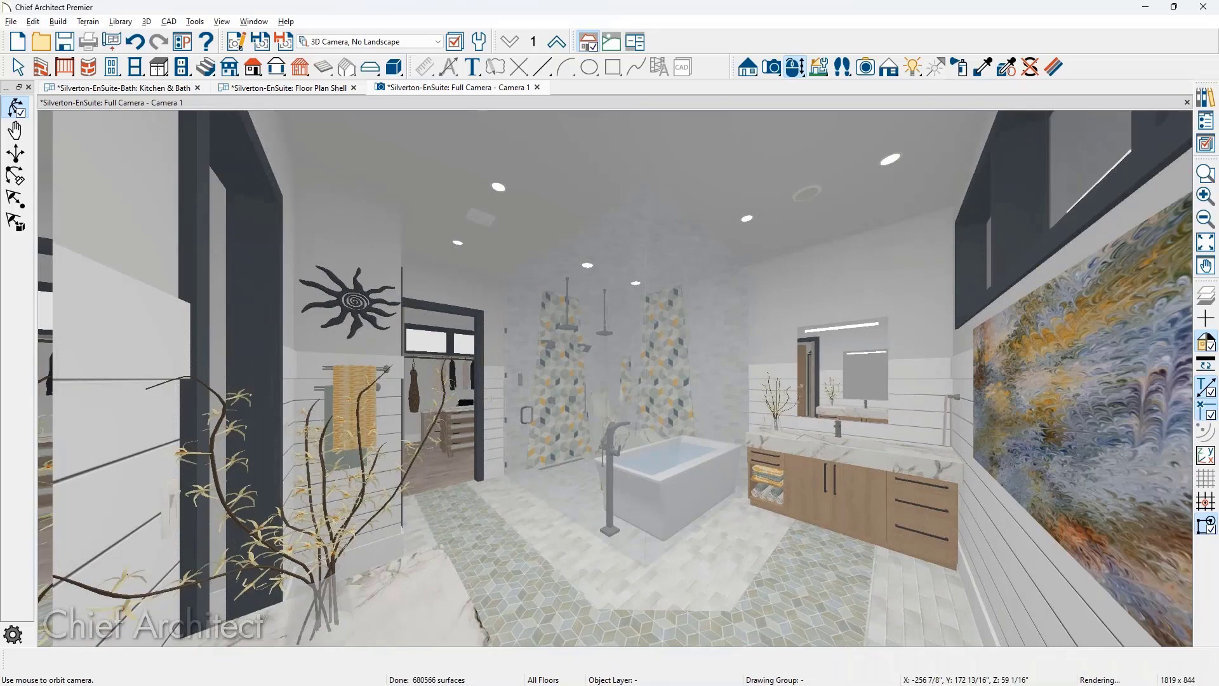
key(Up)
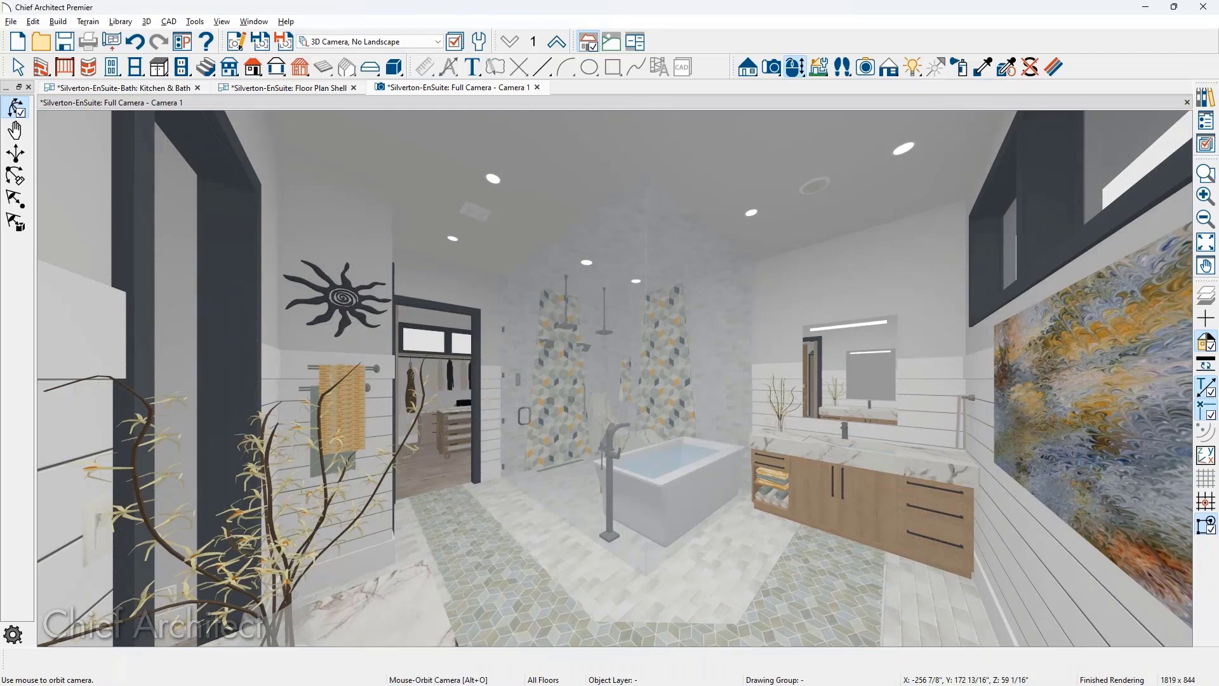
- In the floor plan, move the camera about 19 inches diagonally into the wall corner above the bedroom-side vanity
click(310, 88)
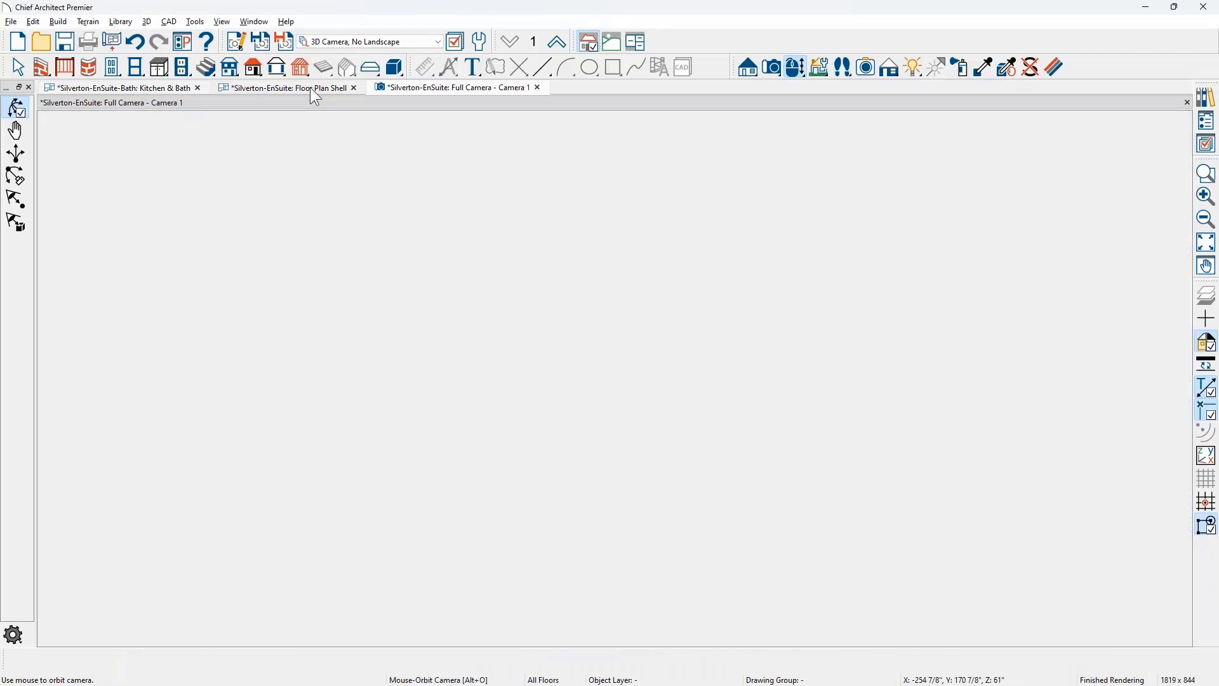
scroll(664, 330, up, 5)
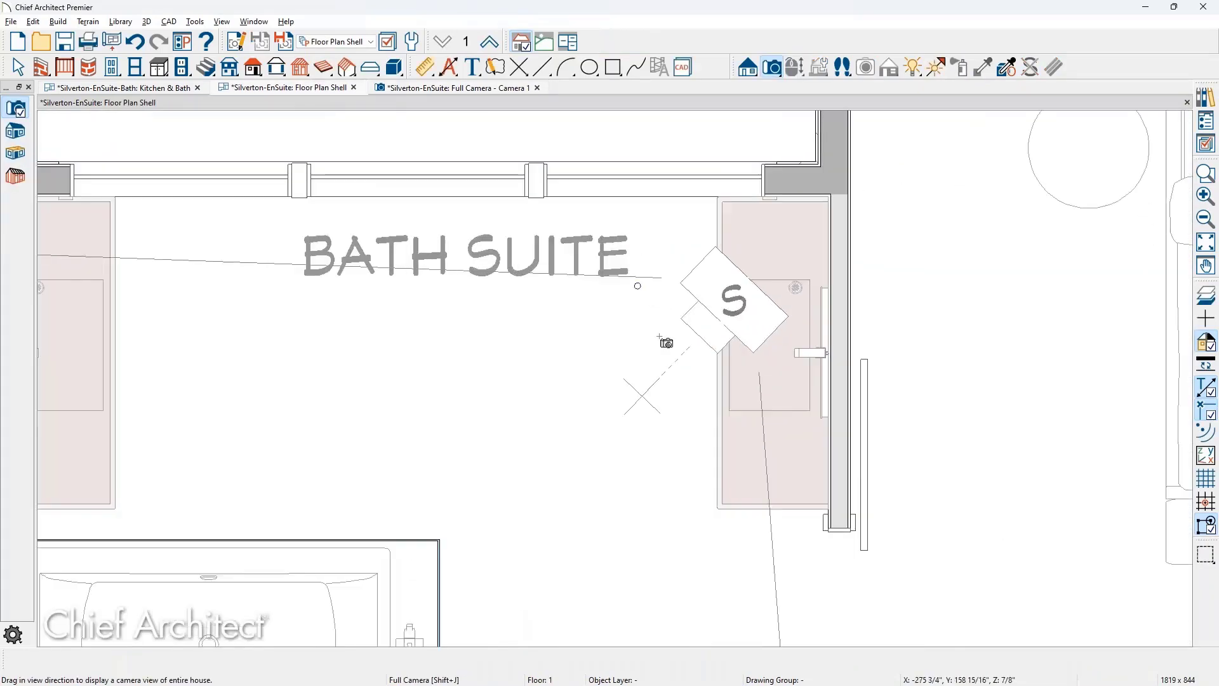
key(space)
click(711, 334)
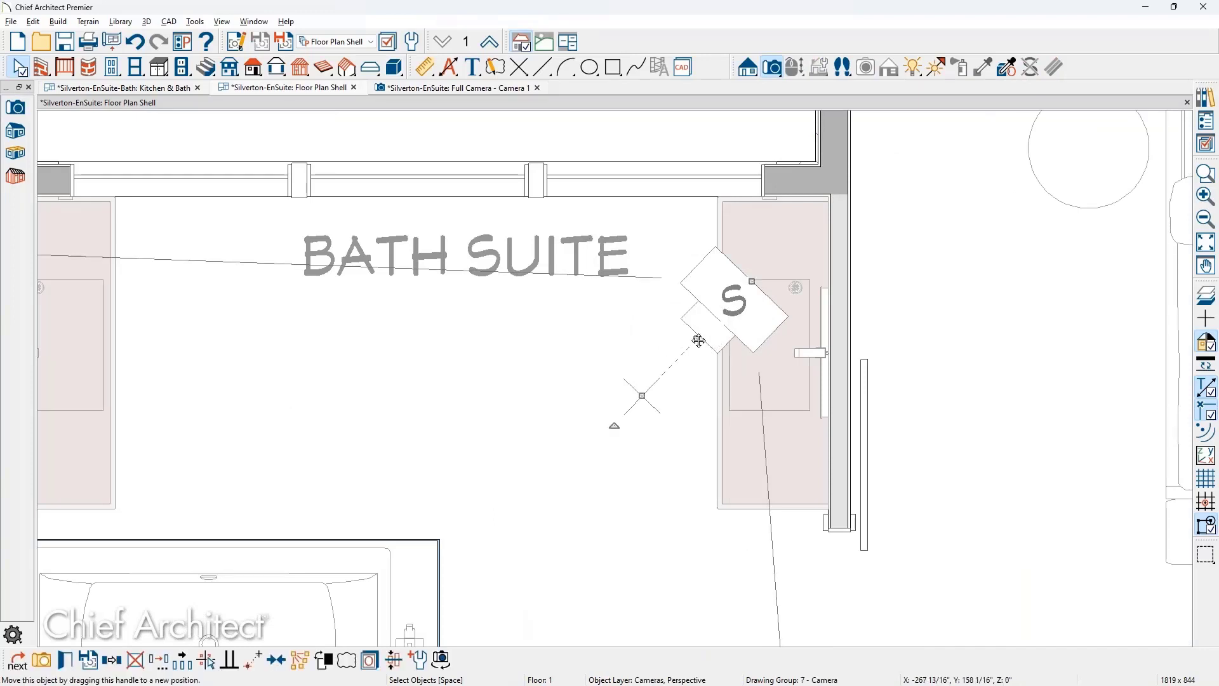
drag(699, 341, 764, 267)
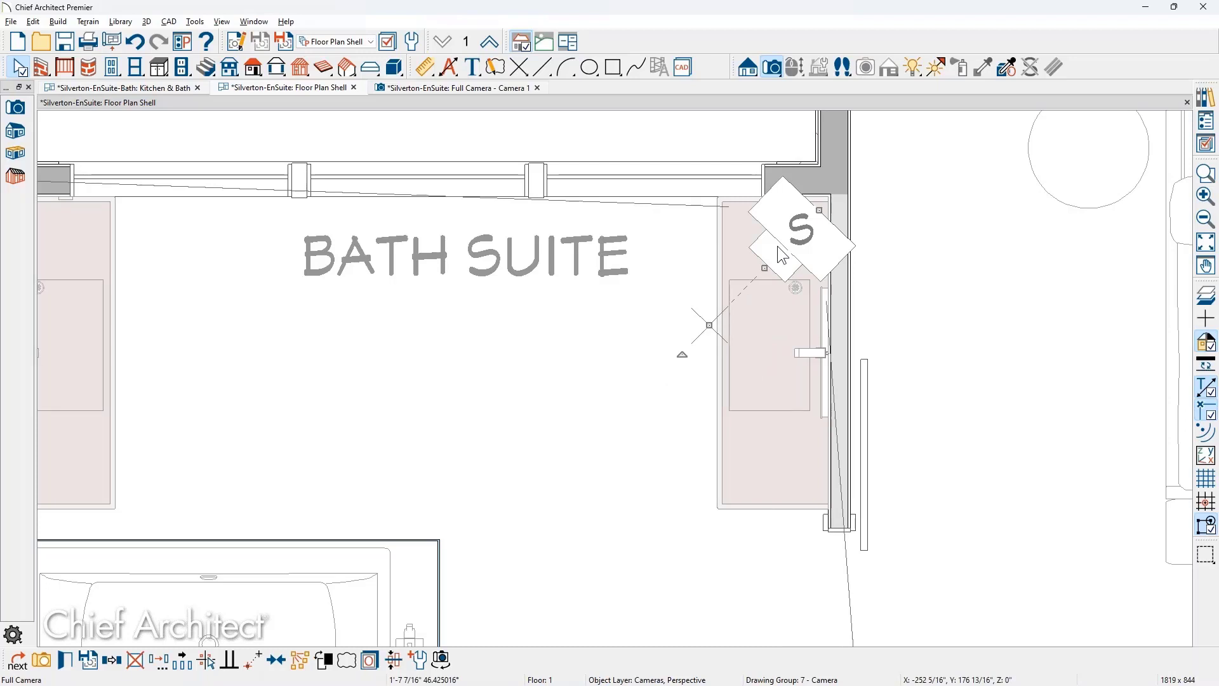
- Return to the Camera 1 view and nudge the camera forward until the walls and vanity cabinets no longer block the room
click(481, 91)
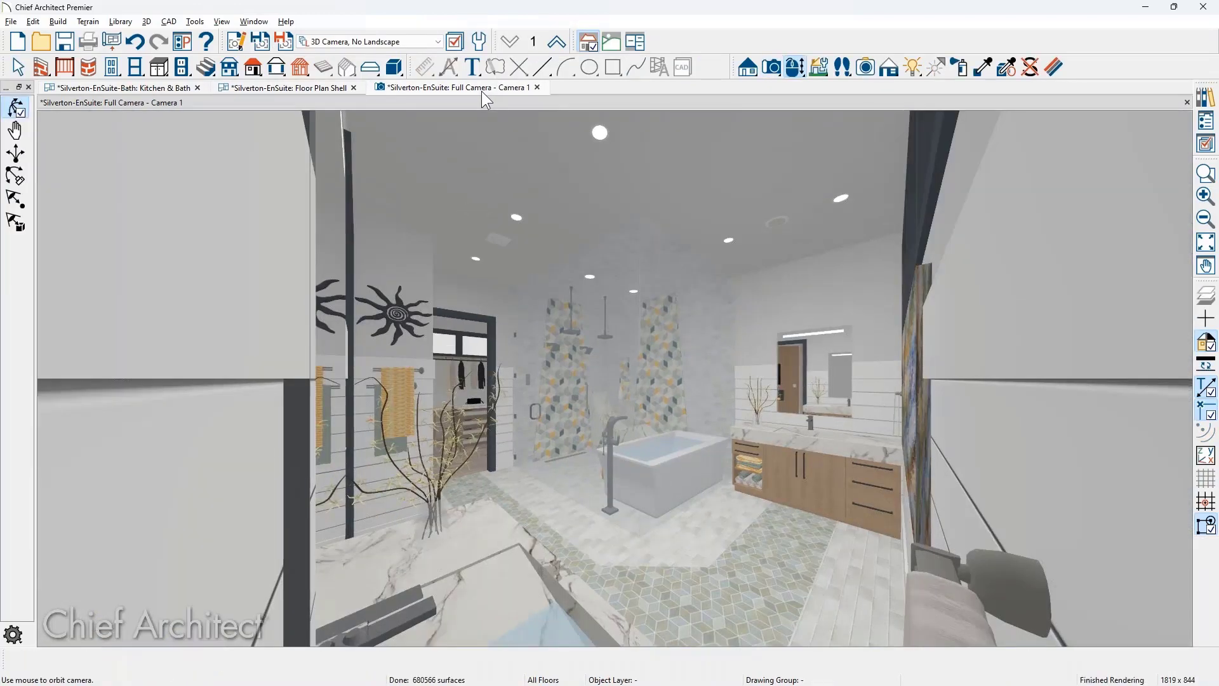
key(Down)
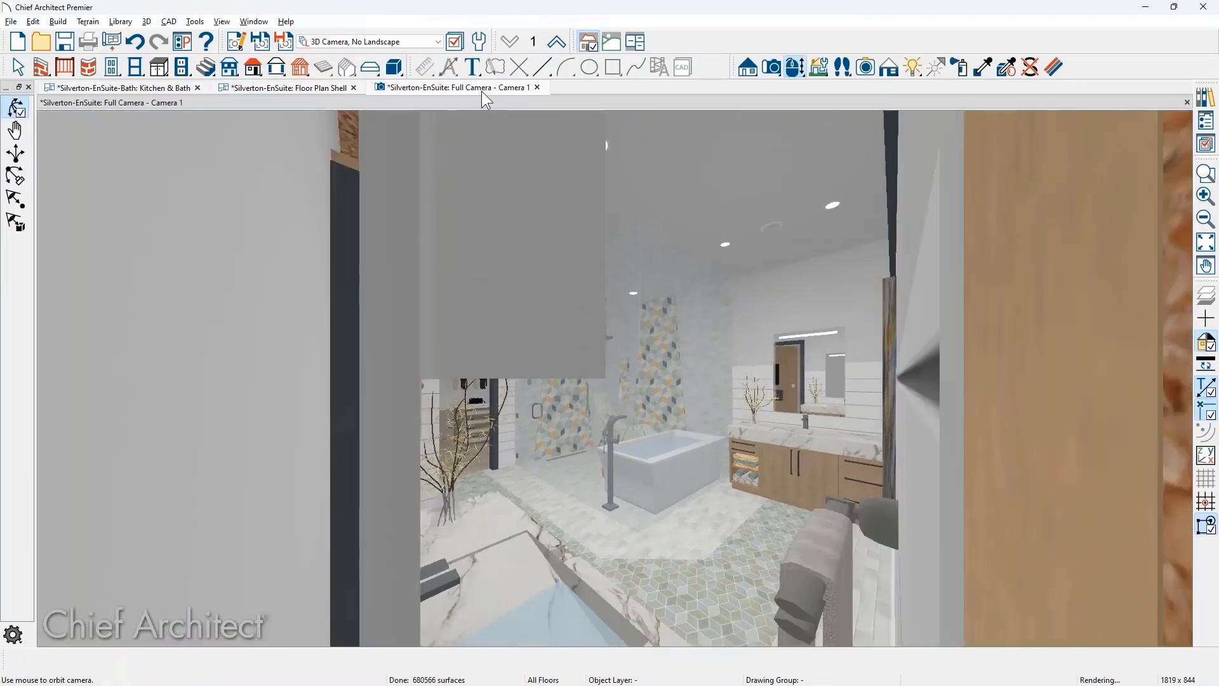
key(Up)
key(Up)
key(Down)
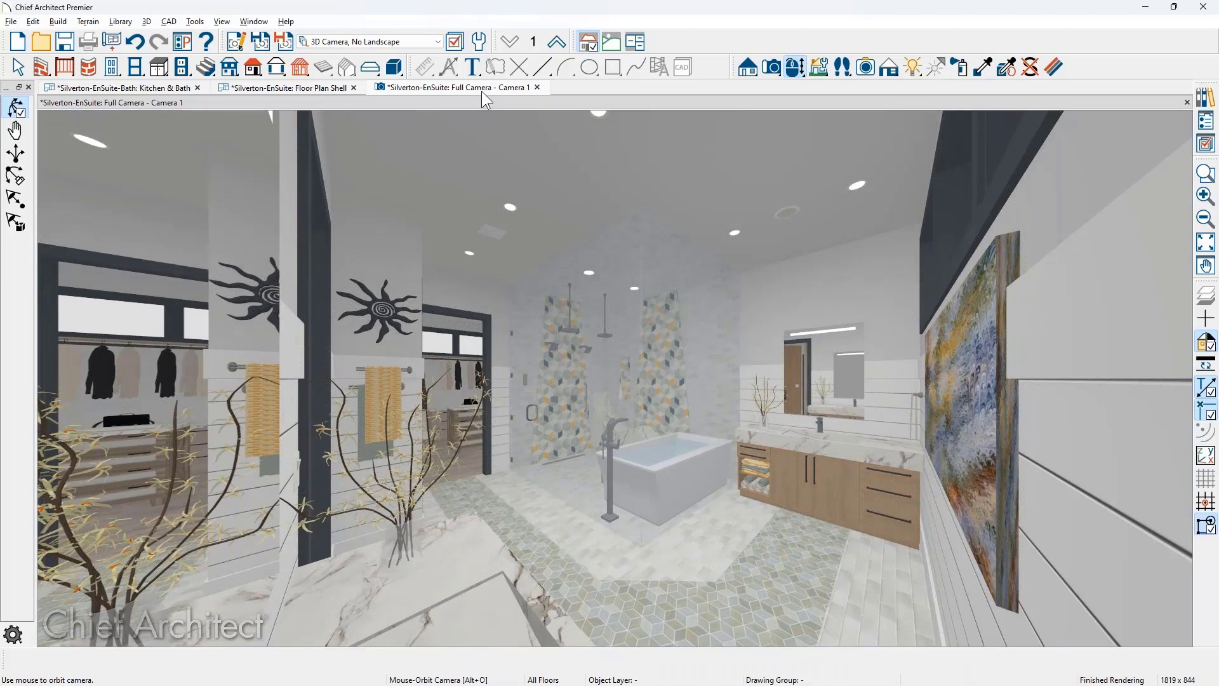
- Open the camera's specification from the floor plan, set its field of view to 60 degrees, and return to the Camera 1 view
click(331, 91)
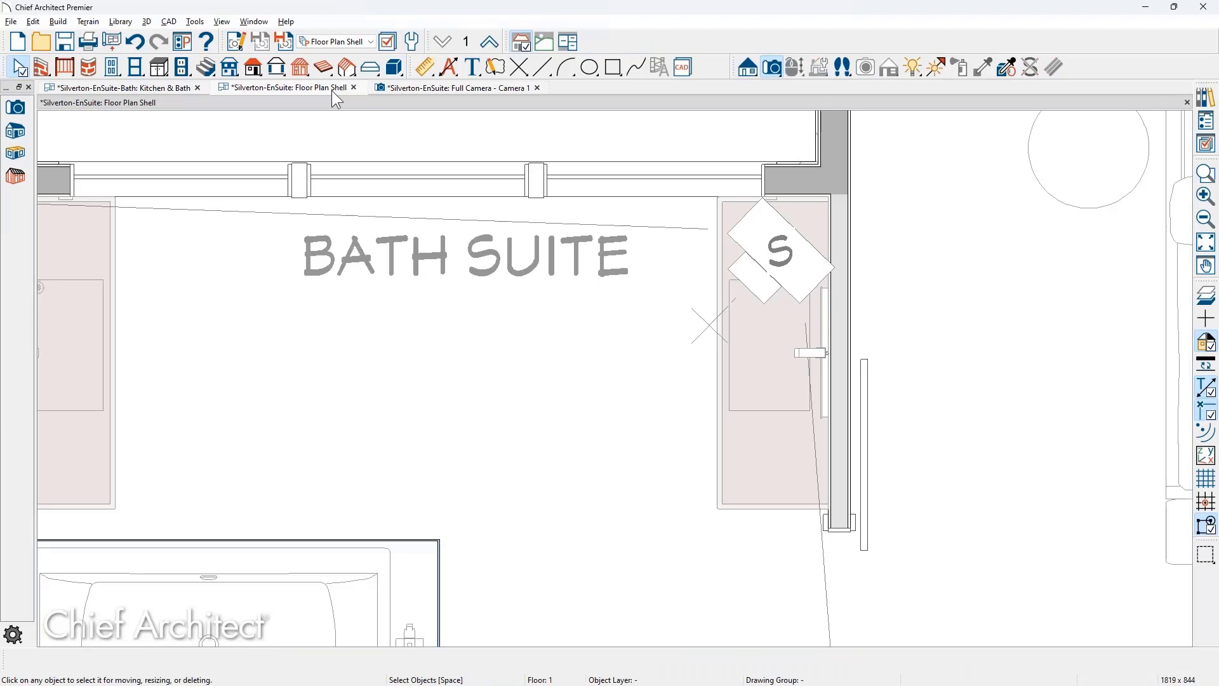
click(774, 223)
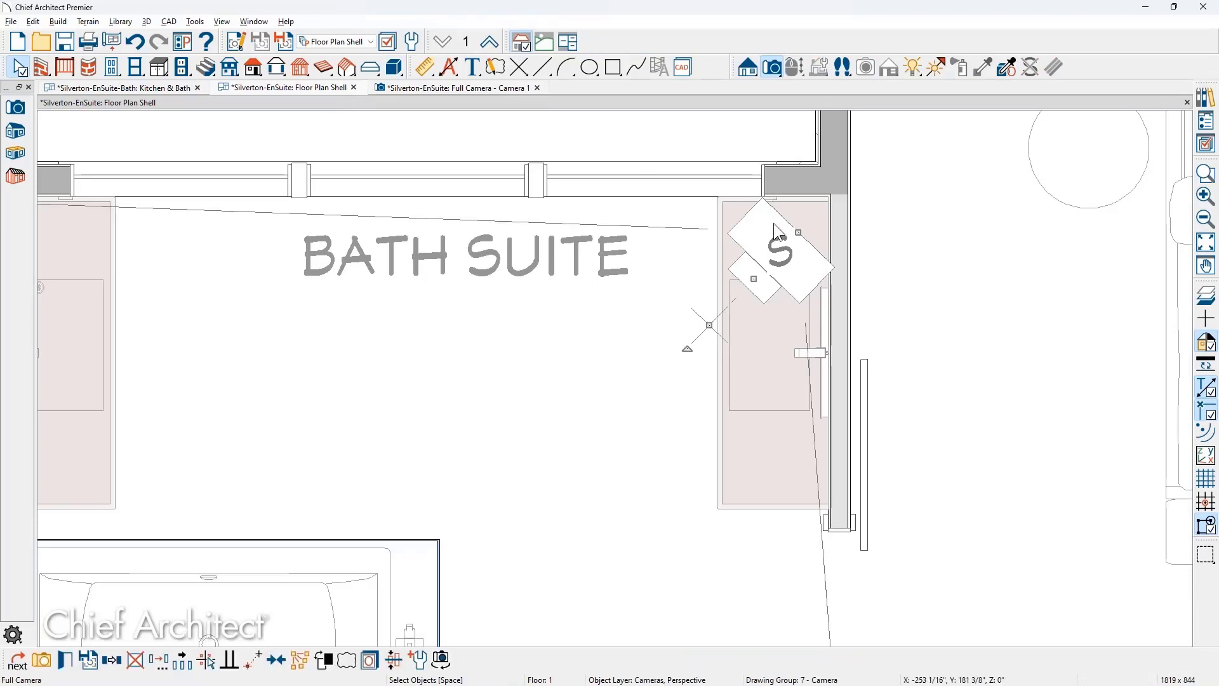
double_click(774, 223)
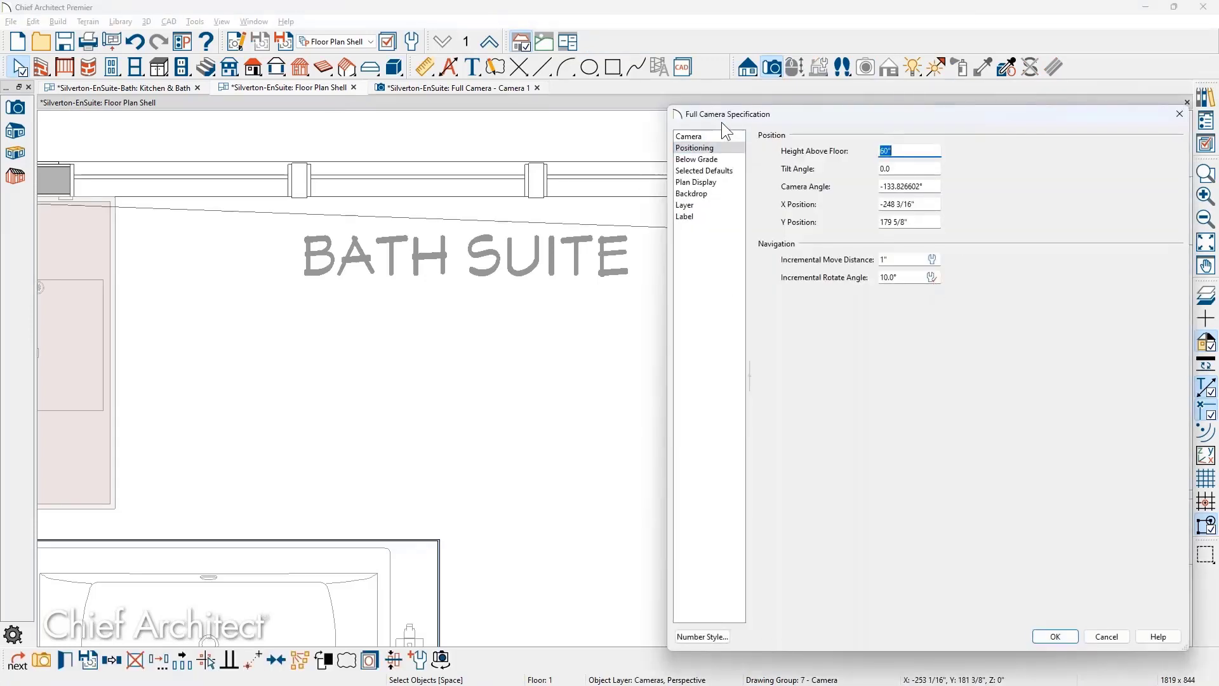
click(715, 137)
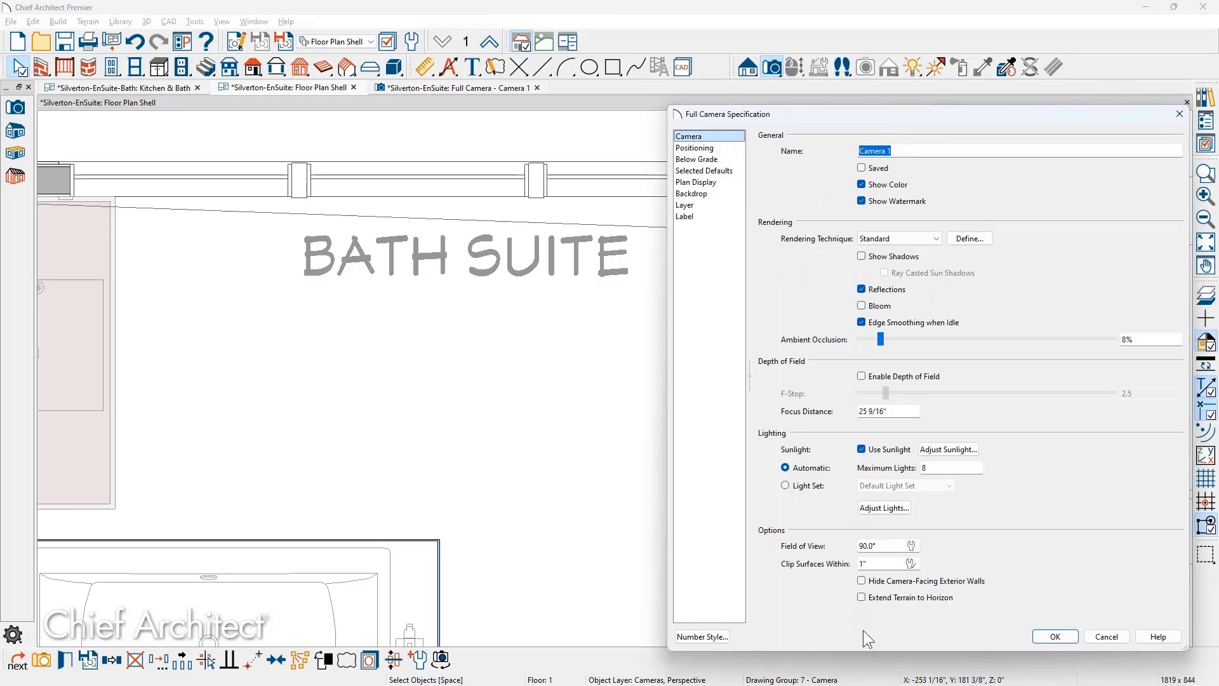
drag(880, 547, 822, 550)
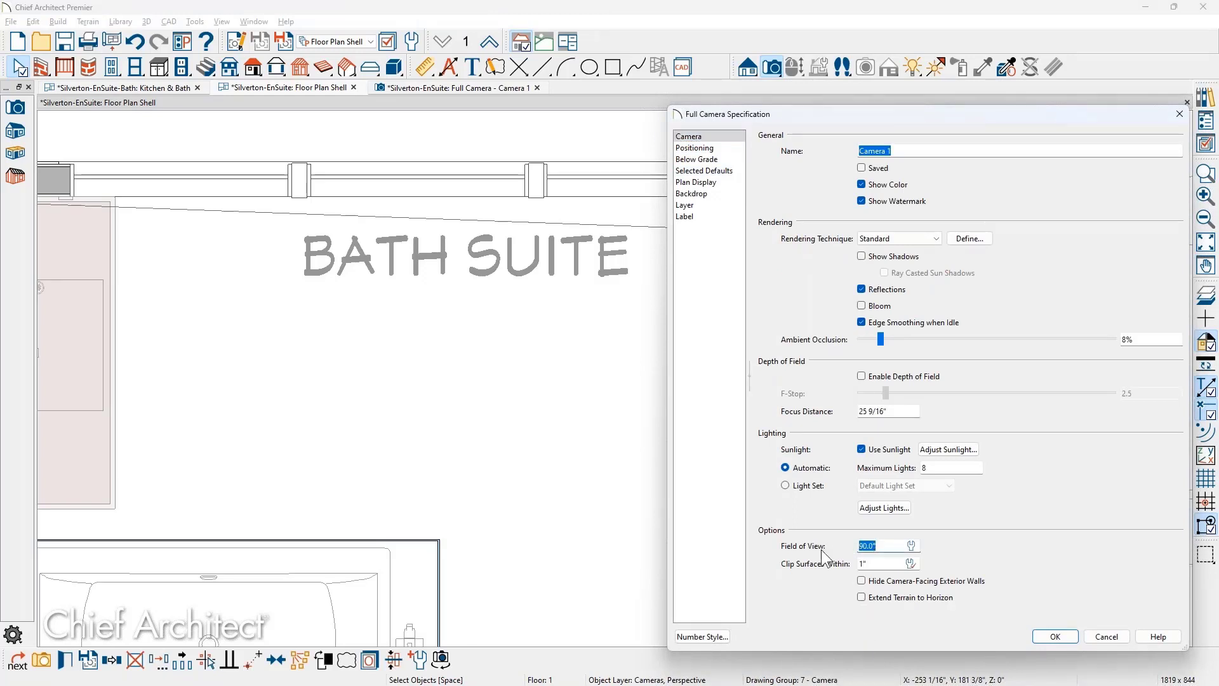
text(60)
click(1047, 639)
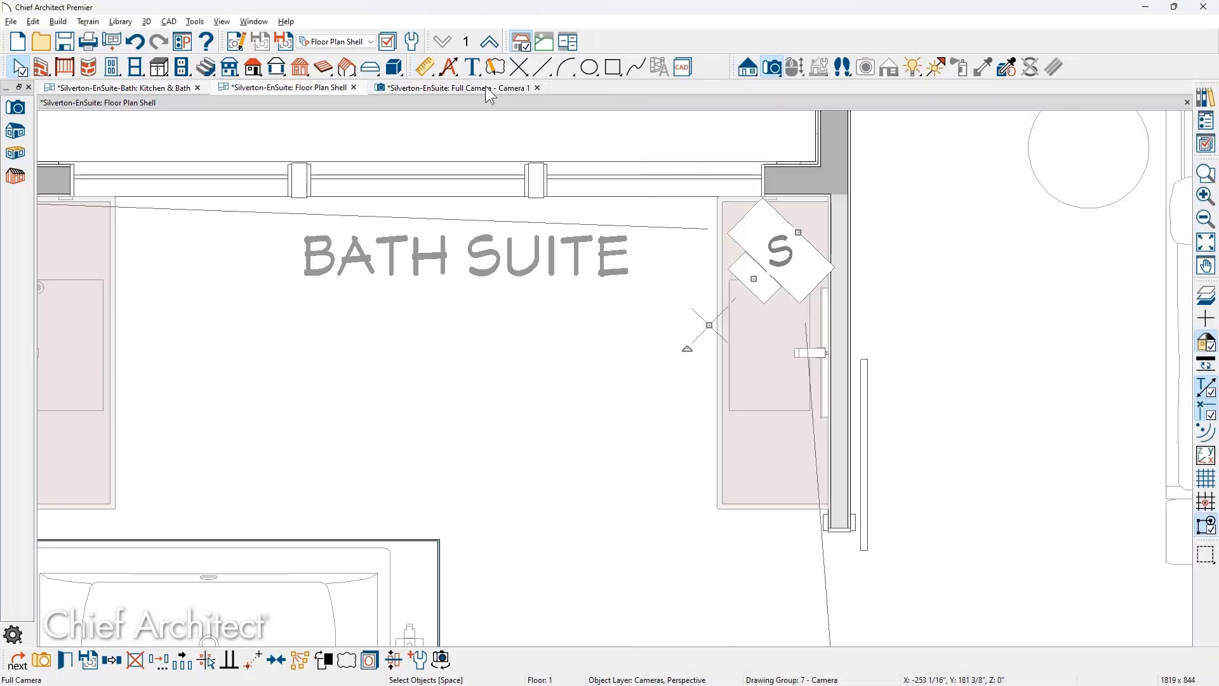
click(485, 87)
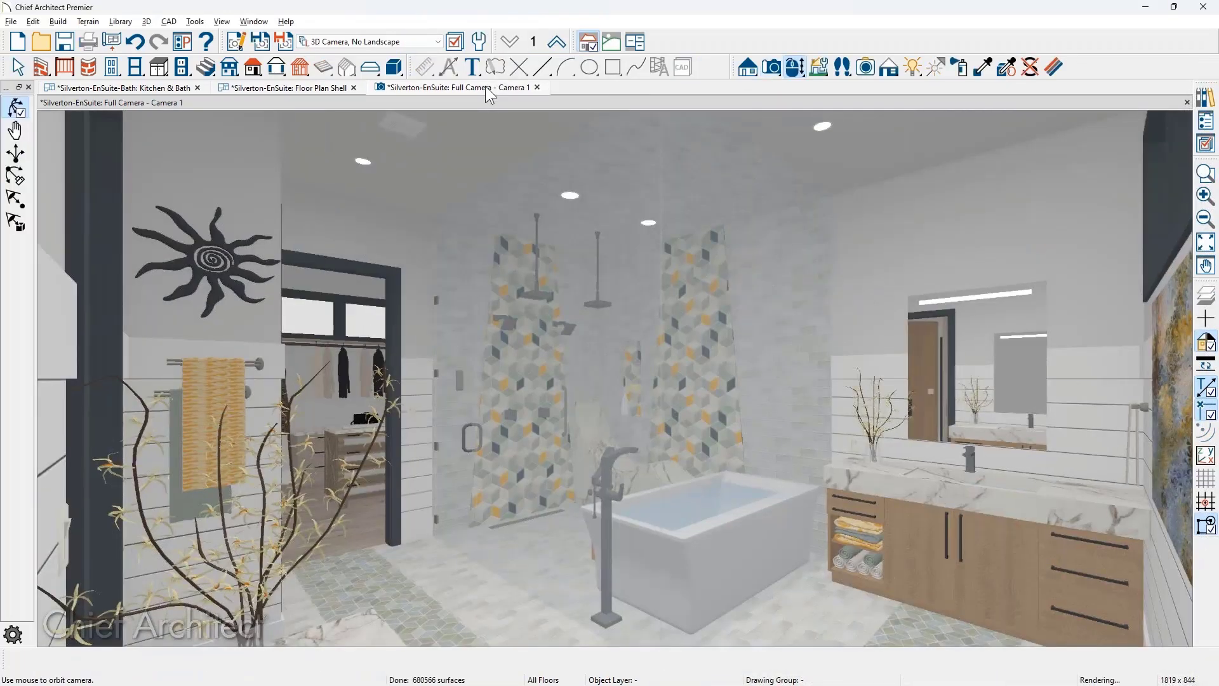
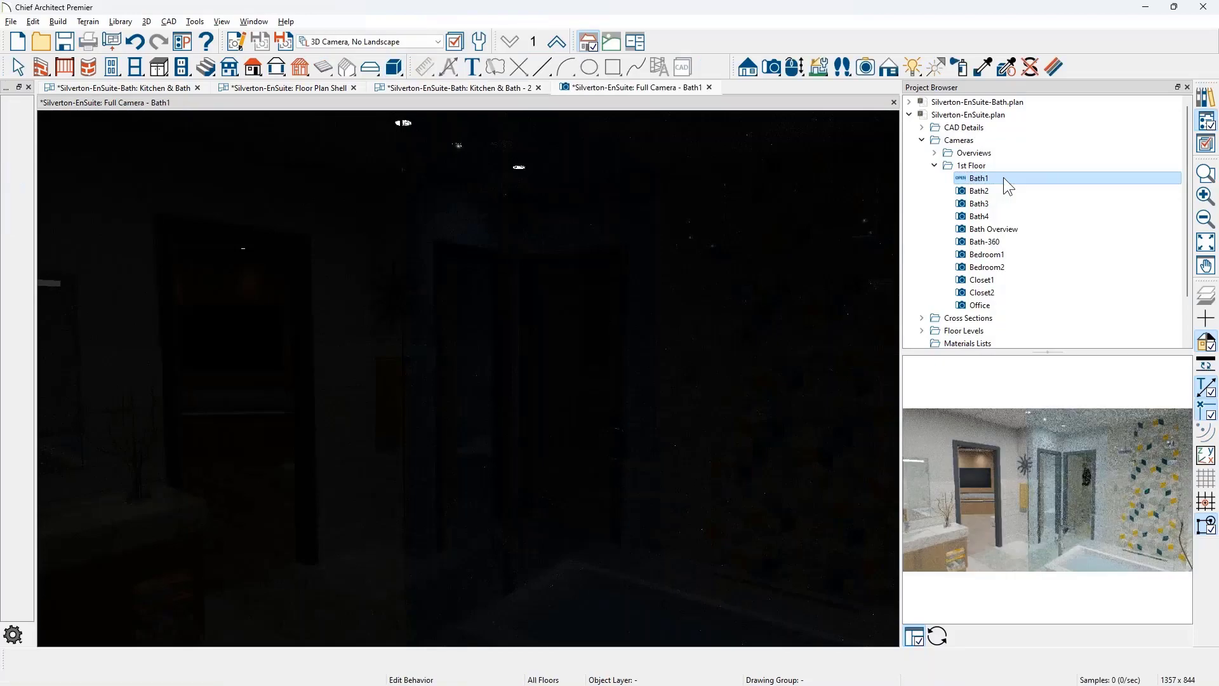
- Close the Project Browser and examine the Maximum Export Samples setting in the Bath1 camera's Physically Based rendering options
click(1187, 87)
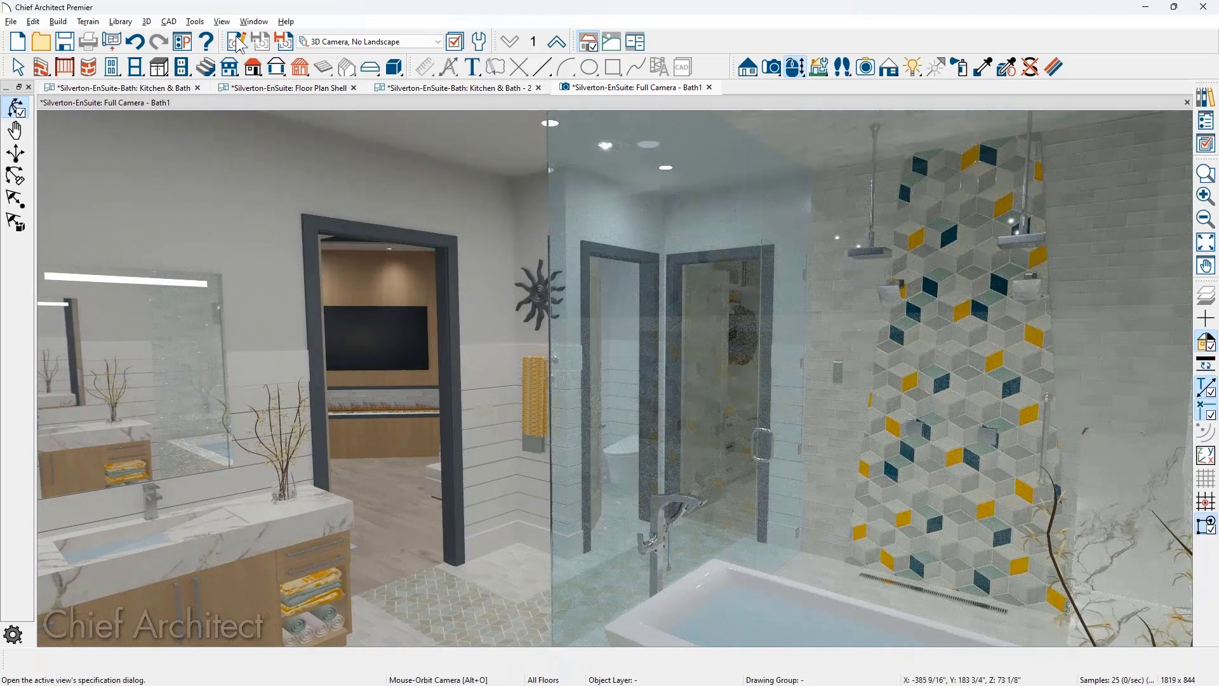
click(238, 42)
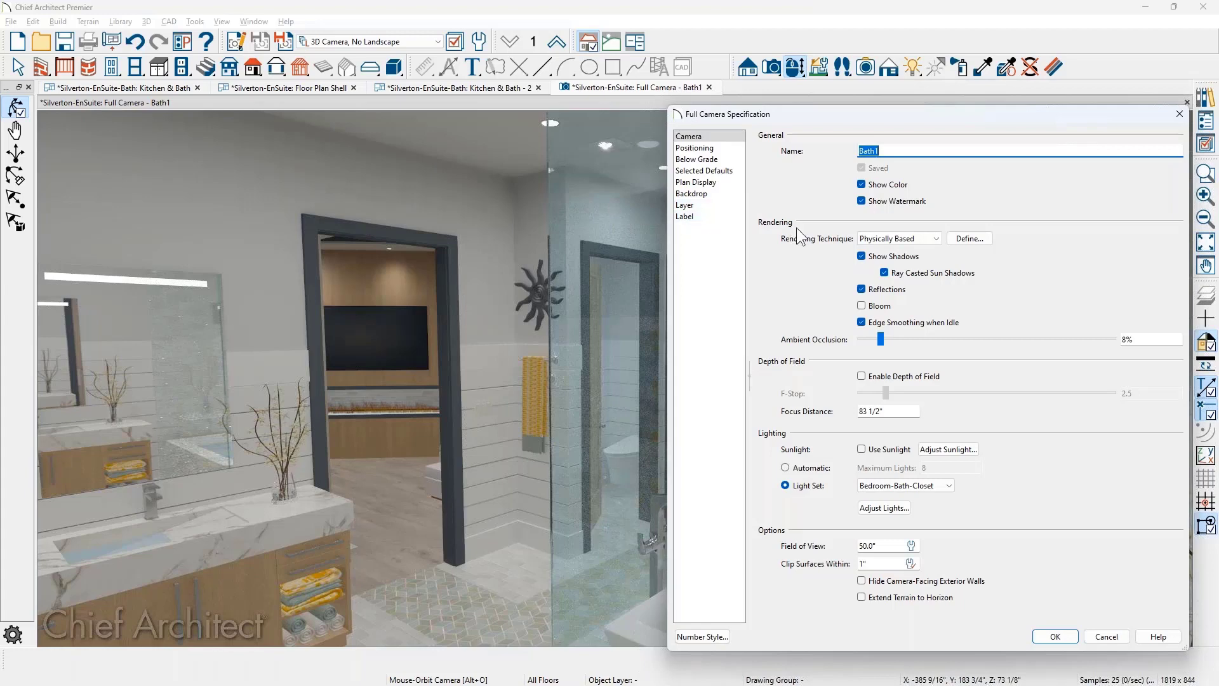
click(969, 239)
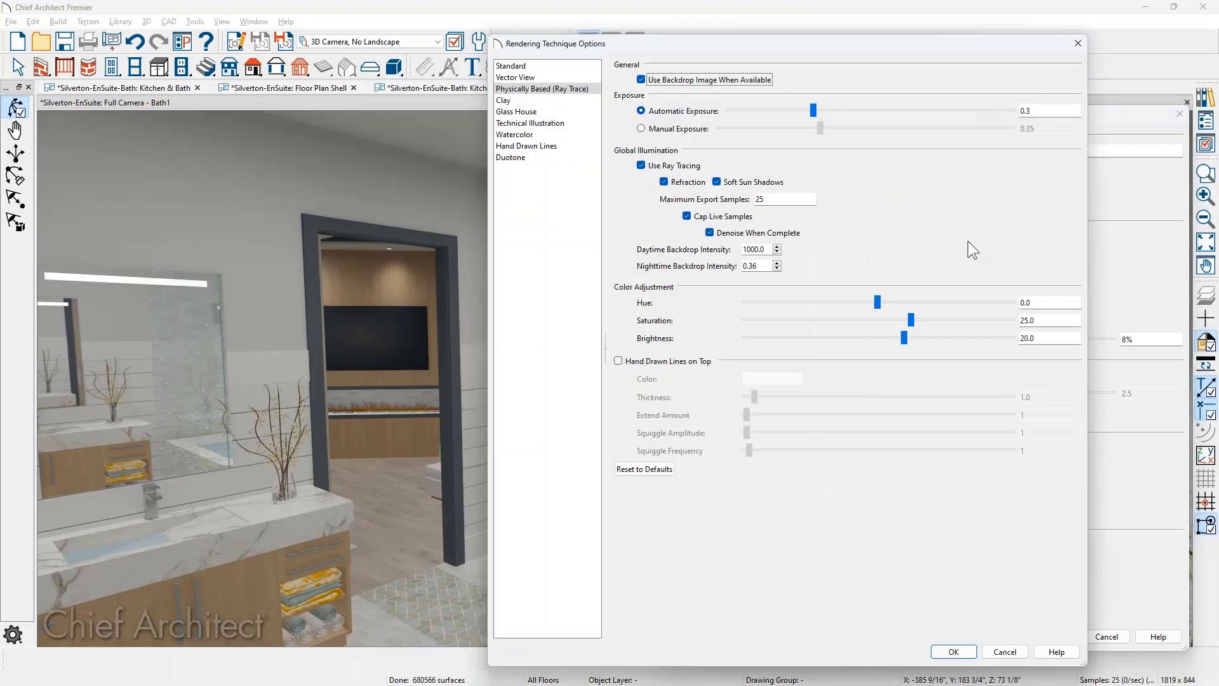
click(771, 200)
drag(771, 200, 753, 201)
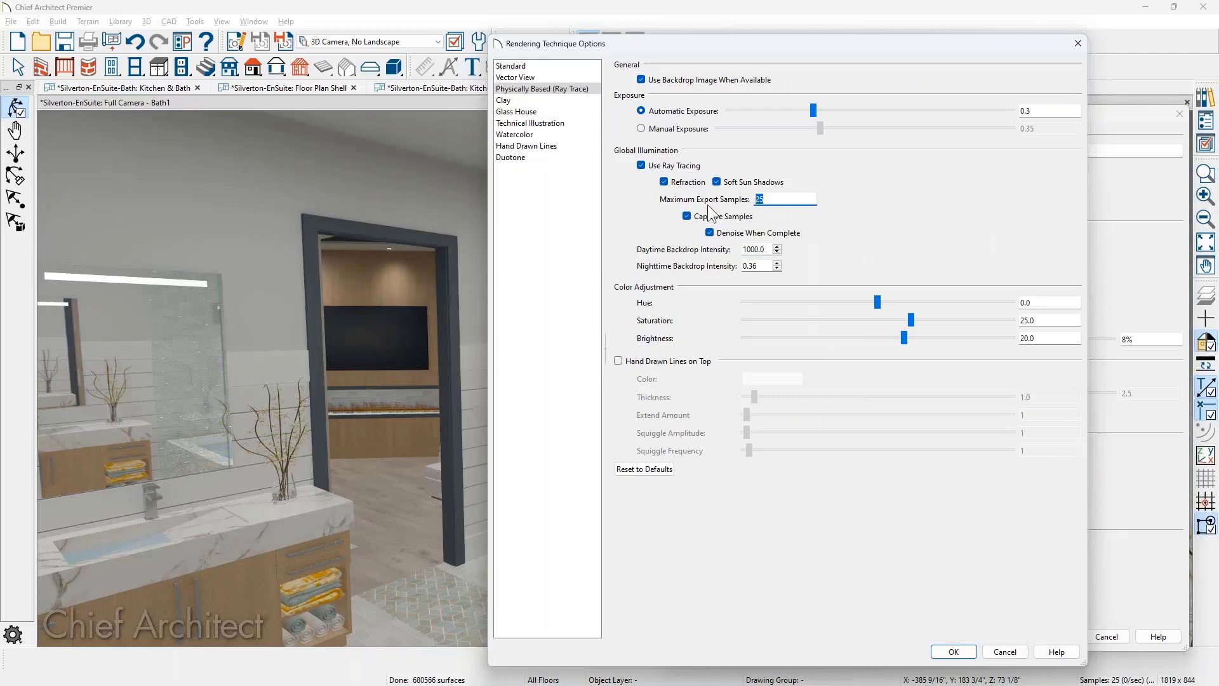
click(784, 202)
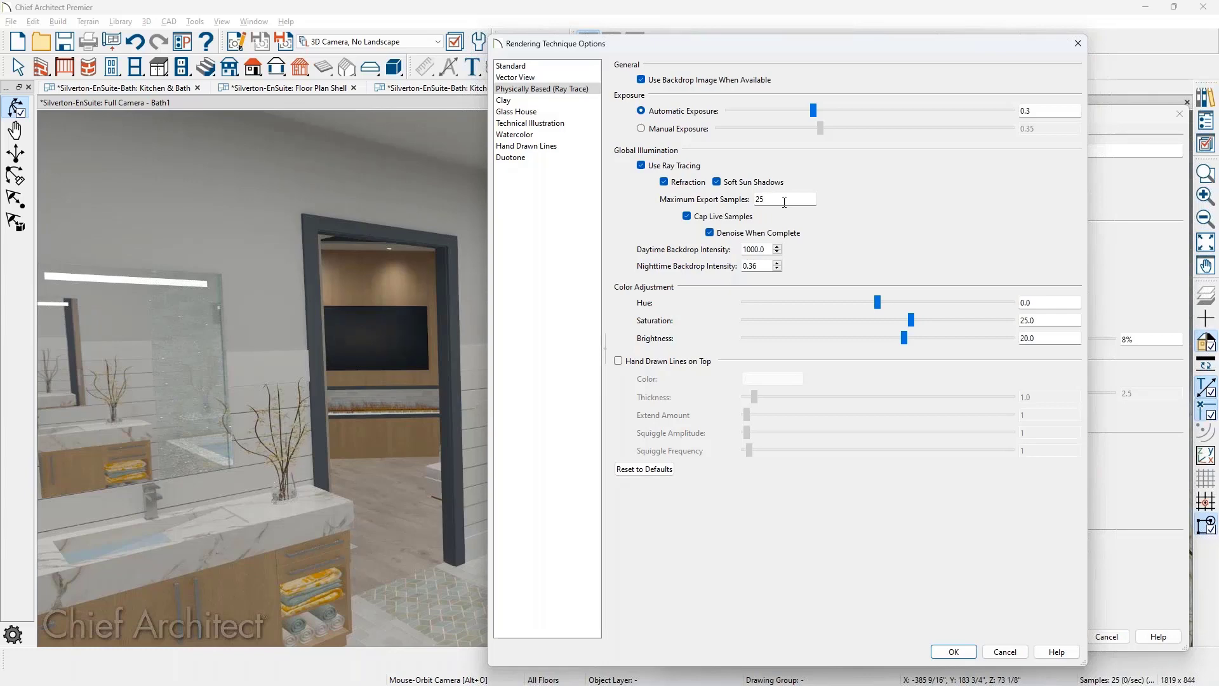
double_click(758, 201)
click(1080, 43)
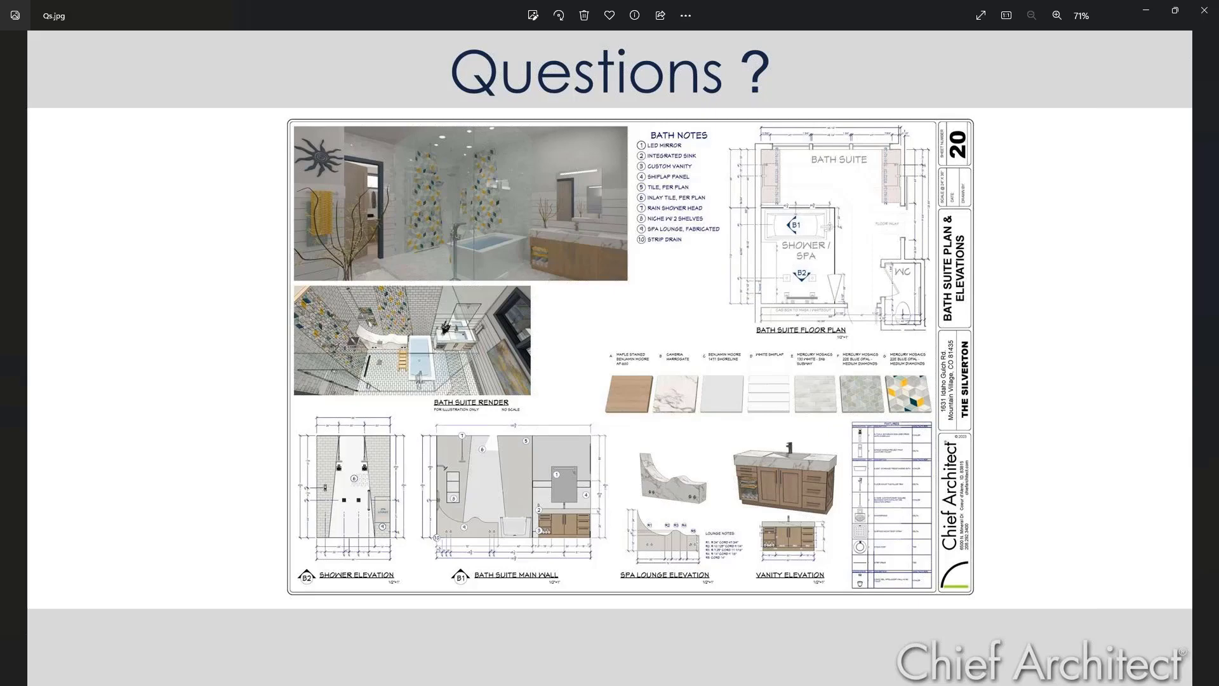
- Zoom in on the vanity elevation and fixtures schedule of the bath suite sheet in Qs.jpg
scroll(920, 415, up, 5)
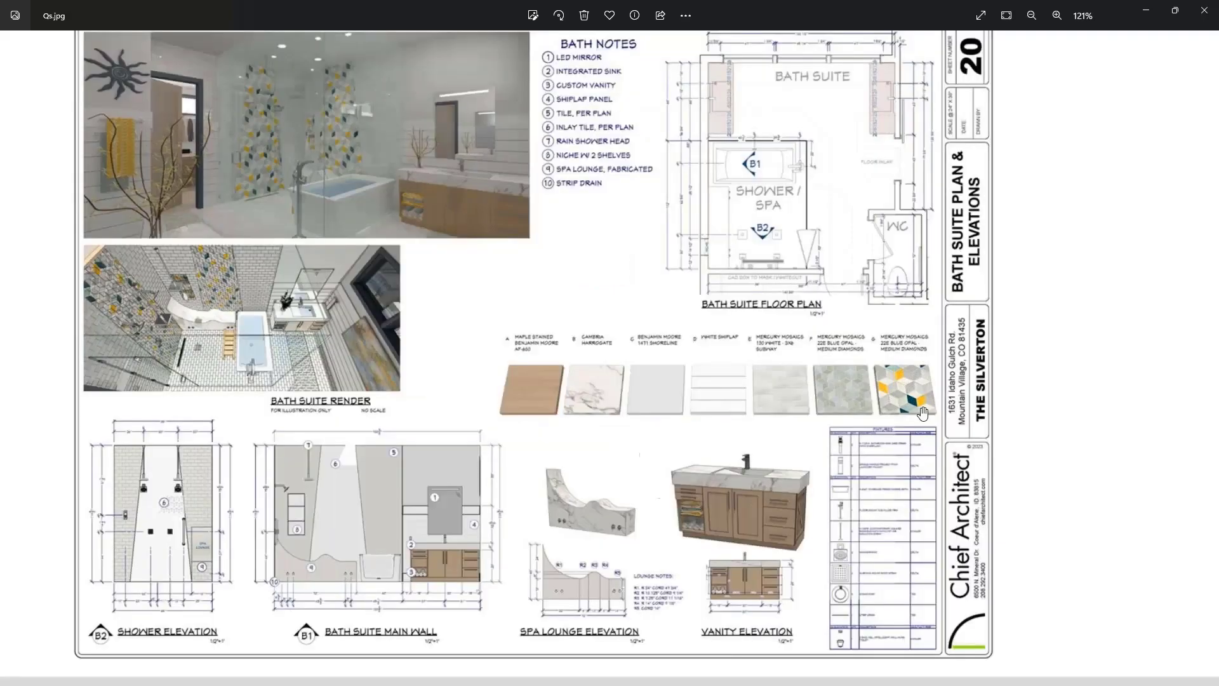
scroll(934, 365, up, 6)
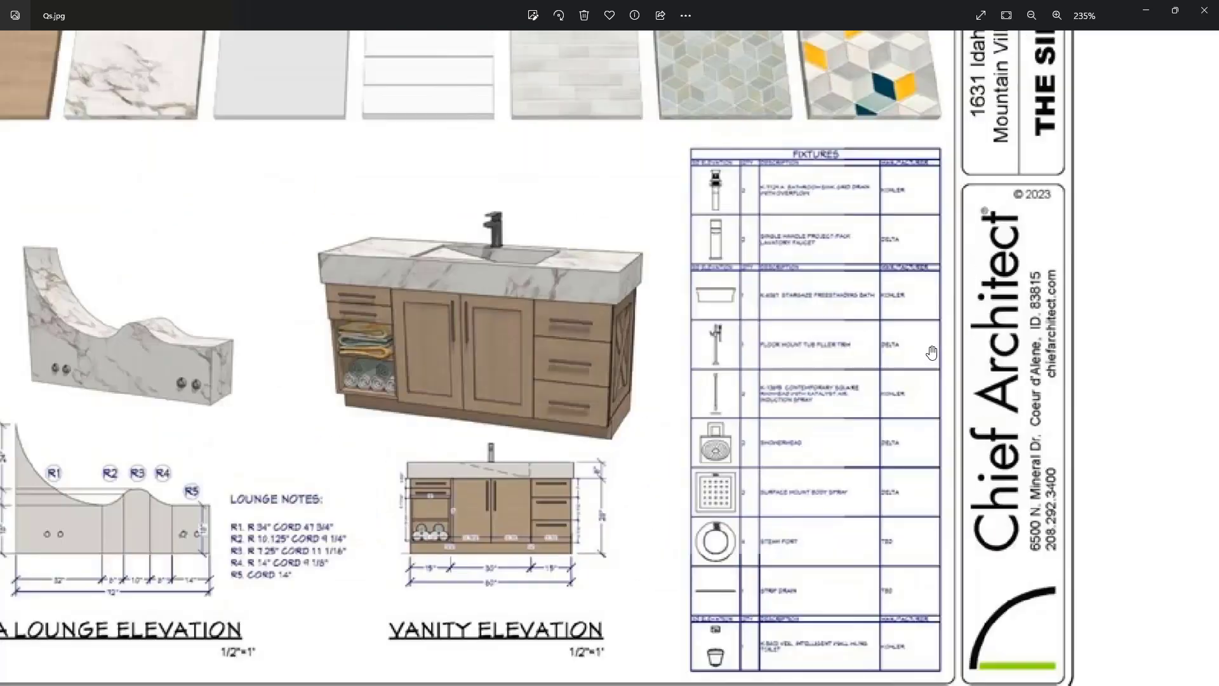
scroll(932, 352, down, 1)
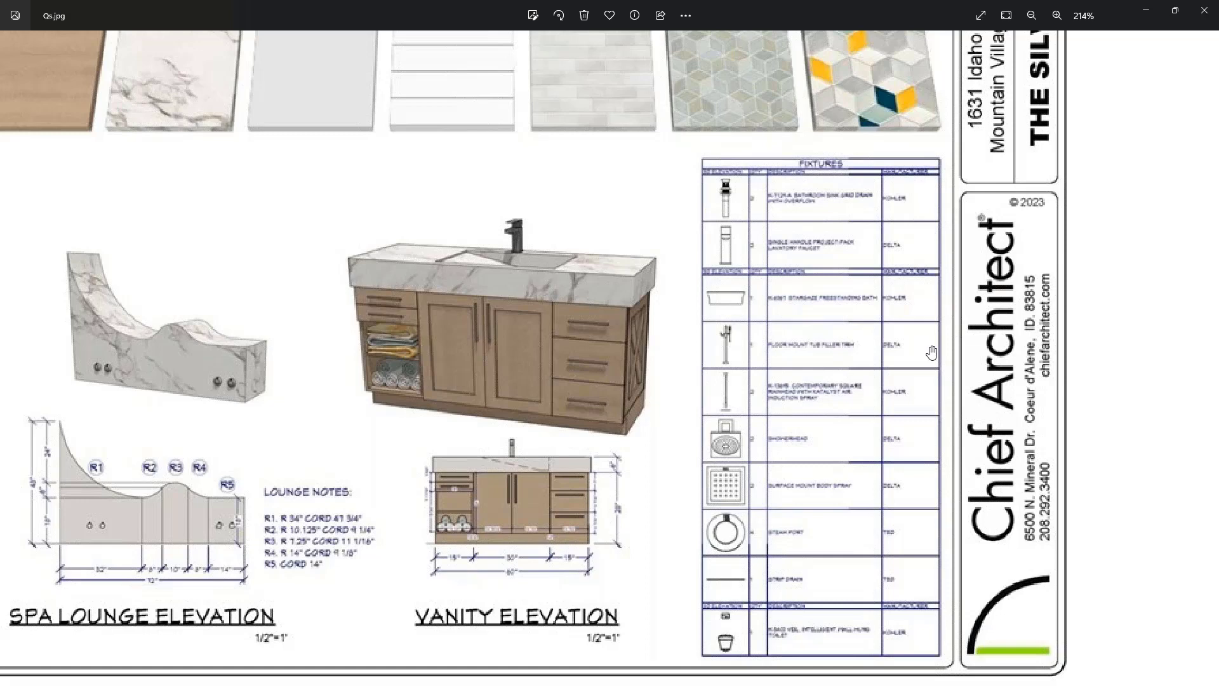
scroll(931, 353, down, 3)
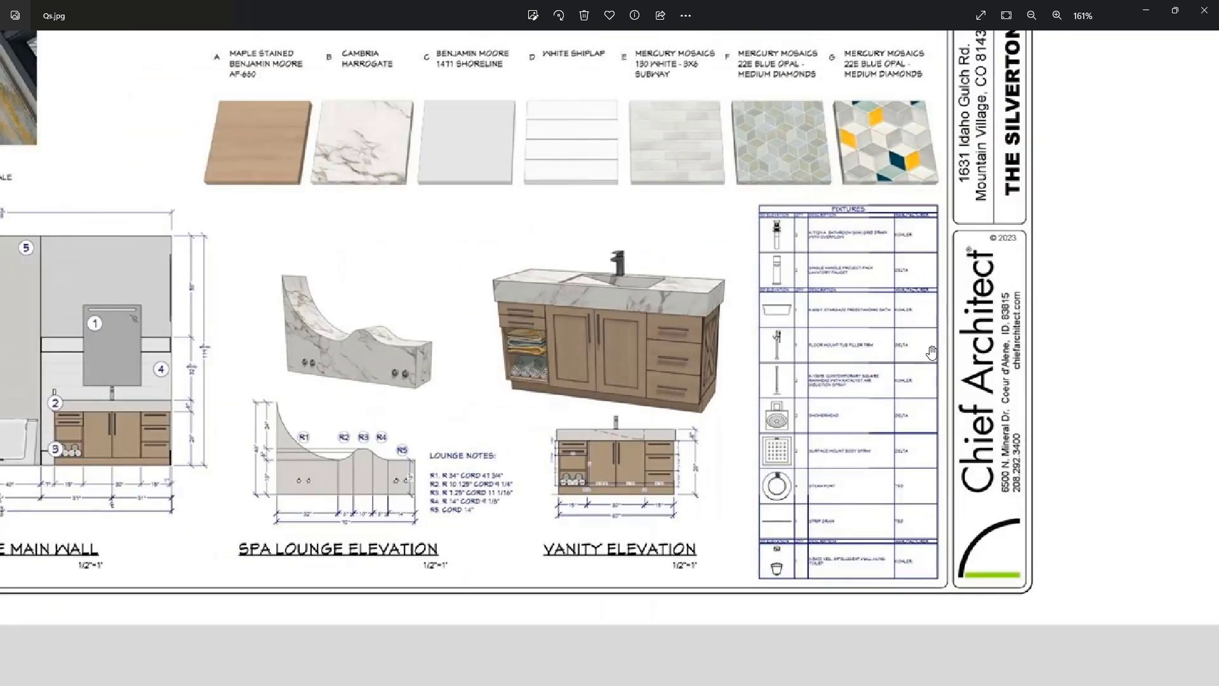
scroll(931, 352, down, 2)
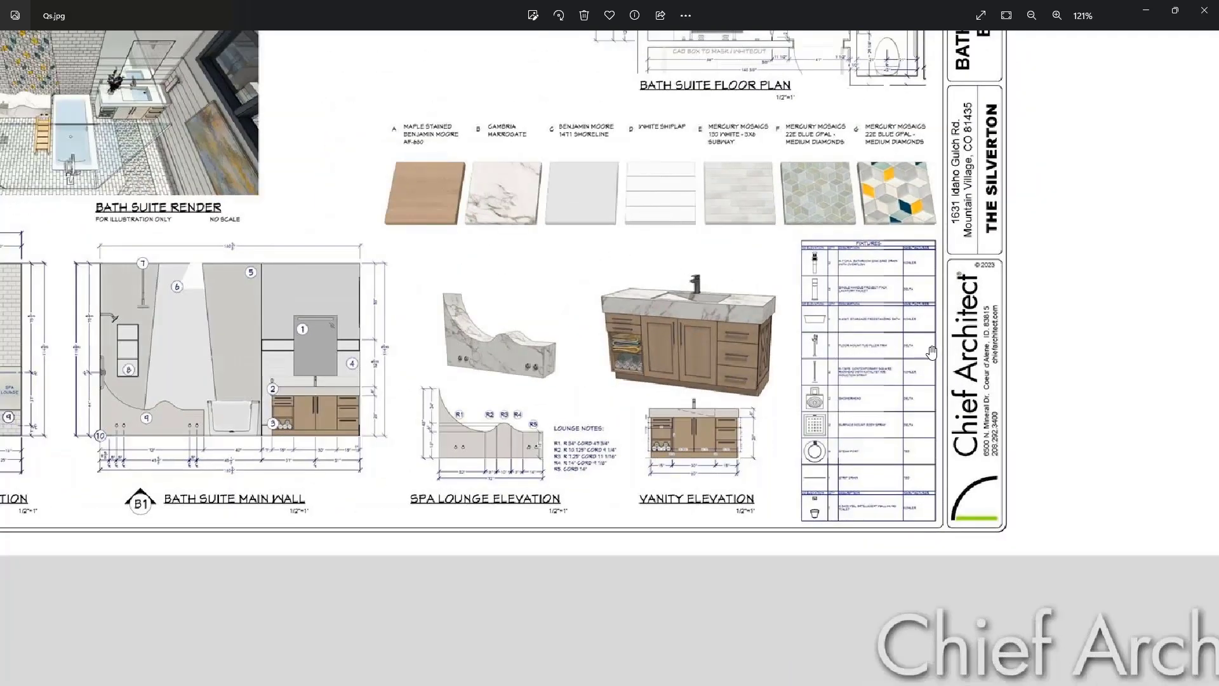
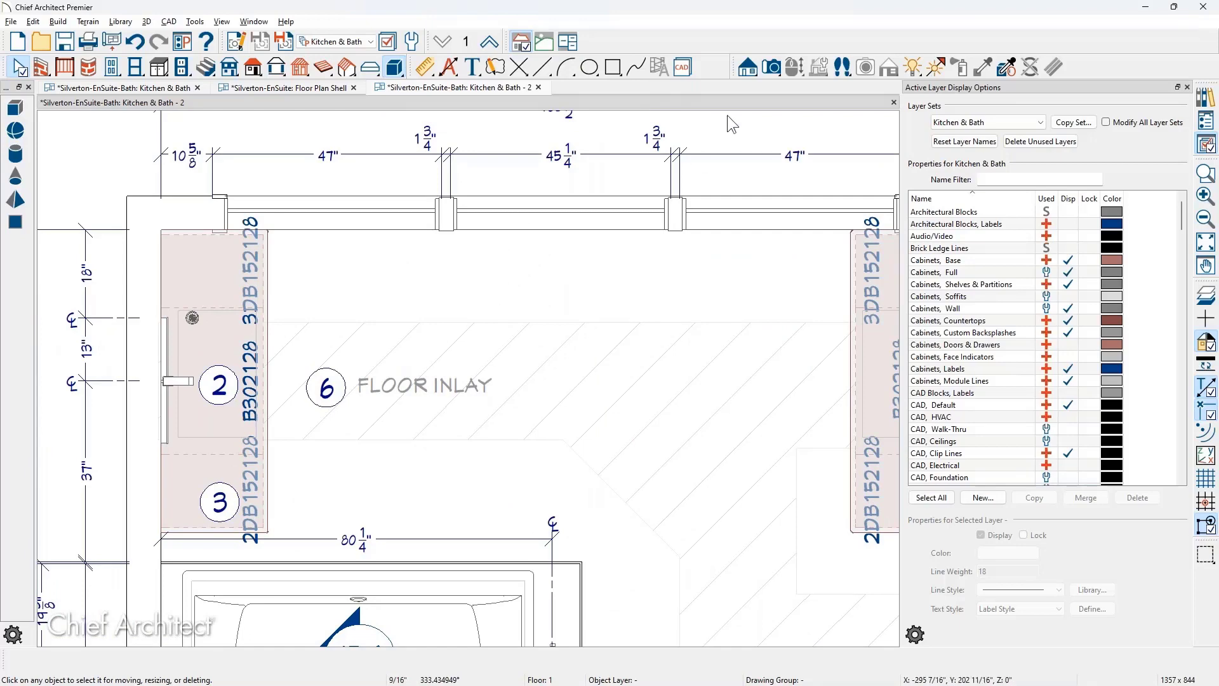
- Review the plan's light sources in the Adjust Lights dialog and close it without making changes
click(910, 67)
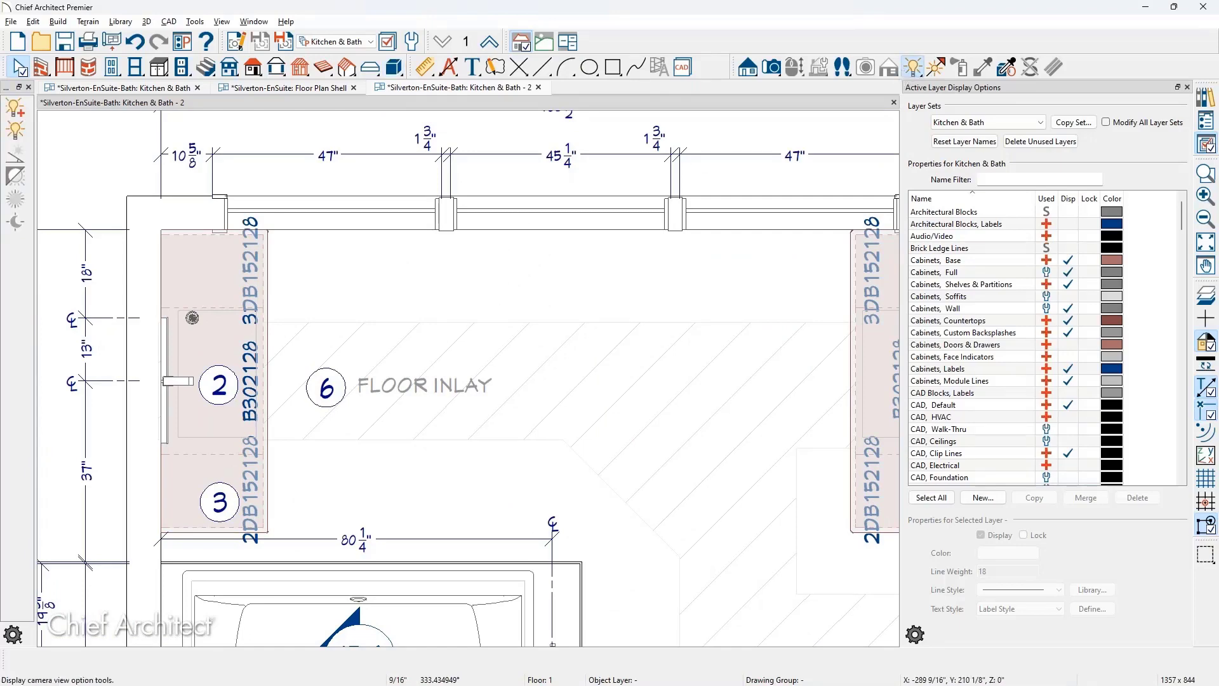
click(14, 109)
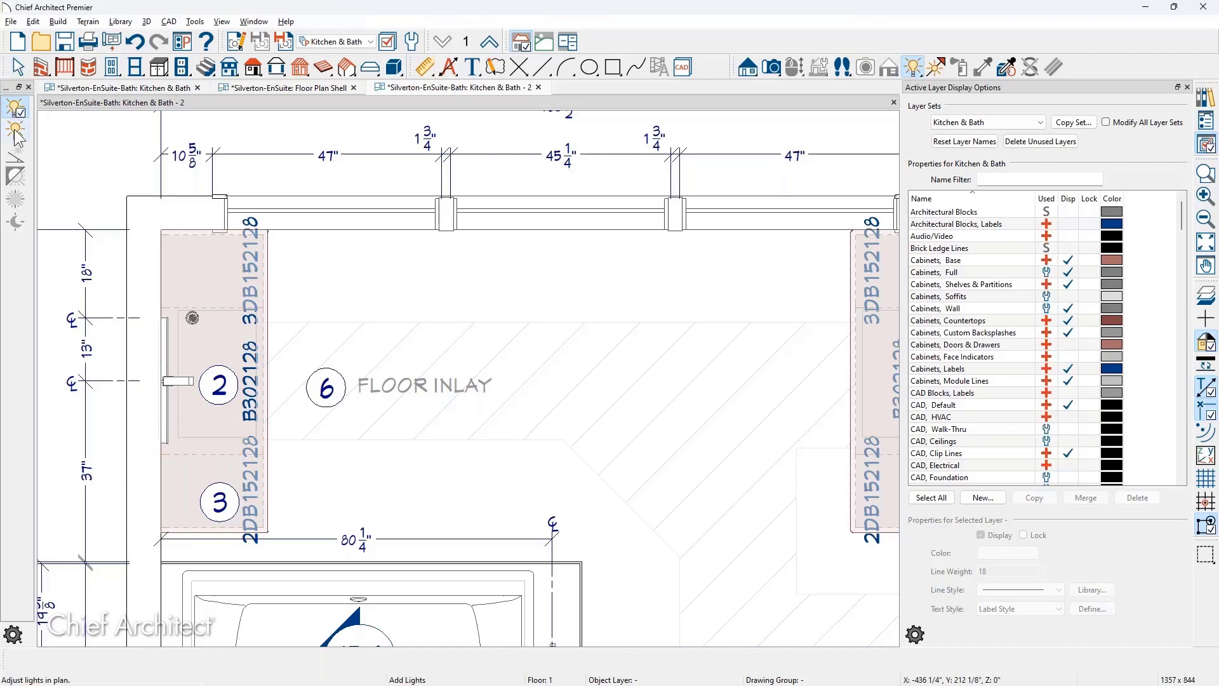
click(16, 132)
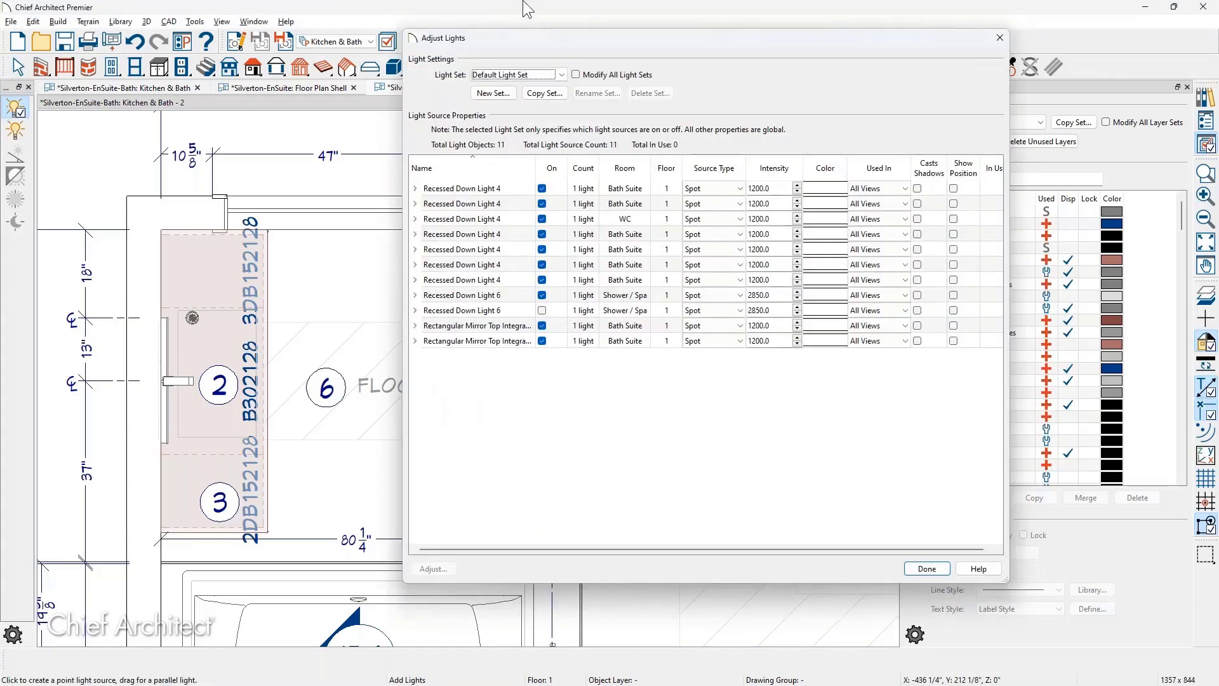
click(1000, 39)
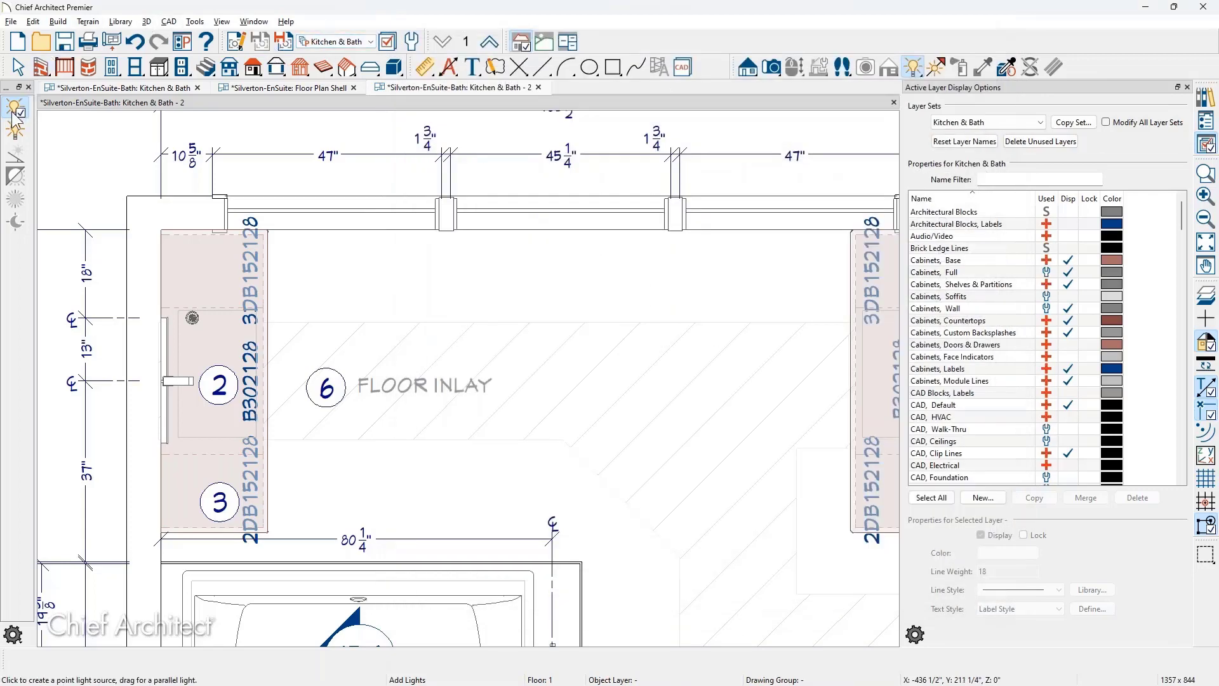
- Add a point light to the bath suite between the windows and the FLOOR INLAY label
click(388, 281)
click(634, 367)
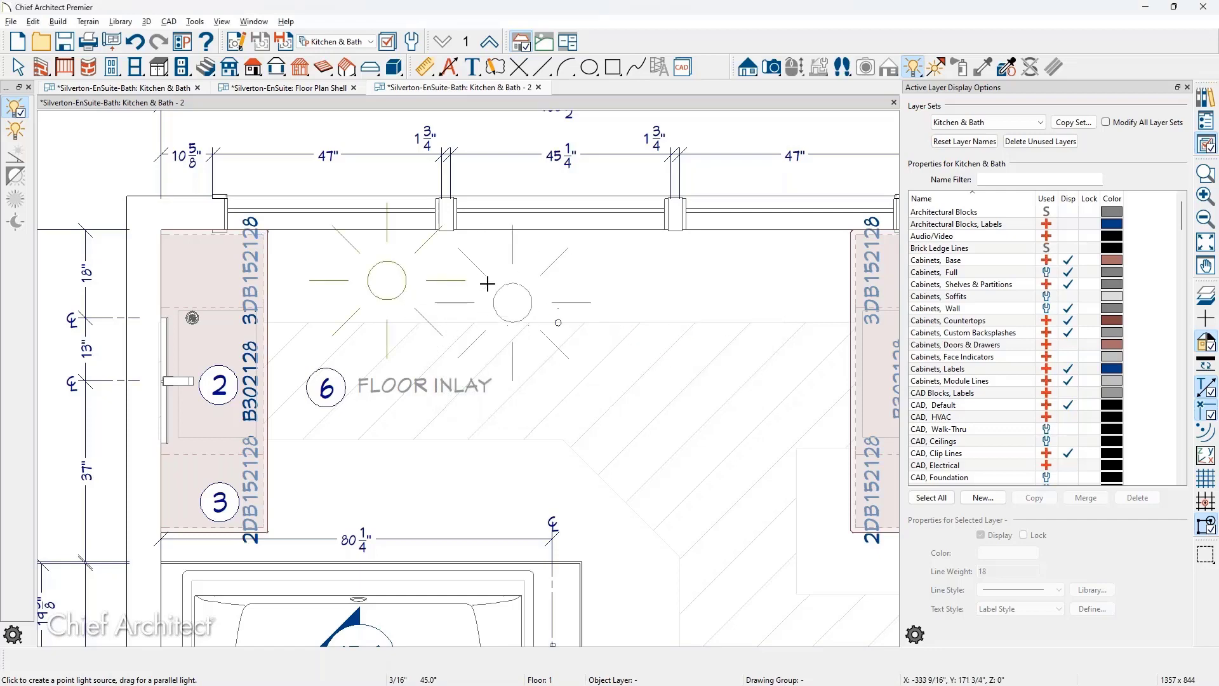
key(Escape)
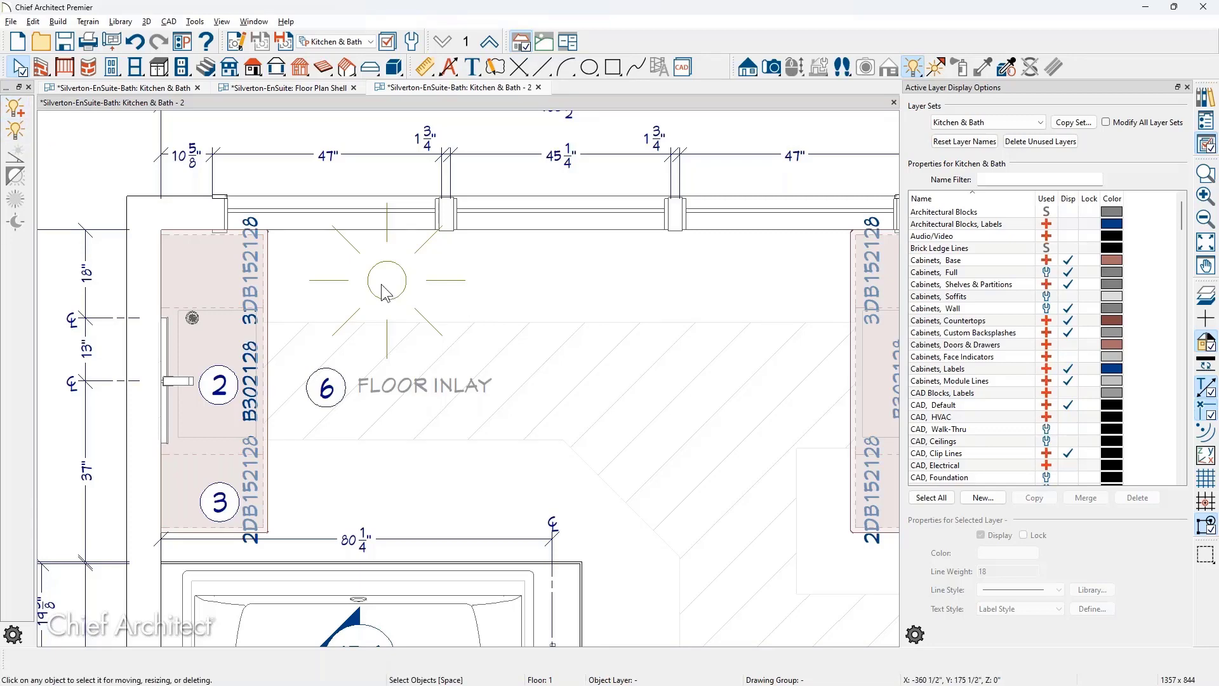
- Turn on Show Position in Camera View for the added light and recheck its Light Data settings
click(337, 261)
key(Escape)
drag(275, 180, 496, 381)
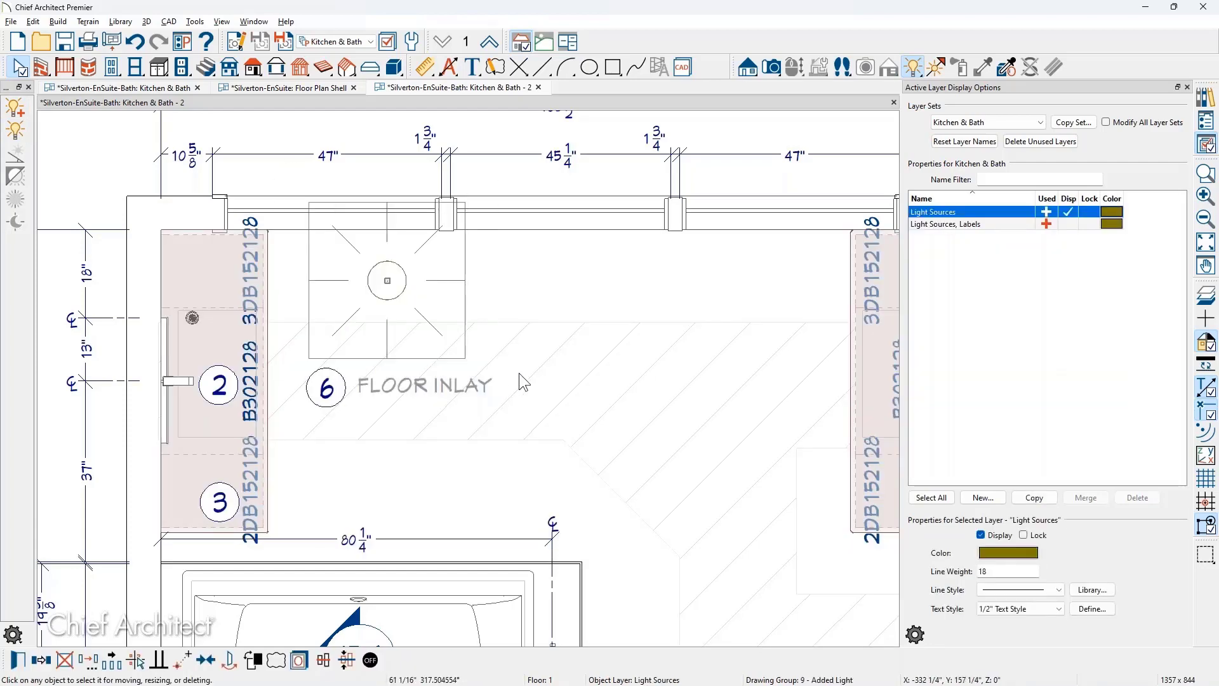
key(ctrl+e)
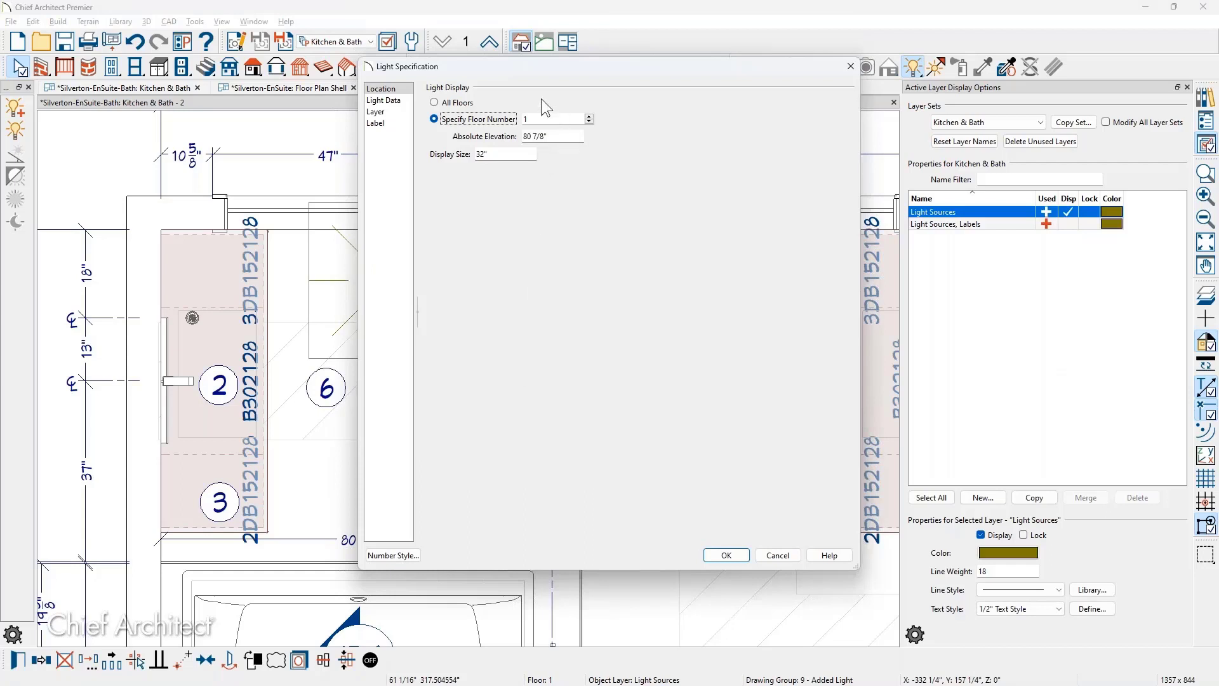
click(393, 101)
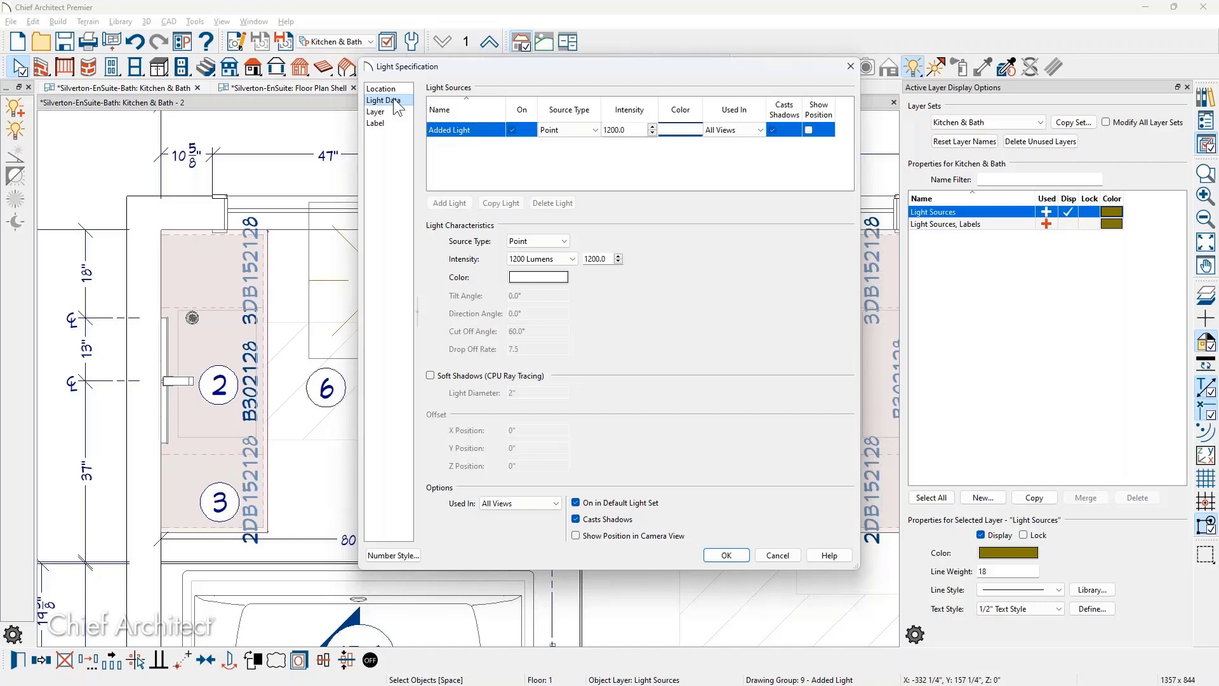
click(598, 539)
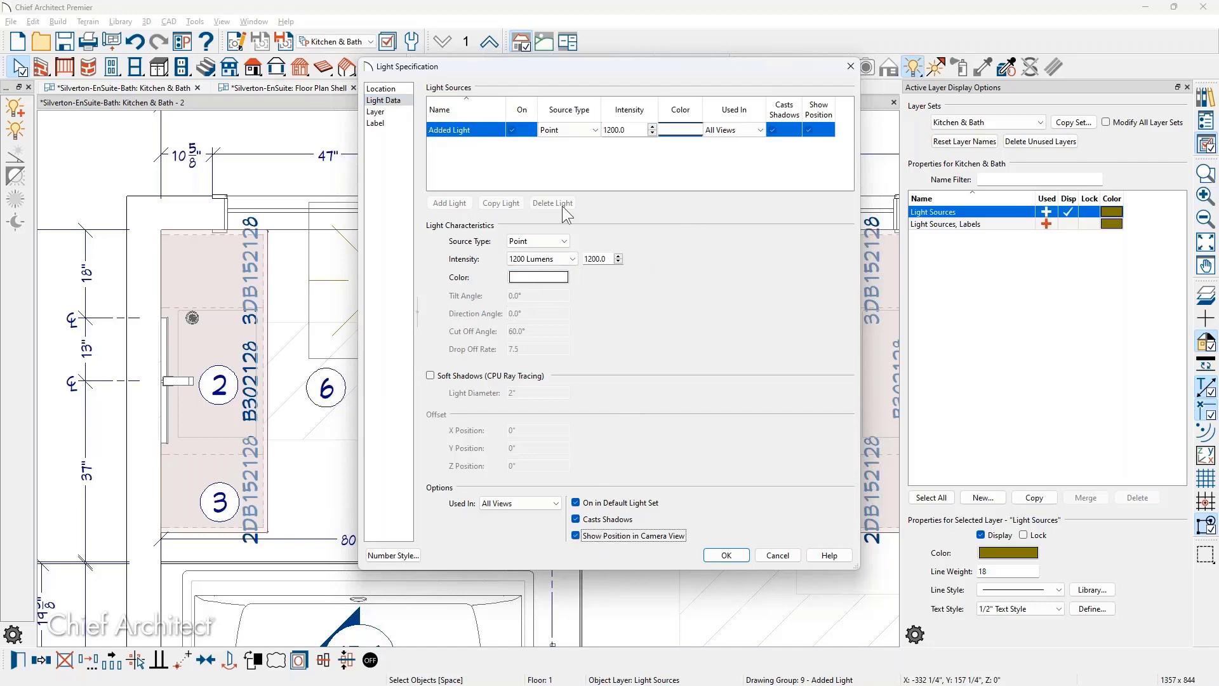
click(381, 88)
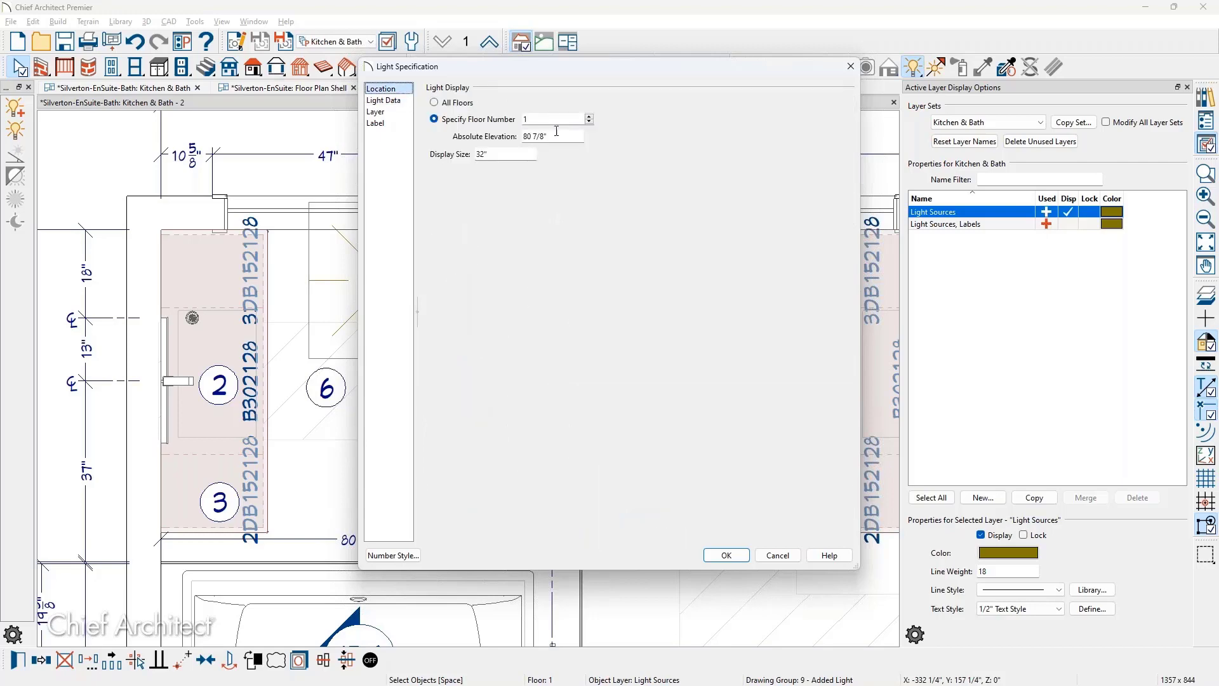
click(733, 557)
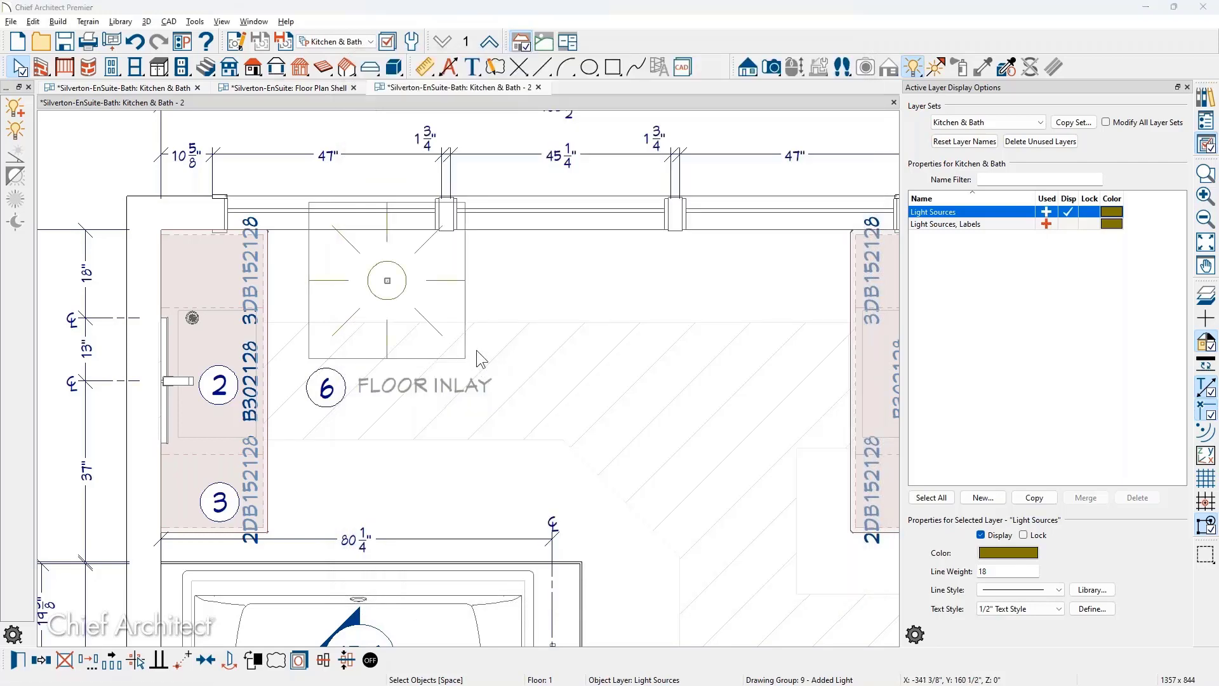
double_click(477, 350)
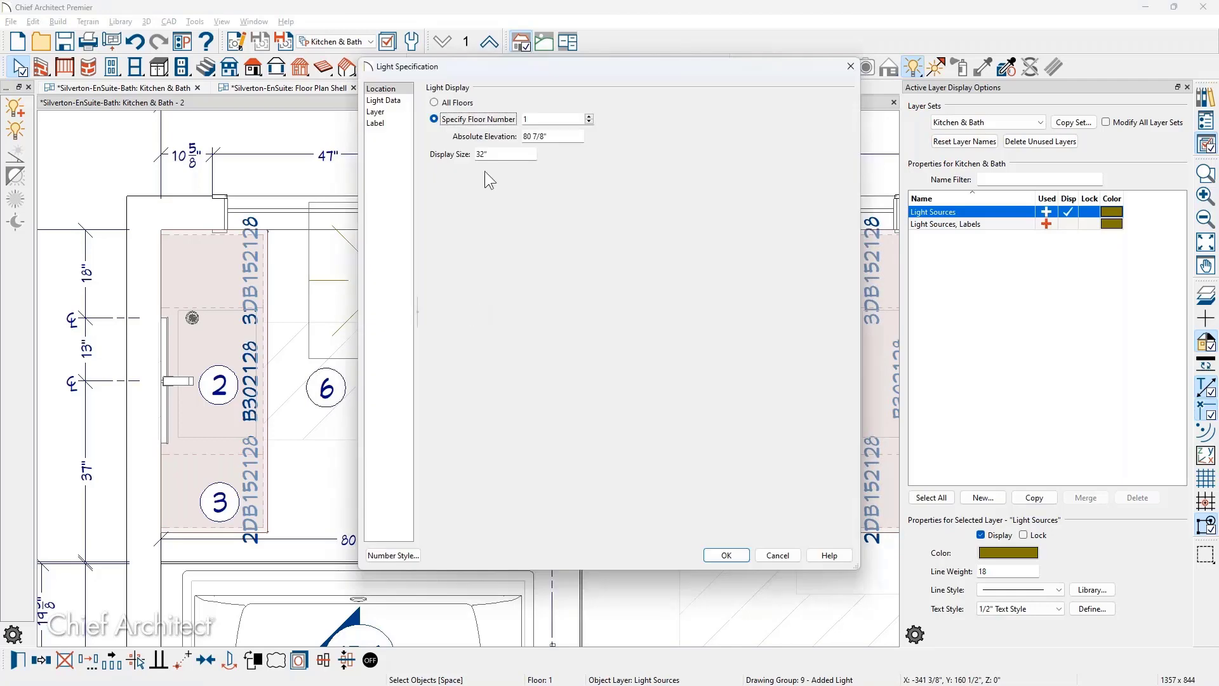
click(406, 103)
click(727, 555)
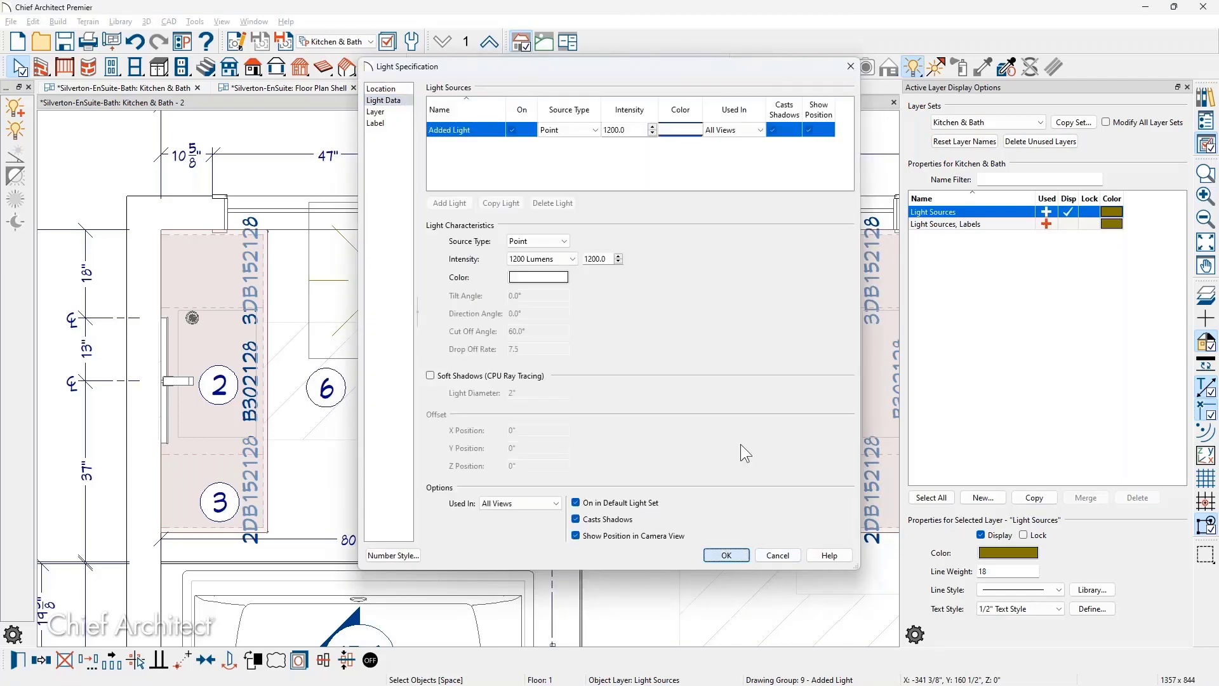
- Create a full camera view aimed at the vanity and window corner, and orbit it to frame the added light's position marker
click(771, 67)
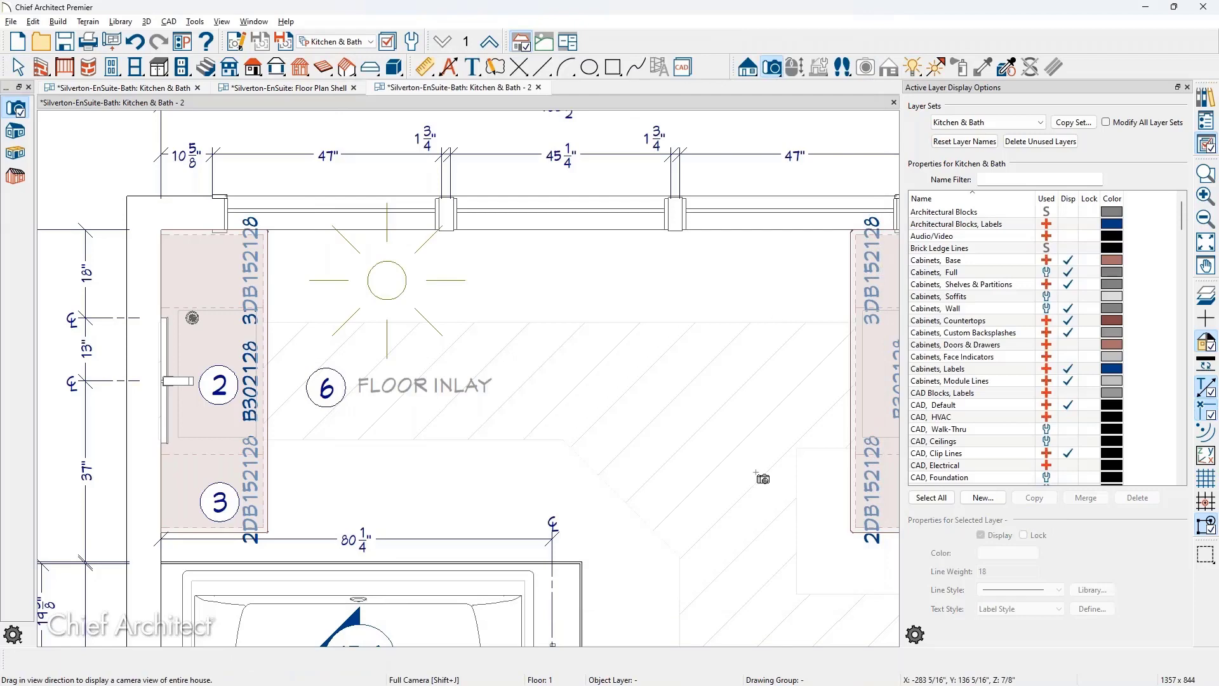
drag(758, 476, 562, 398)
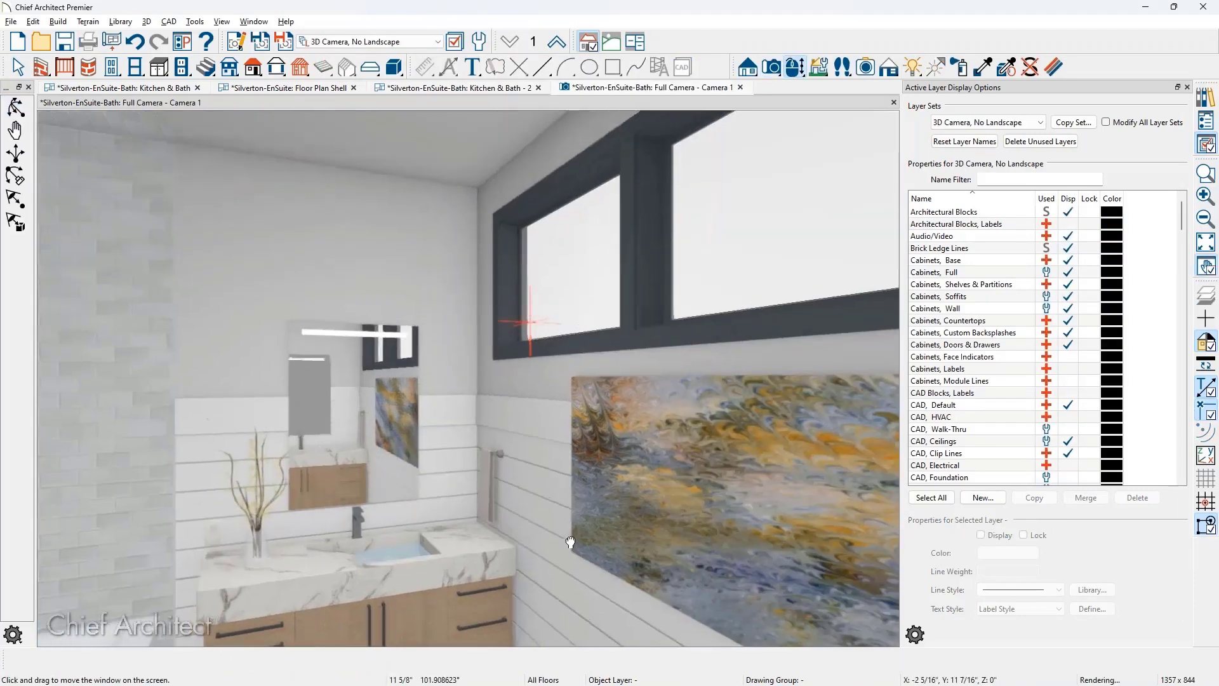
drag(527, 463, 581, 453)
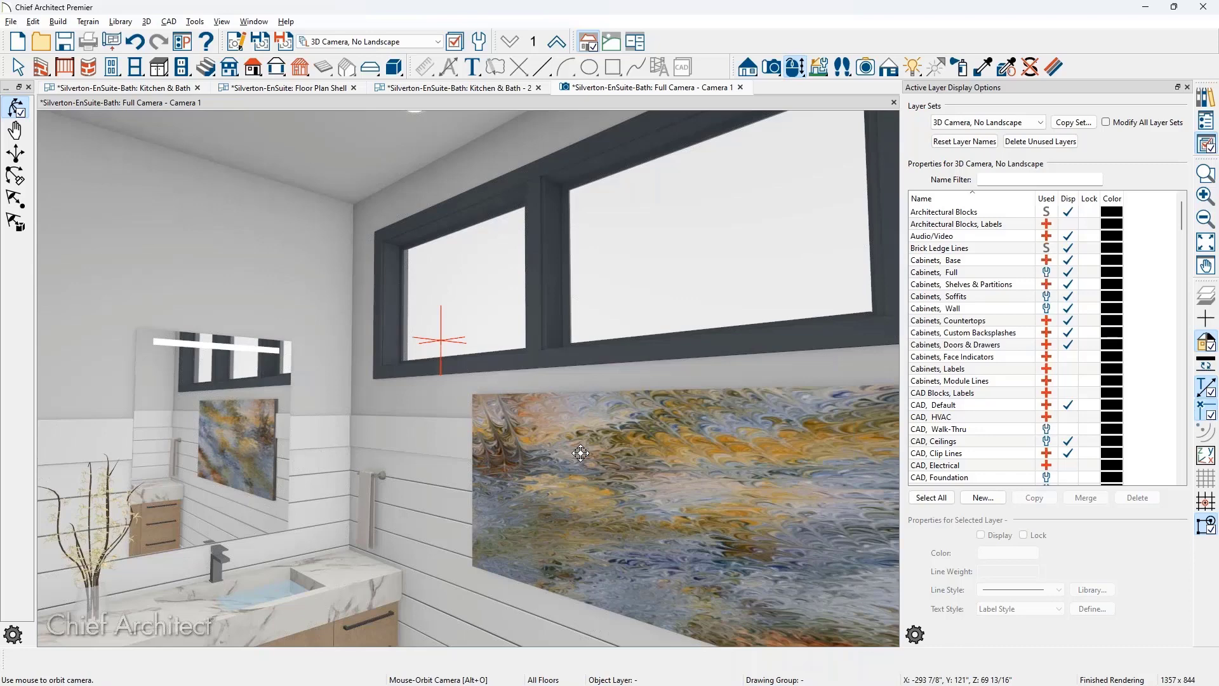
drag(581, 453, 533, 411)
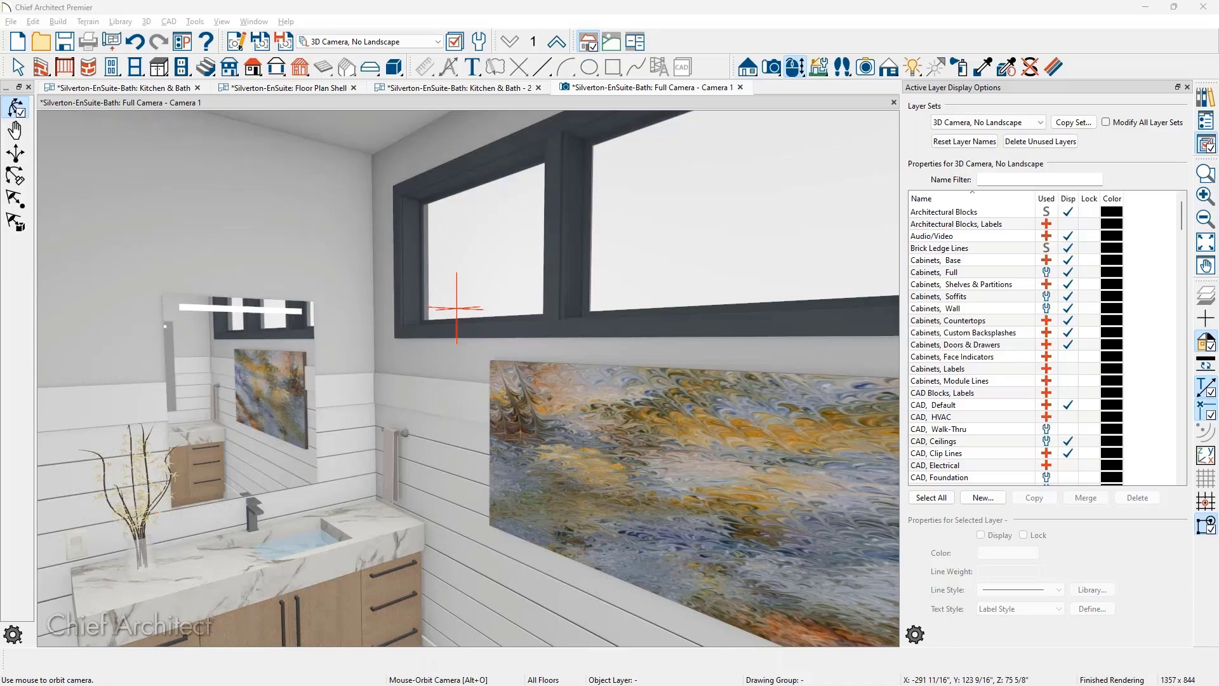
- Browse the texture image files in the Collada-Breckenridge folder and close the folder window
drag(1218, 146, 524, 169)
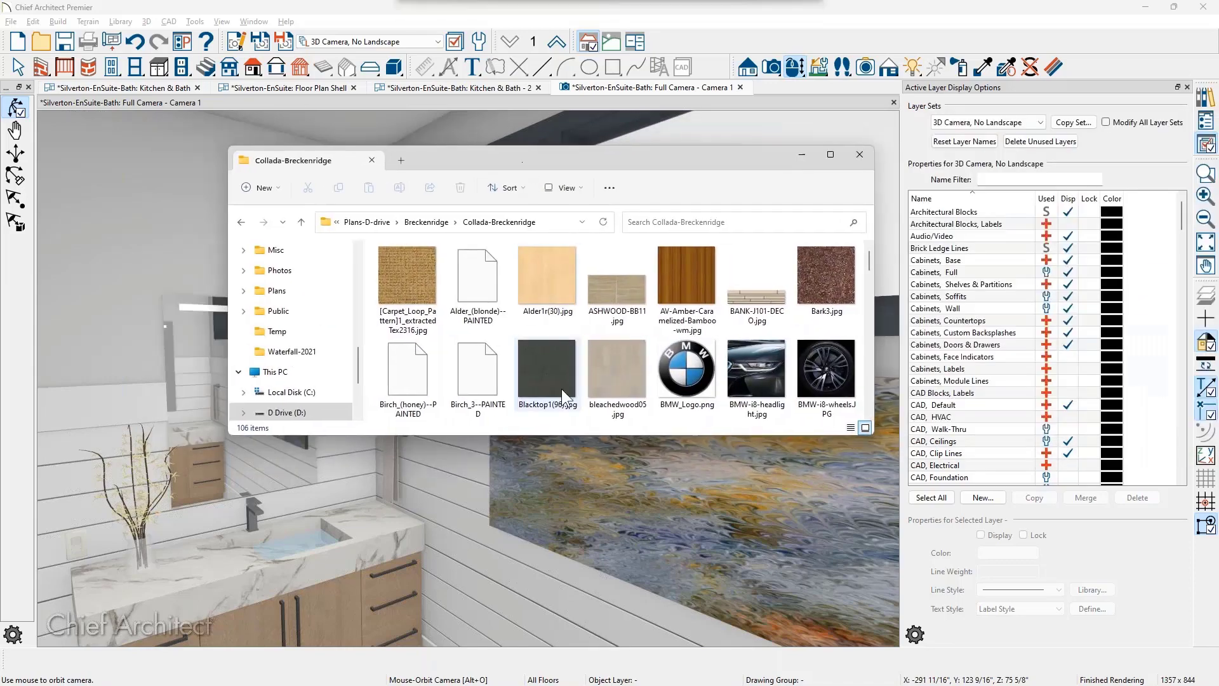
drag(645, 437, 648, 614)
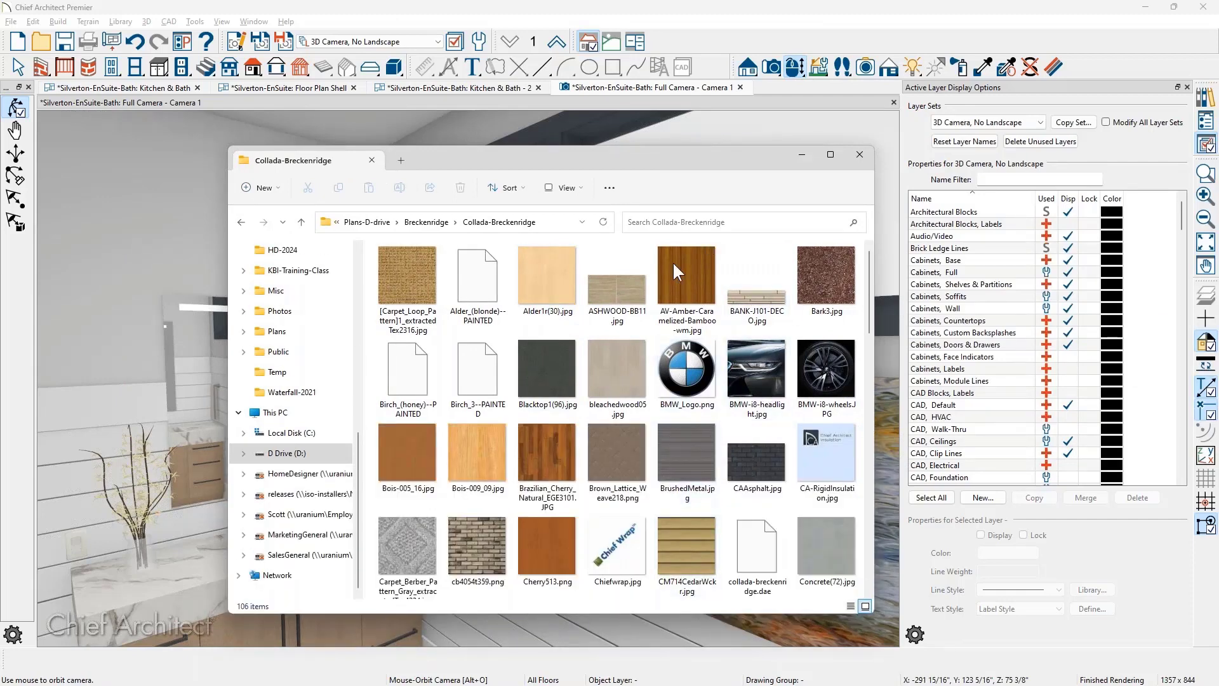
mouse_move(540, 279)
mouse_down()
mouse_move(159, 265)
mouse_move(232, 249)
mouse_move(340, 261)
mouse_move(108, 254)
mouse_move(546, 251)
mouse_move(155, 265)
mouse_move(537, 256)
mouse_up()
scroll(837, 400, down, 10)
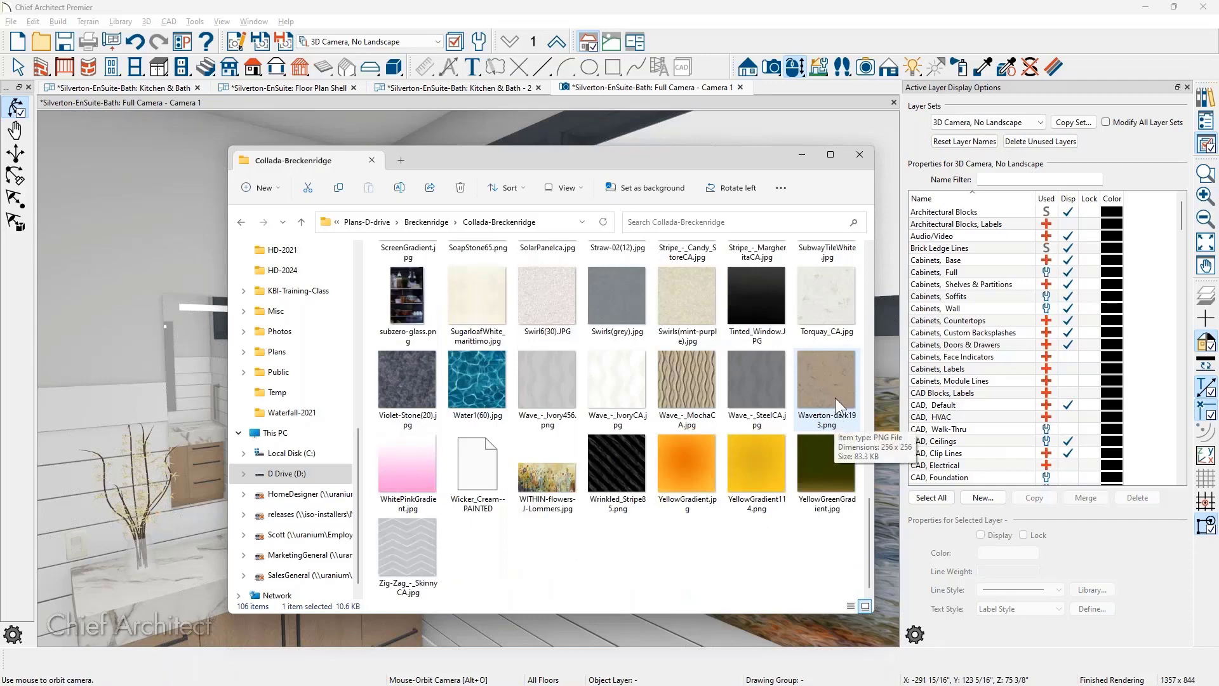
scroll(840, 413, up, 8)
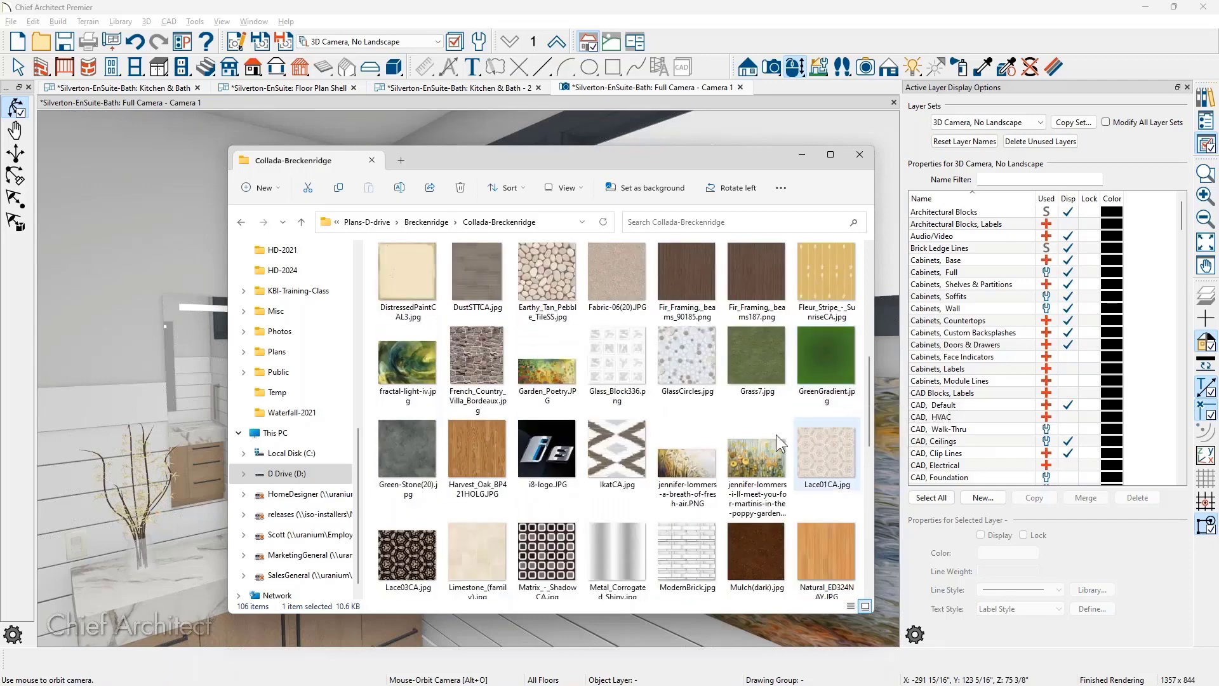
drag(416, 359, 93, 310)
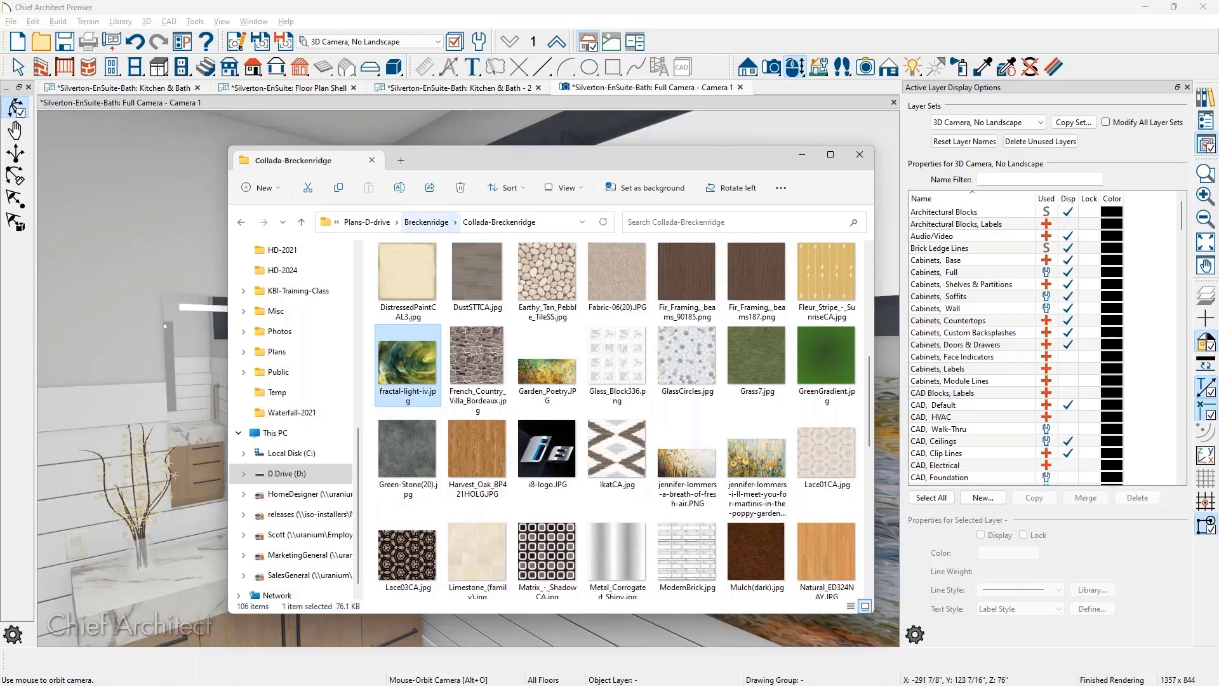
click(859, 156)
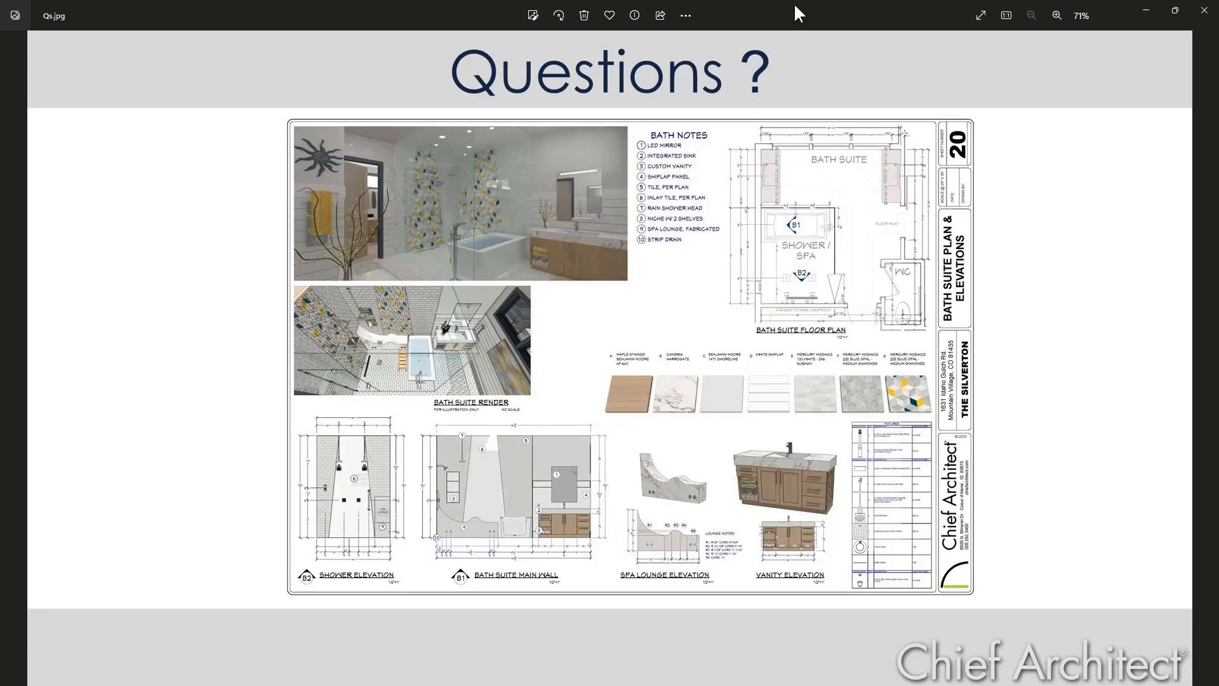
- Minimize Qs.jpg, return to the EnSuite Kitchen & Bath plan, and open the Silverton-House-Accessorized plan from its file
click(1147, 14)
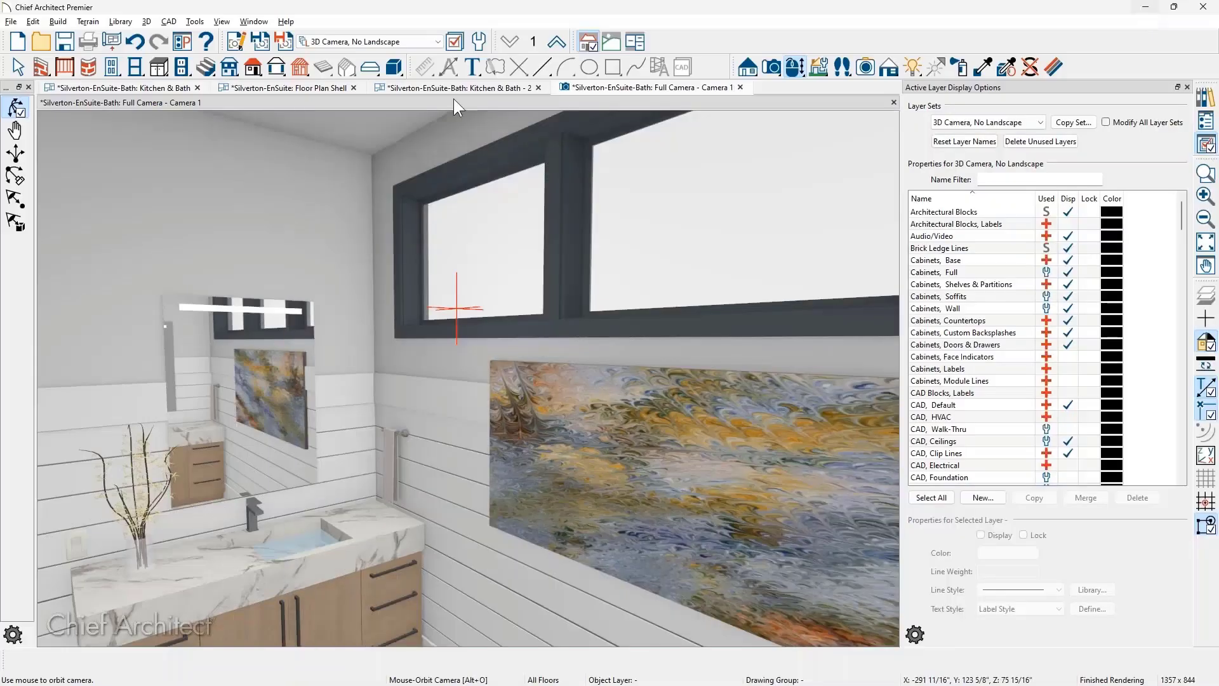
click(171, 89)
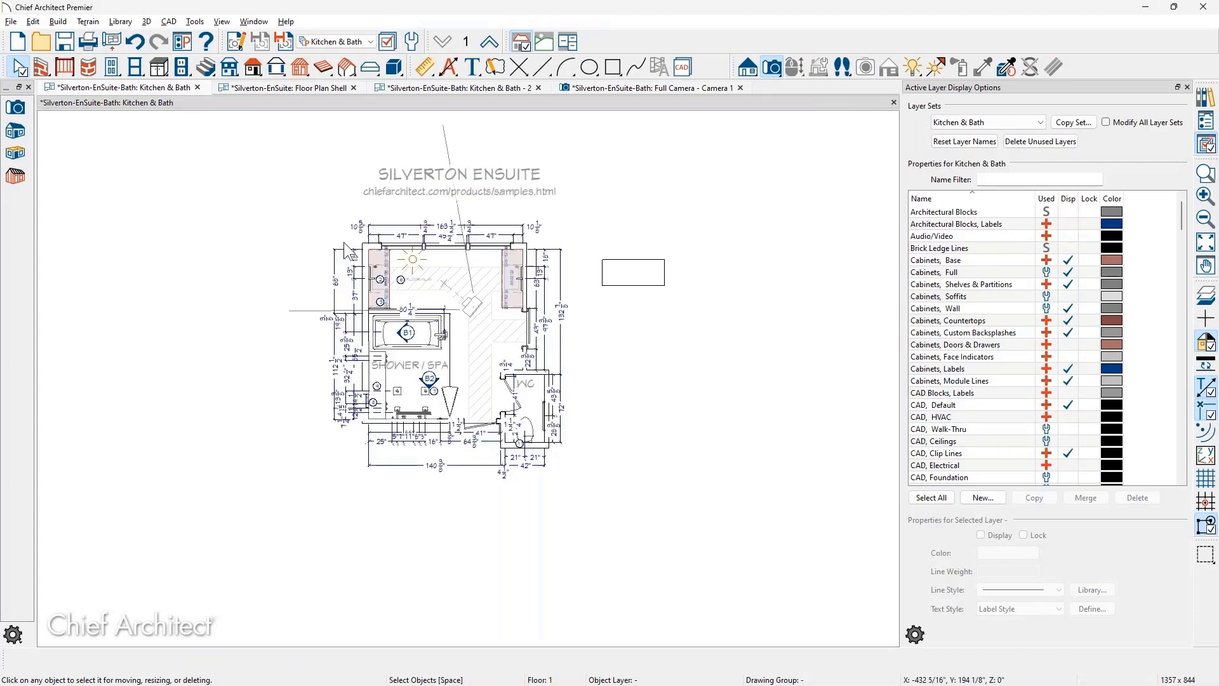
scroll(348, 251, up, 1)
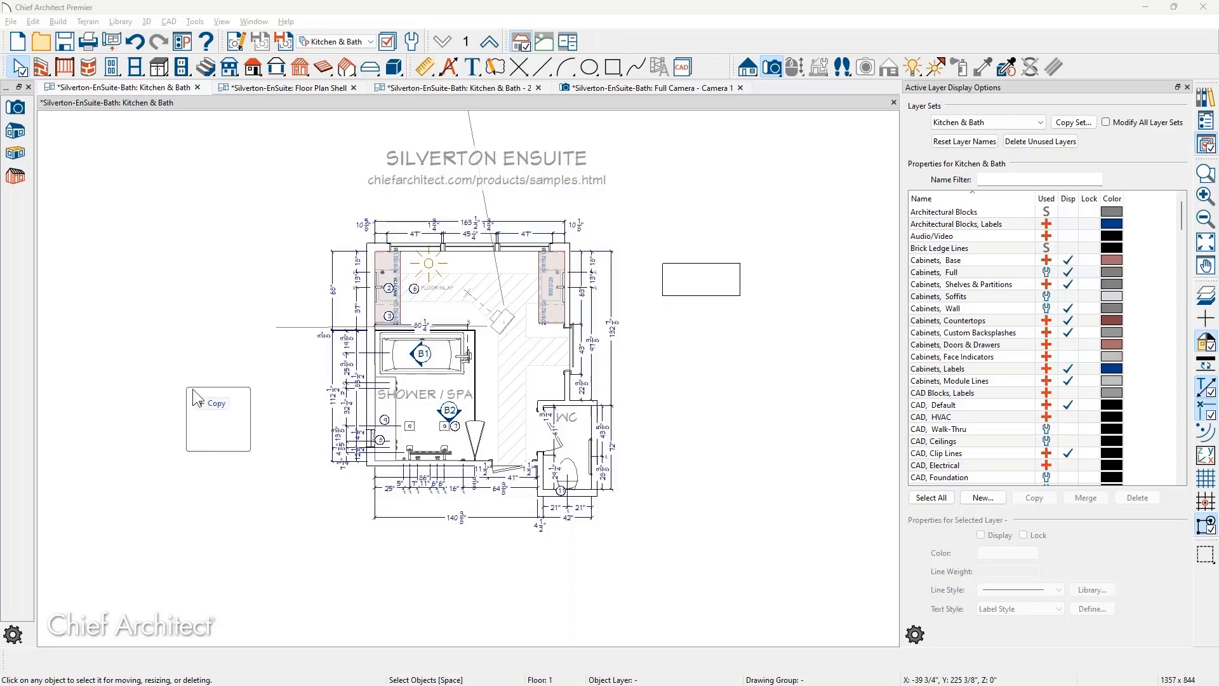
drag(192, 390, 385, 338)
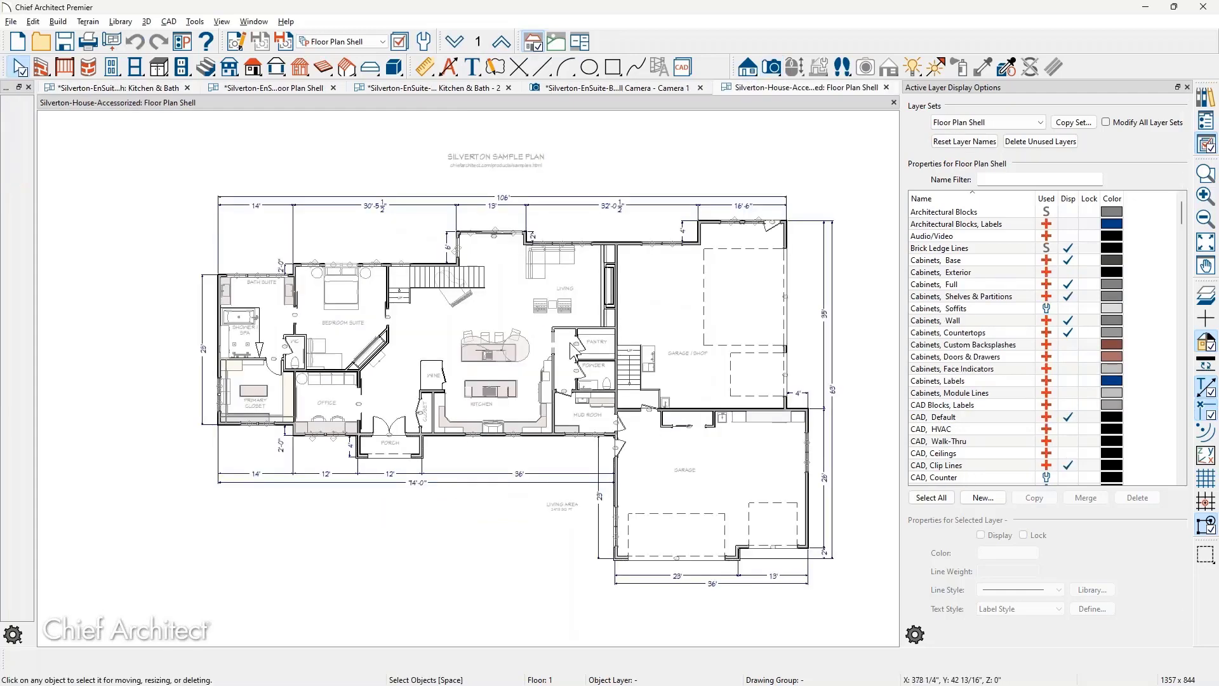
- Switch the Silverton-House-Accessorized plan to the Electrical plan view and focus on the kitchen's lighting layout
click(350, 43)
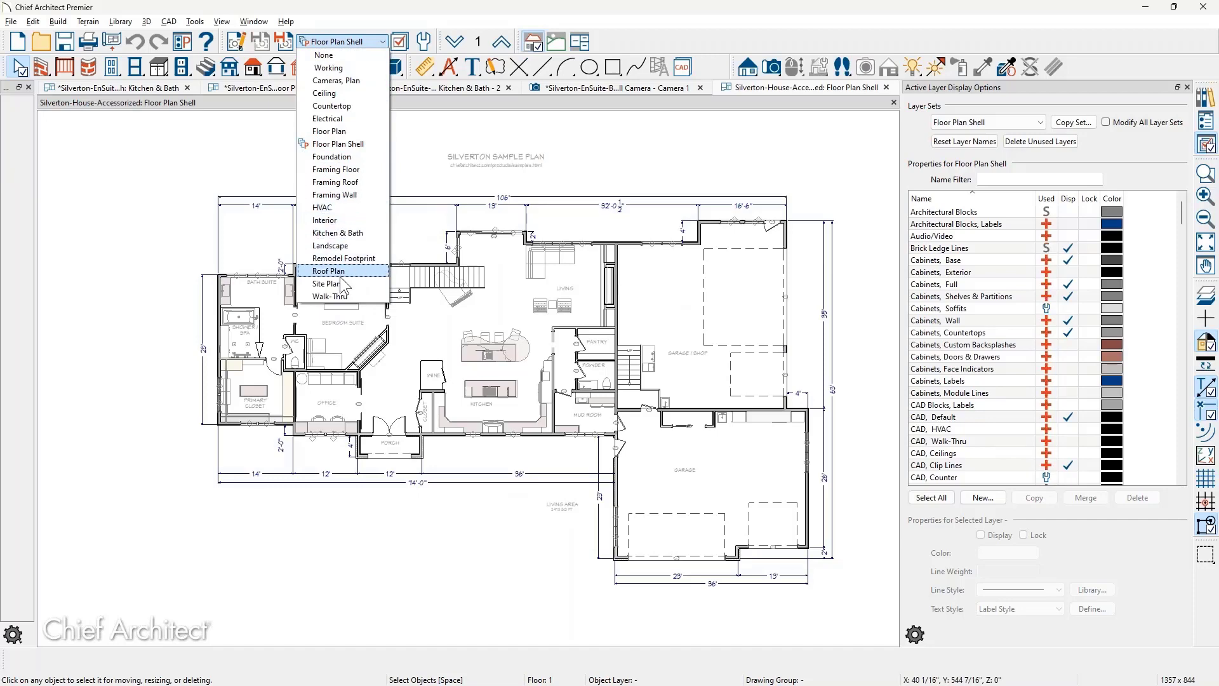
click(330, 119)
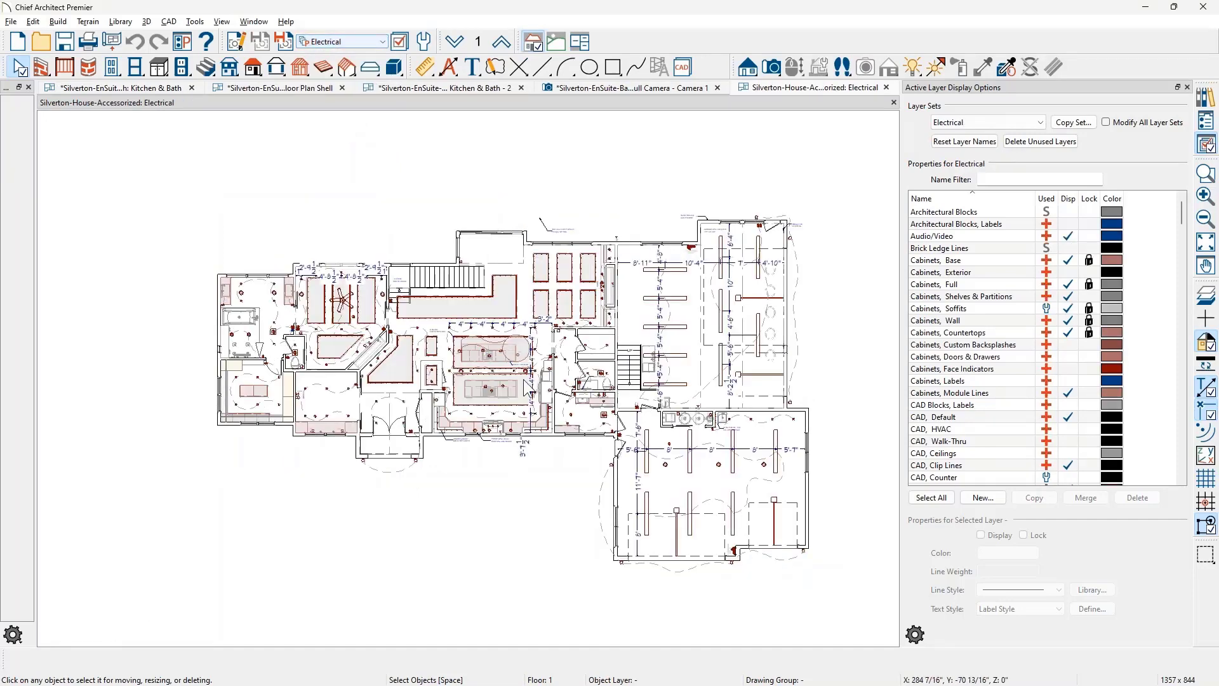
scroll(527, 389, up, 5)
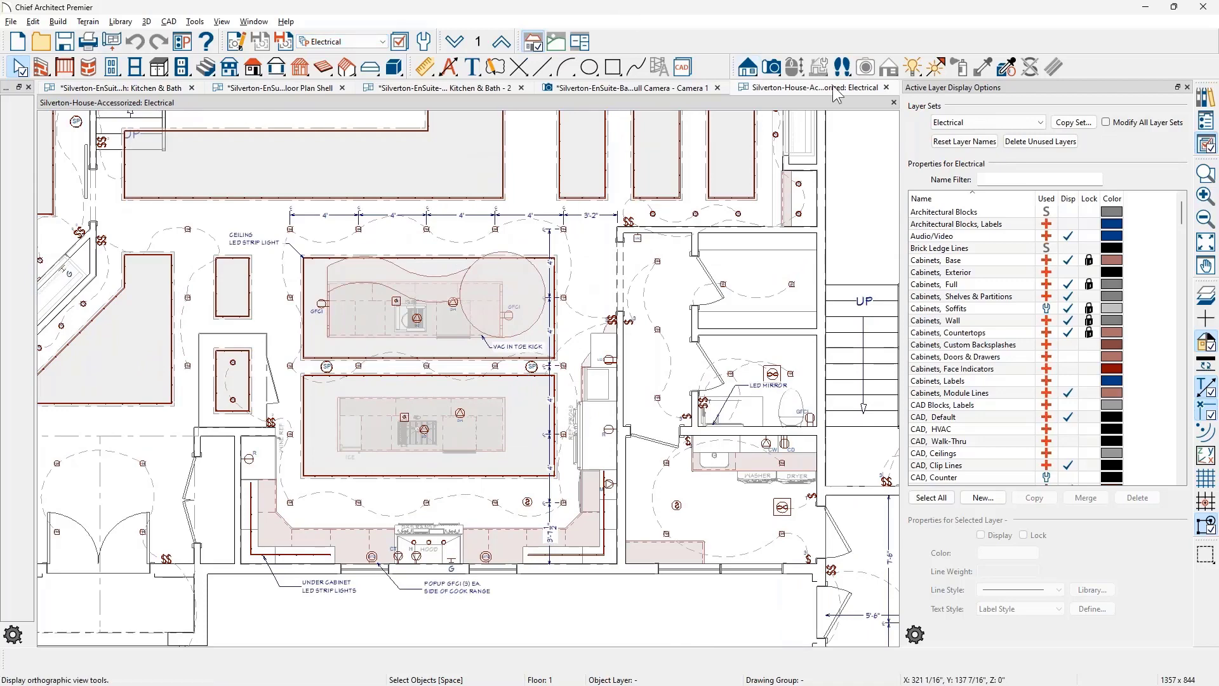
- Create a full camera view across the kitchen islands toward the range hood and close the Active Layer Display Options
click(773, 68)
drag(286, 168, 456, 475)
scroll(364, 484, up, 1)
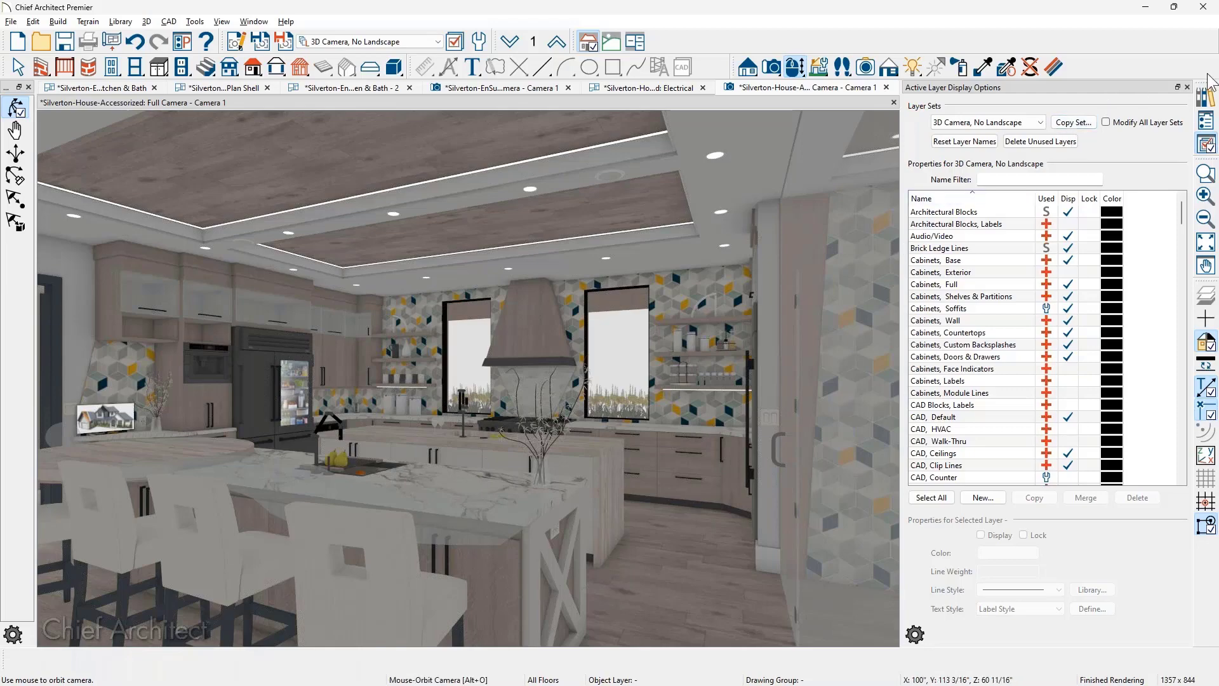
click(1187, 88)
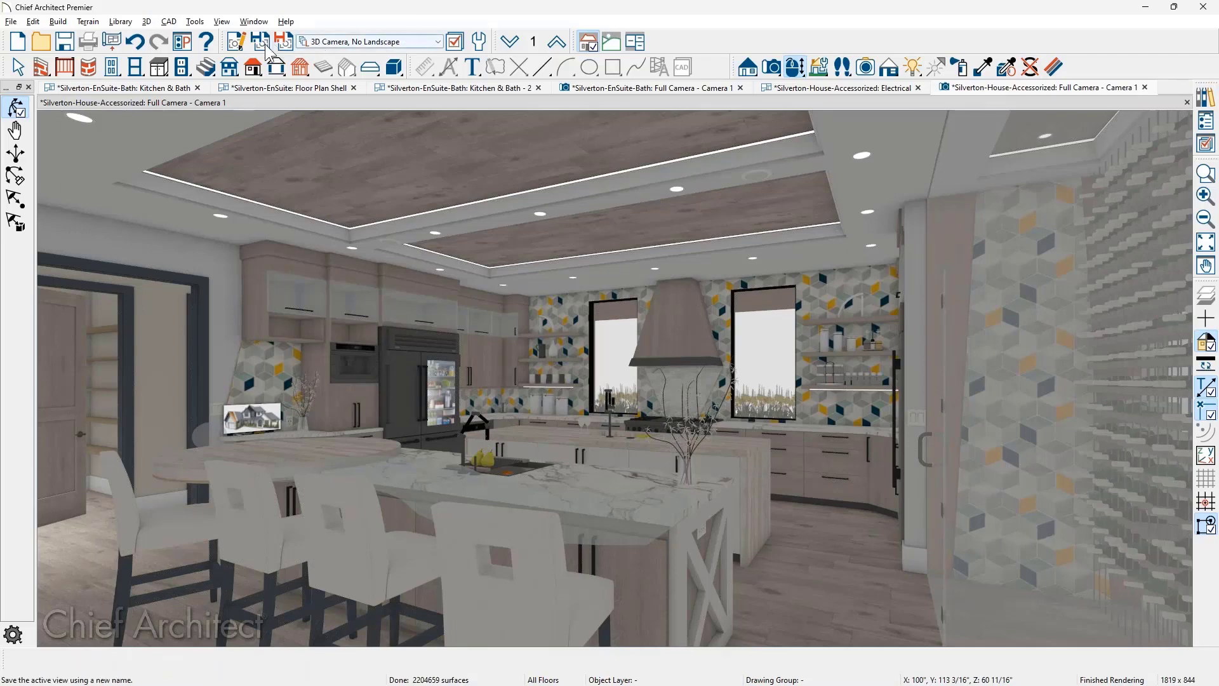
- Open the kitchen camera's specification, review its Maximum Lights setting, and close the dialog
click(236, 42)
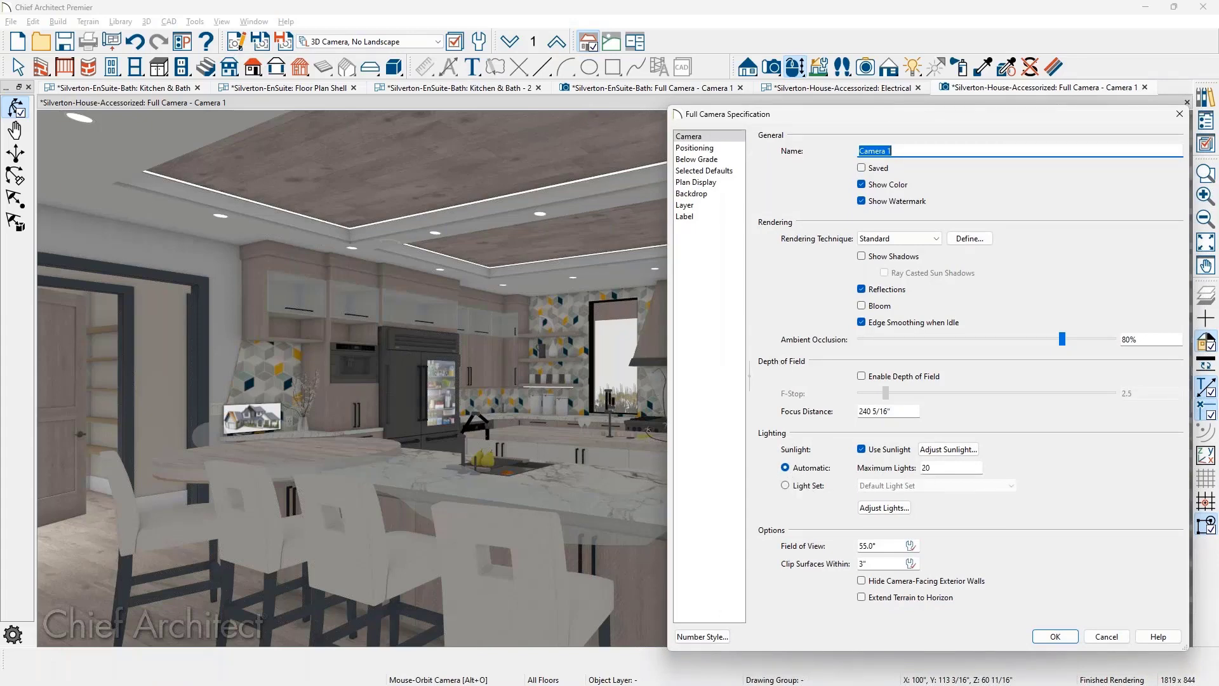
drag(939, 472, 917, 473)
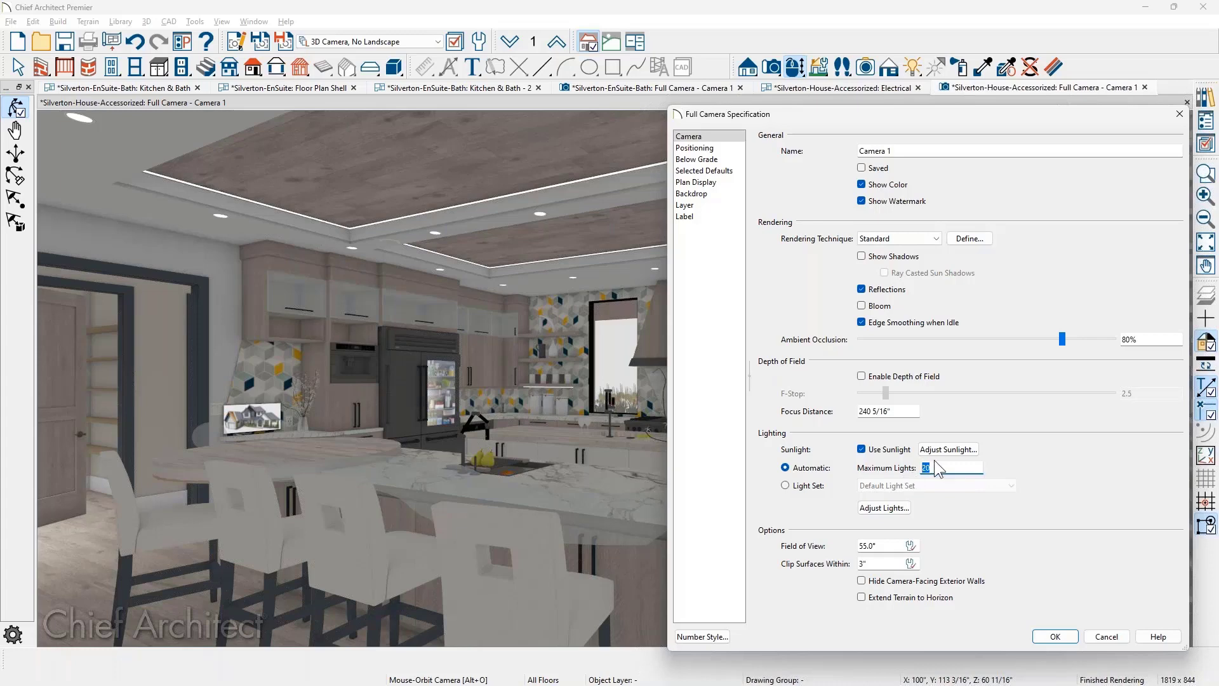
key(Return)
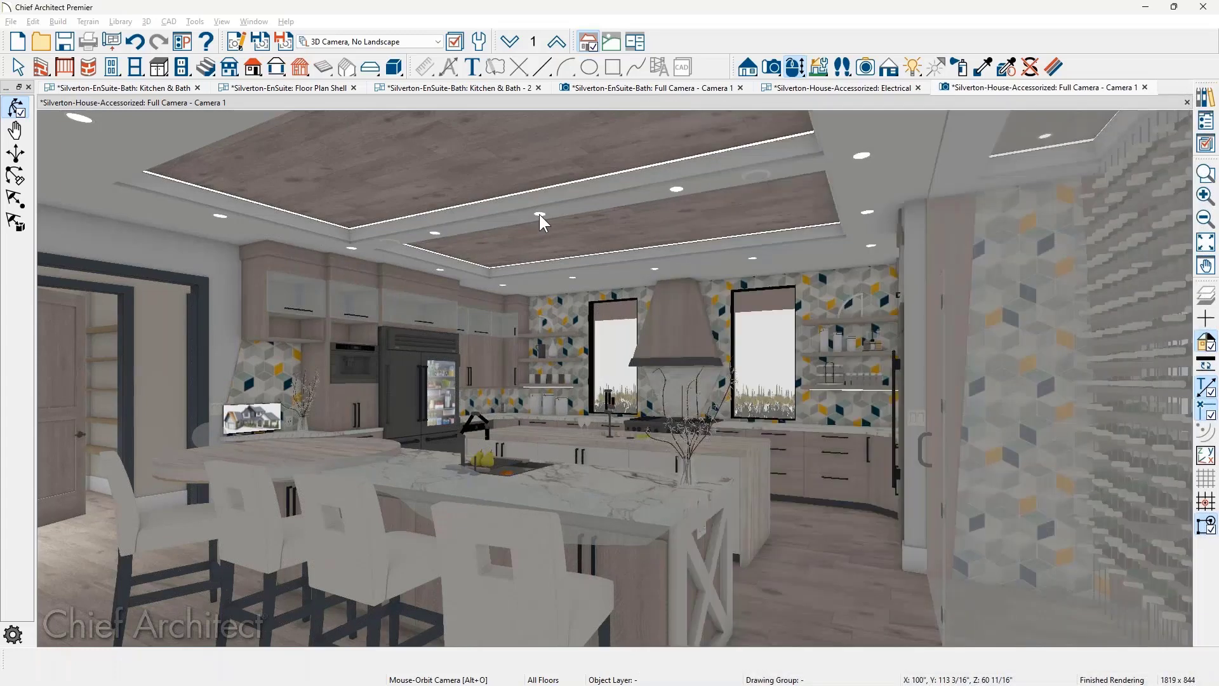
- Turn off the recessed ceiling light between the two wood-paneled tray ceilings in the kitchen camera view
click(540, 217)
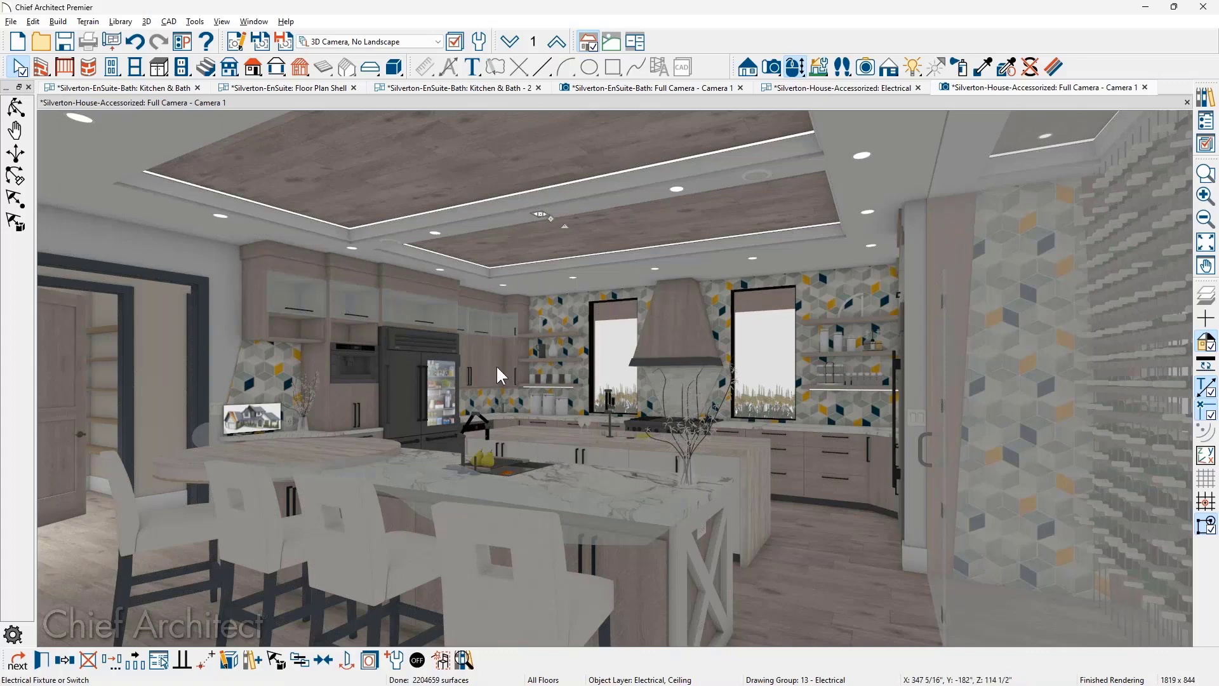
click(418, 660)
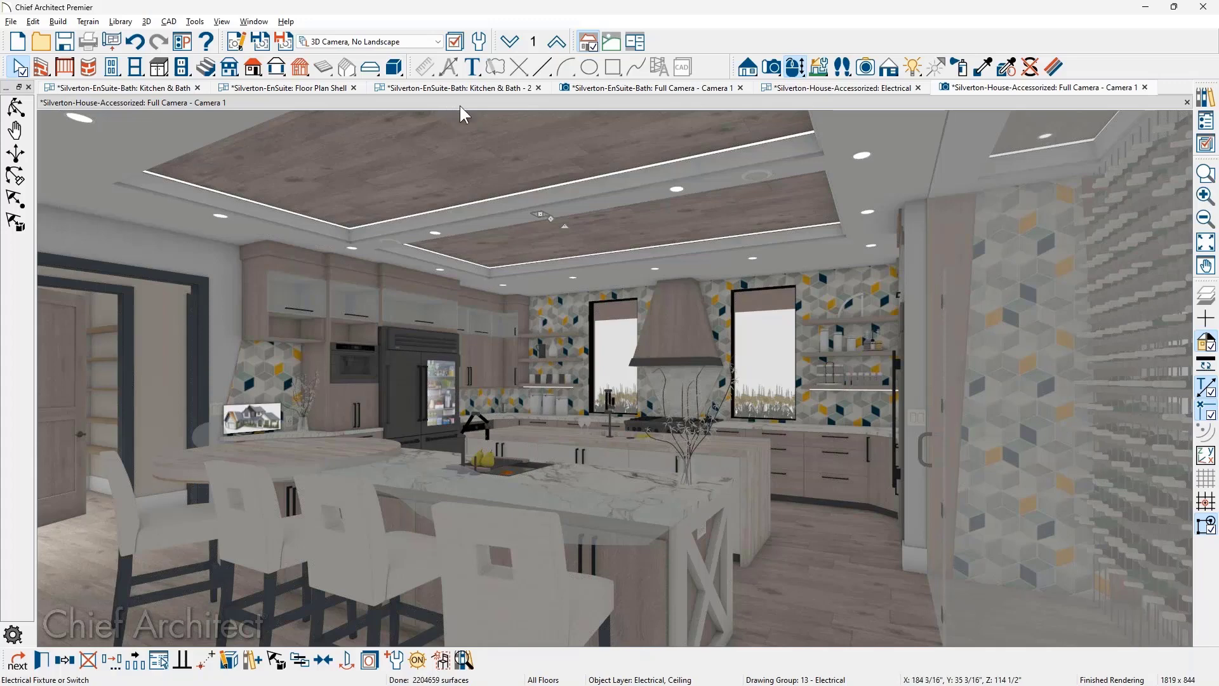
- Open Adjust Lights for Camera 1 and examine the house's light sources and their on or off states
click(912, 68)
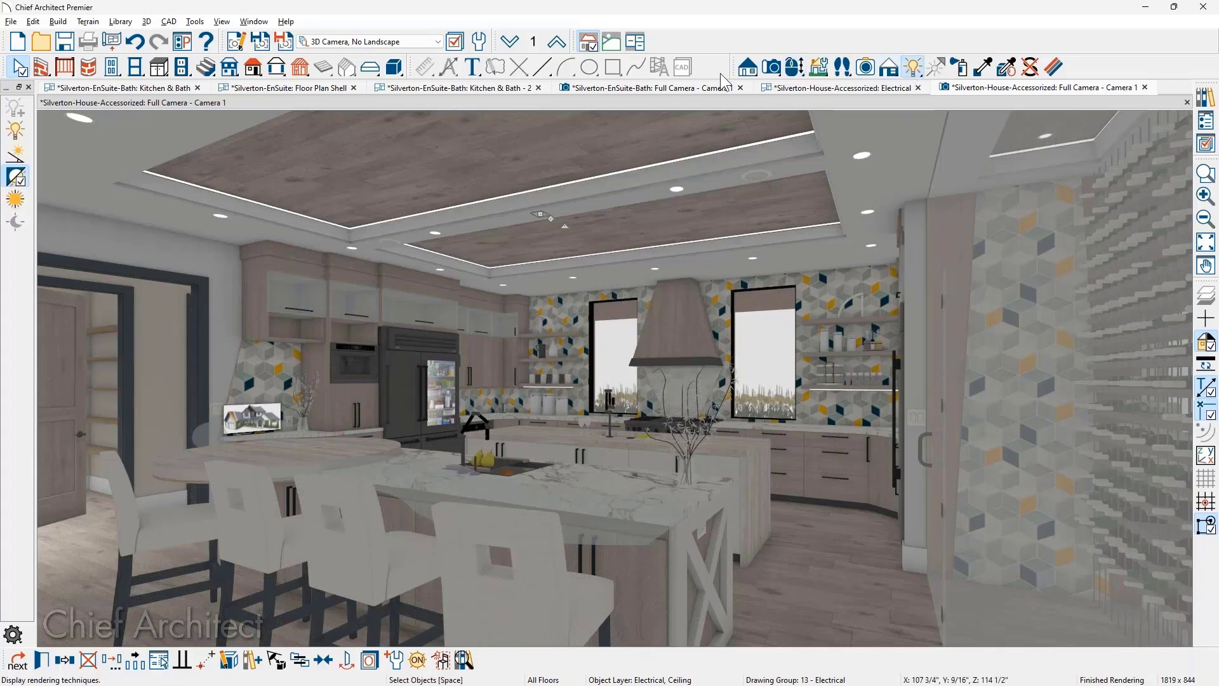
click(15, 133)
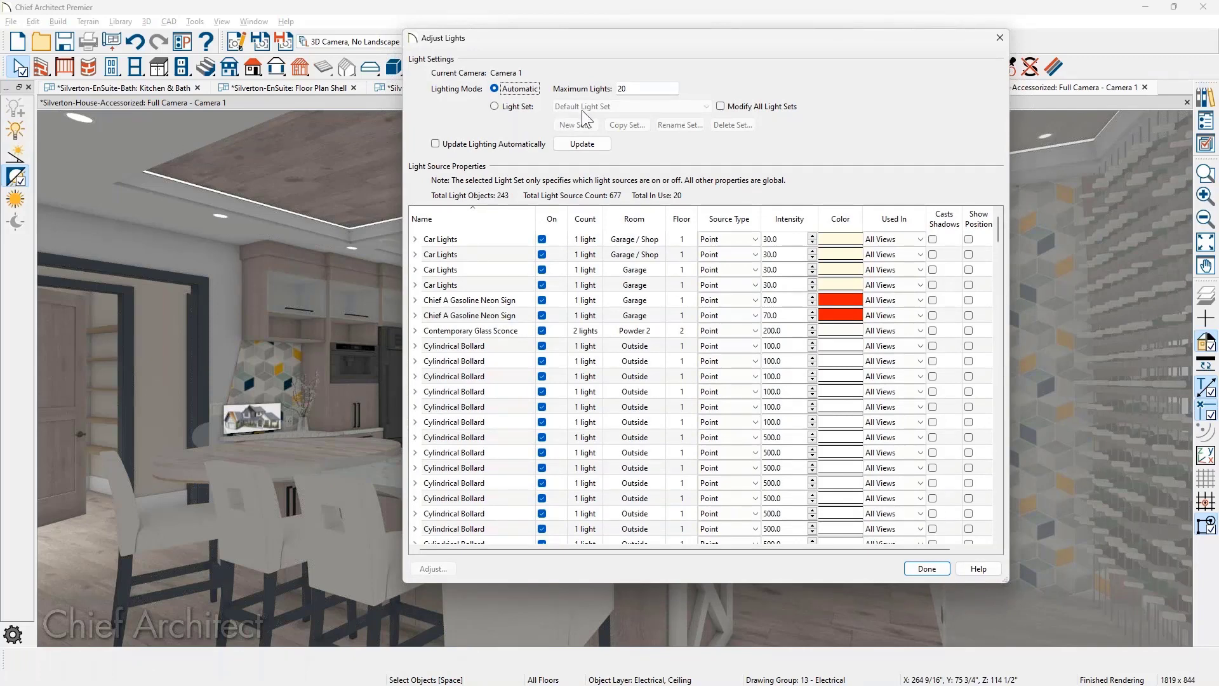
scroll(545, 279, down, 20)
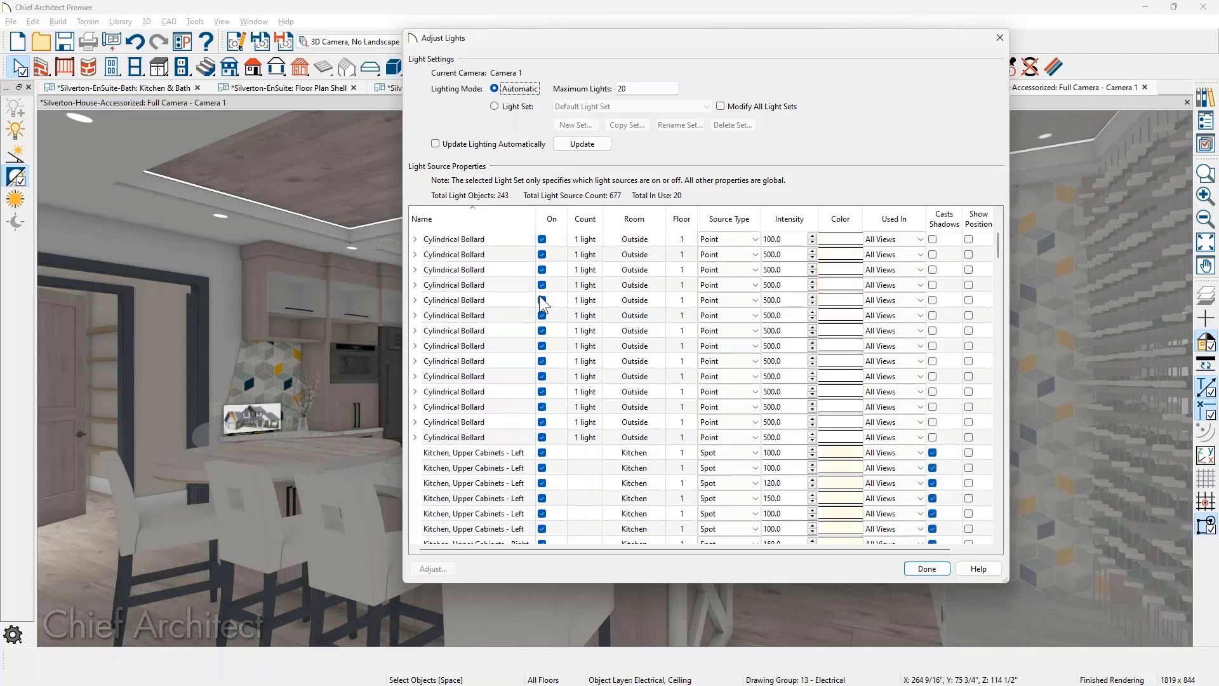
scroll(543, 305, down, 10)
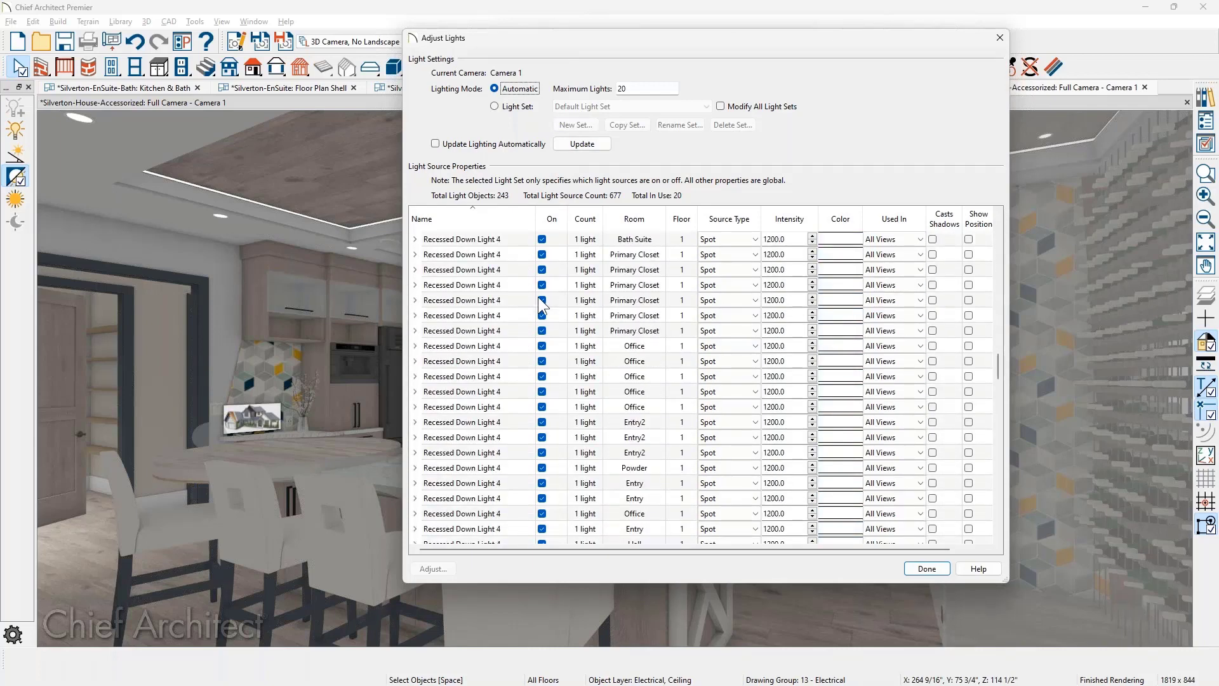
scroll(544, 414, up, 10)
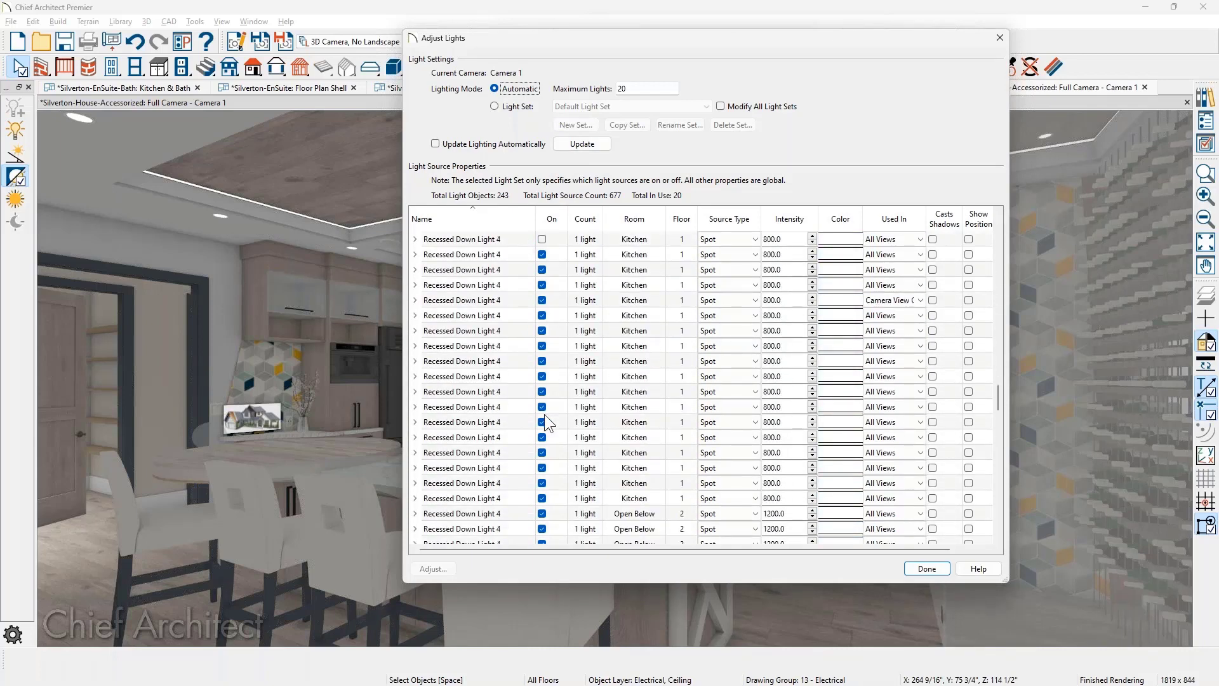
scroll(585, 360, up, 10)
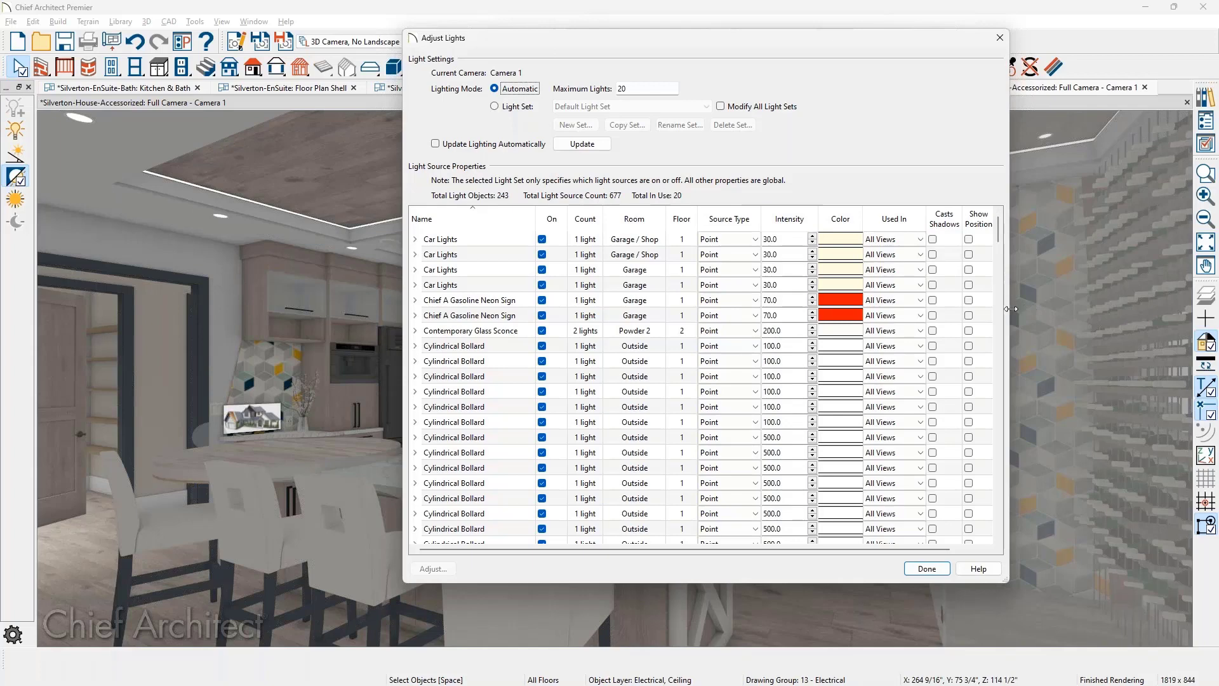
- Widen the Adjust Lights dialog to expose the In Use column and examine which light sources are in use
drag(1011, 309, 1027, 308)
scroll(941, 339, down, 4)
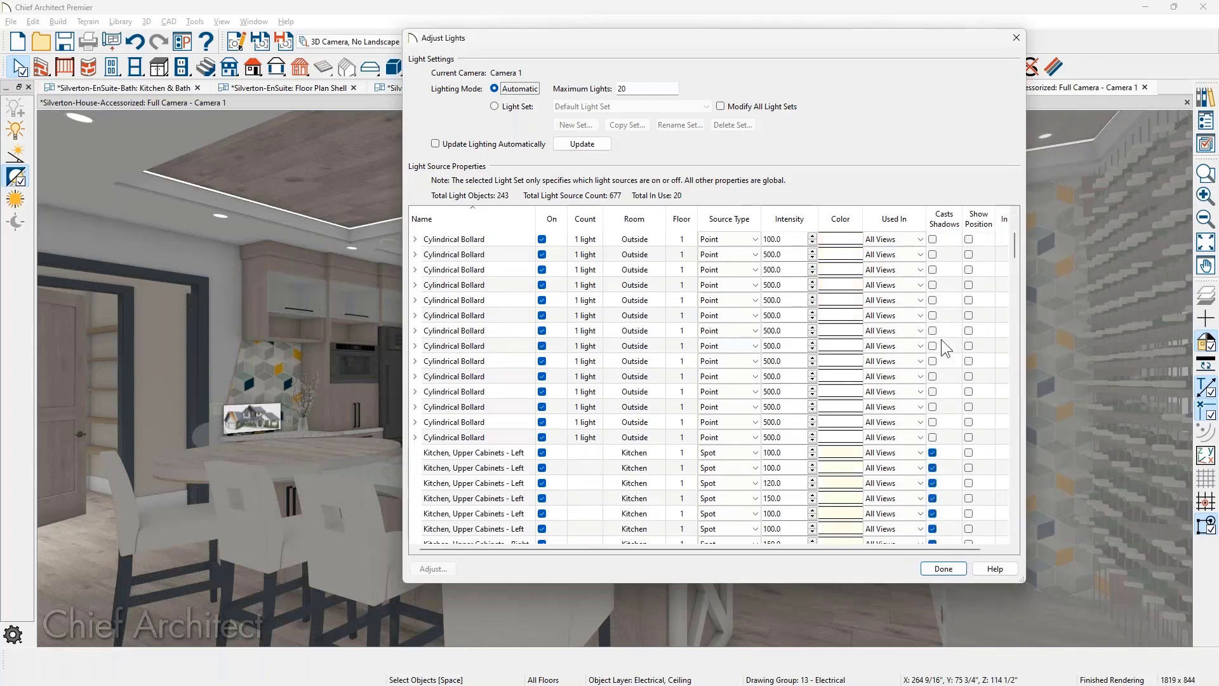
drag(1026, 346, 1105, 342)
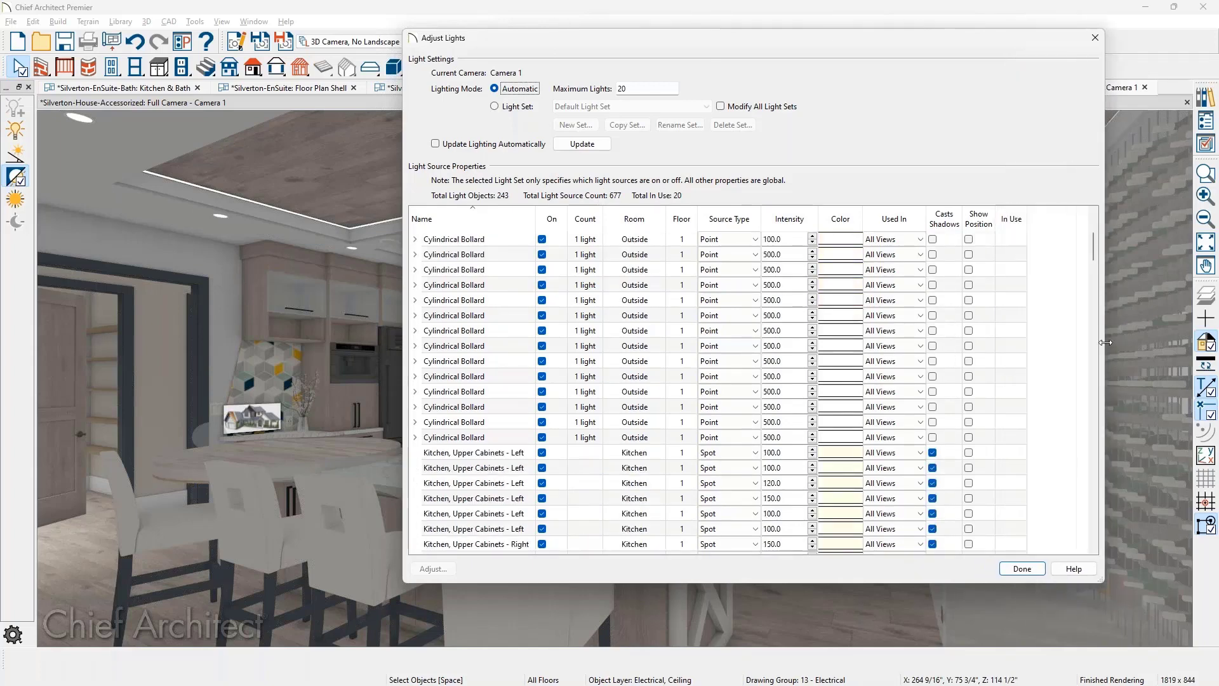
scroll(1017, 357, down, 7)
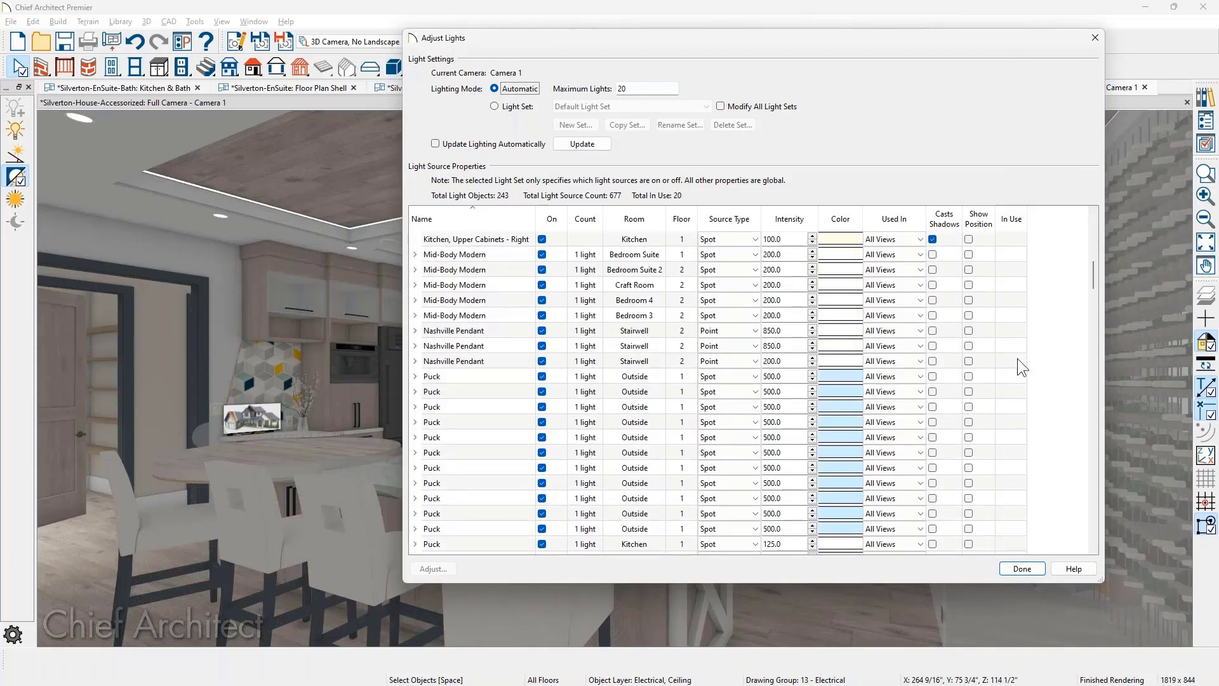
scroll(1017, 358, down, 8)
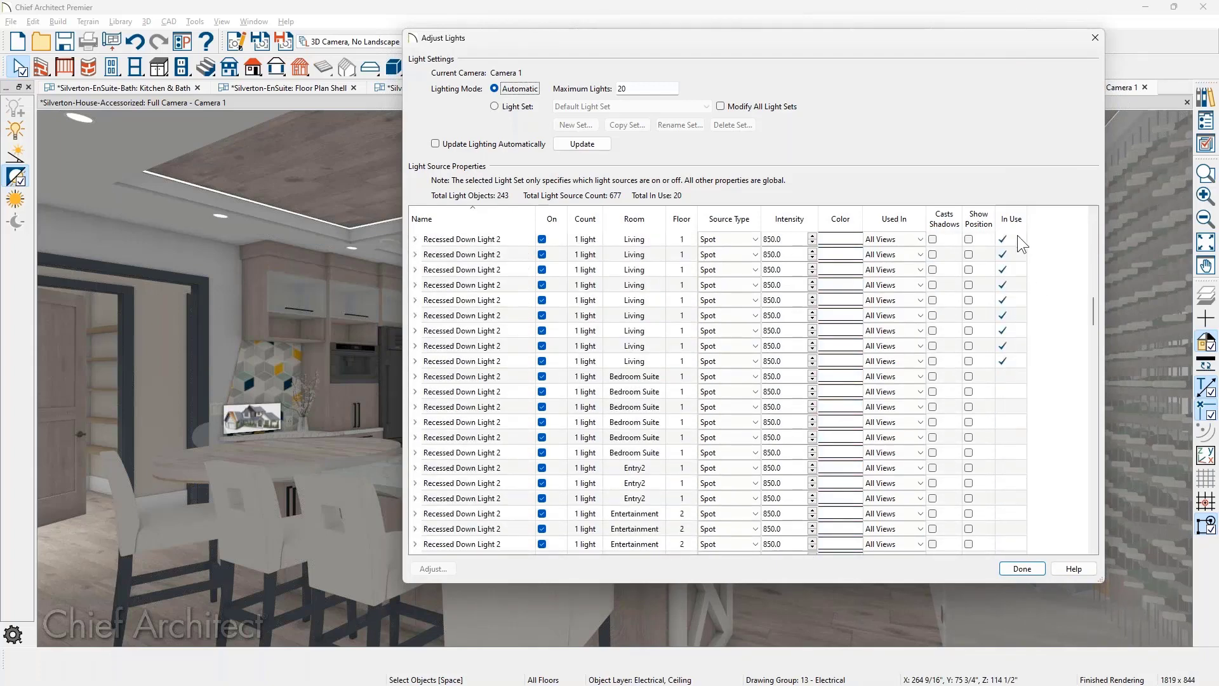
scroll(1011, 393, down, 20)
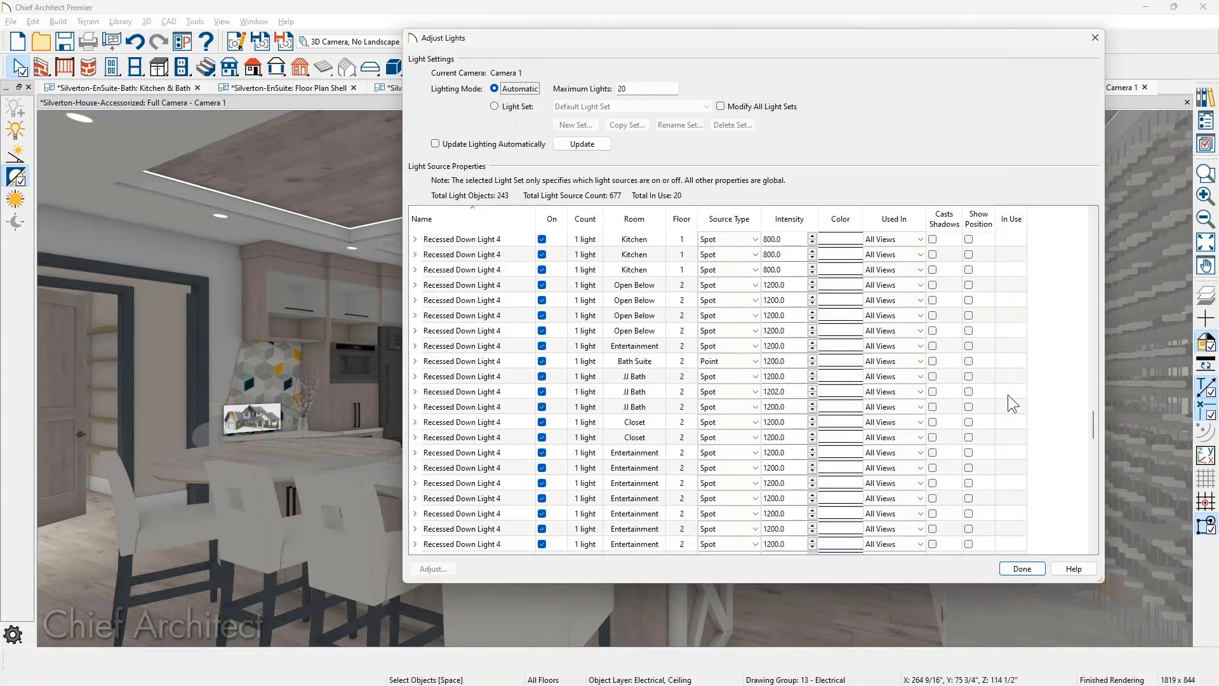
scroll(1008, 394, down, 20)
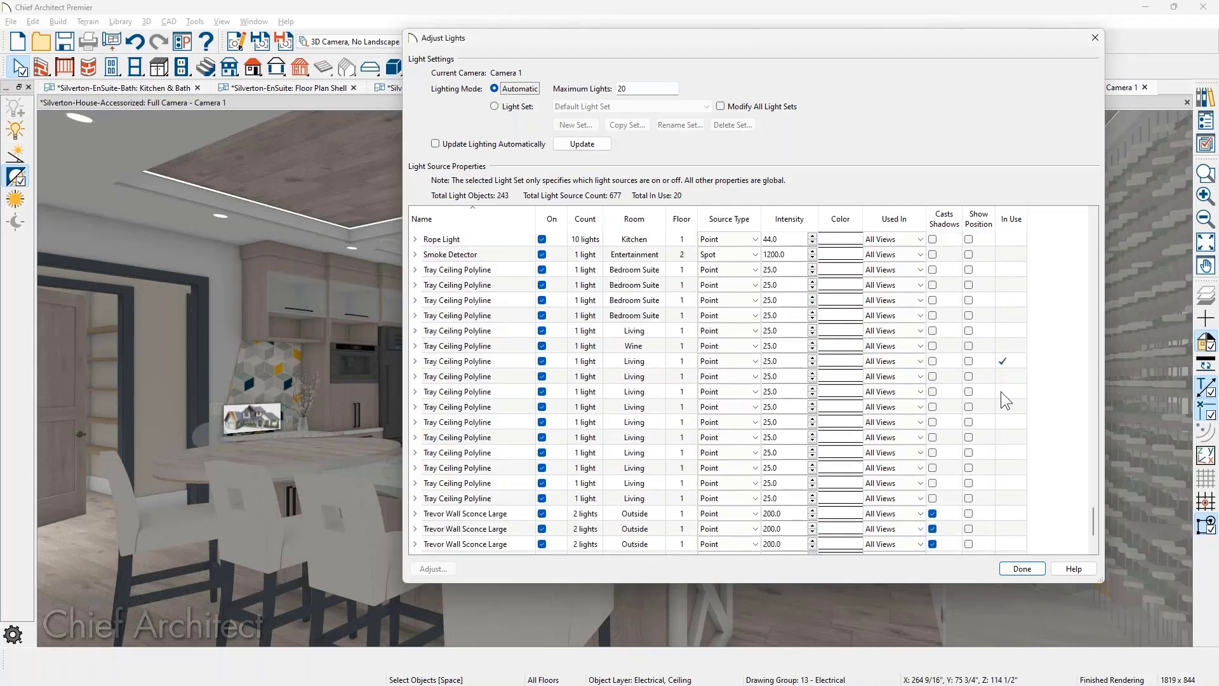
scroll(1000, 407, up, 20)
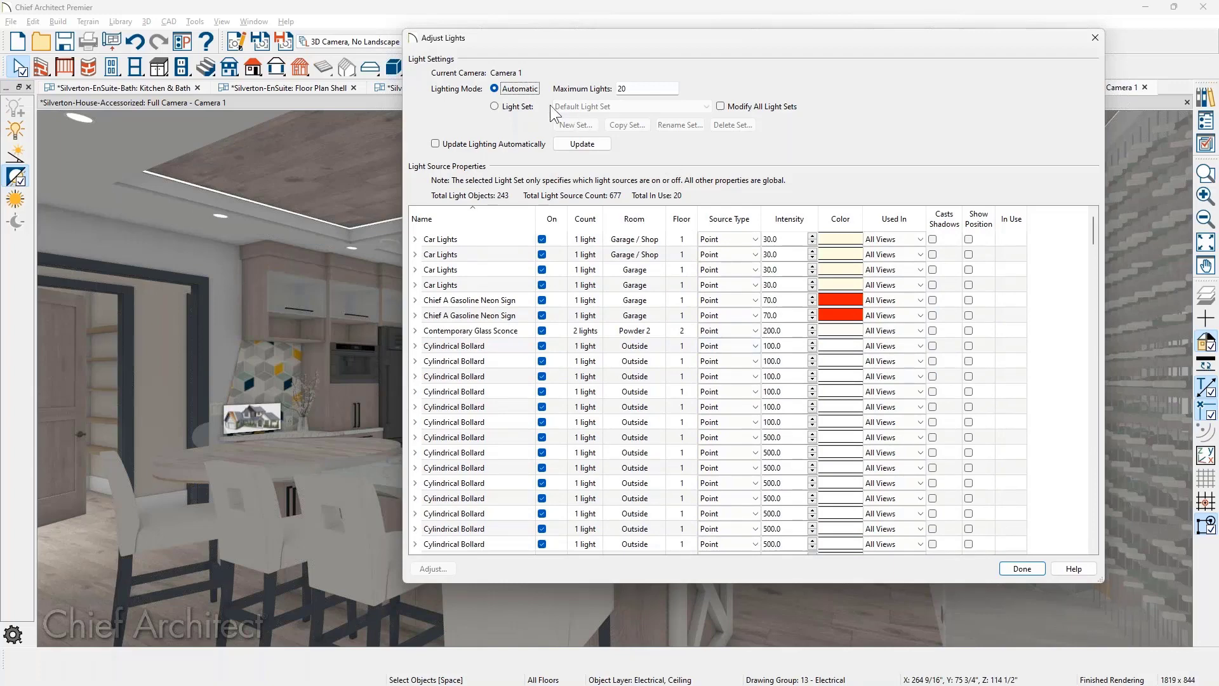
- Switch the camera's lighting mode to Light Set, choose "Kitchen, Entry, Wine, Living", and apply it
click(521, 108)
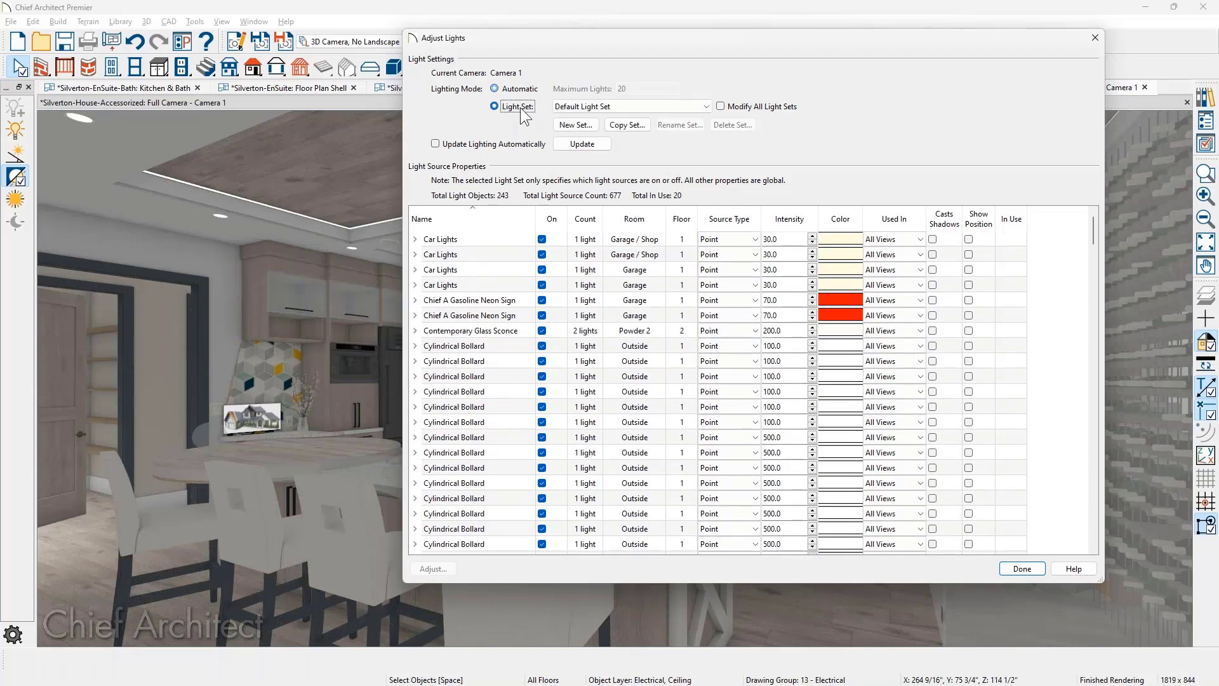
click(625, 107)
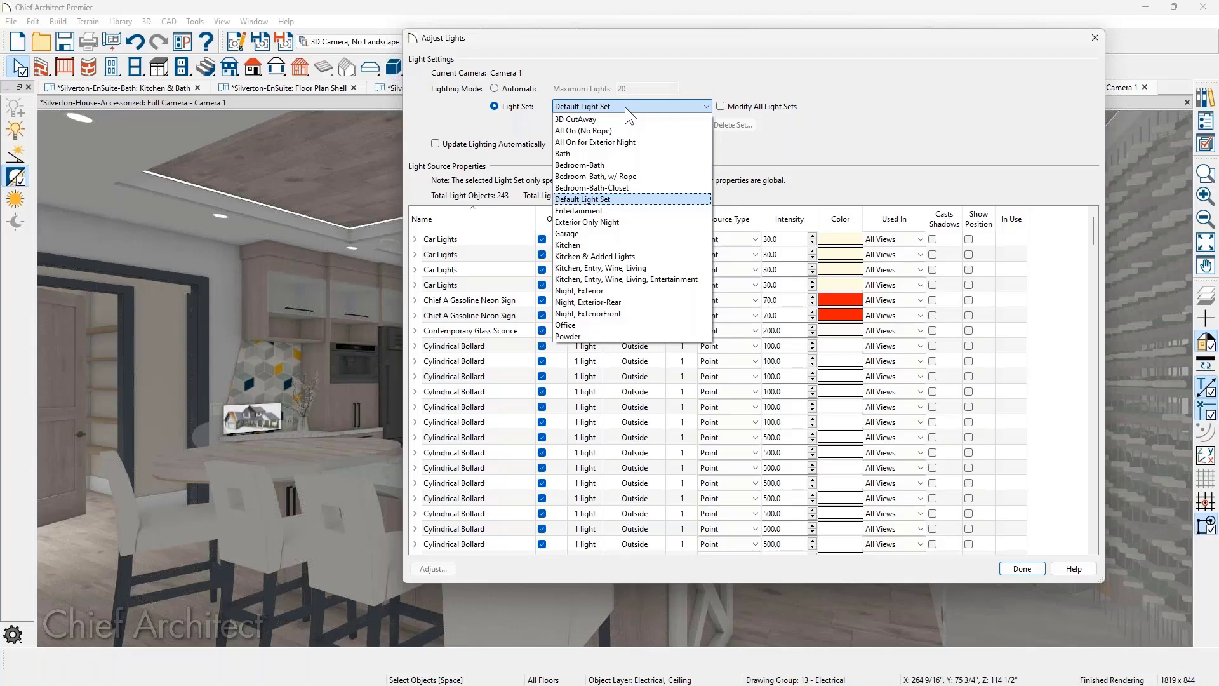
click(658, 268)
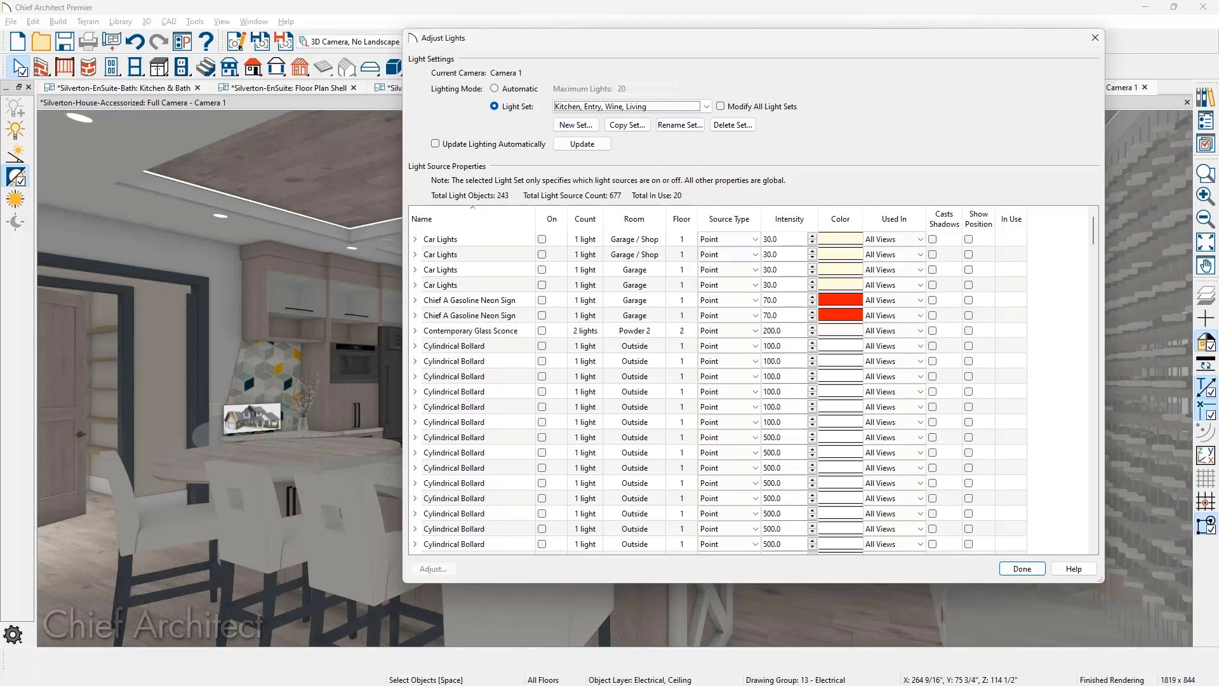
drag(1094, 231, 1105, 483)
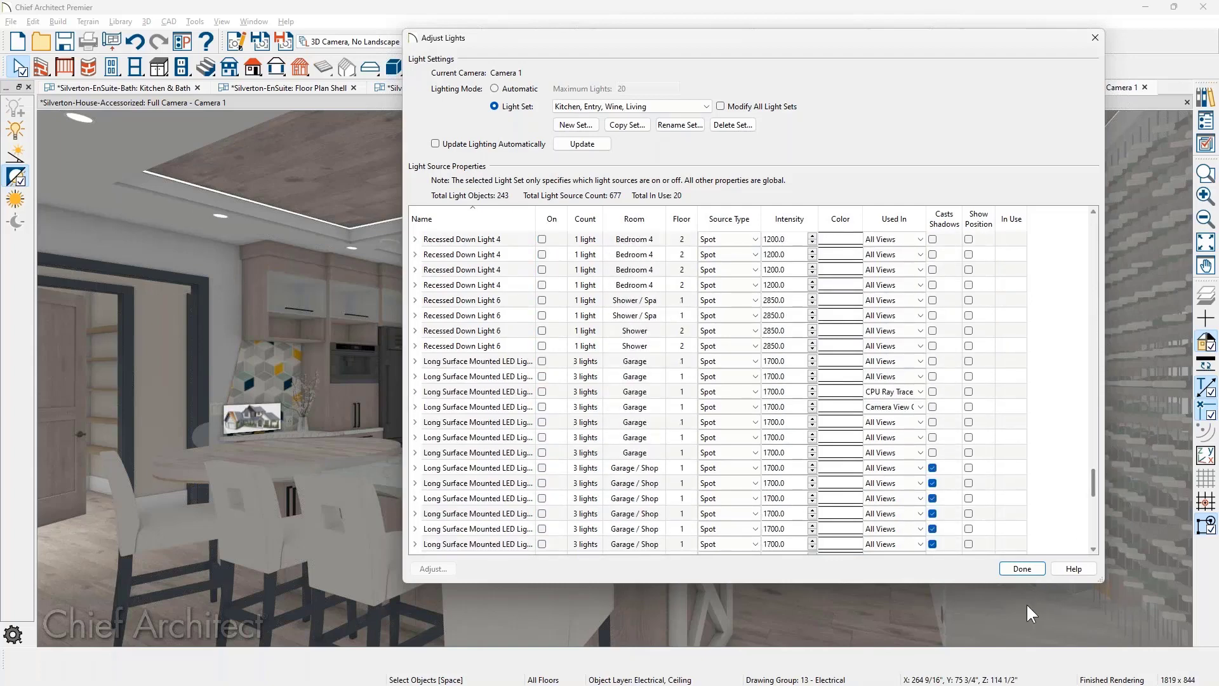
click(1026, 570)
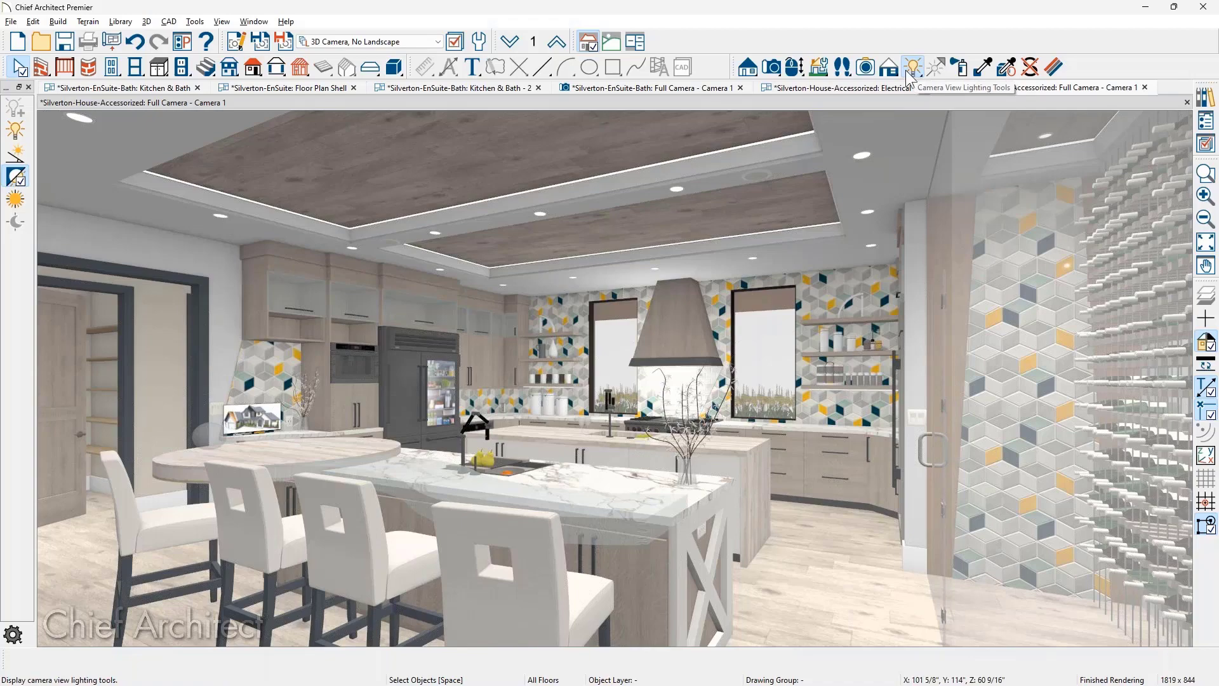
- Reopen Adjust Lights, select Default Light Set, and copy it to a new light set named "copy"
click(17, 132)
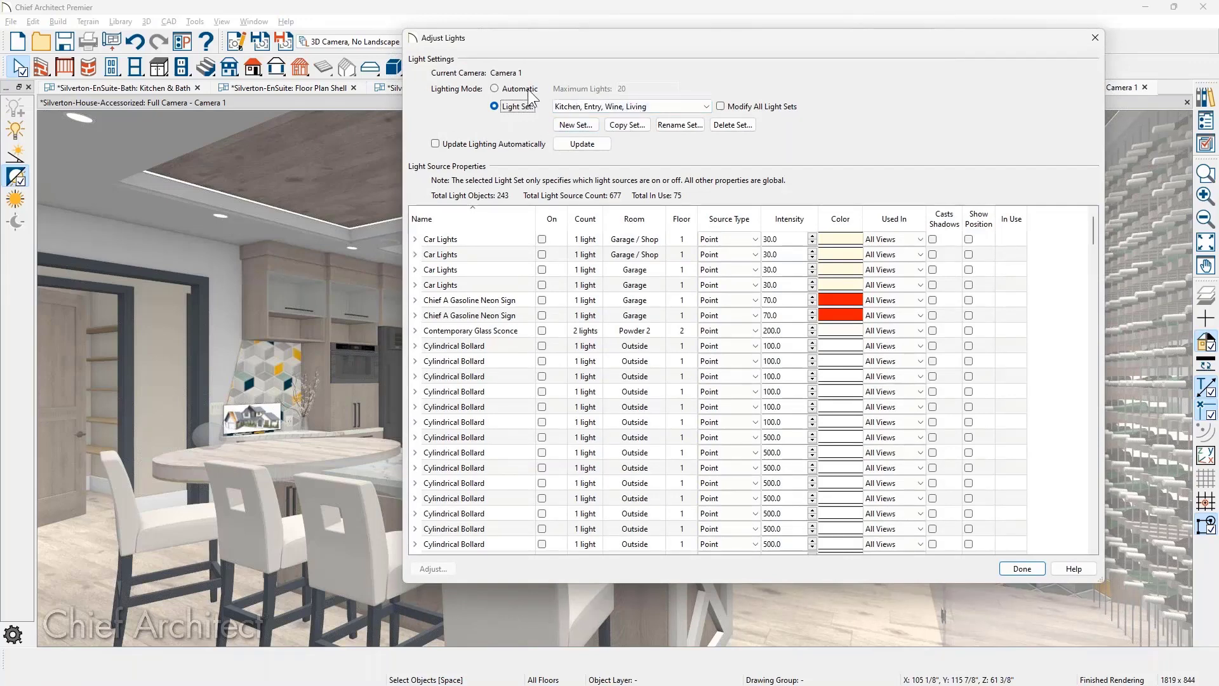
click(660, 106)
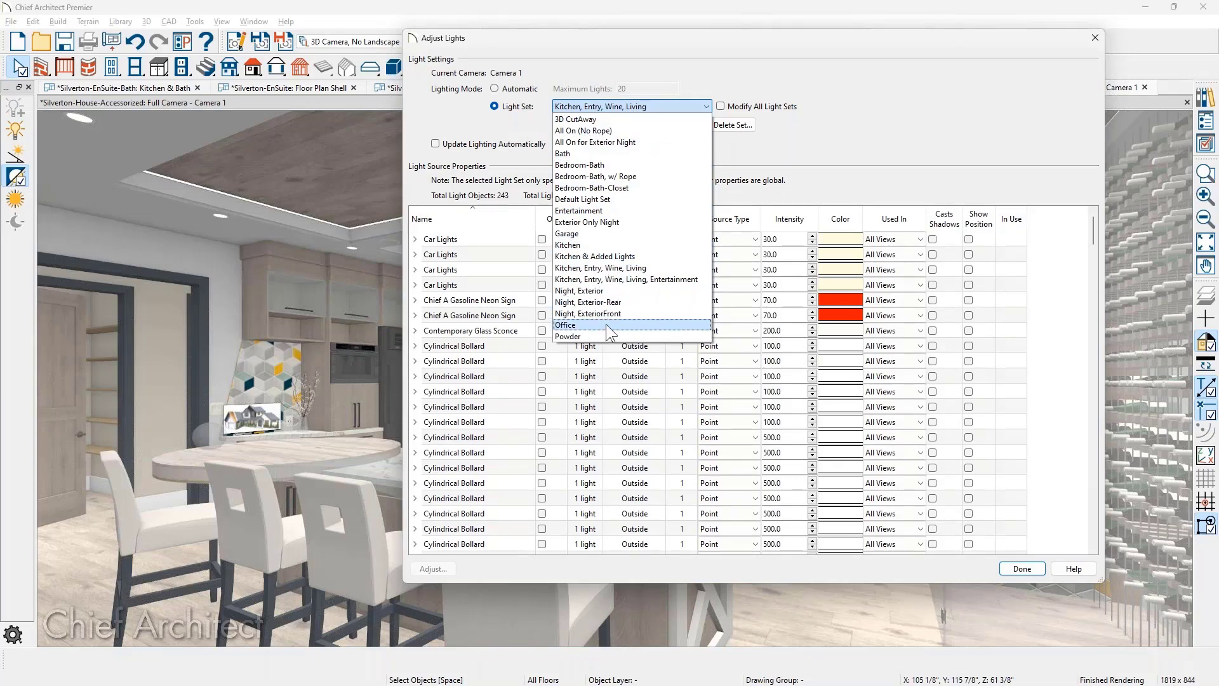
click(592, 200)
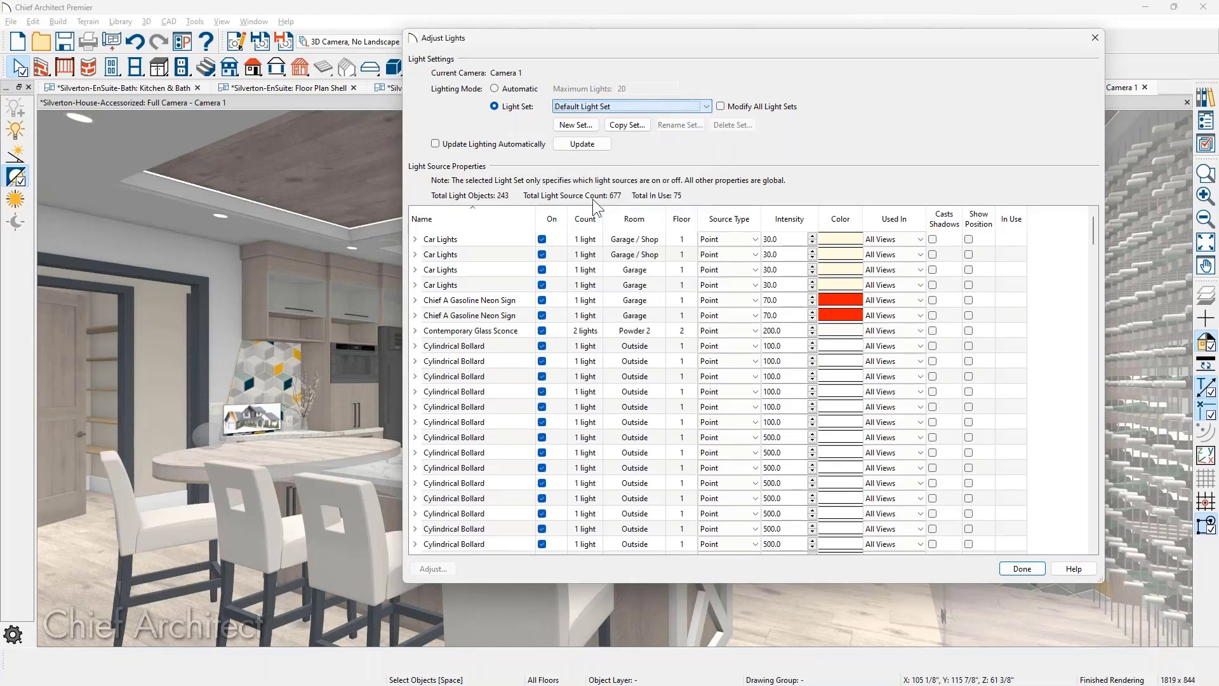
click(625, 124)
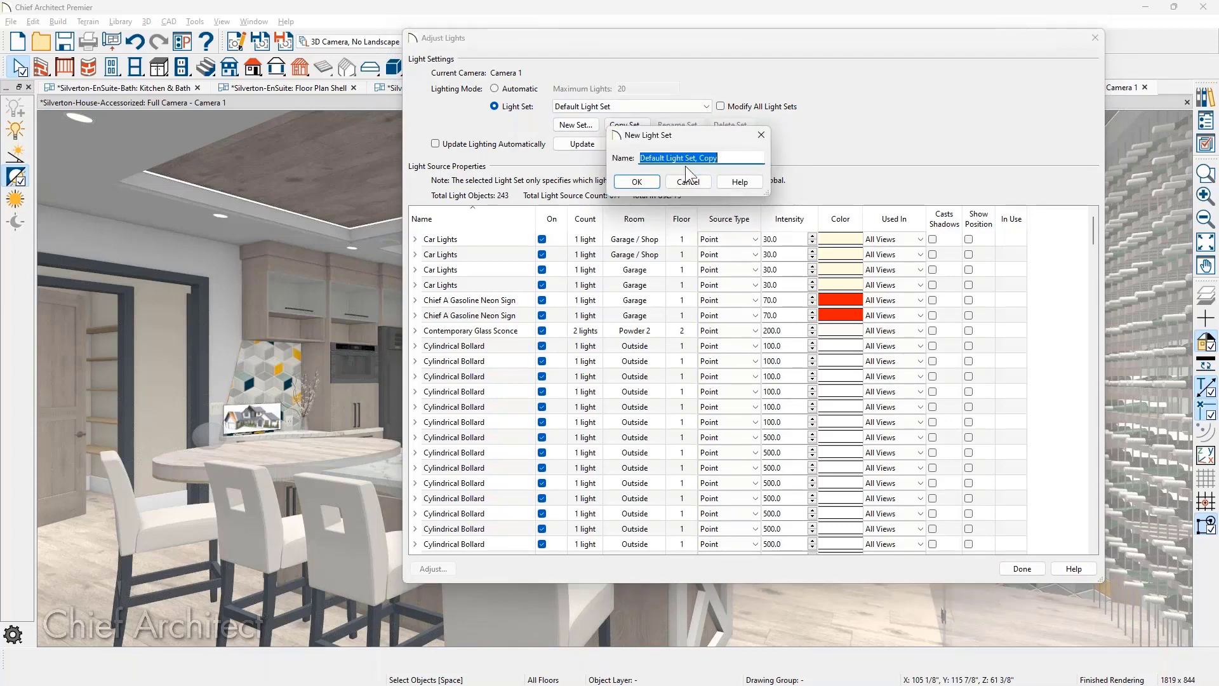
text(c)
text(opu)
click(637, 183)
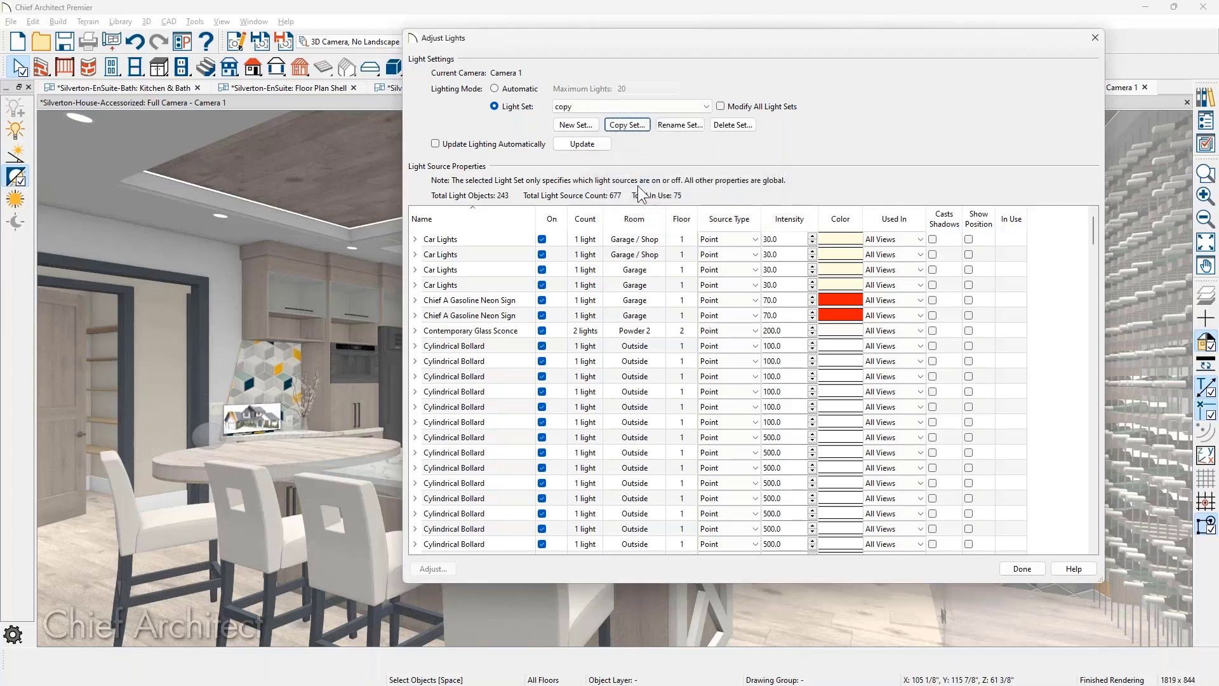
- Sort the light sources by room and turn off the first Rectangular Mirror Top light in the Bath Suite
click(643, 219)
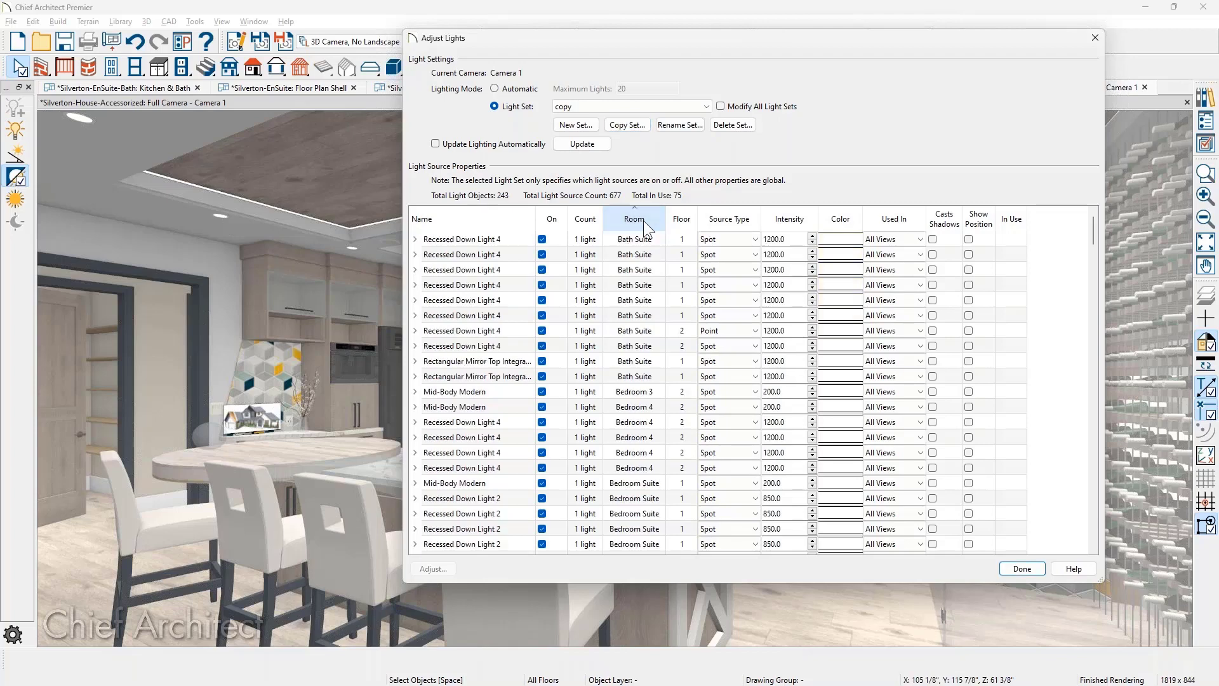
click(505, 242)
shift+click(497, 362)
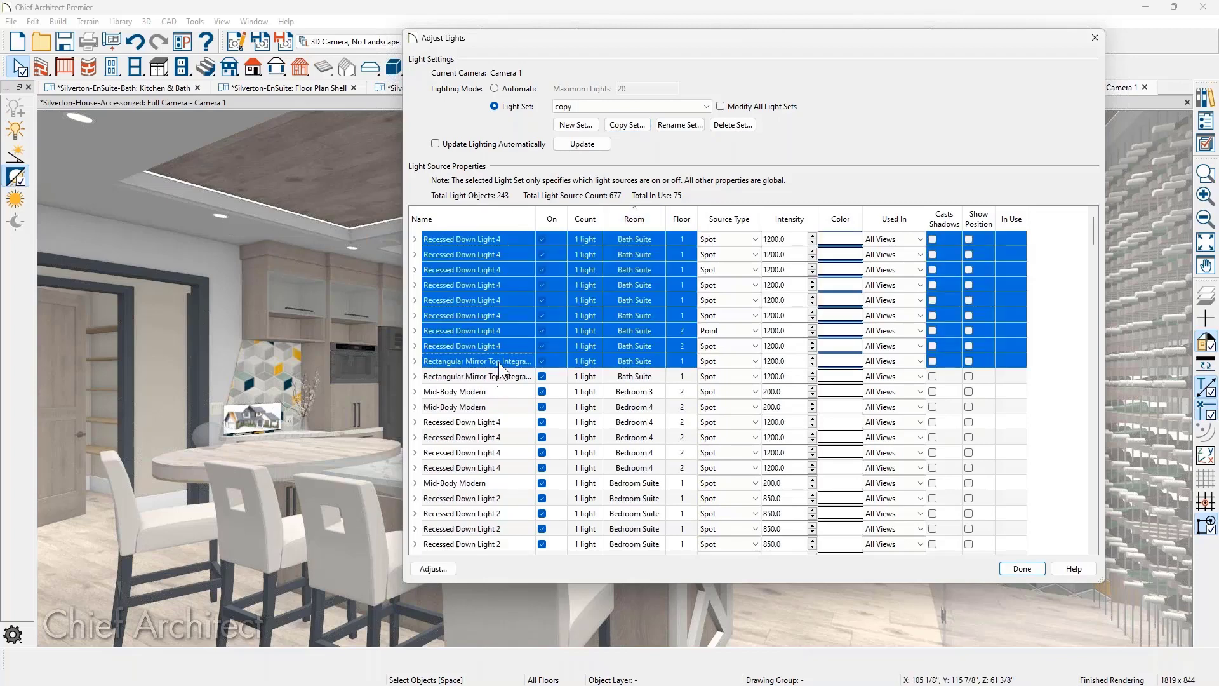
click(541, 362)
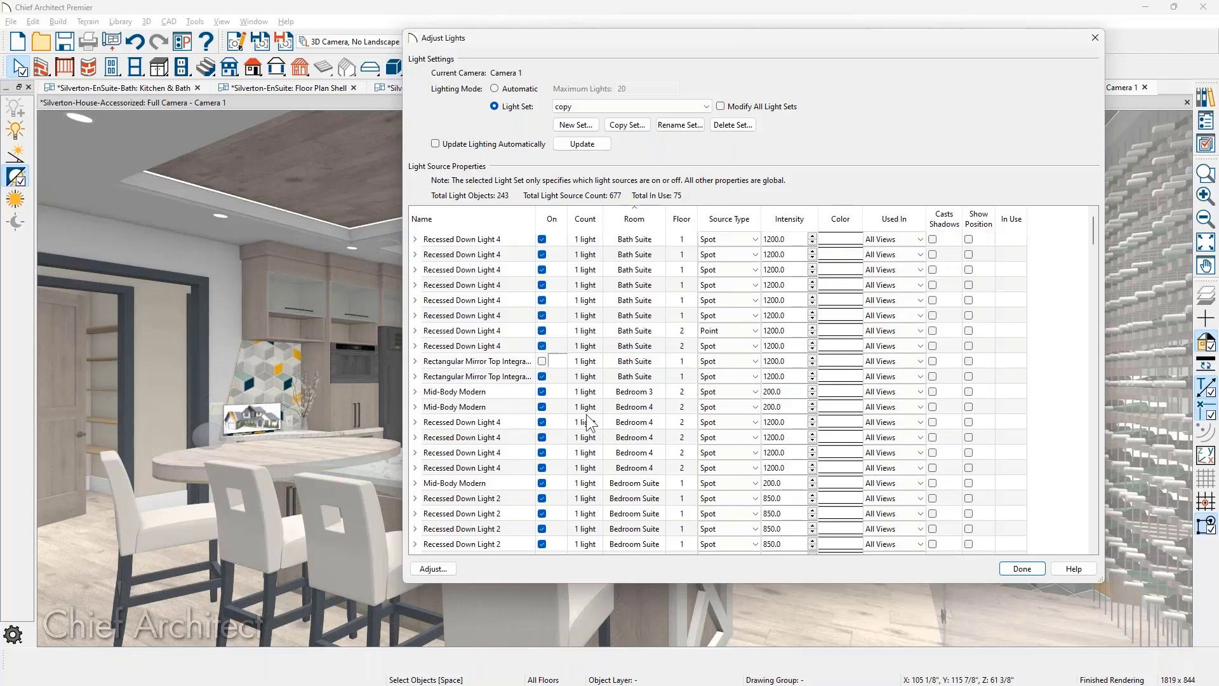
- Turn off all eight Recessed Down Light 4 sources in the Bath Suite for the copied light set
click(469, 239)
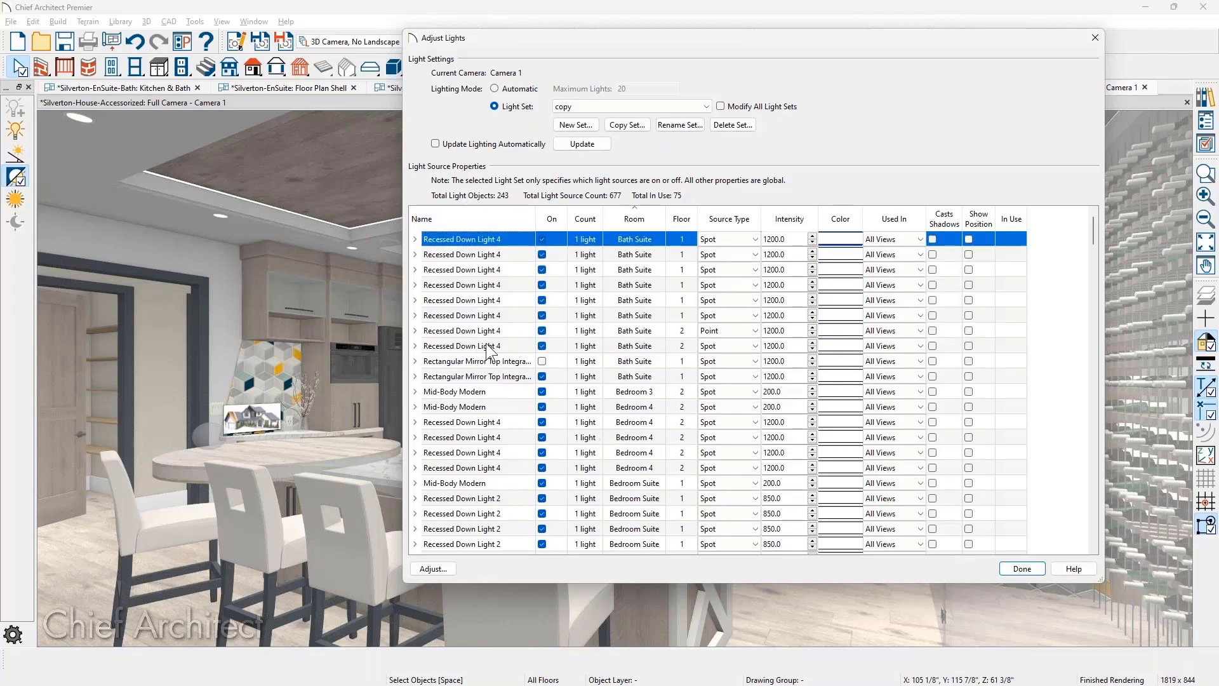
shift+click(494, 347)
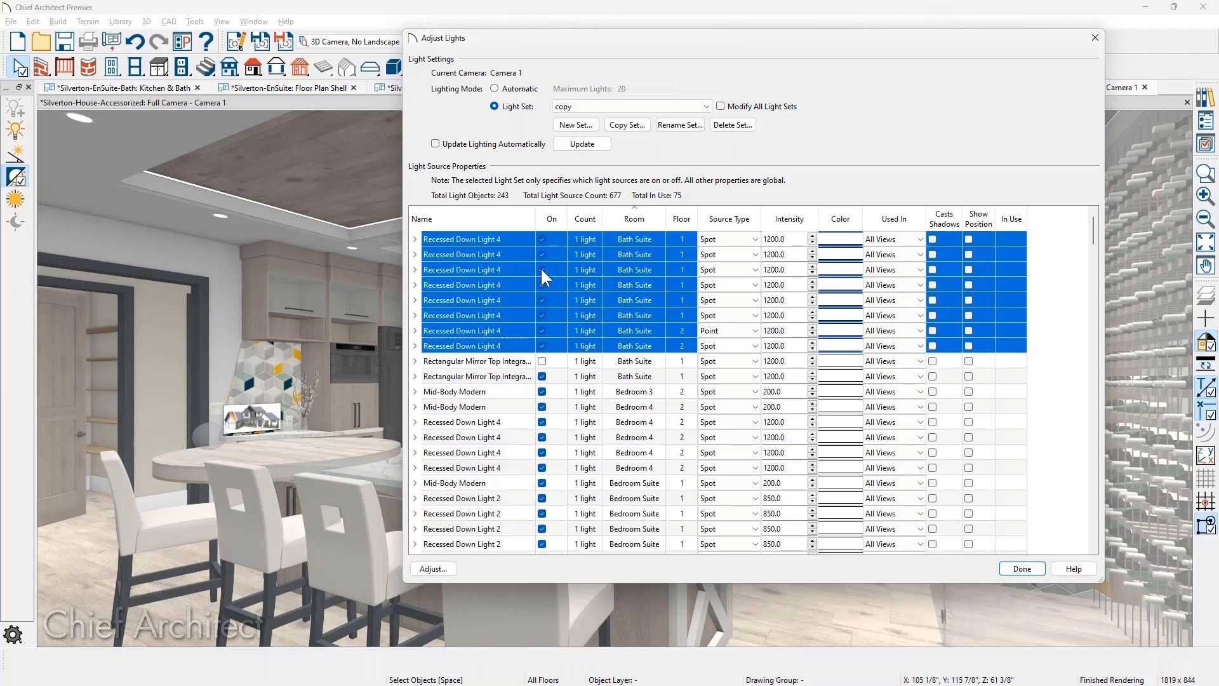
click(542, 300)
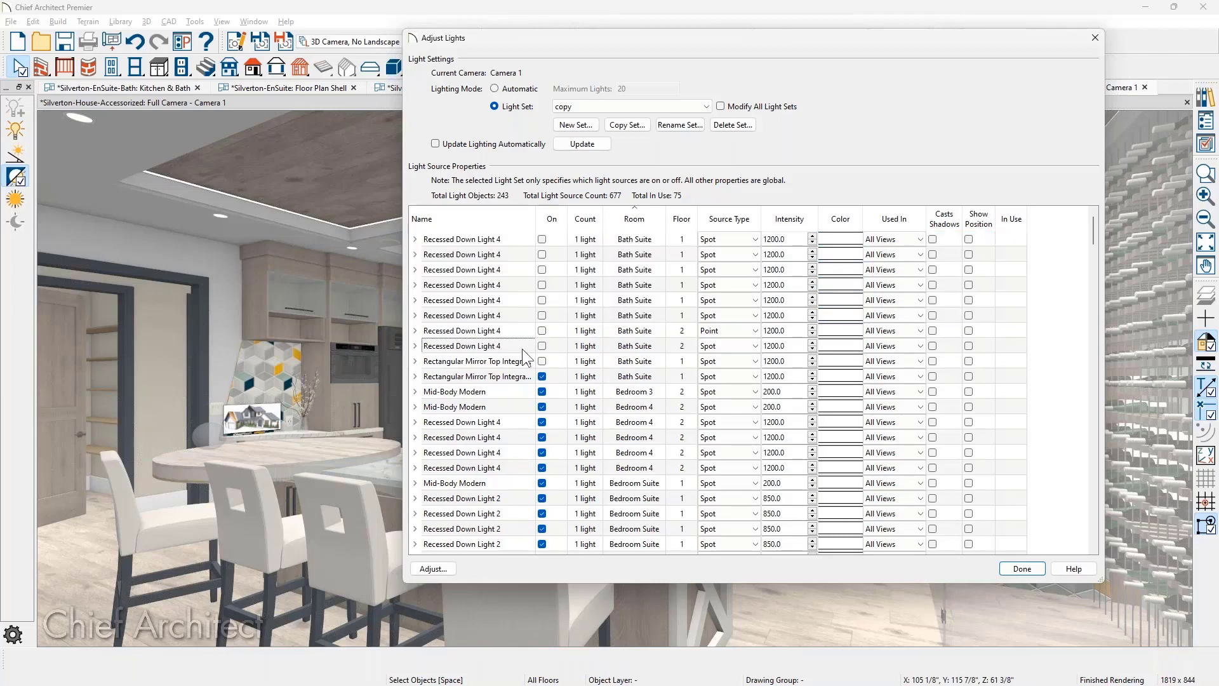
- Reverse the light sources' room order, sort them by floor, and accept the light settings
scroll(522, 349, down, 2)
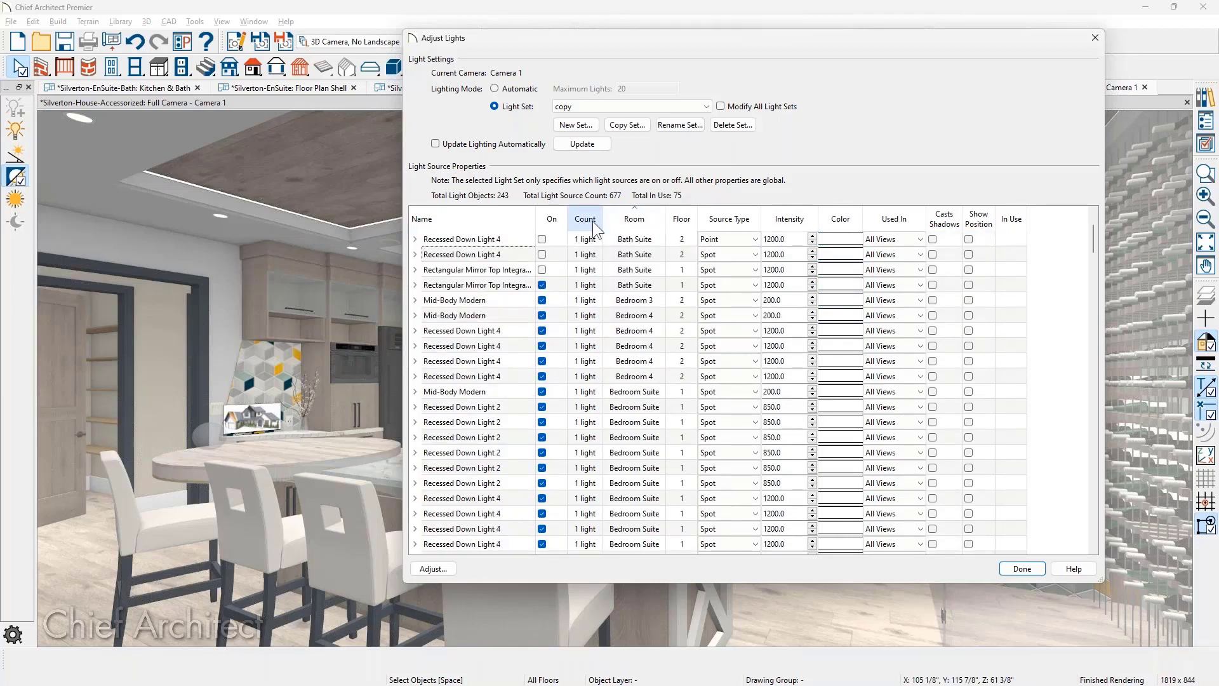
click(634, 219)
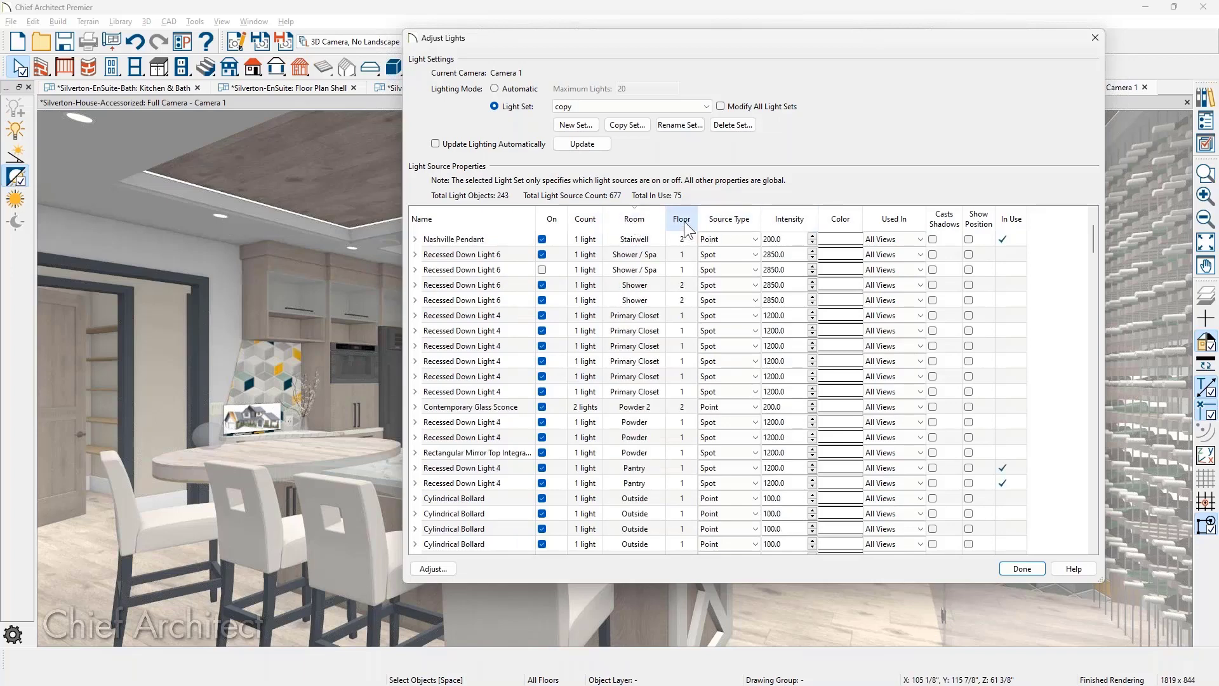
click(683, 220)
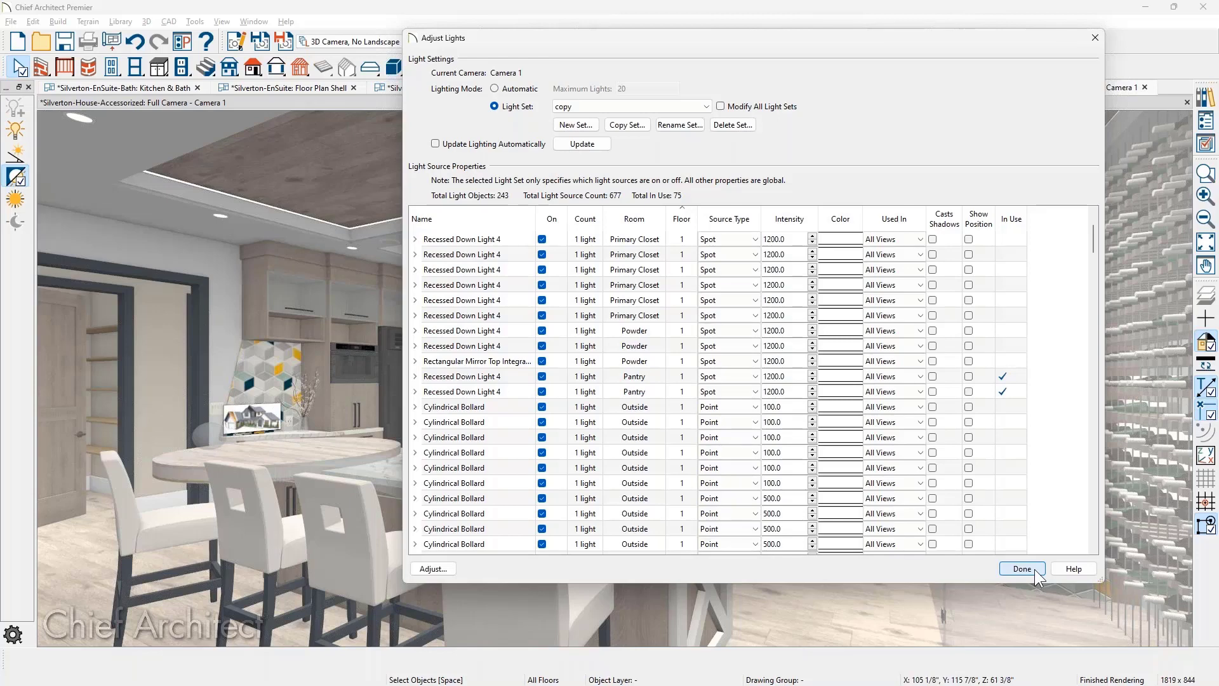
click(1035, 573)
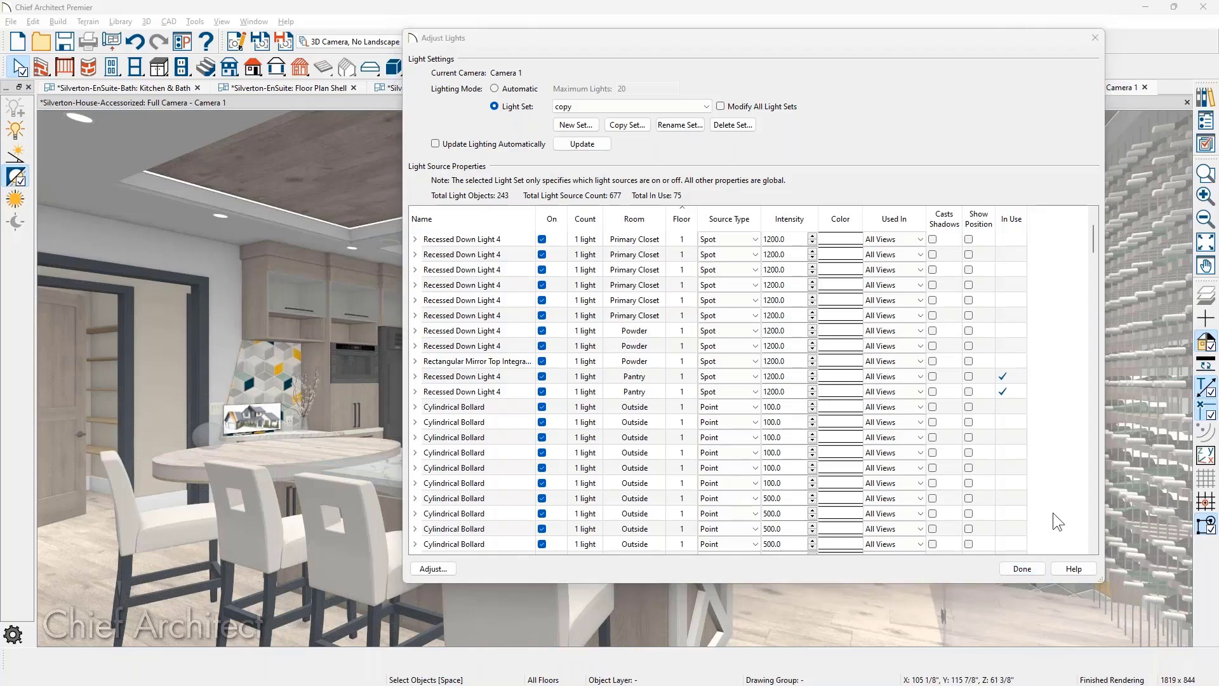
- Switch to the 3D-Render folder in File Explorer, open Rendering Resources.jpg in the photo viewer, and maximize it
key(alt+Tab)
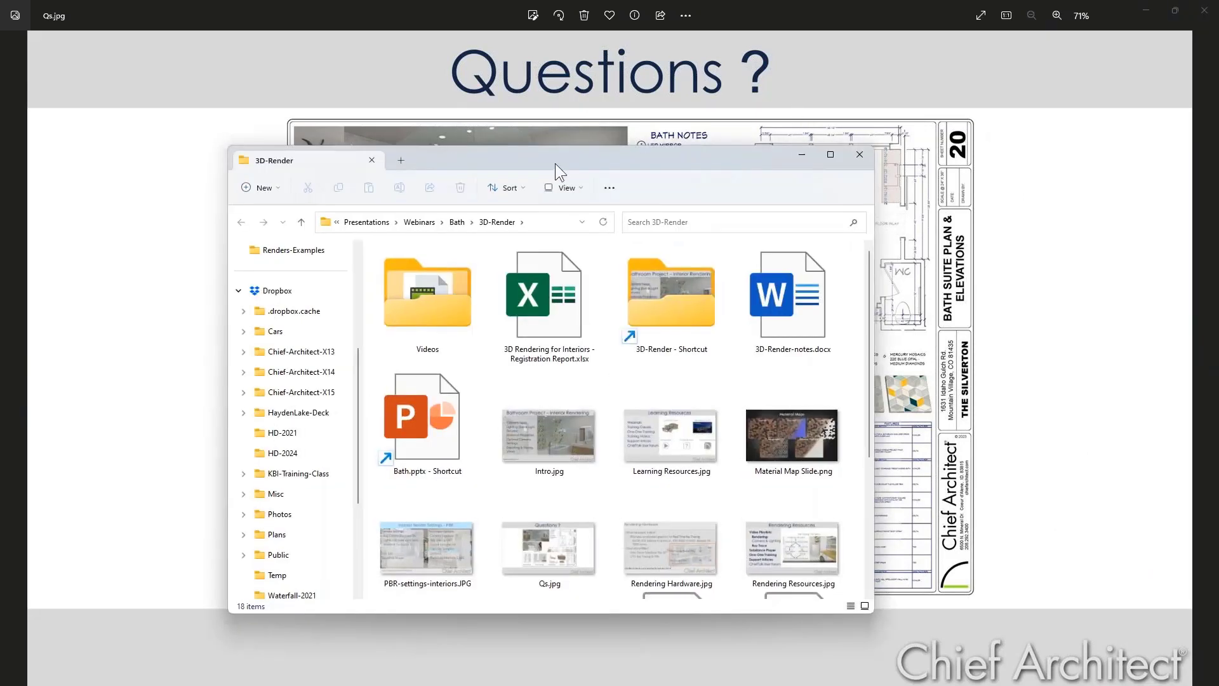
drag(562, 159, 1218, 127)
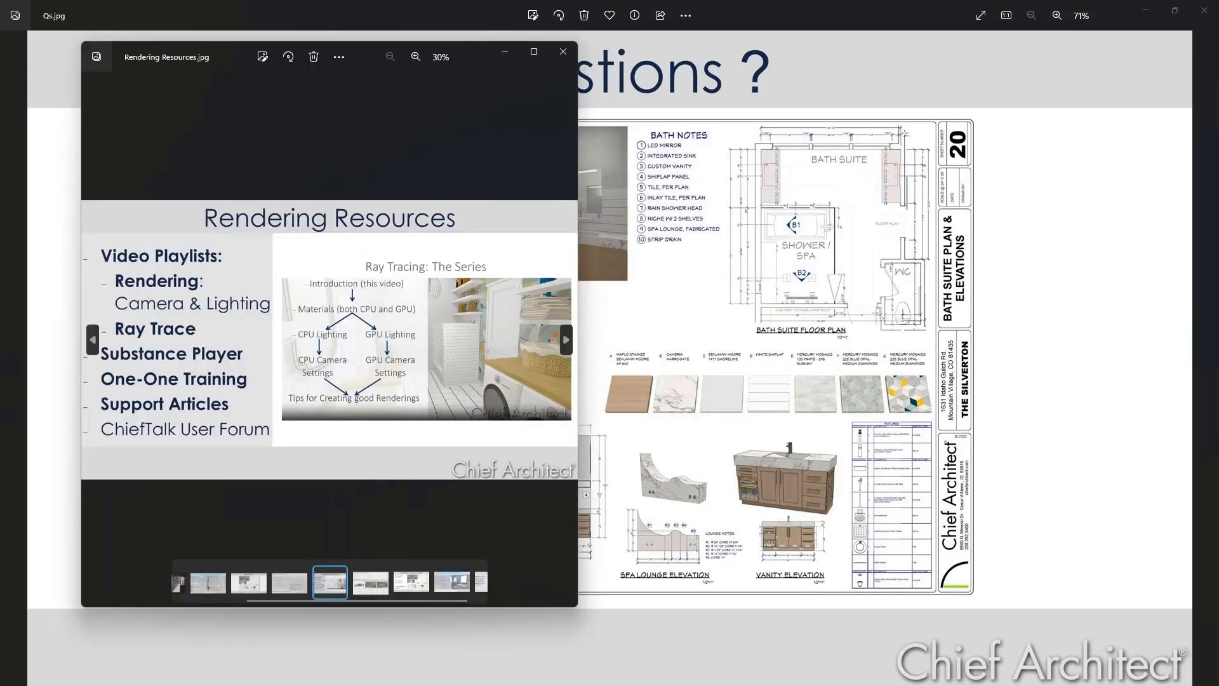
click(534, 51)
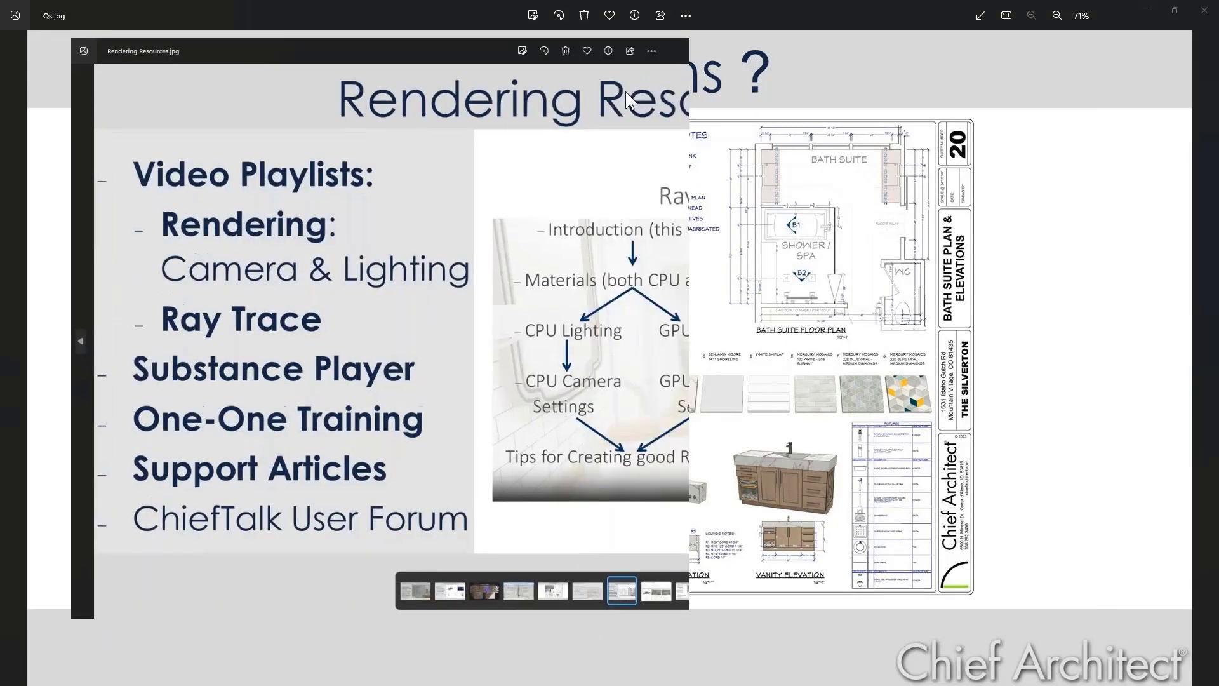